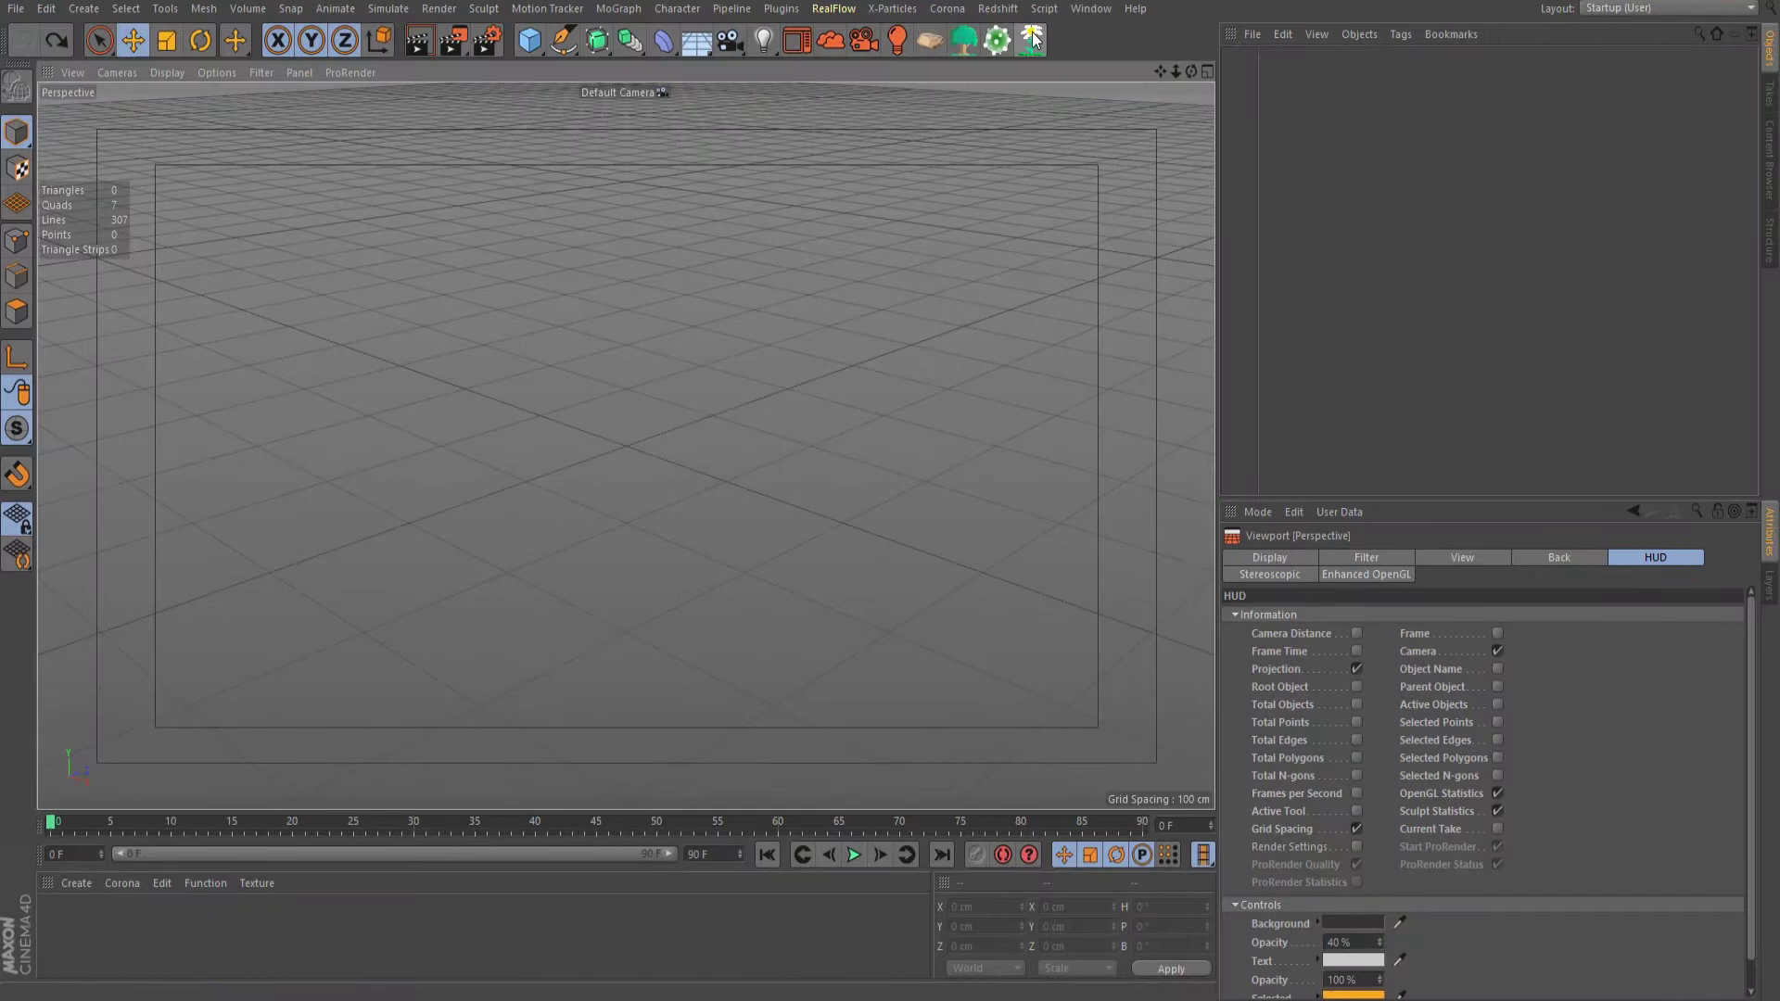
Step: Create a cylinder oriented along the +Z axis
{"action": "left_click", "coordinate": [529, 41]}
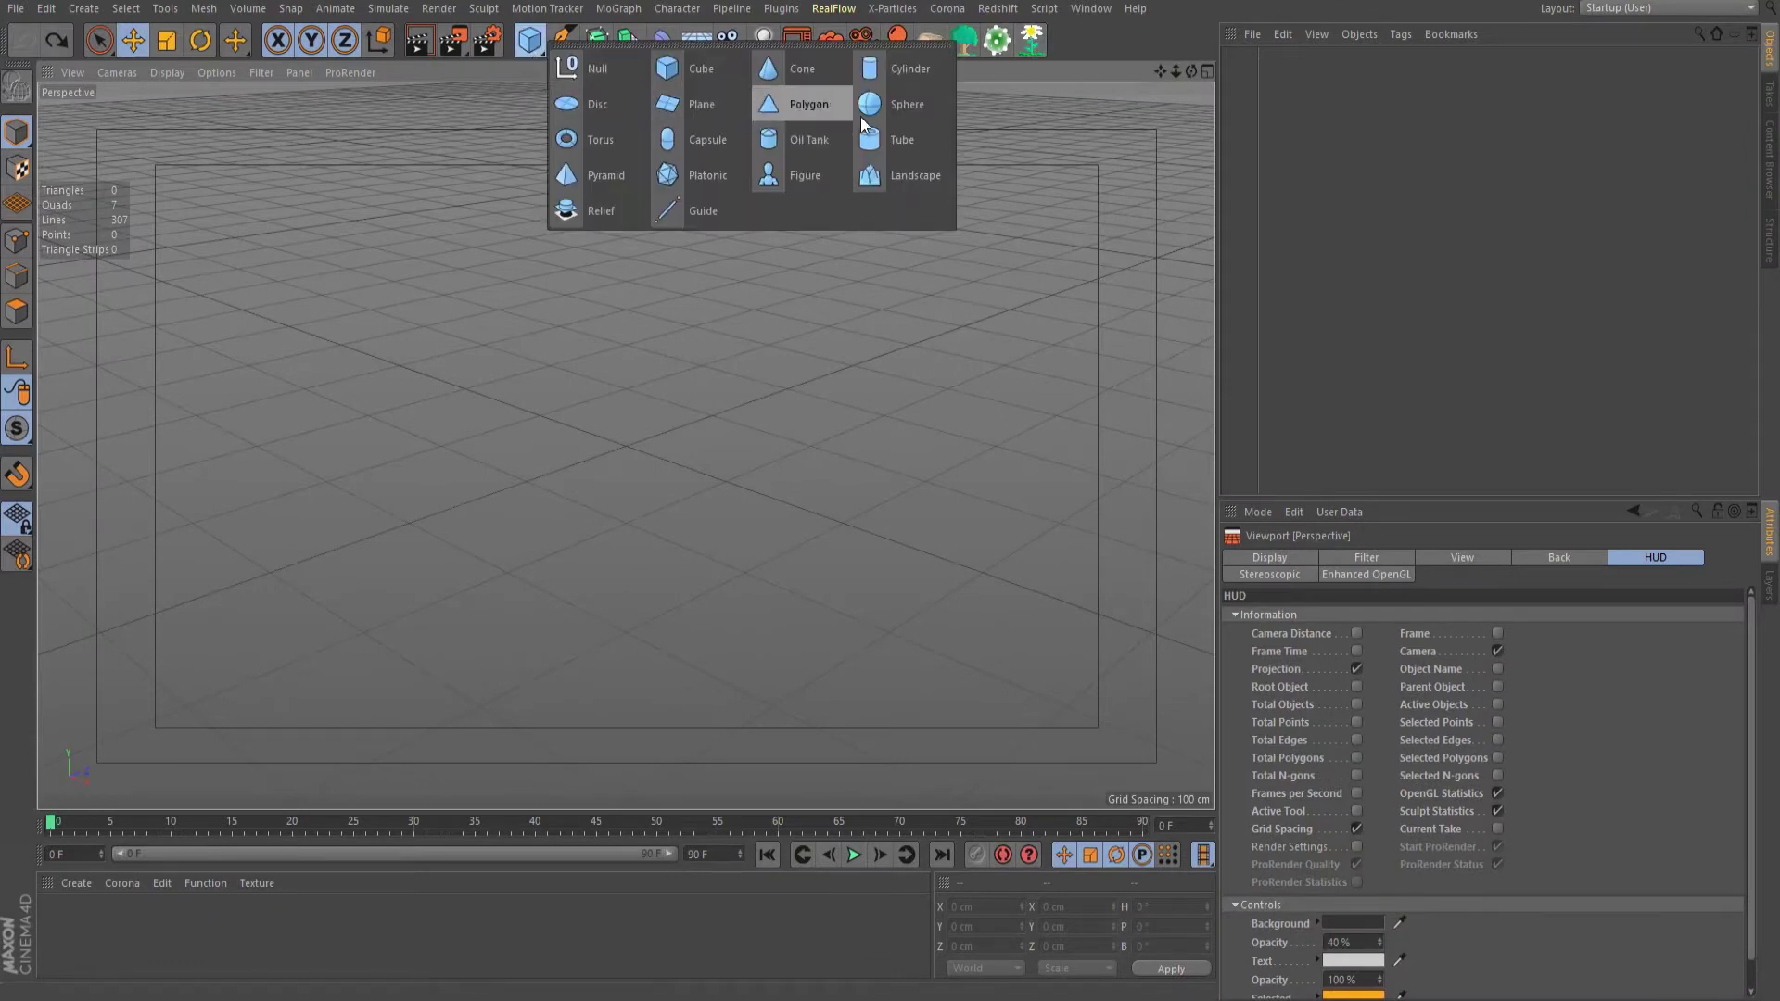
{"action": "left_click", "coordinate": [911, 73]}
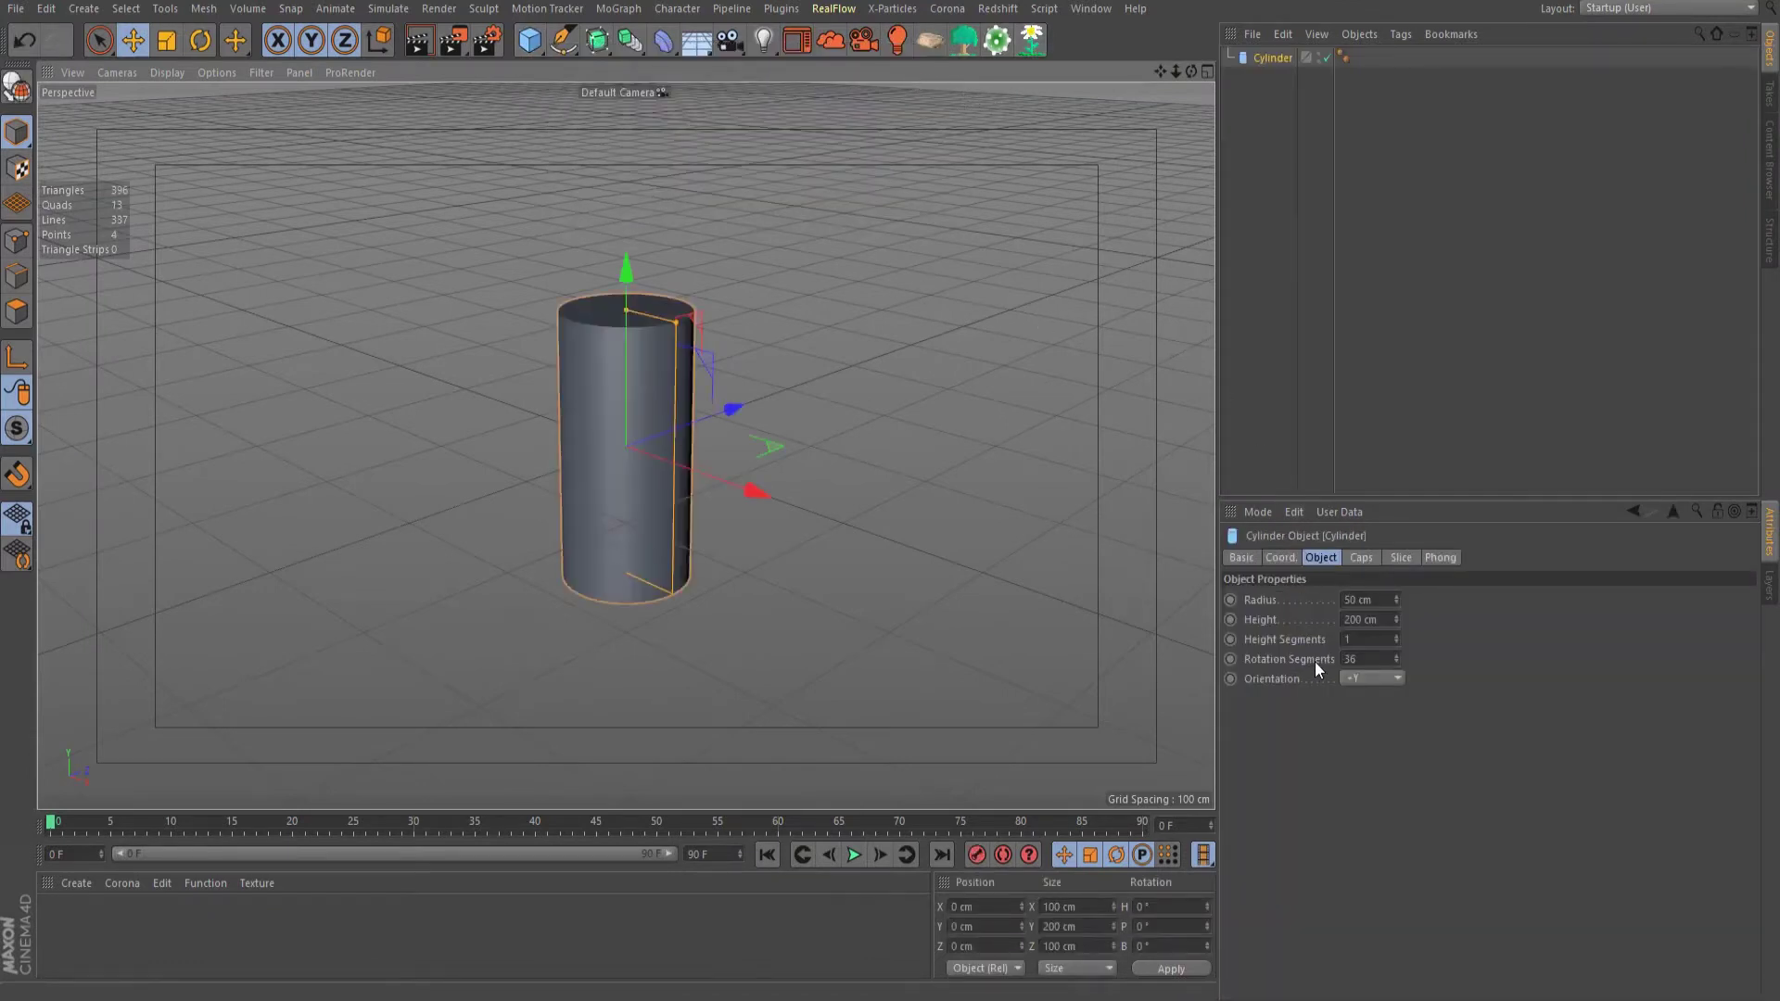
{"action": "left_click", "coordinate": [1360, 680]}
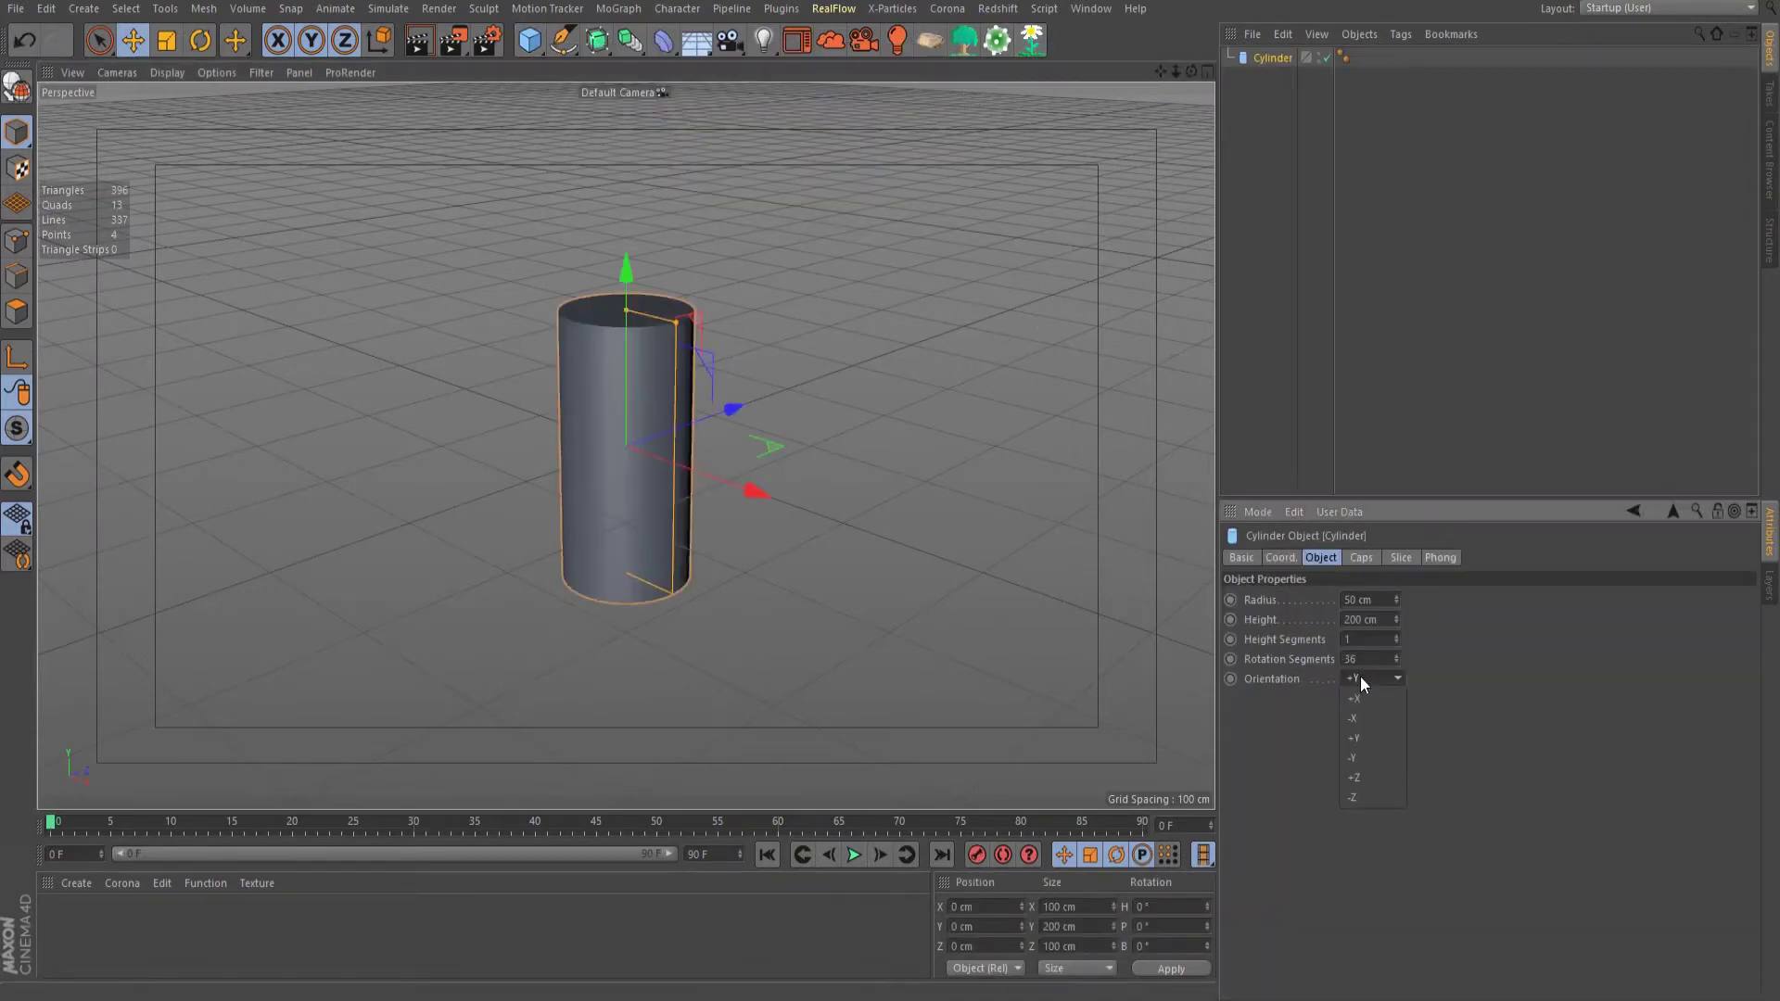
{"action": "left_click", "coordinate": [1361, 776]}
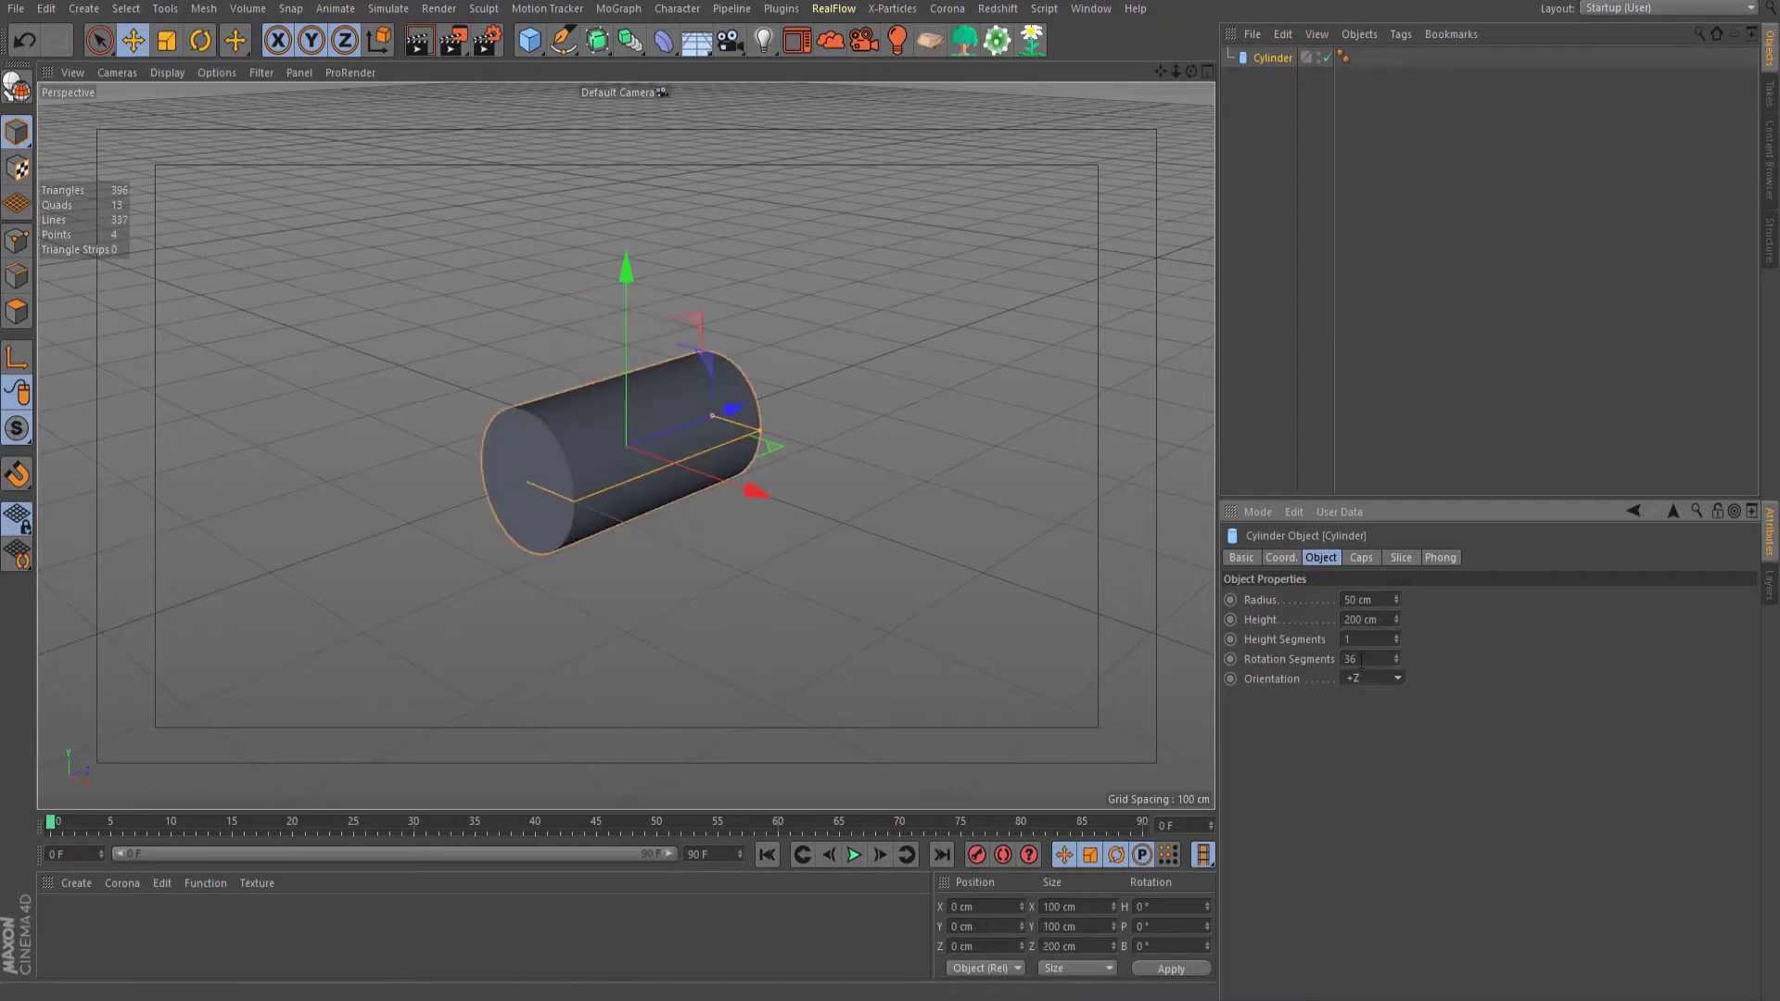
Step: Give the cylinder radius 20 cm, height 500 cm, 500 height segments and 80 rotation segments
{"action": "left_click", "coordinate": [1346, 600]}
{"action": "left_click", "coordinate": [1351, 620]}
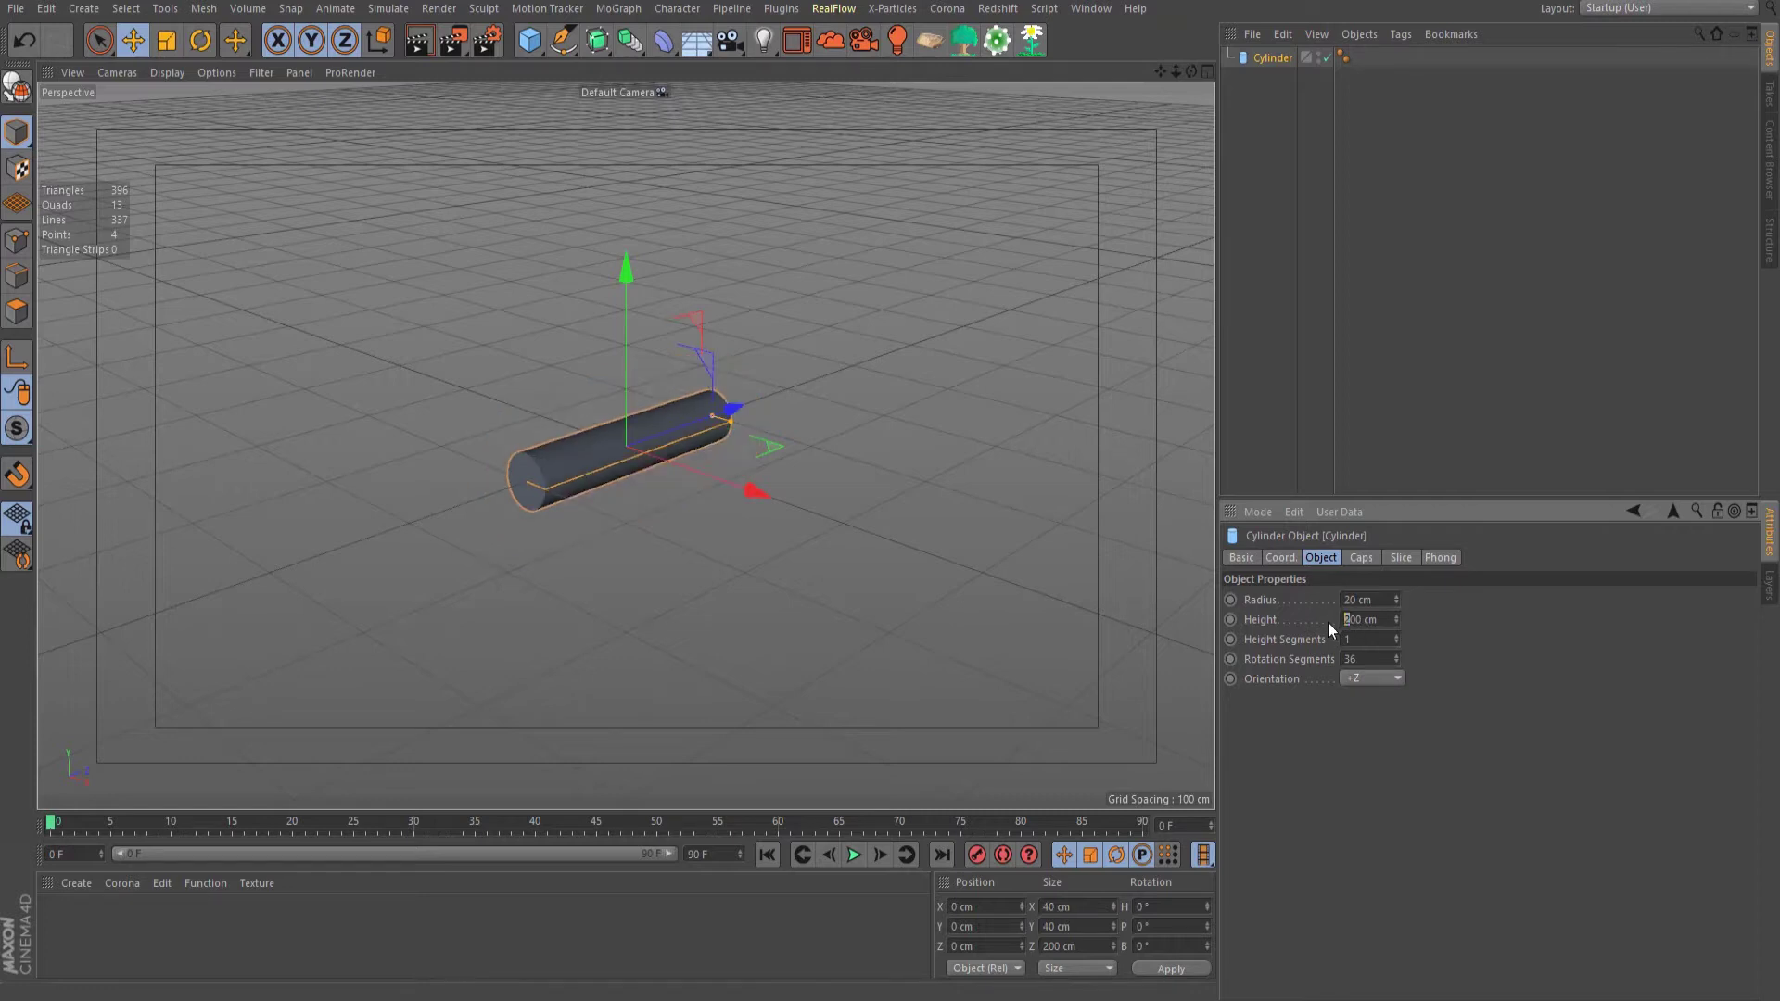
{"action": "type", "text": "5"}
{"action": "left_click", "coordinate": [1351, 639]}
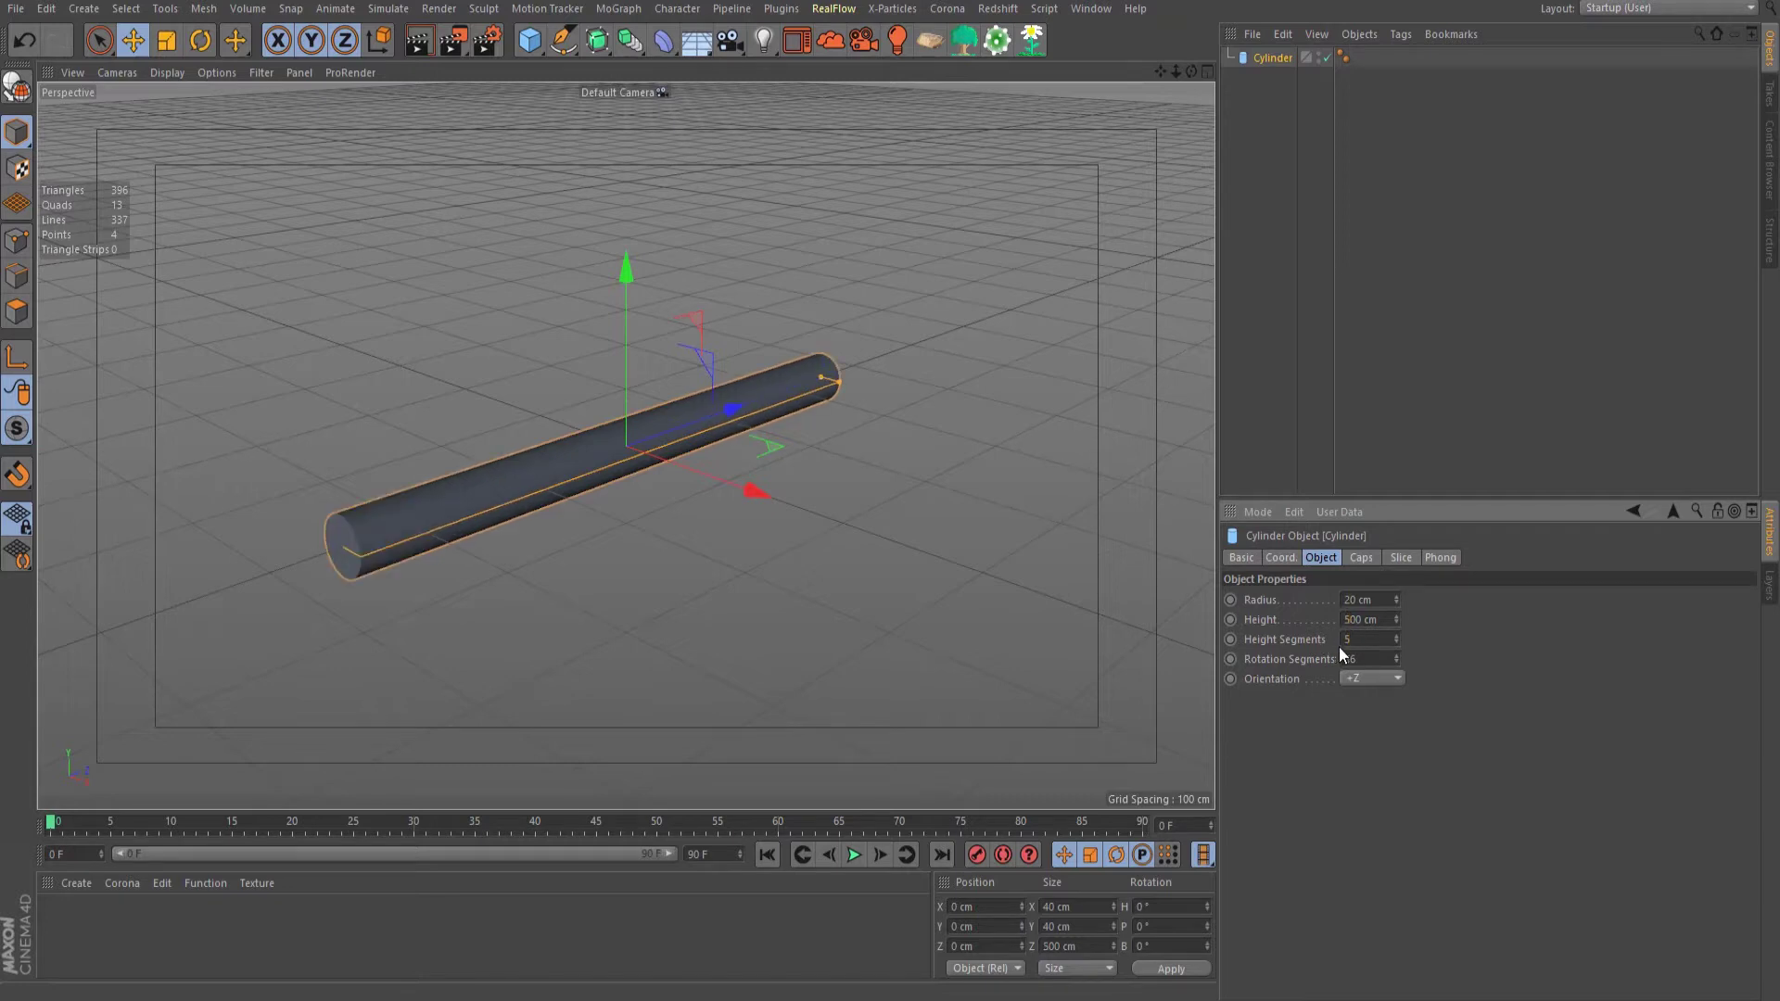
{"action": "type", "text": "500"}
{"action": "left_click", "coordinate": [1373, 658]}
{"action": "key", "text": "Return"}
Step: In the maximized Top view, draw a four-point S-curve spline with the Pen tool
{"action": "middle_click", "coordinate": [759, 387]}
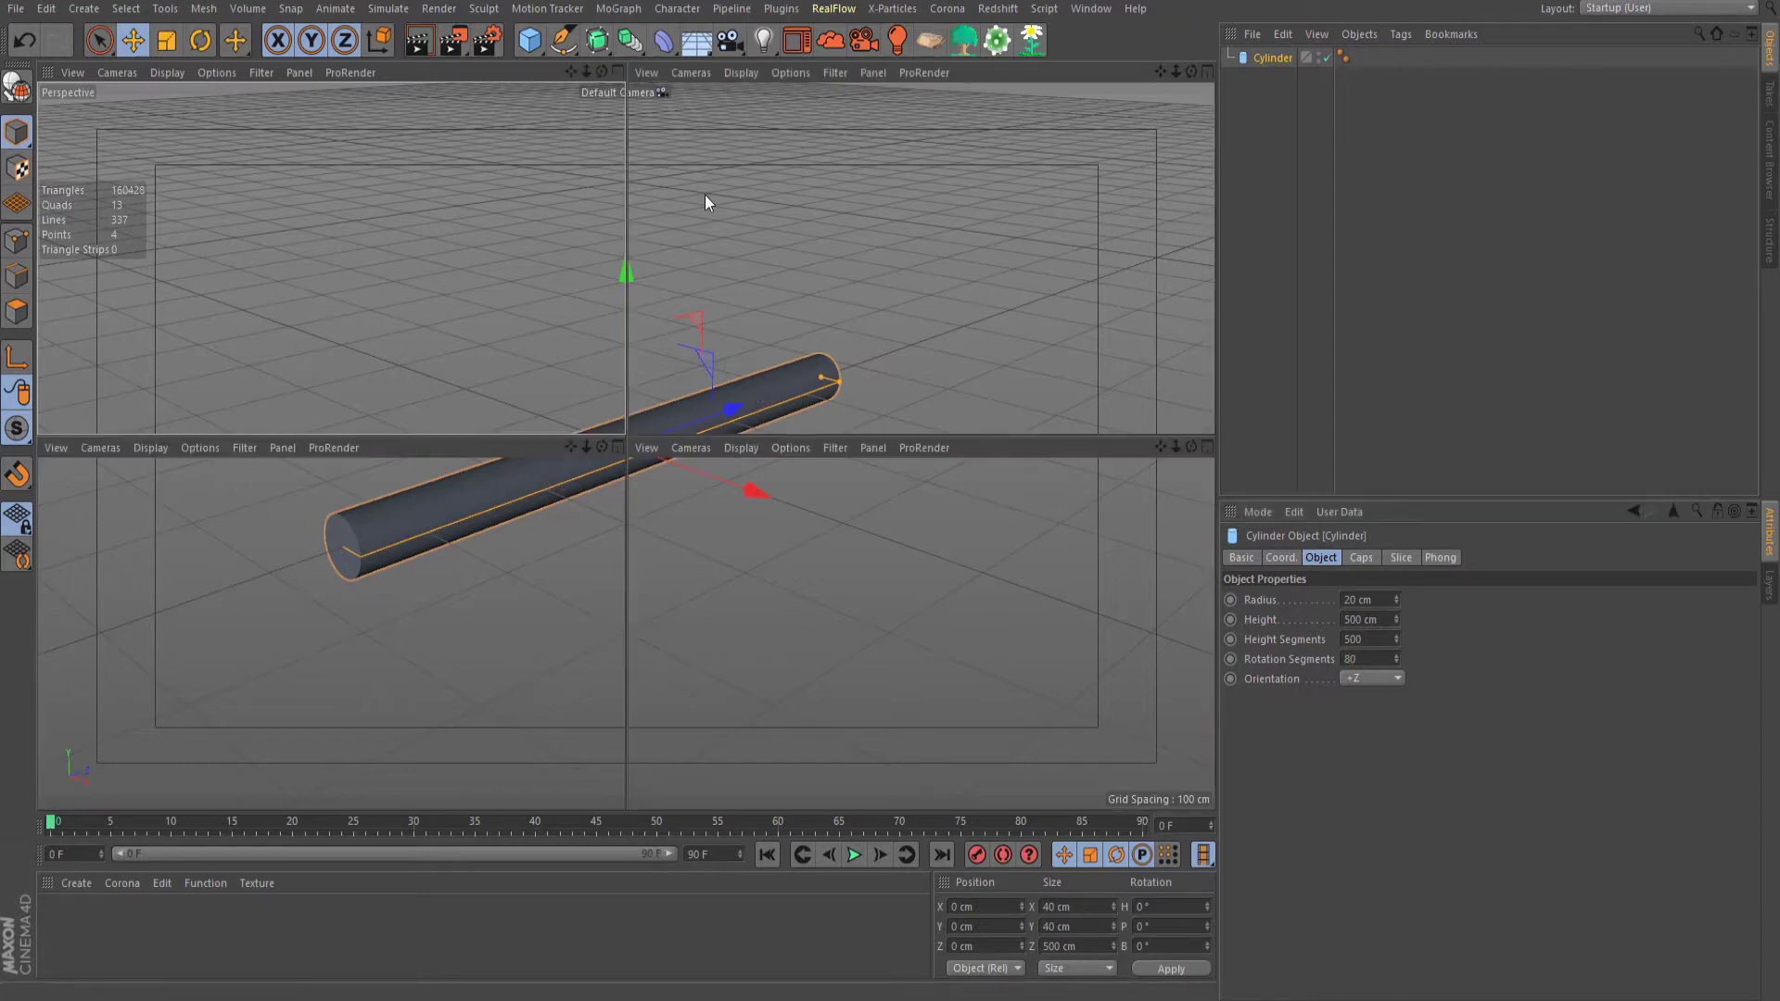
{"action": "middle_click", "coordinate": [854, 237]}
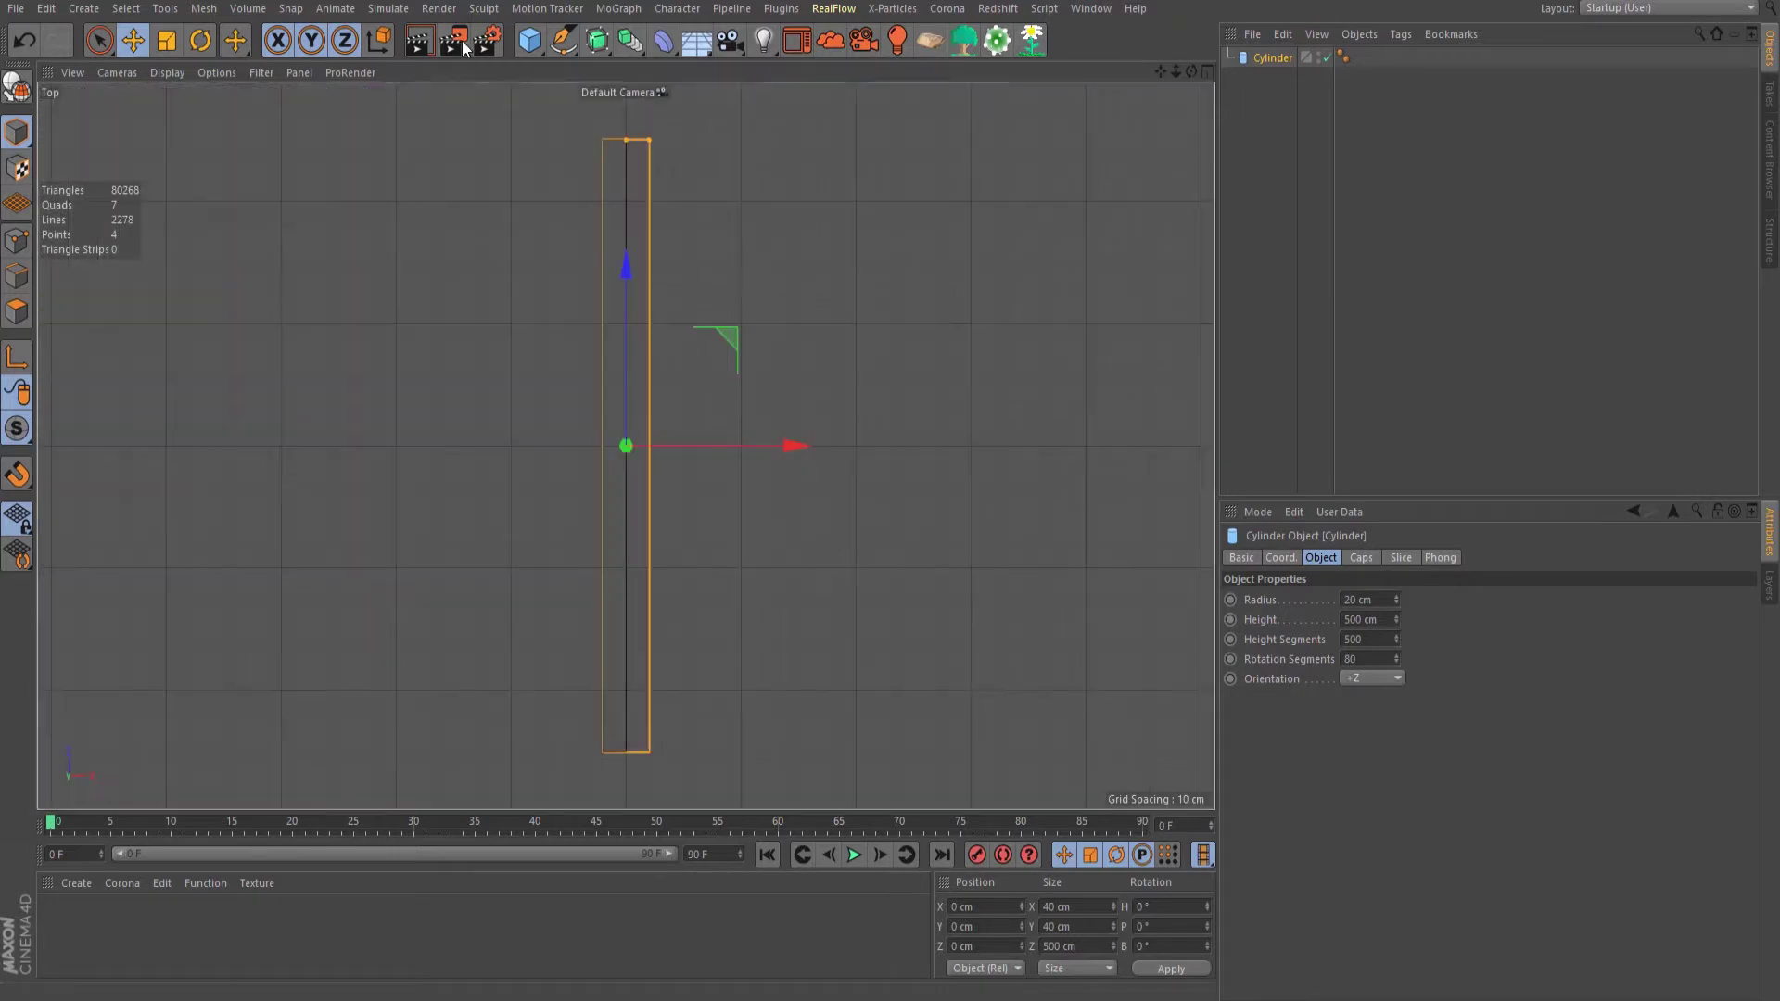
{"action": "left_click", "coordinate": [563, 39]}
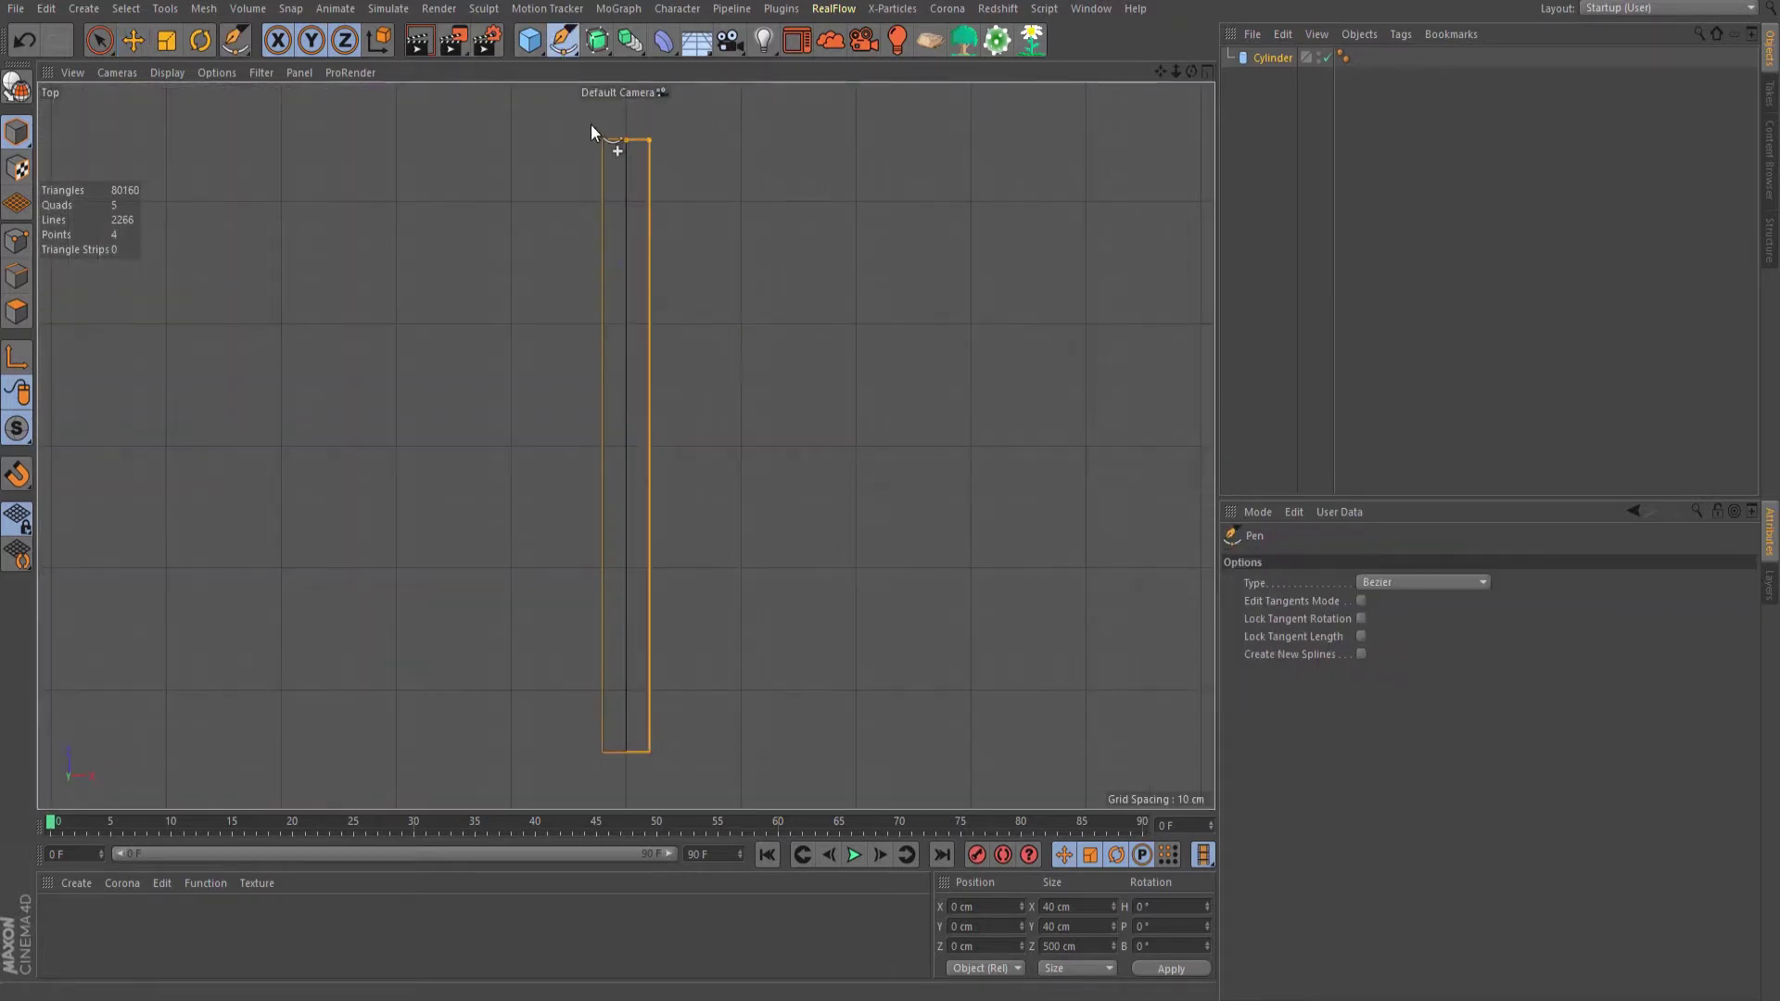
{"action": "left_click", "coordinate": [524, 111]}
{"action": "left_click_drag", "start_coordinate": [486, 332], "coordinate": [517, 414]}
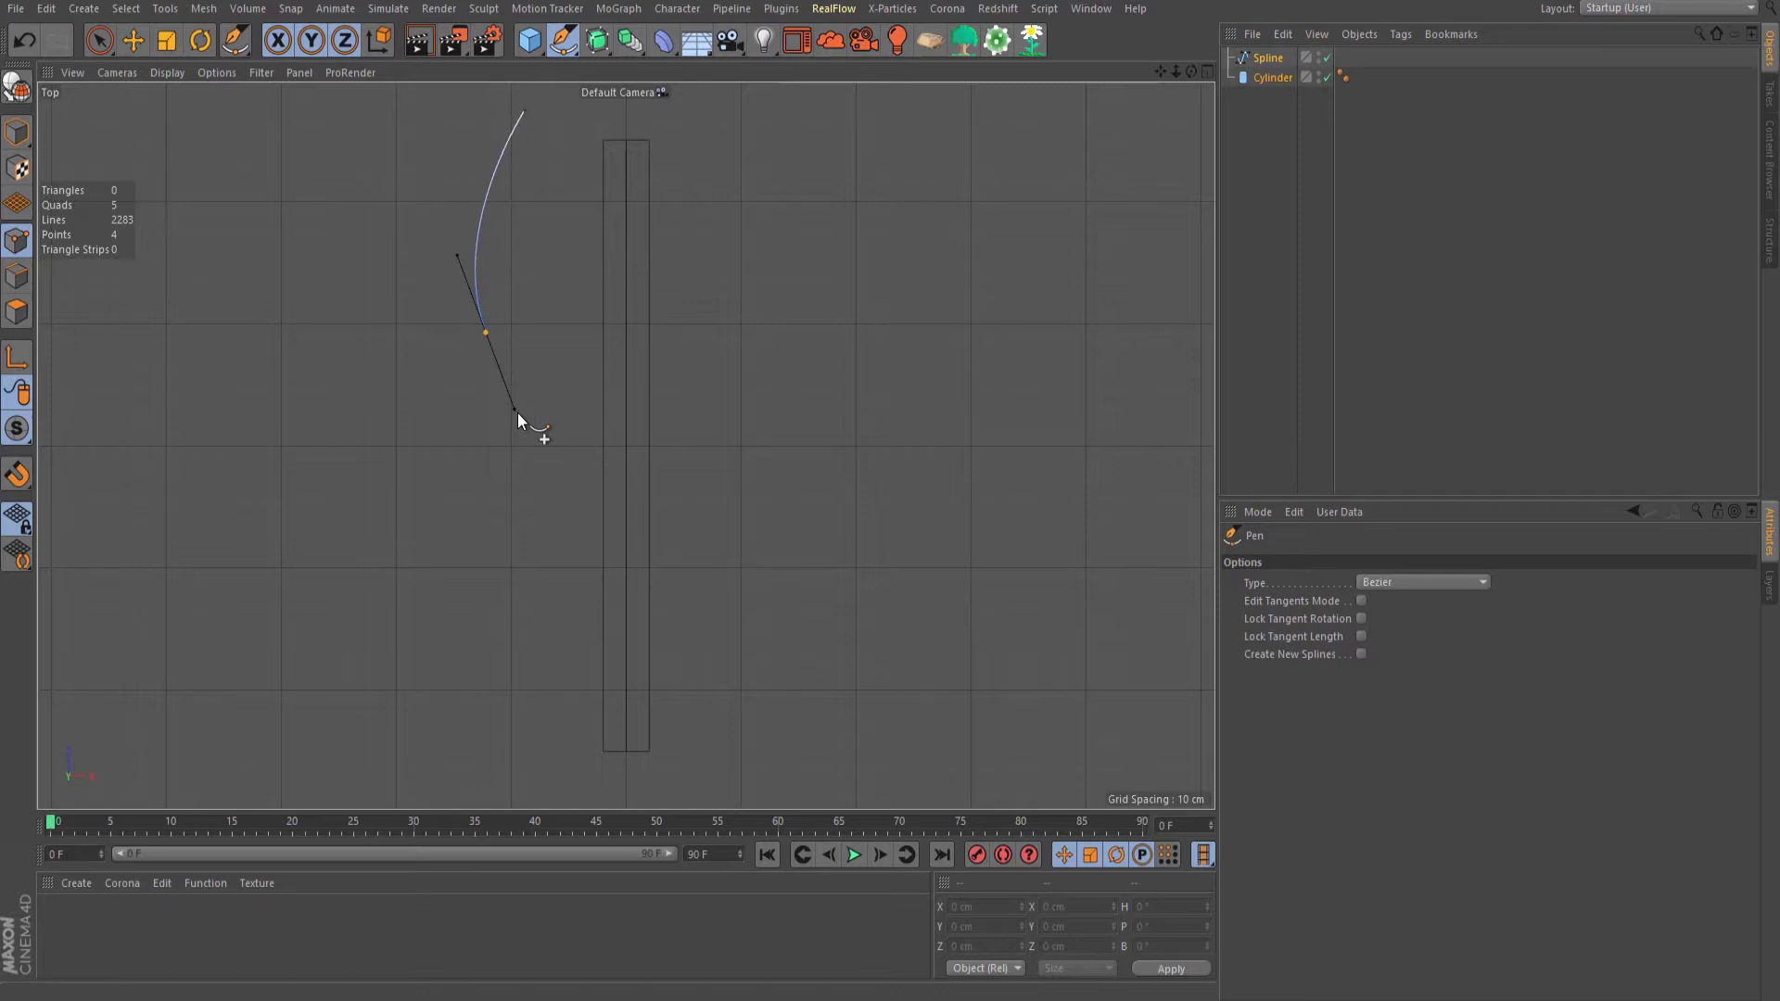
{"action": "left_click_drag", "start_coordinate": [689, 578], "coordinate": [709, 652]}
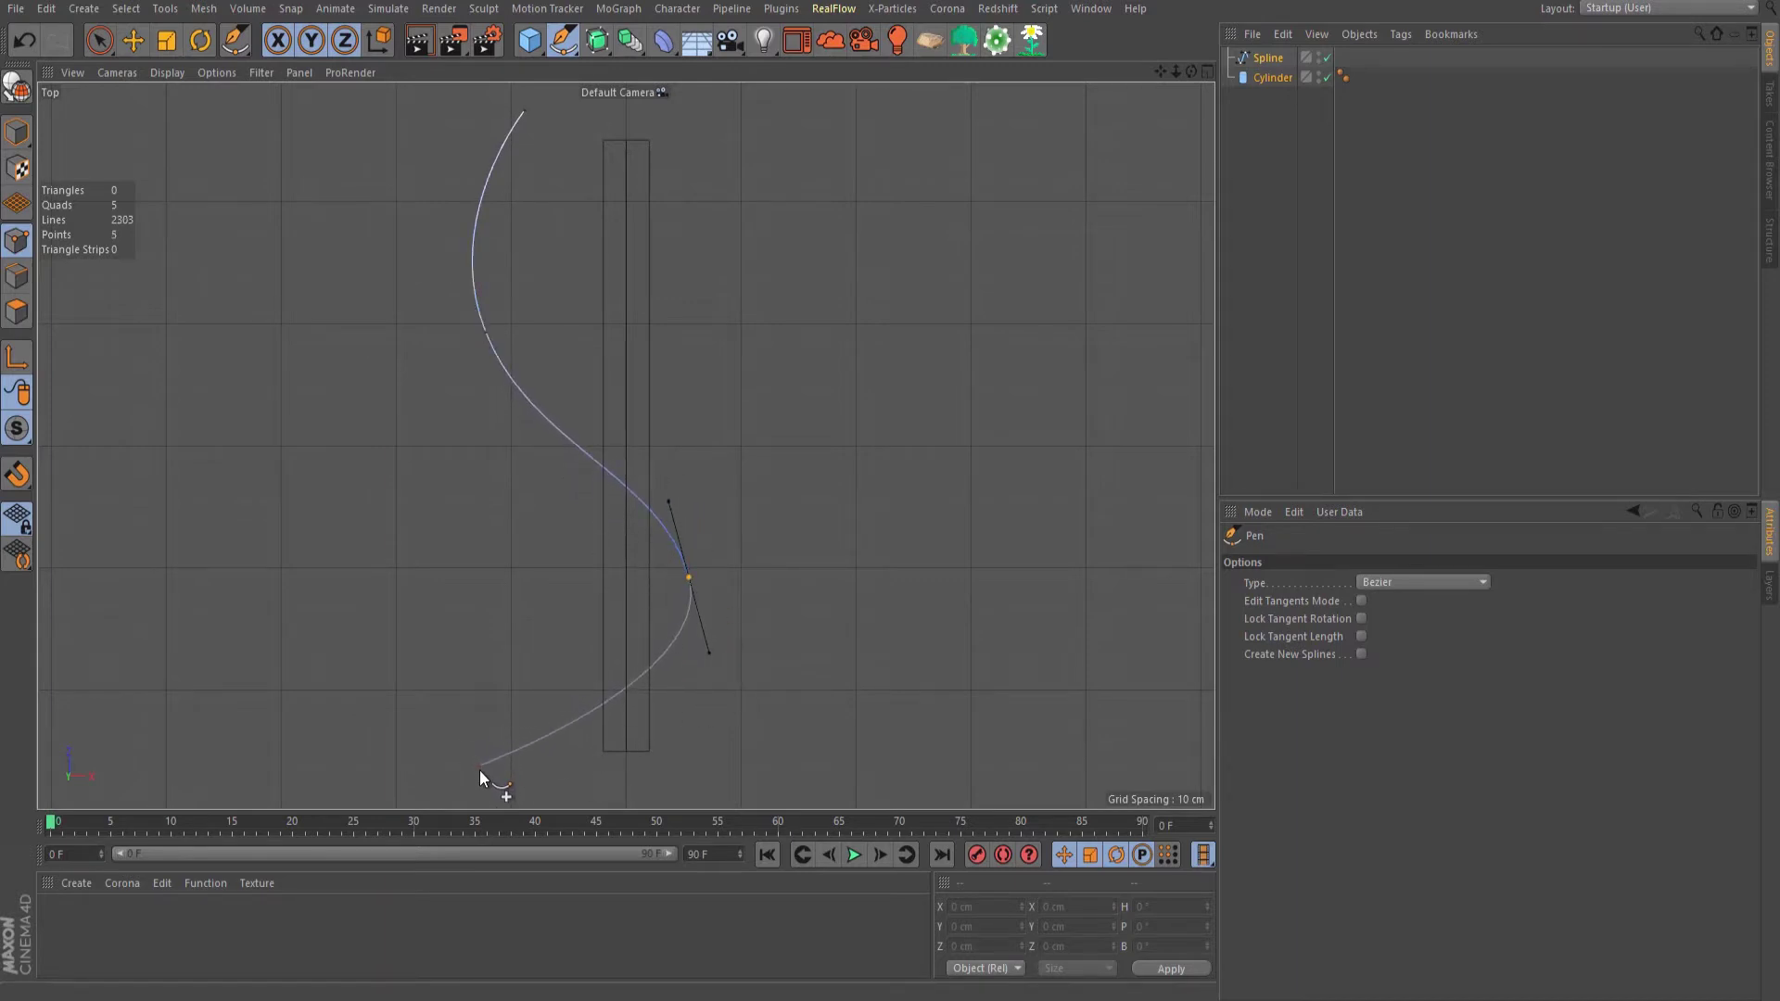
{"action": "left_click", "coordinate": [478, 795]}
{"action": "key", "text": "Escape"}
Step: Adjust the spline's middle point, tangent and end points so the S follows the cylinder
{"action": "scroll", "coordinate": [614, 582], "scroll_direction": "down", "scroll_amount": 2}
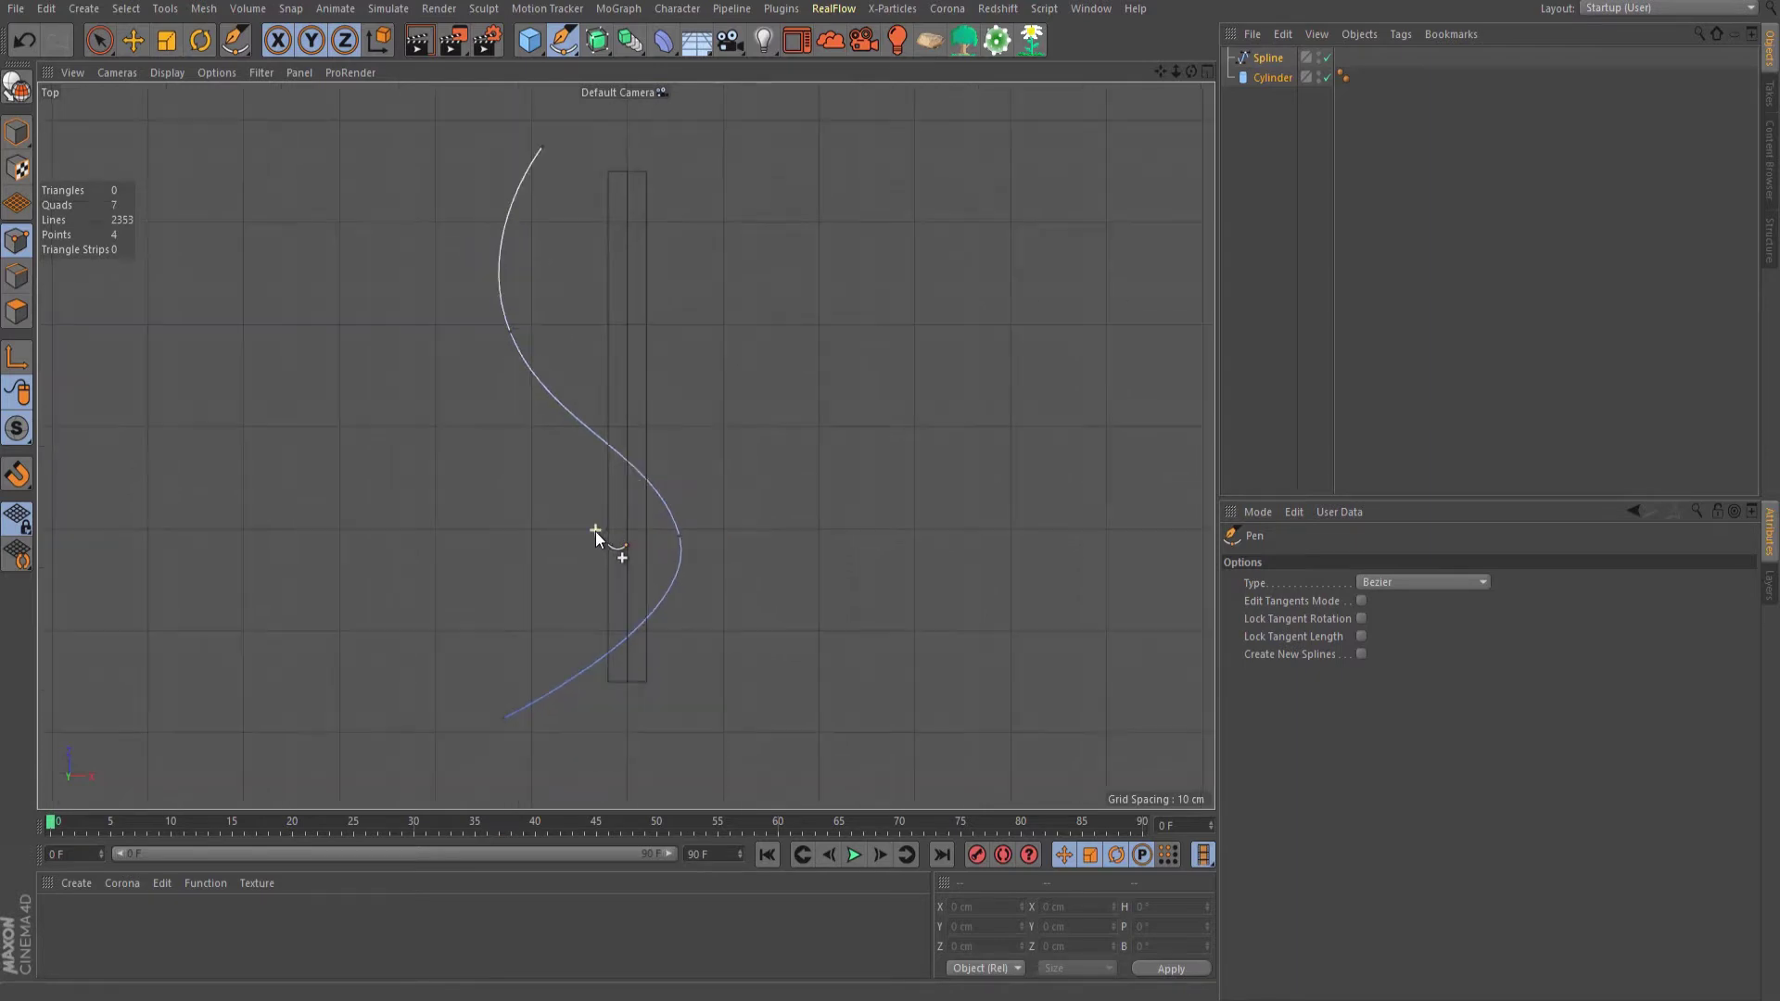
{"action": "middle_click_drag", "start_coordinate": [595, 531], "coordinate": [591, 538], "text": "alt"}
{"action": "left_click", "coordinate": [118, 44]}
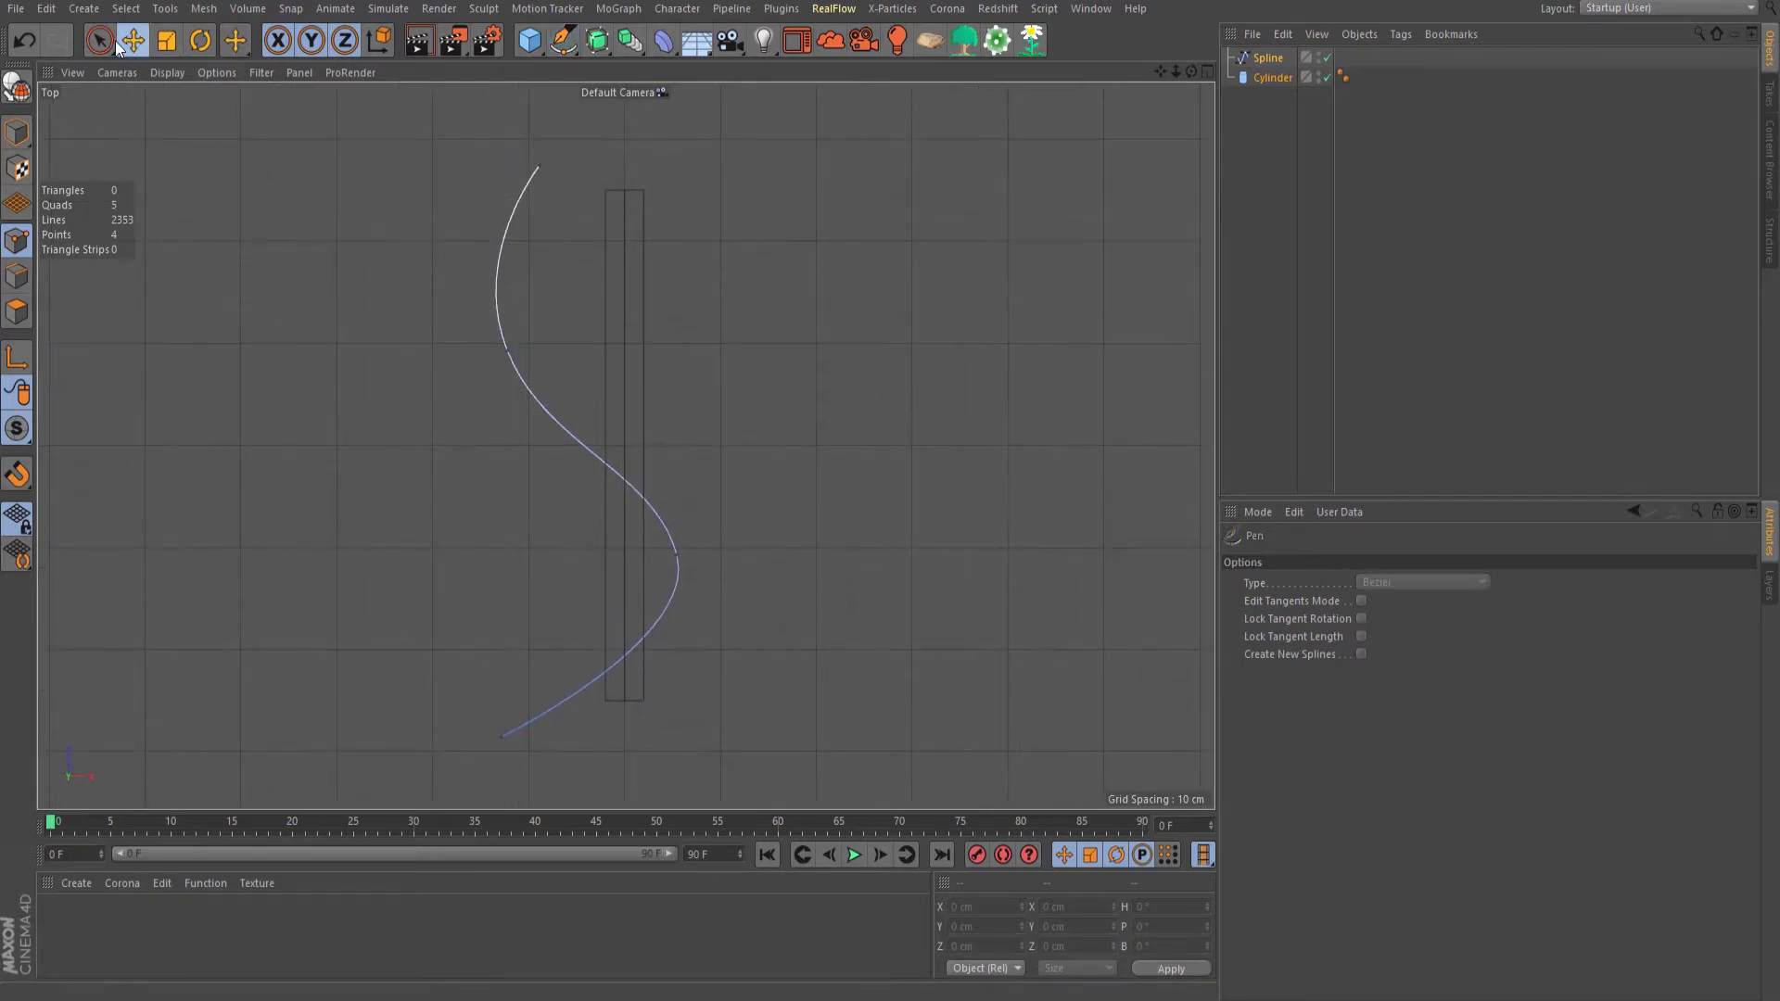
{"action": "left_click", "coordinate": [674, 555]}
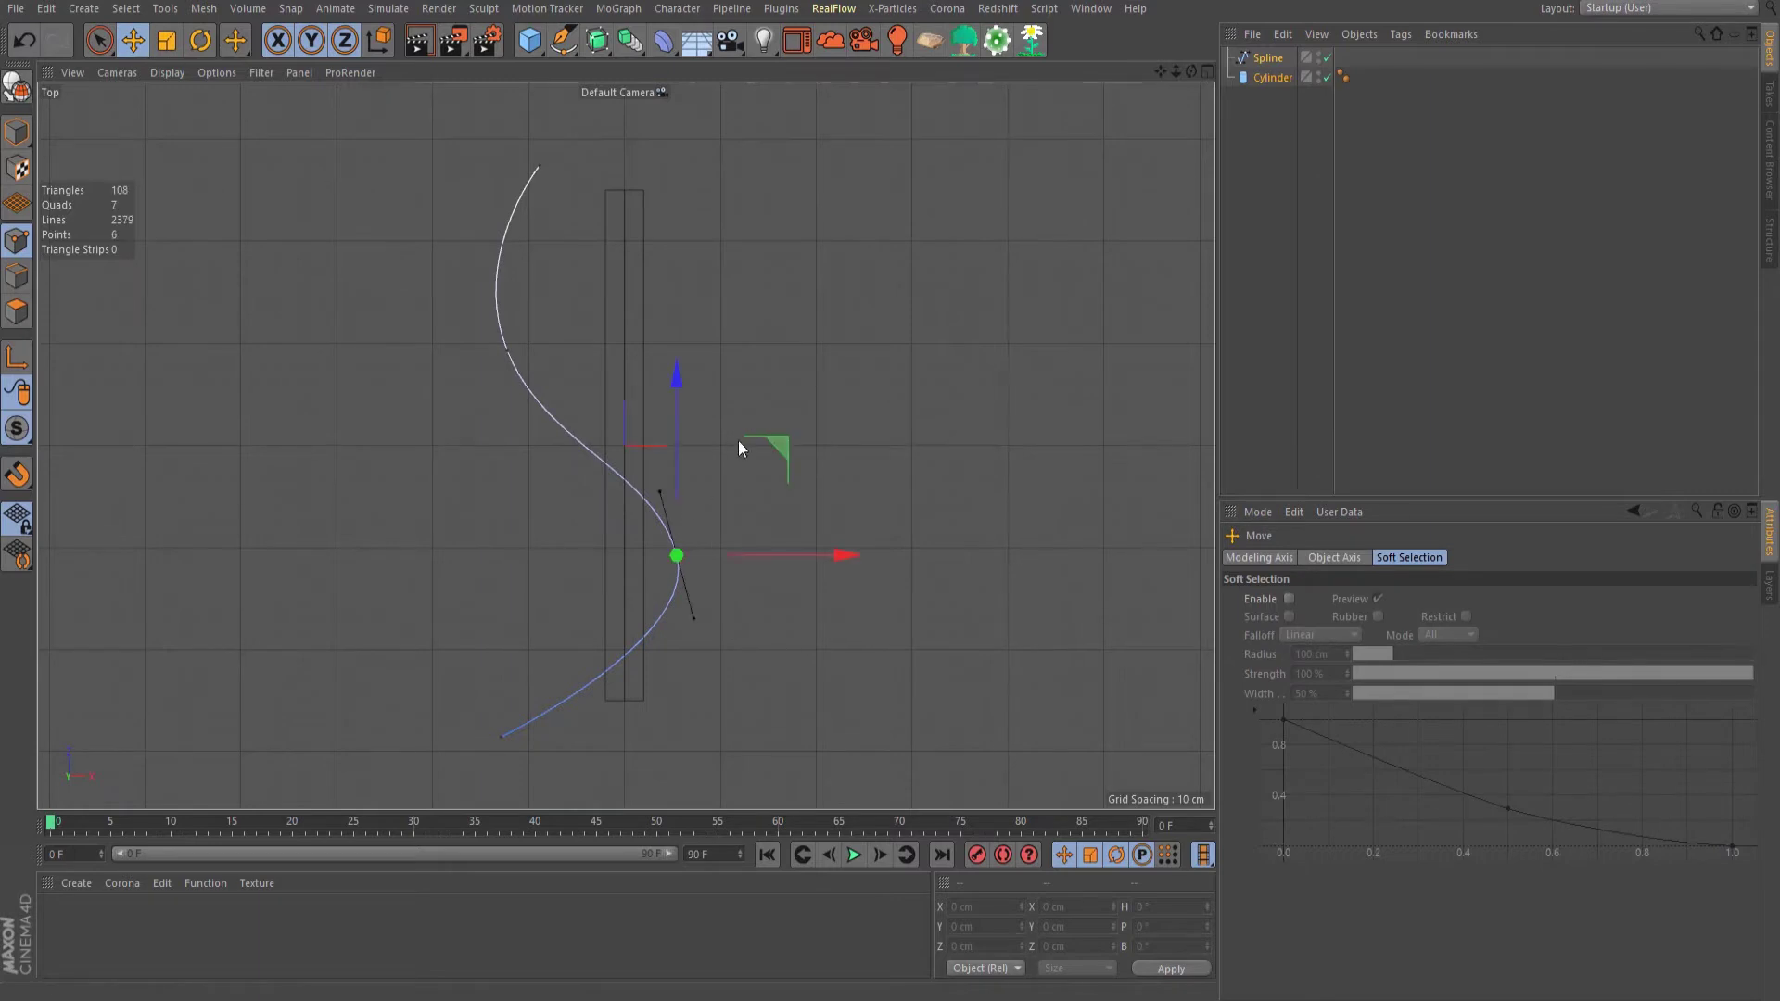
{"action": "left_click_drag", "start_coordinate": [782, 443], "coordinate": [771, 410]}
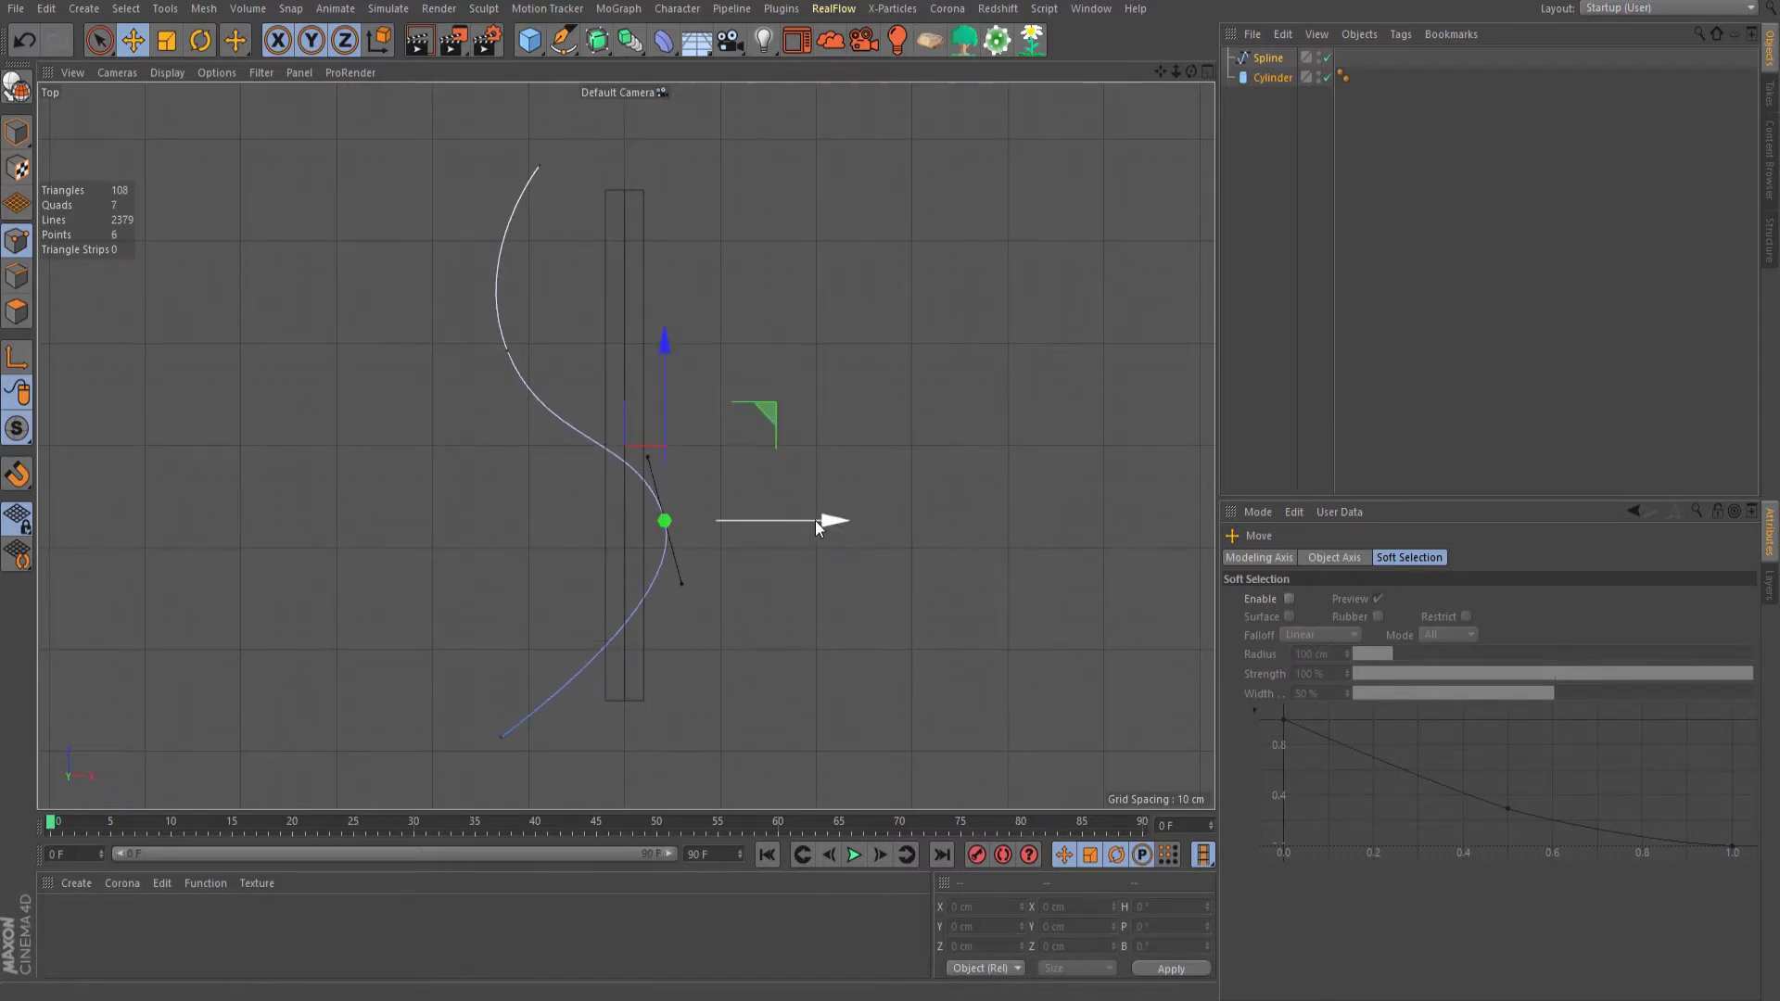
{"action": "left_click_drag", "start_coordinate": [817, 522], "coordinate": [799, 529]}
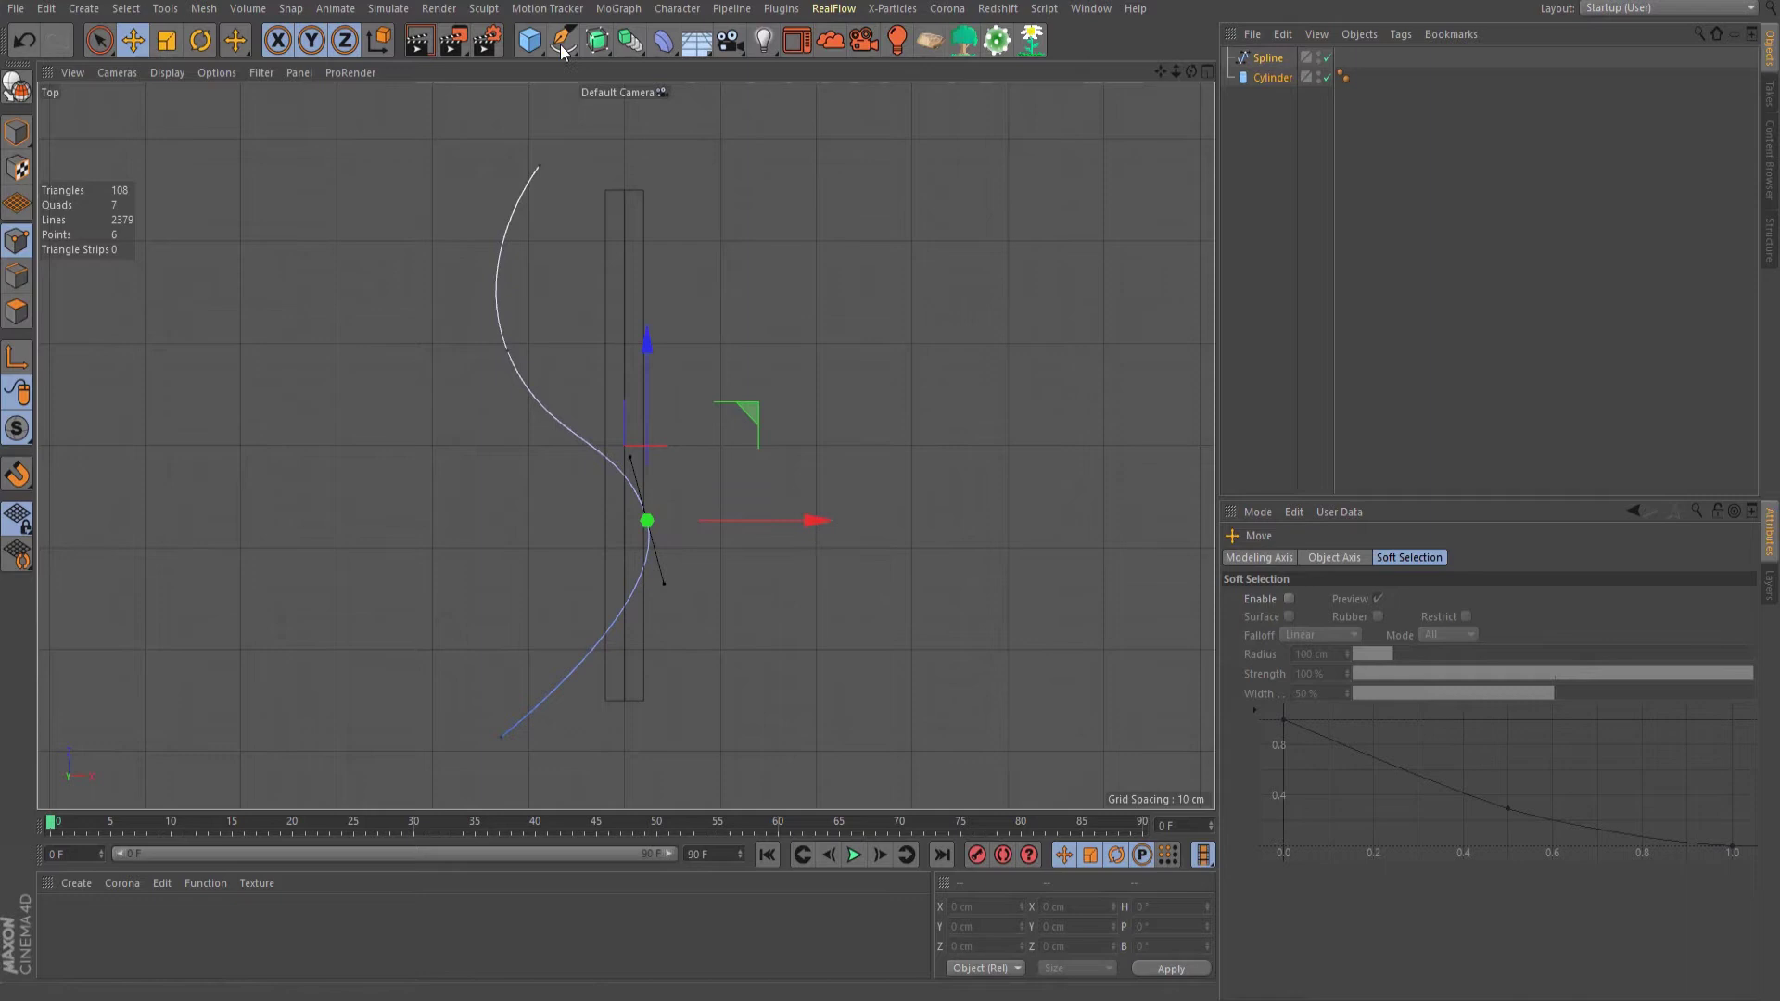
{"action": "key", "text": "p"}
{"action": "left_click_drag", "start_coordinate": [631, 461], "coordinate": [643, 450]}
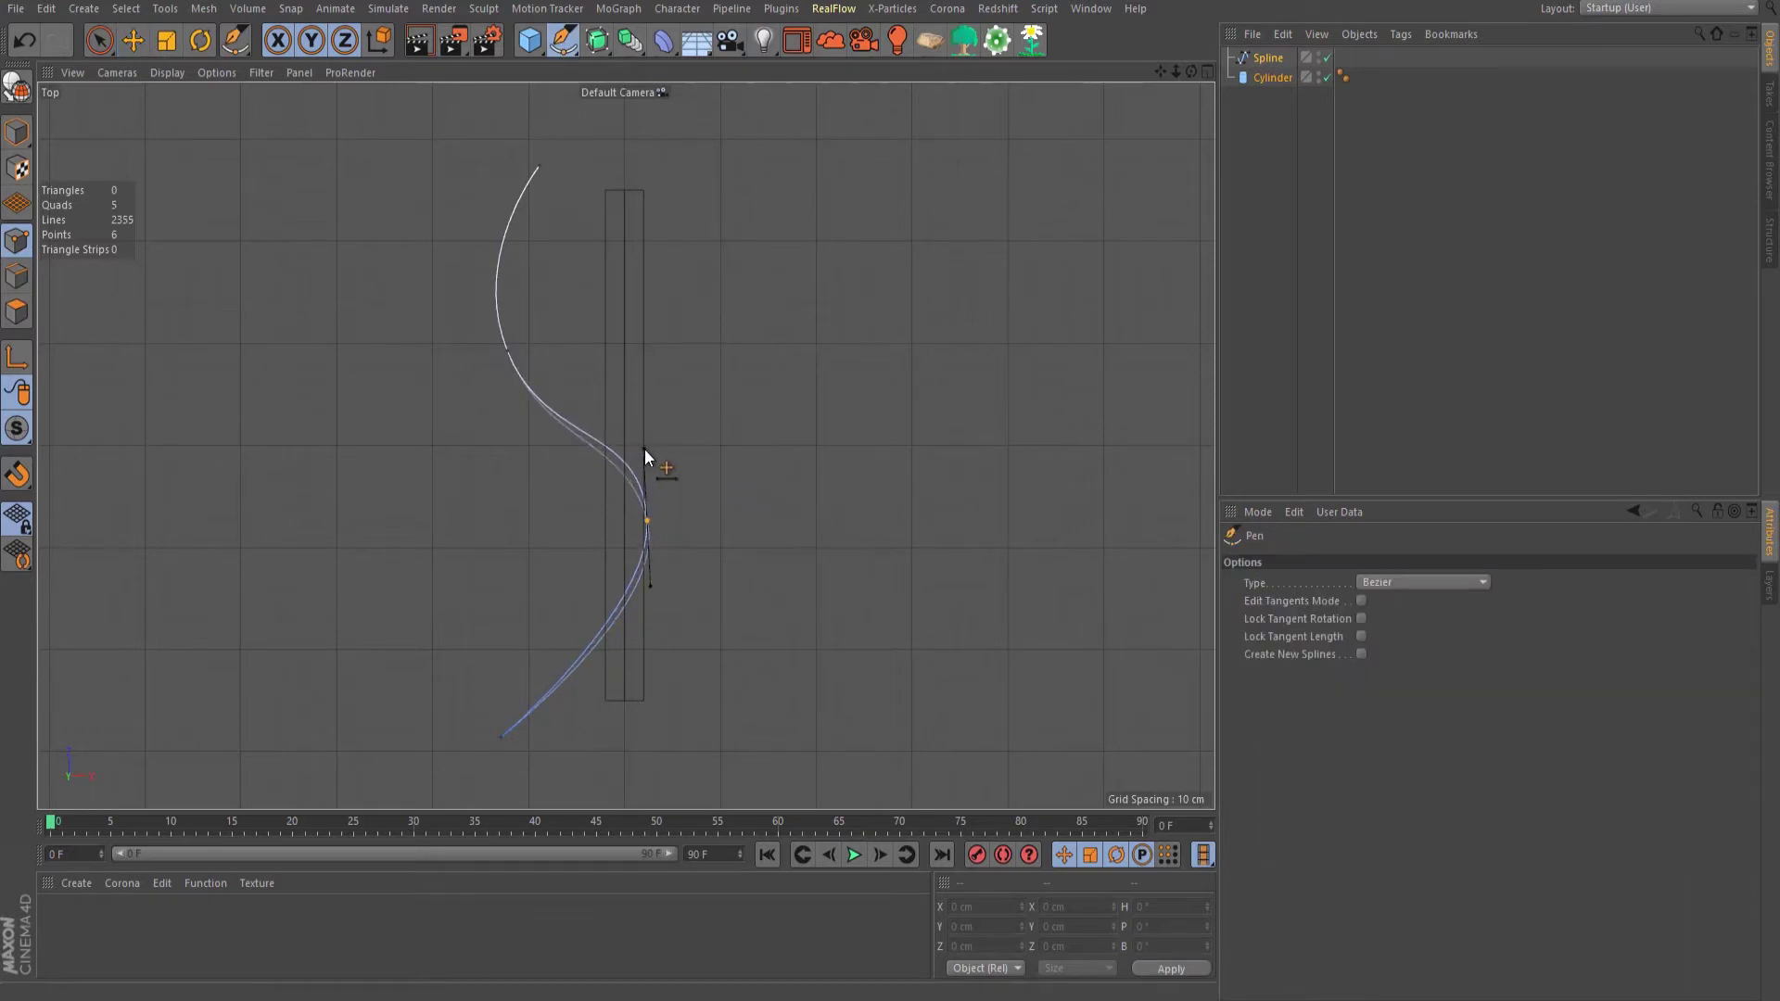
{"action": "left_click_drag", "start_coordinate": [647, 525], "coordinate": [649, 551]}
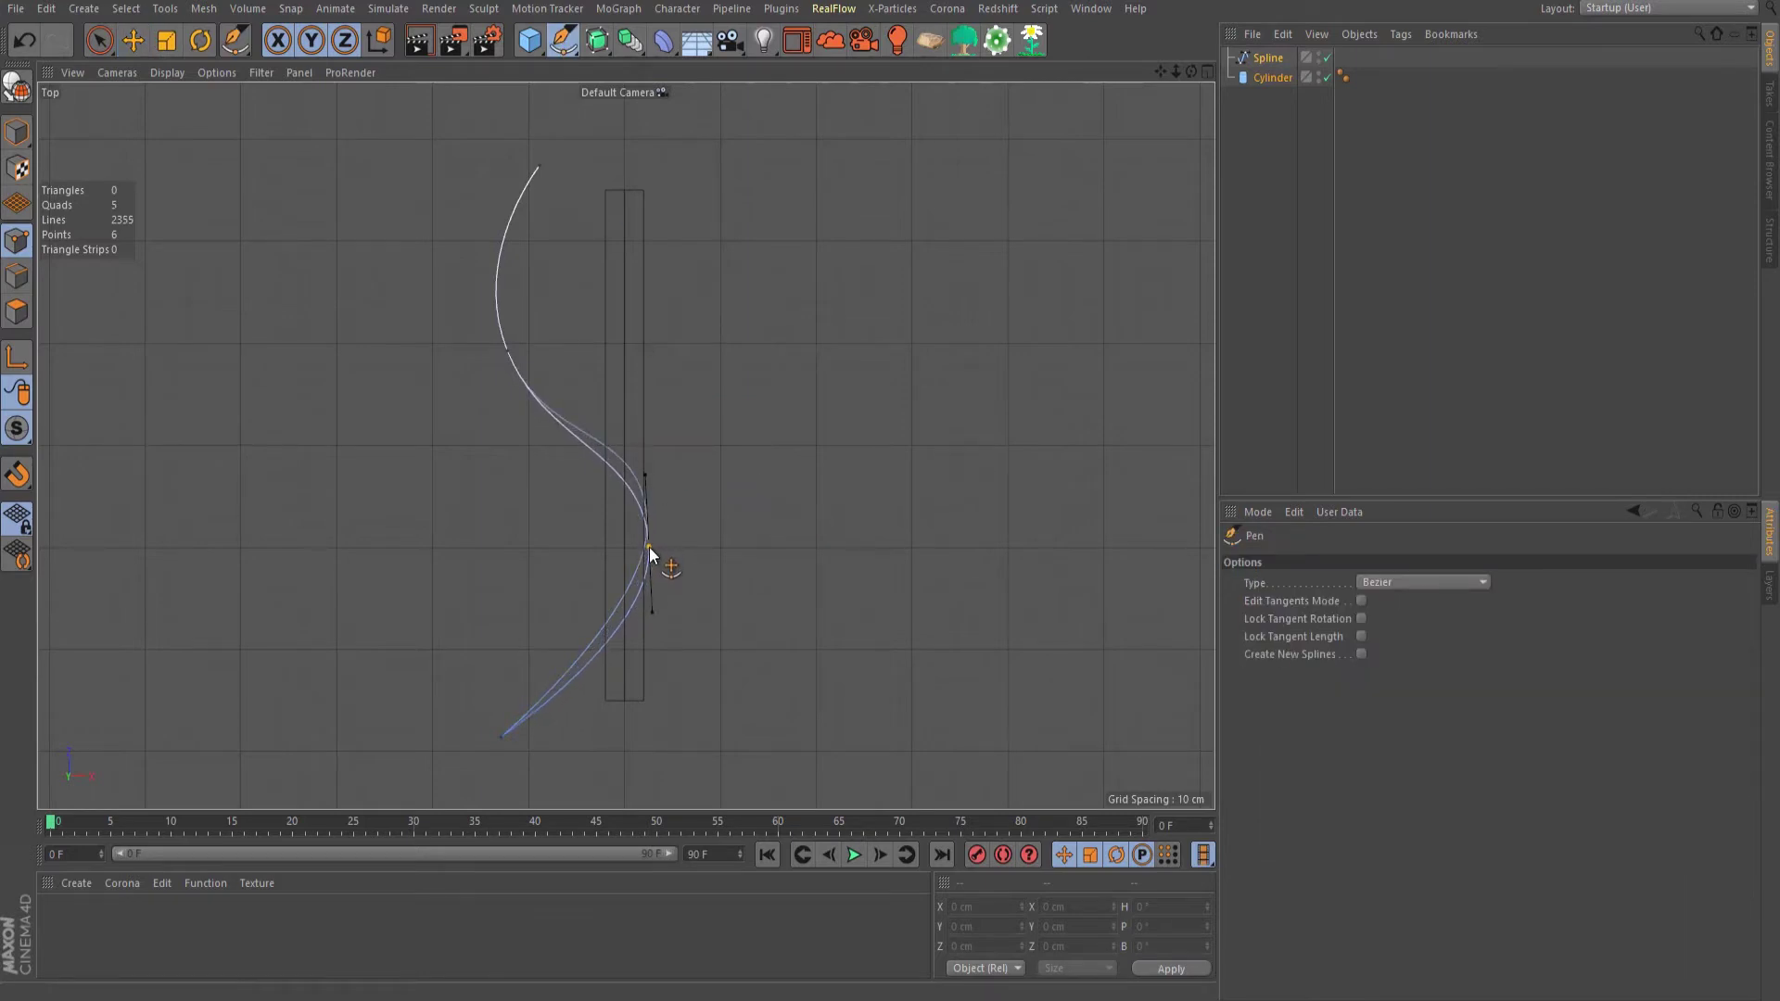
{"action": "left_click_drag", "start_coordinate": [539, 169], "coordinate": [543, 153]}
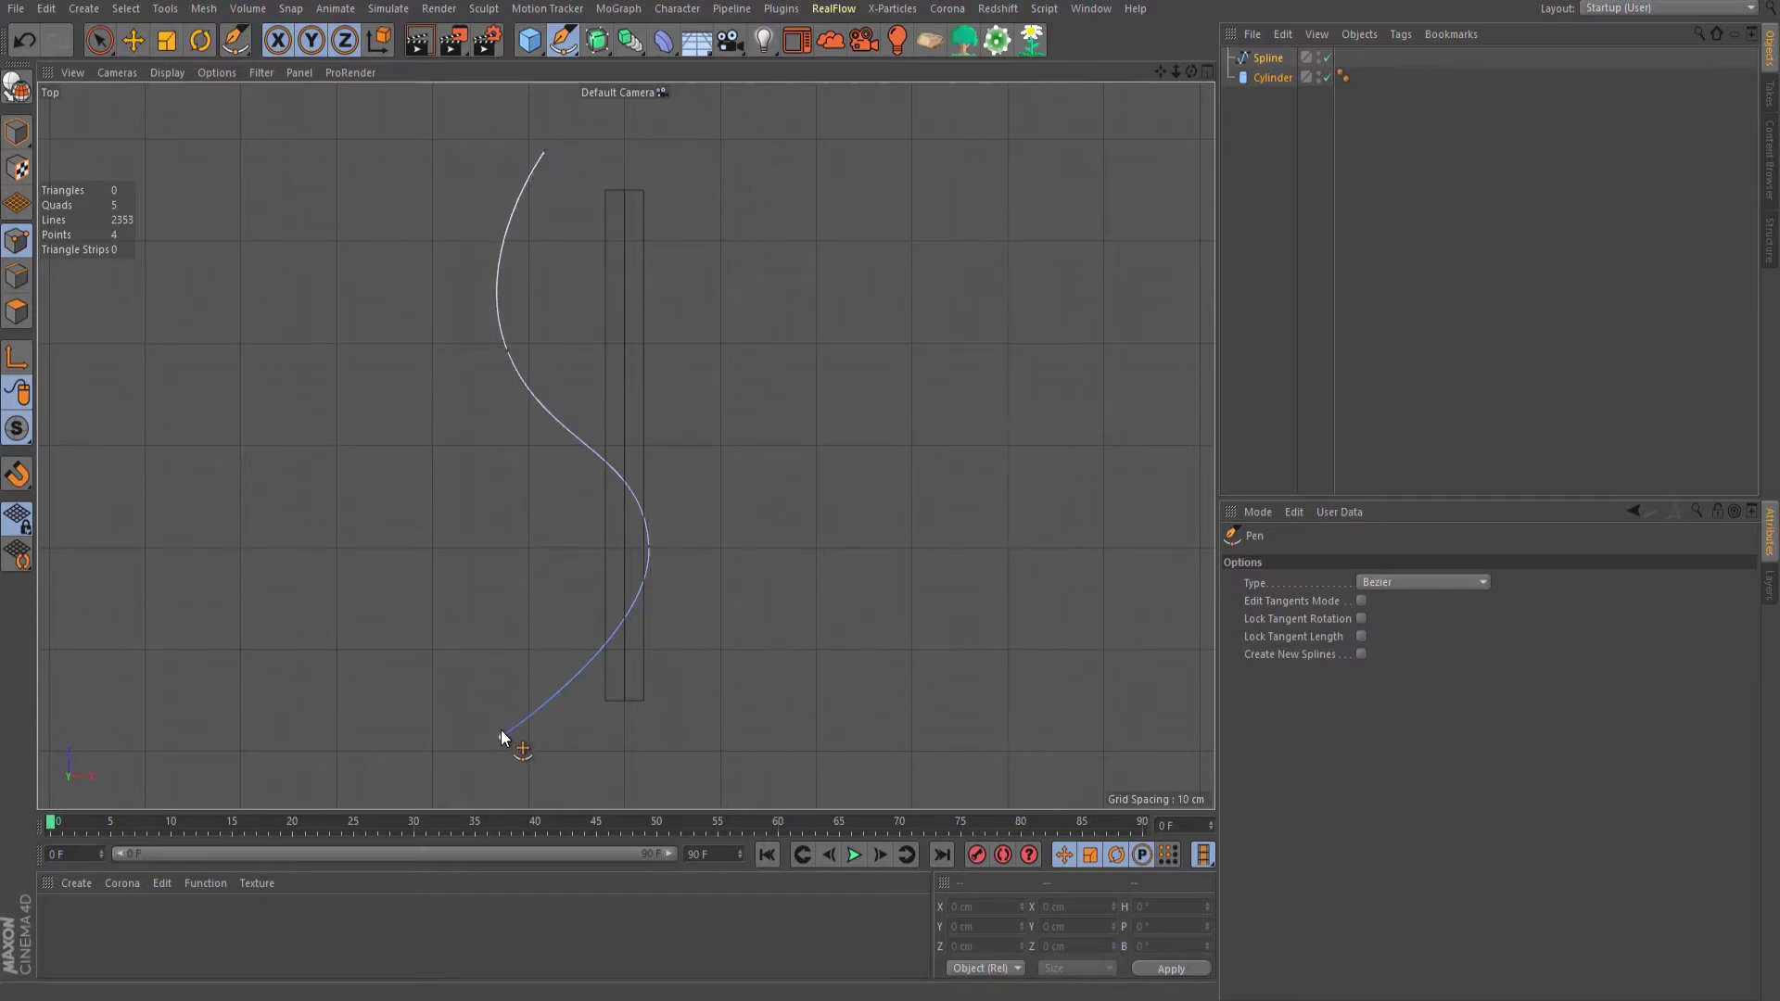
{"action": "left_click_drag", "start_coordinate": [503, 738], "coordinate": [499, 732]}
Step: In the Perspective view, add a Spline Wrap deformer under the cylinder
{"action": "middle_click", "coordinate": [630, 321]}
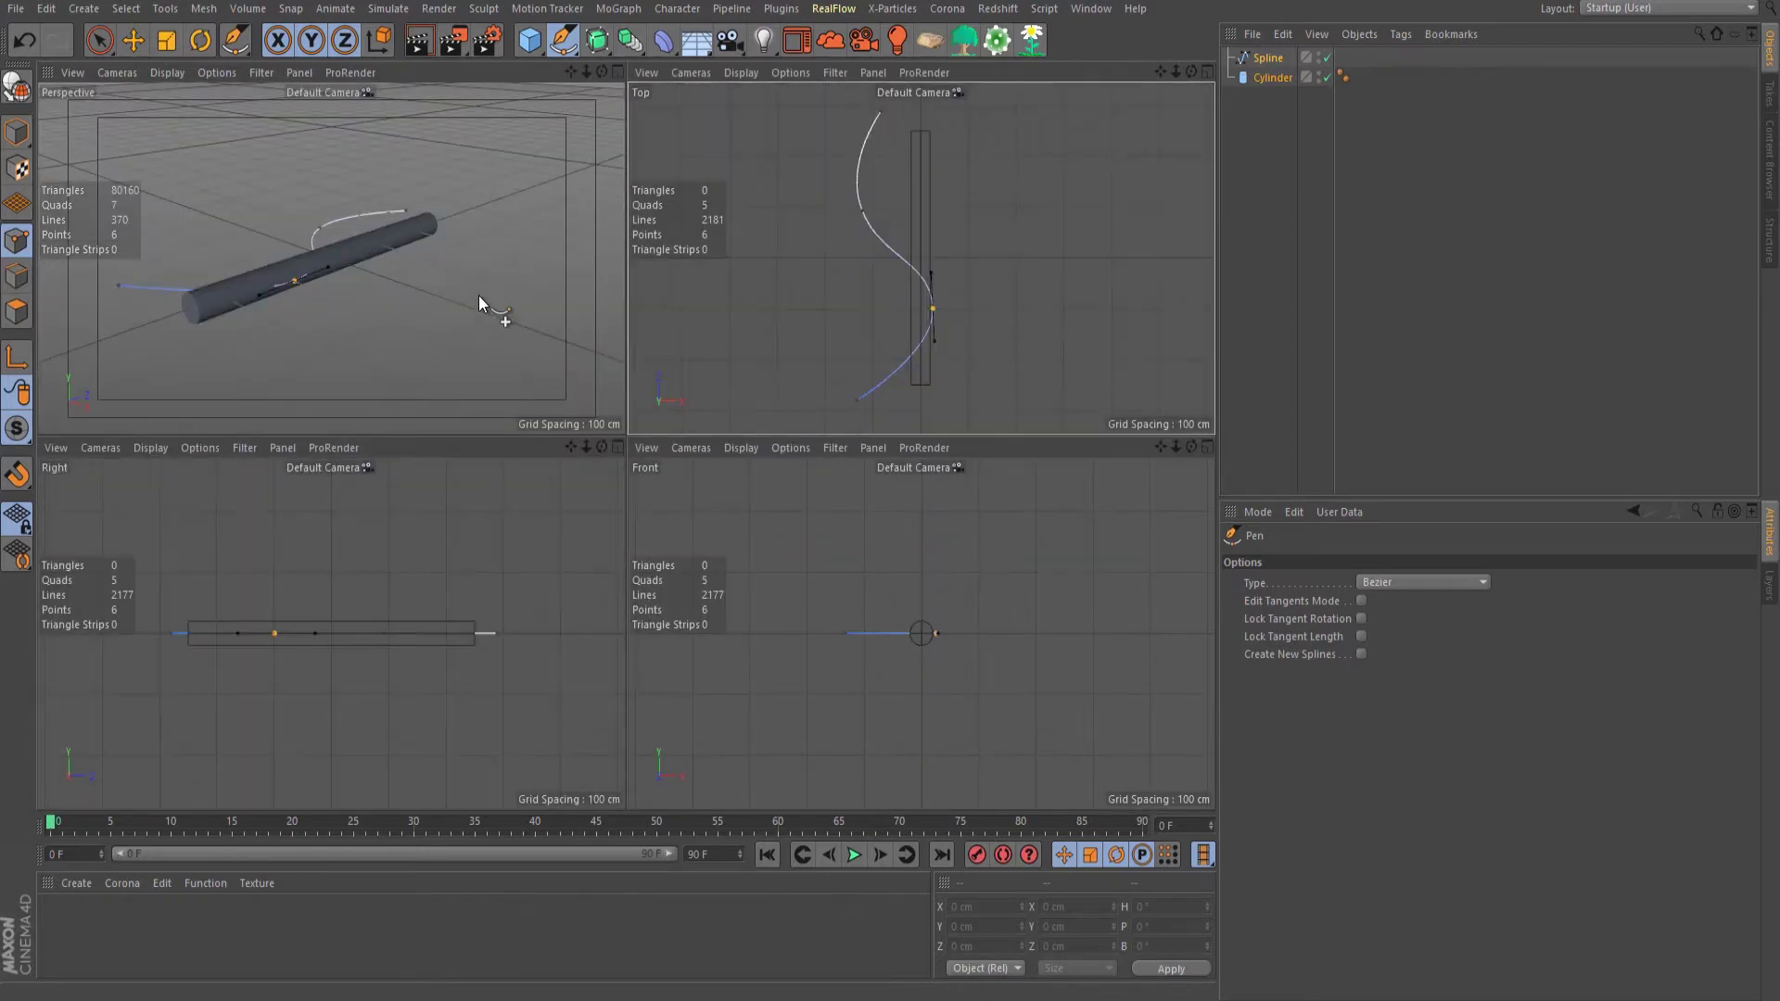
{"action": "middle_click", "coordinate": [478, 294]}
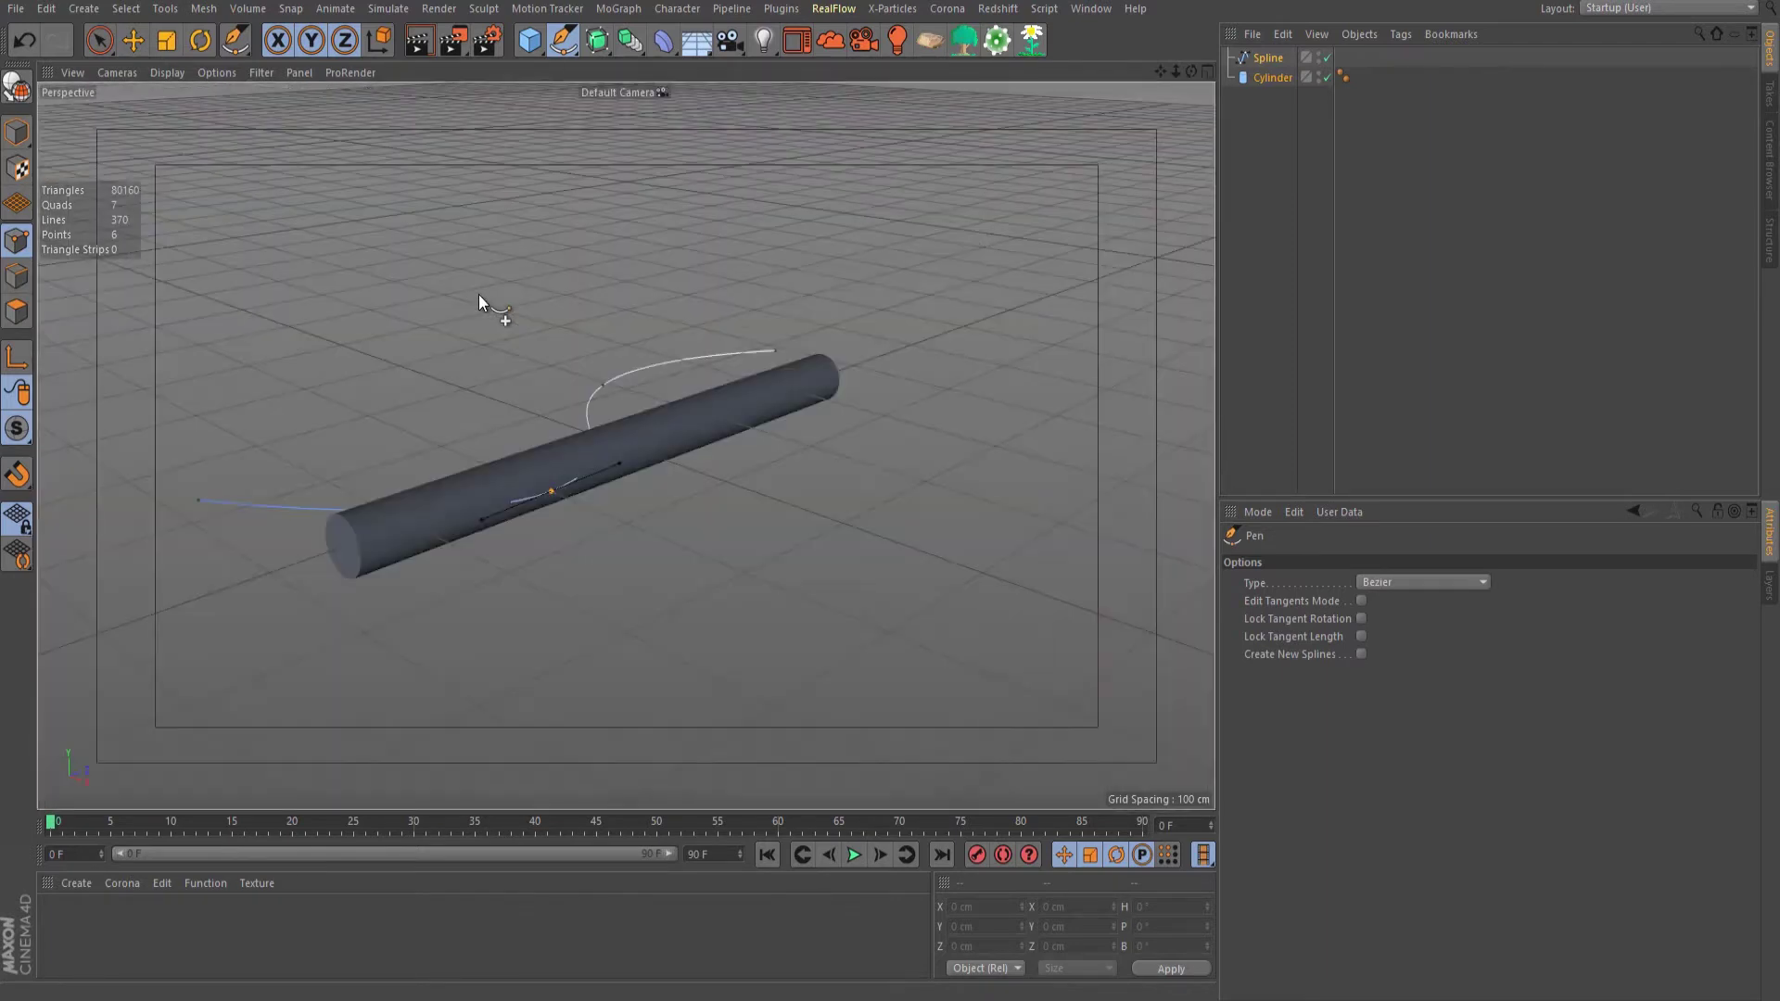
{"action": "left_click", "coordinate": [1263, 77]}
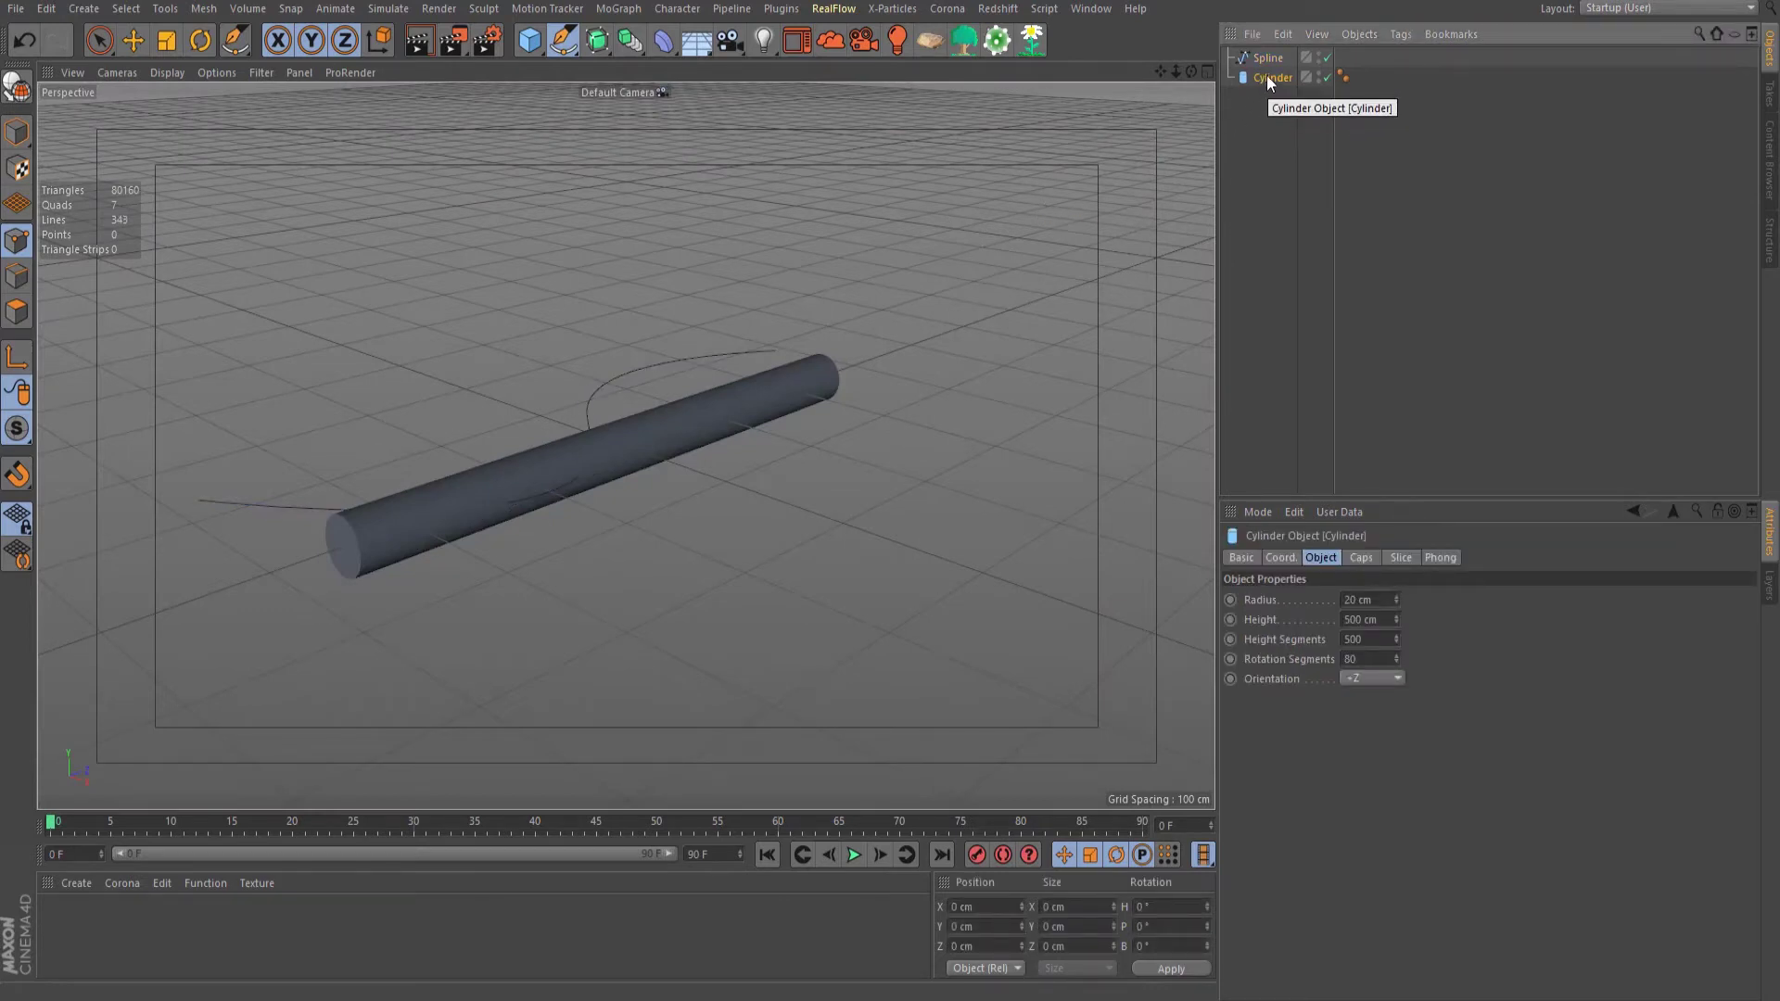
{"action": "left_click", "coordinate": [664, 42]}
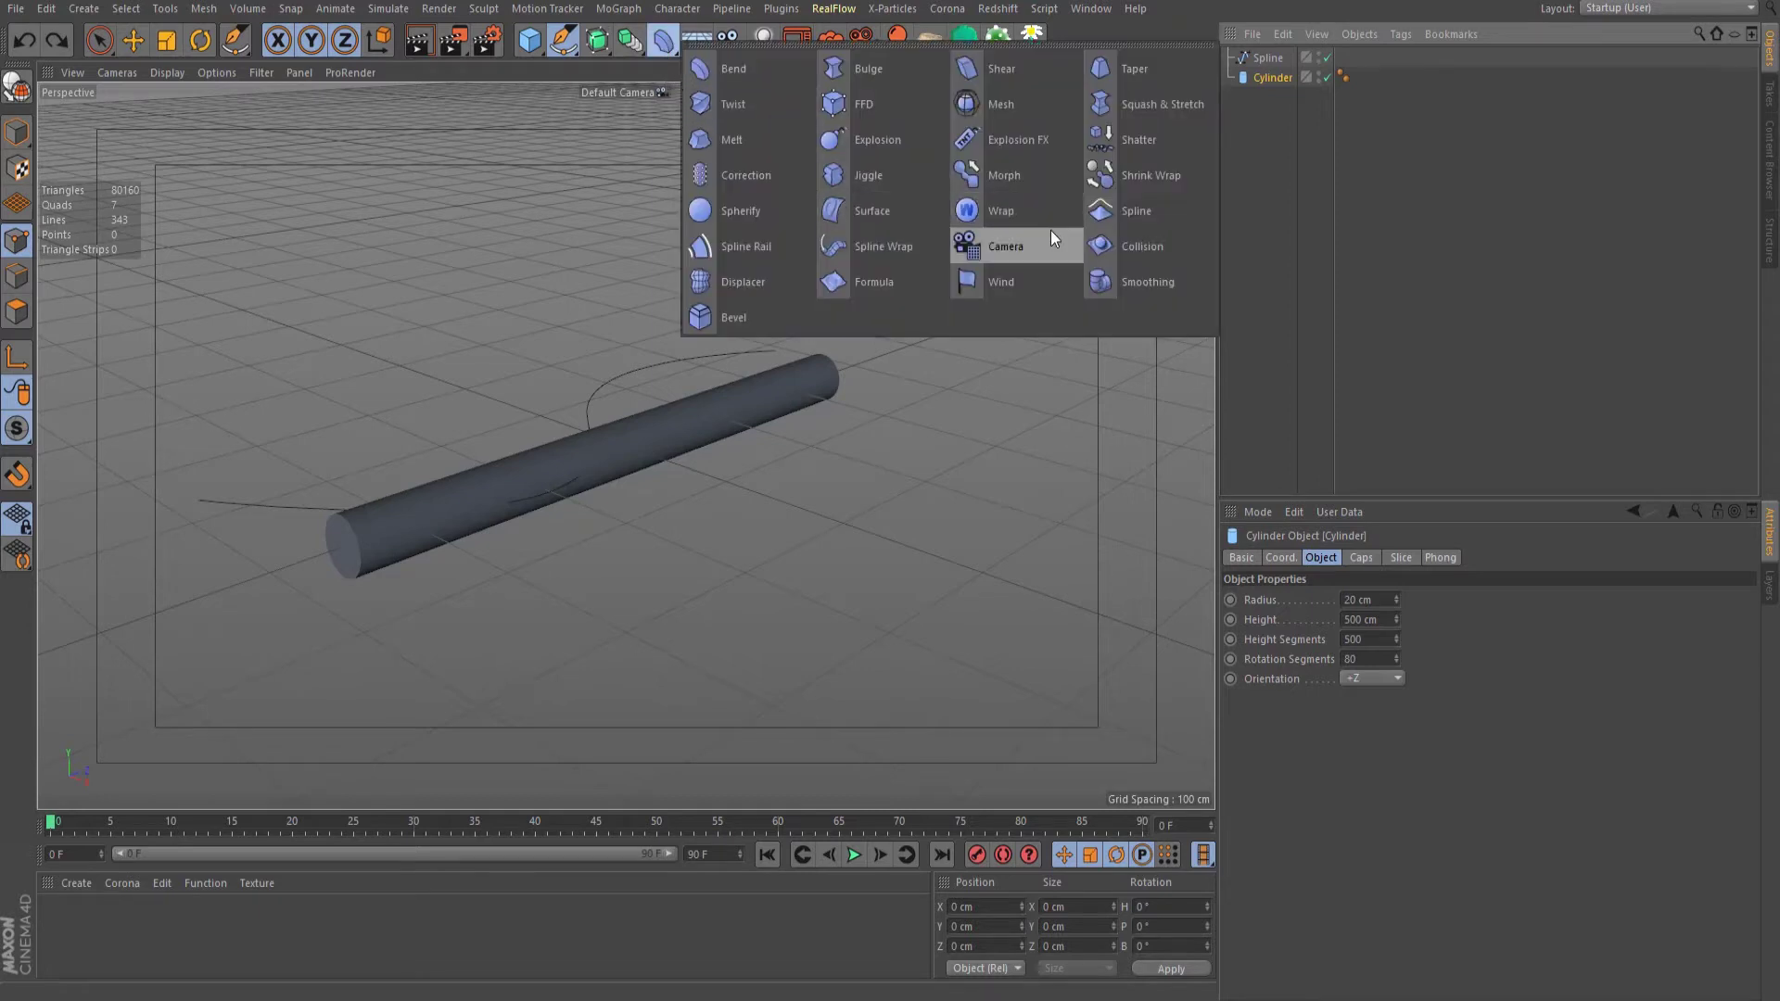
{"action": "left_click", "coordinate": [899, 244]}
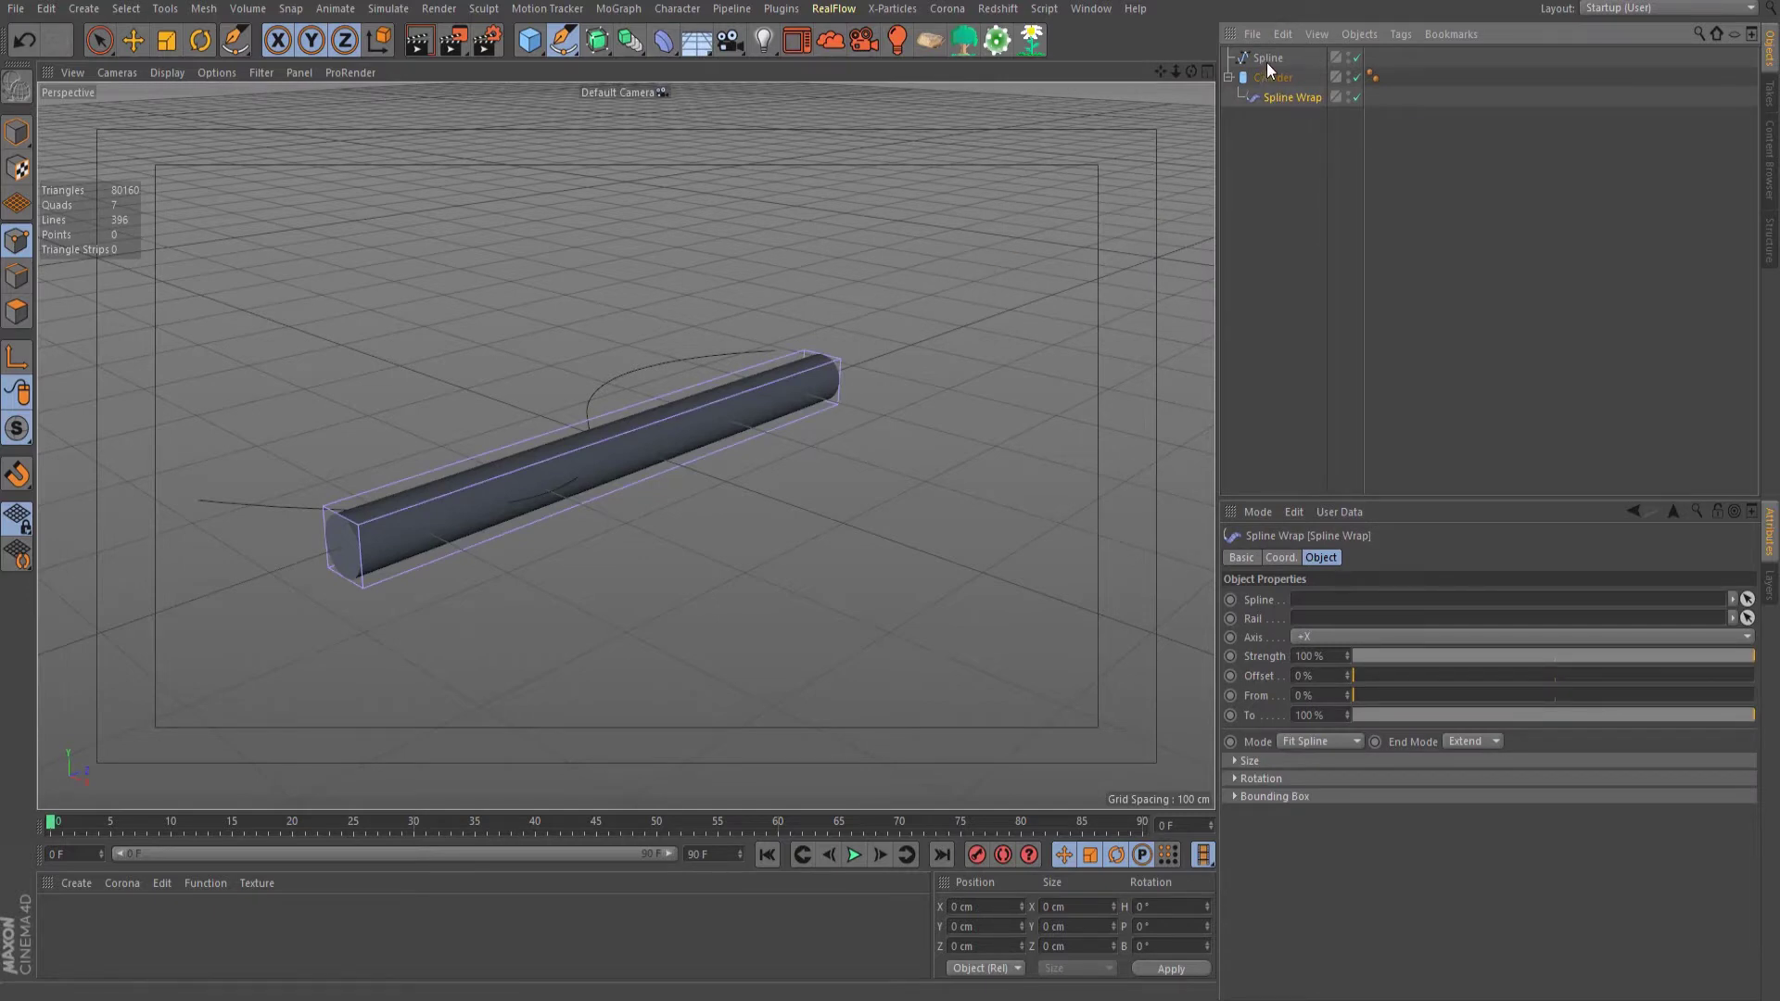
Step: Link the S spline to the Spline Wrap with axis +Z and inspect the bent tube
{"action": "left_click_drag", "start_coordinate": [1266, 60], "coordinate": [1311, 599]}
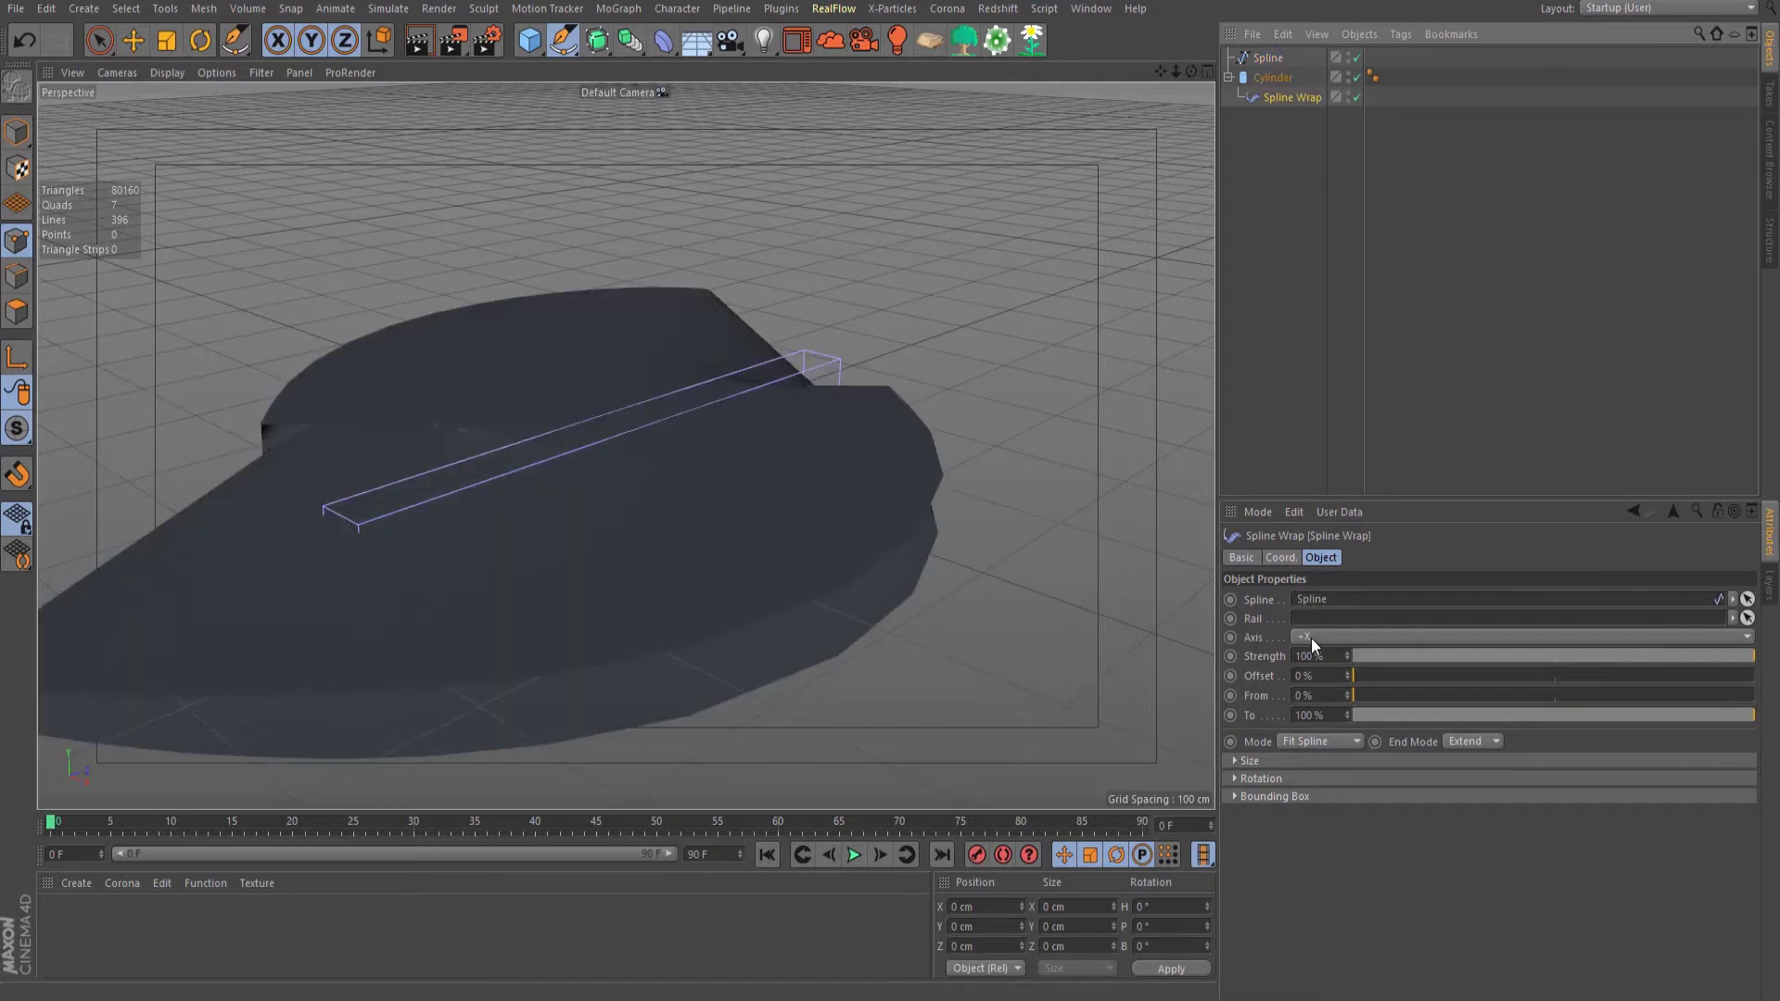
{"action": "left_click", "coordinate": [1312, 637]}
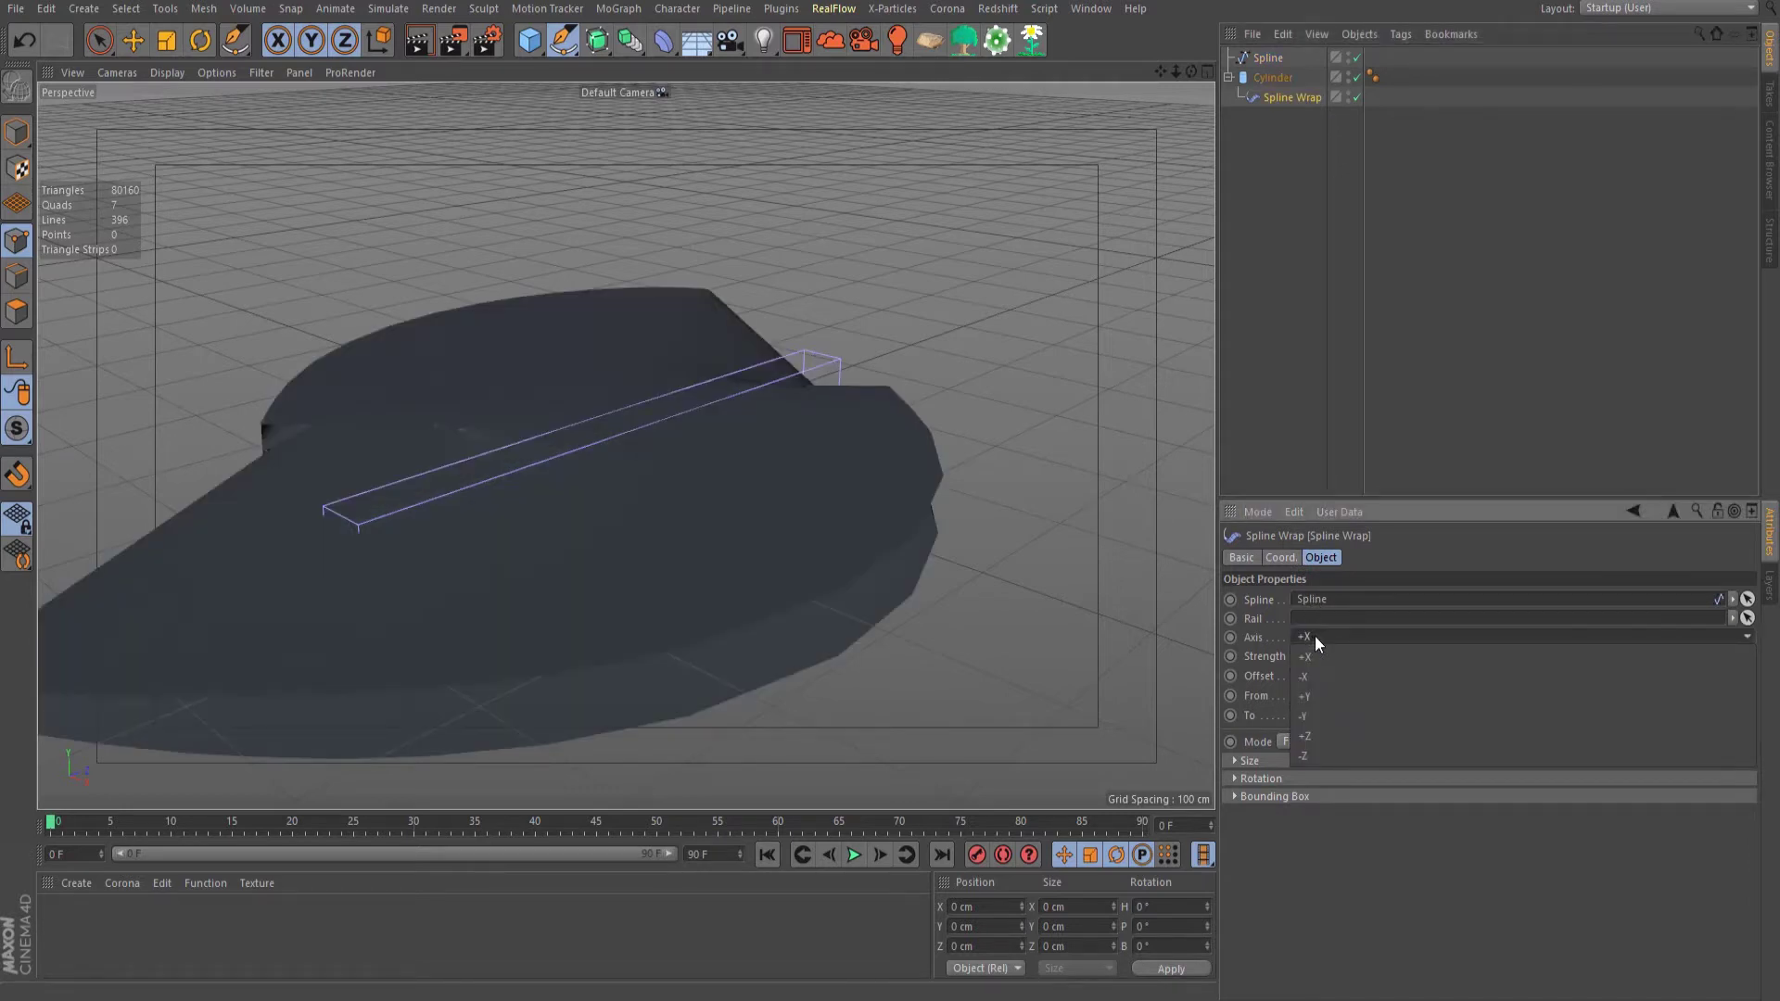
{"action": "left_click", "coordinate": [1308, 737]}
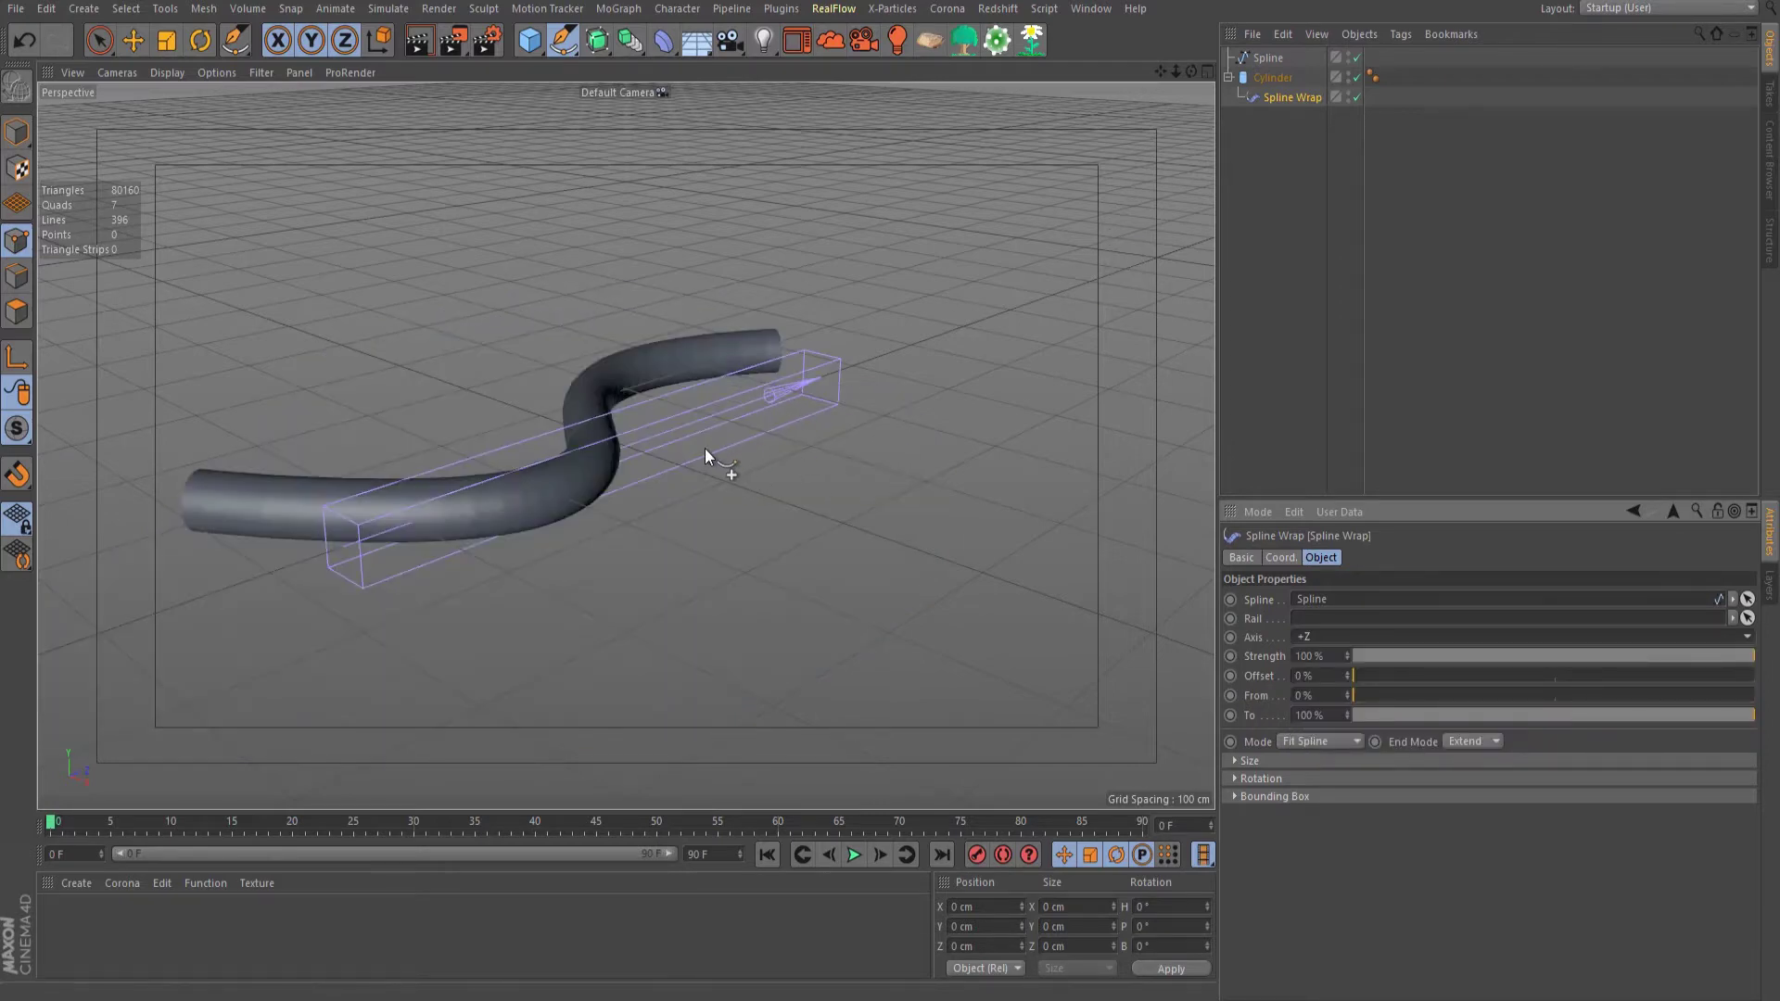
{"action": "left_click_drag", "start_coordinate": [704, 448], "coordinate": [760, 498], "text": "alt"}
{"action": "scroll", "coordinate": [760, 501], "scroll_direction": "up", "scroll_amount": 4}
Step: Switch the spline's Intermediate Points to Subdivided and orbit to check the smoother tube
{"action": "left_click", "coordinate": [1268, 59]}
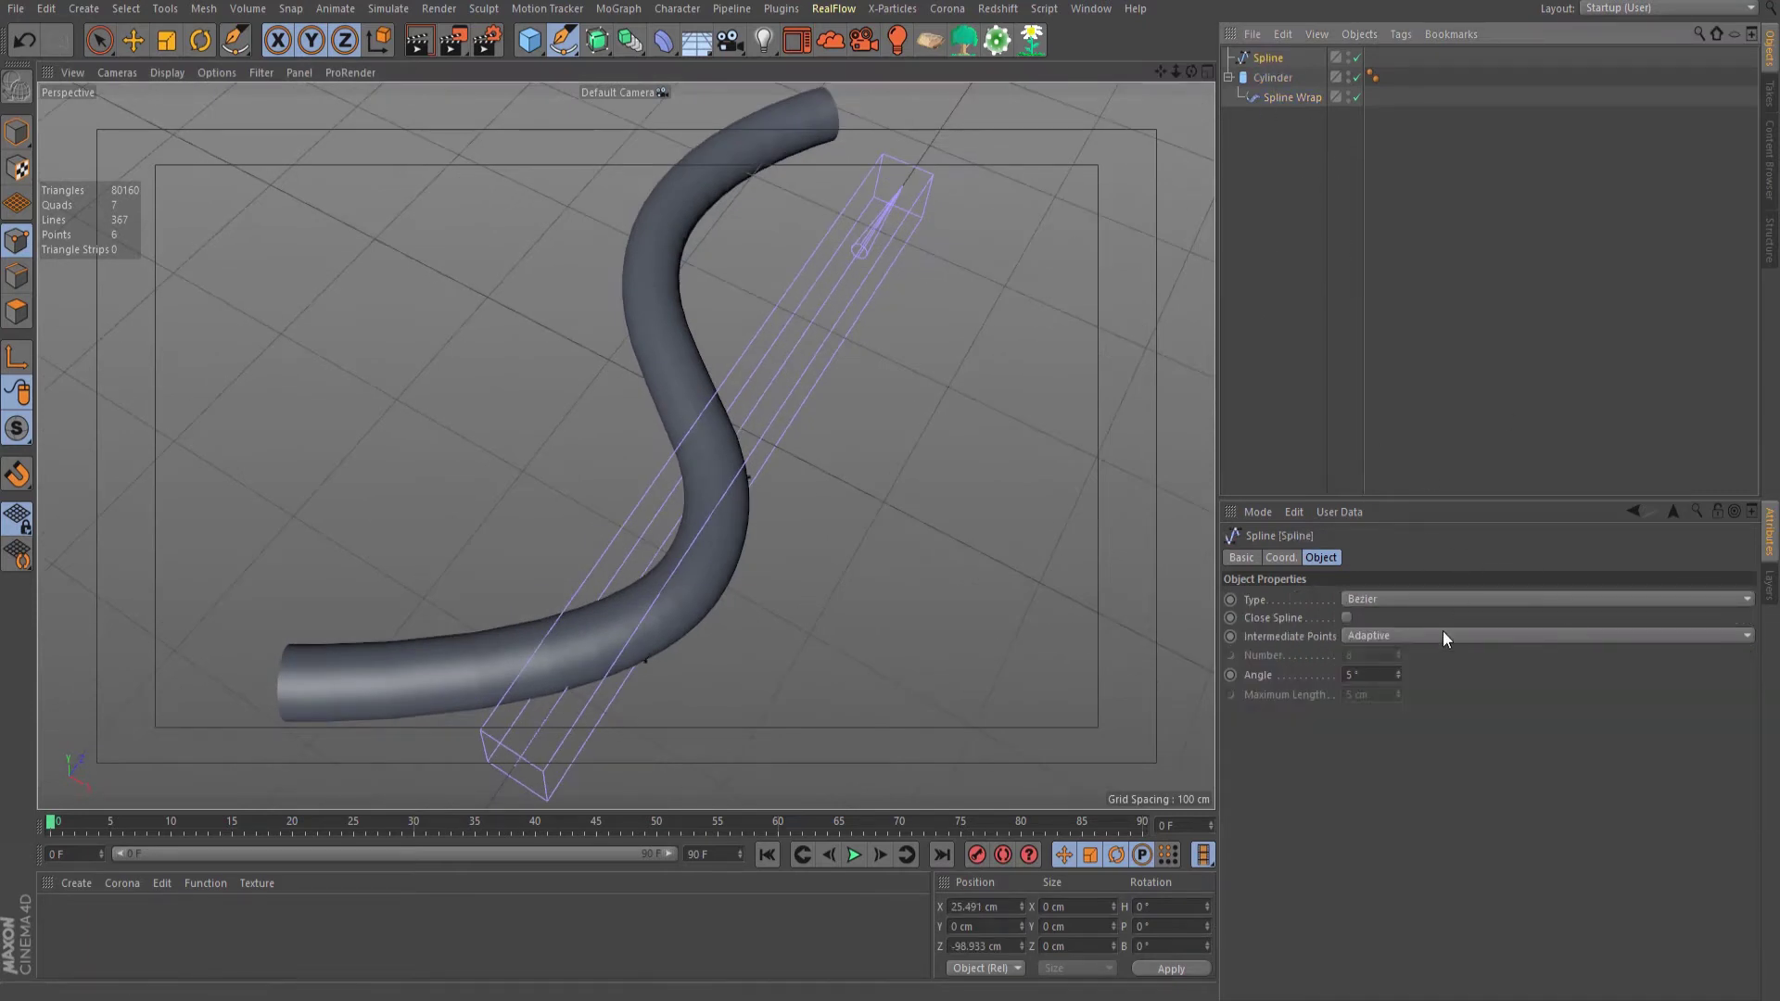
{"action": "left_click", "coordinate": [1442, 636]}
{"action": "left_click", "coordinate": [1407, 732]}
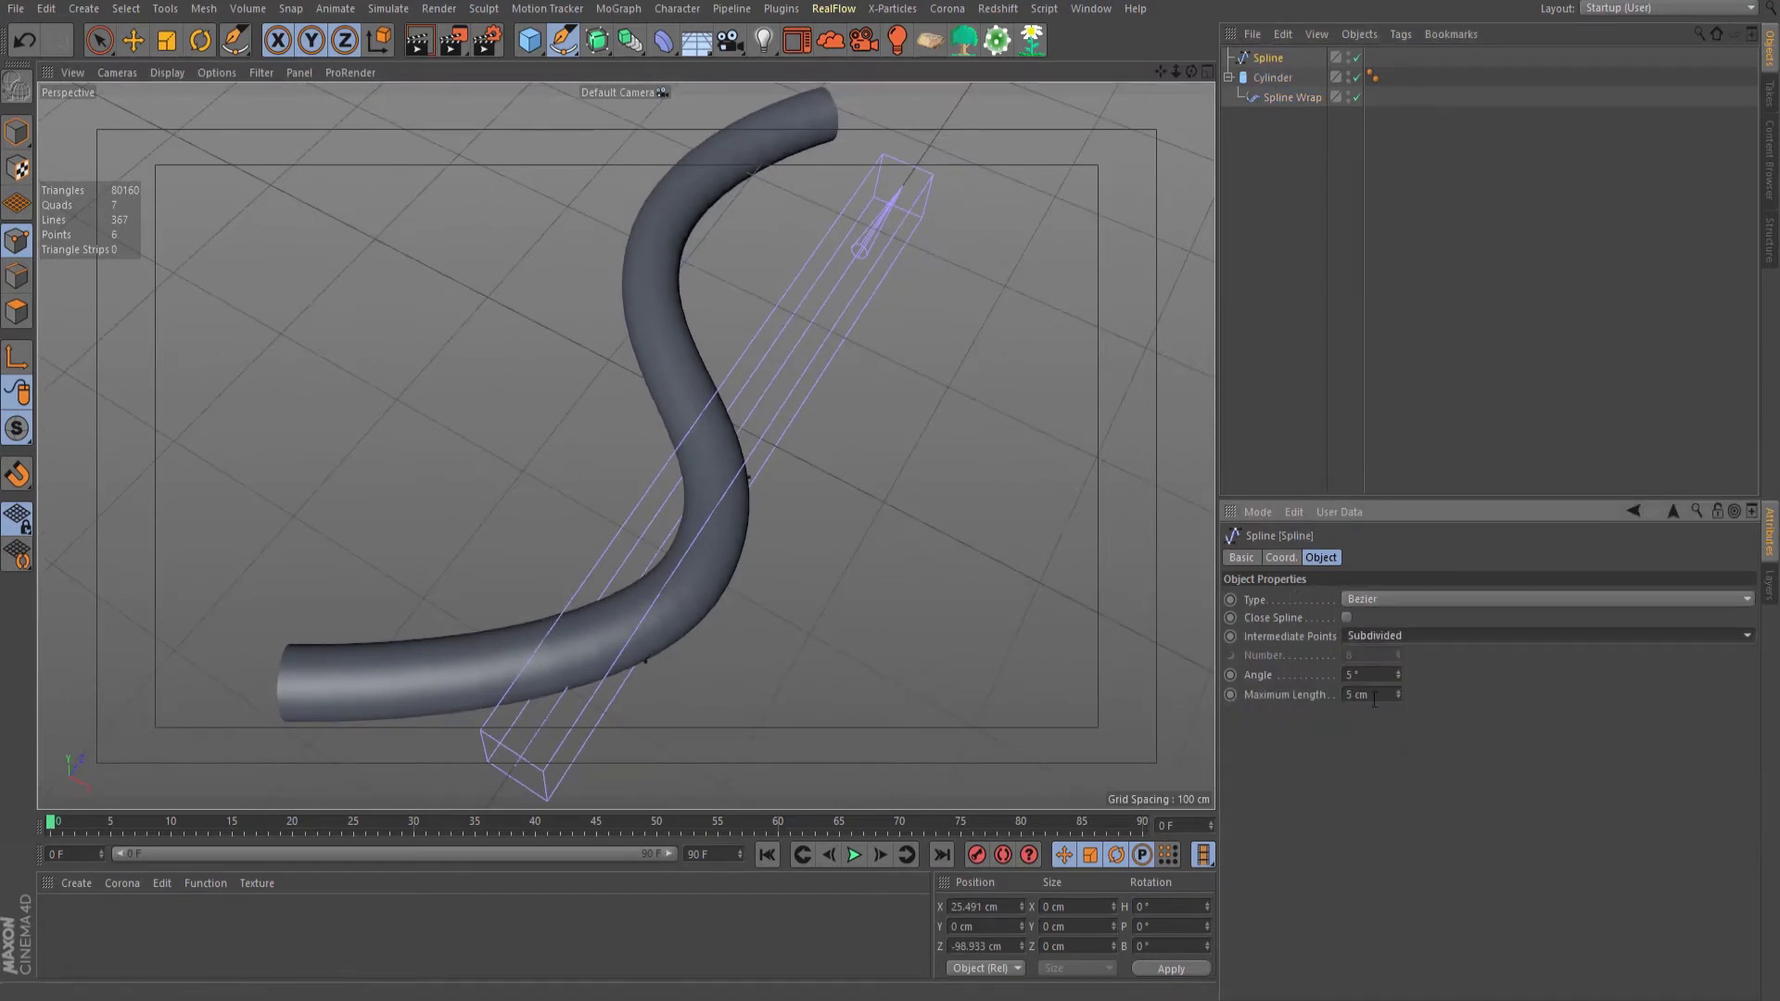
{"action": "left_click_drag", "start_coordinate": [828, 475], "coordinate": [830, 504], "text": "alt"}
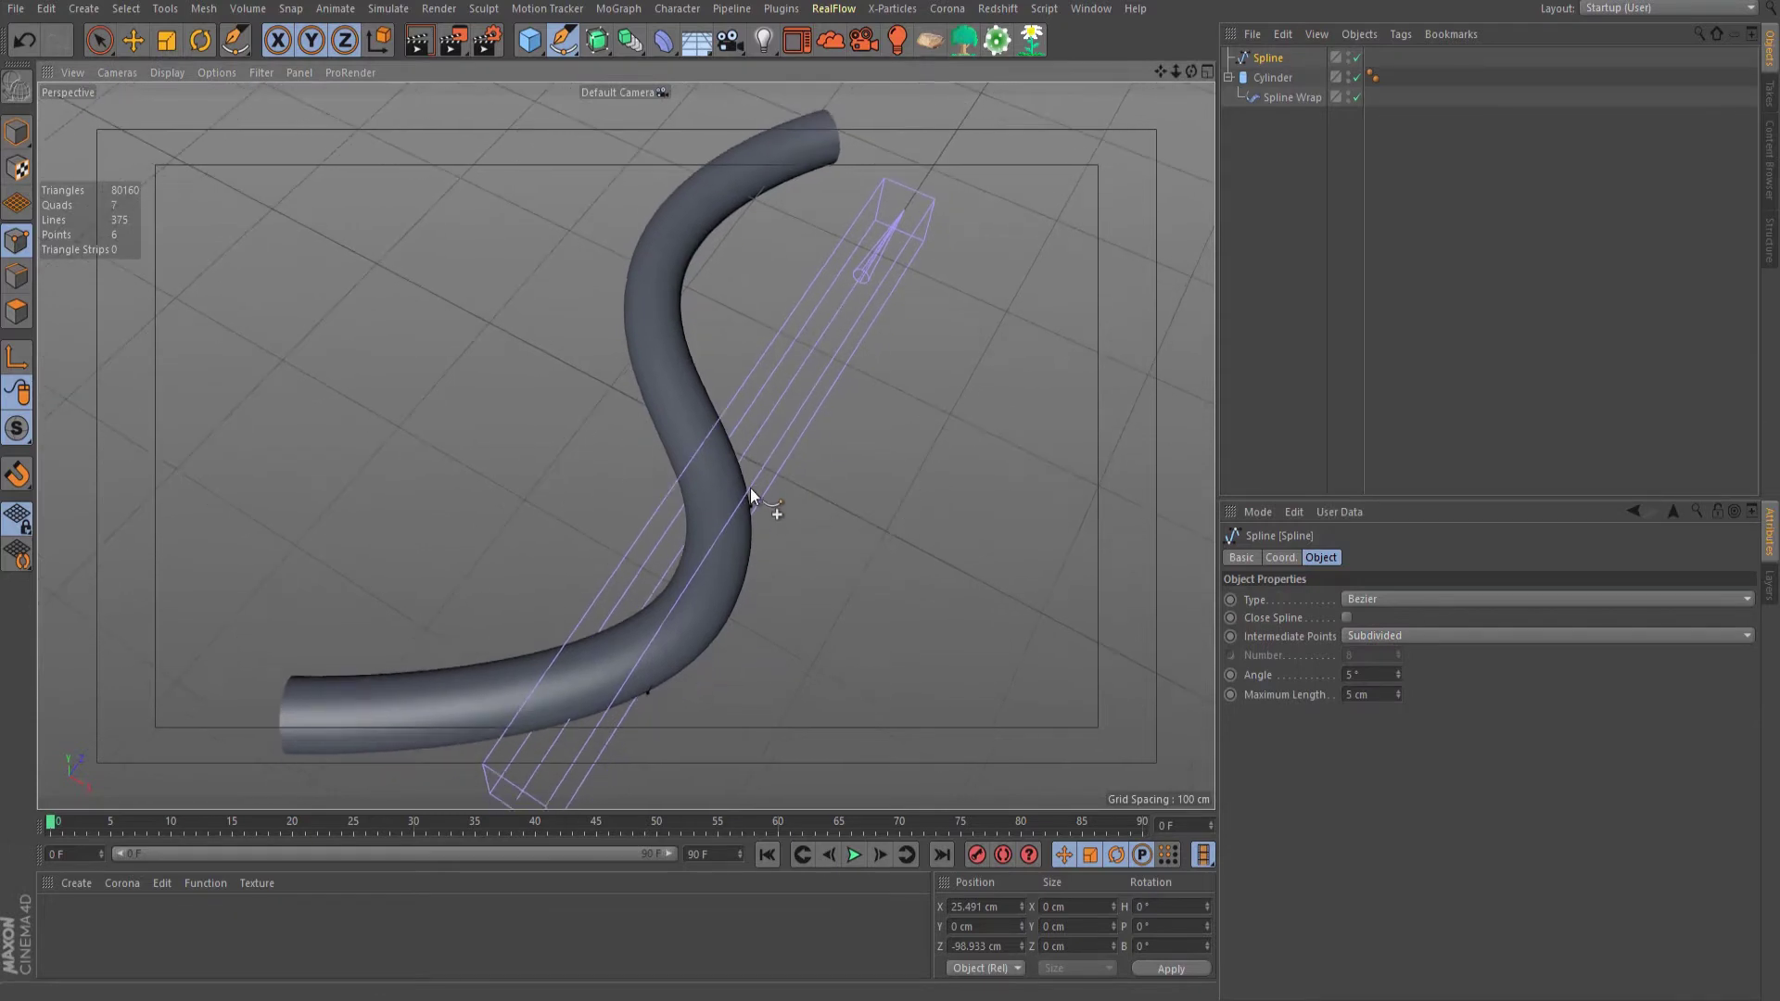
{"action": "left_click_drag", "start_coordinate": [766, 542], "coordinate": [767, 553], "text": "alt"}
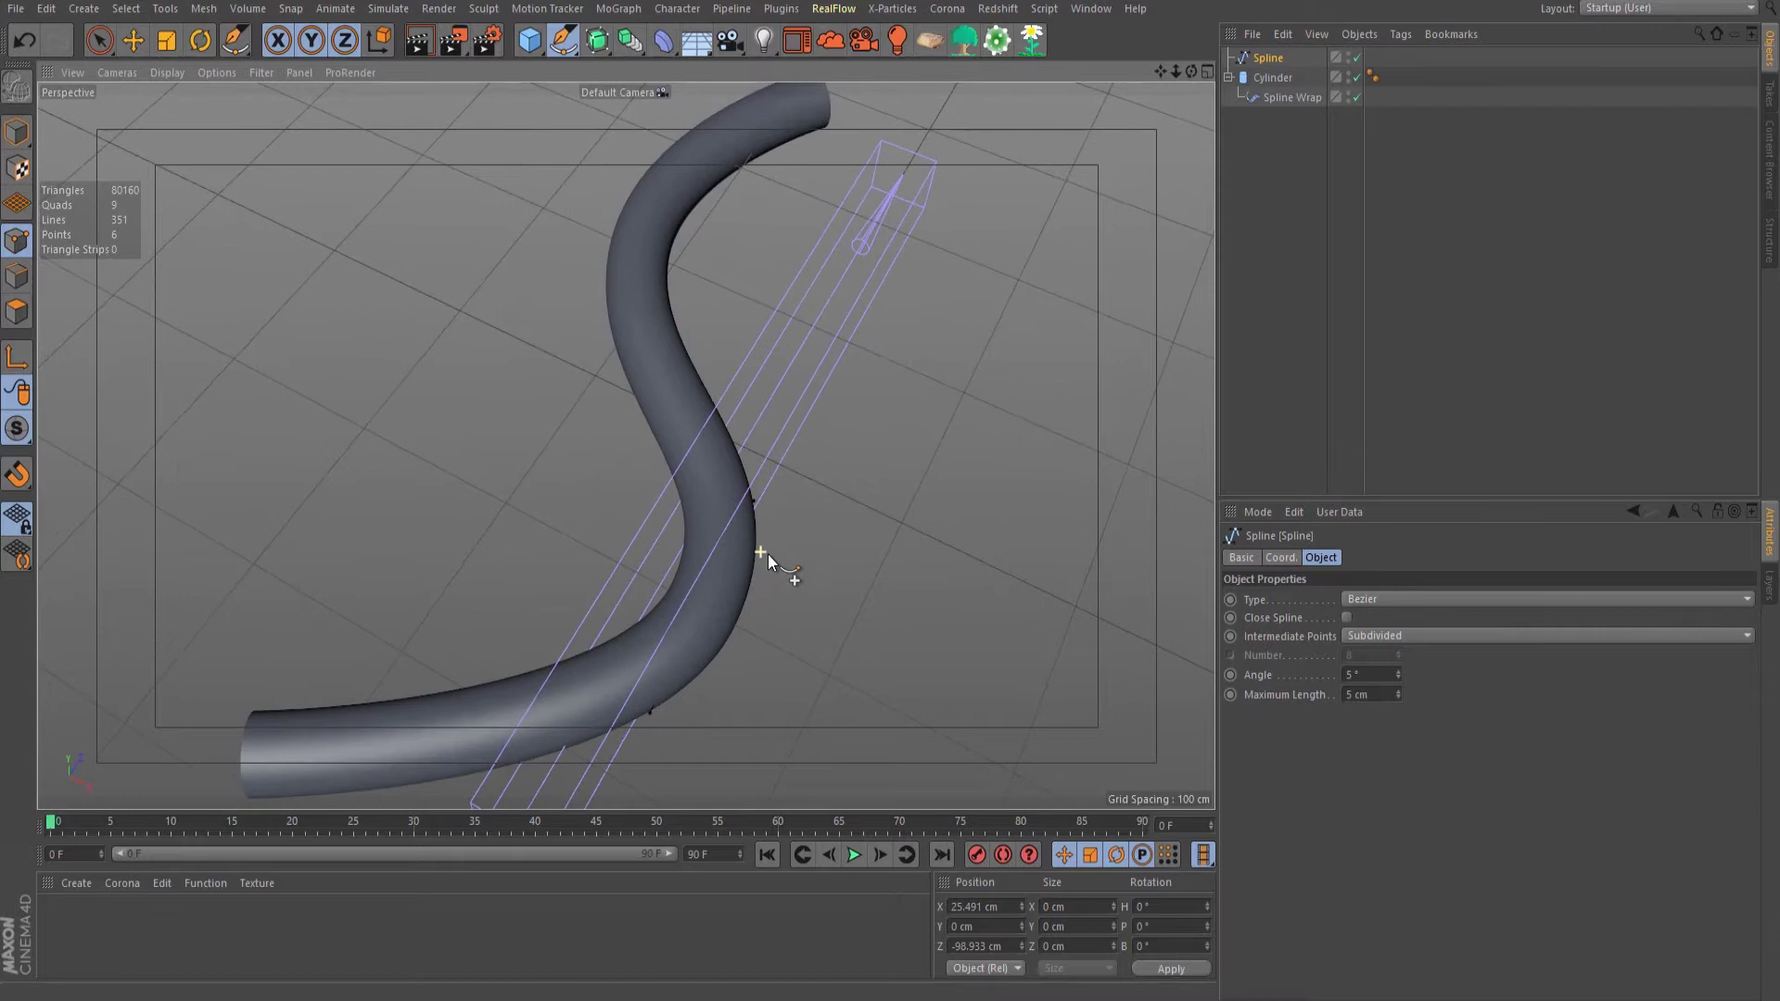
Step: Create a new Corona material with a near-black diffuse colour (V 3%)
{"action": "left_click", "coordinate": [121, 884]}
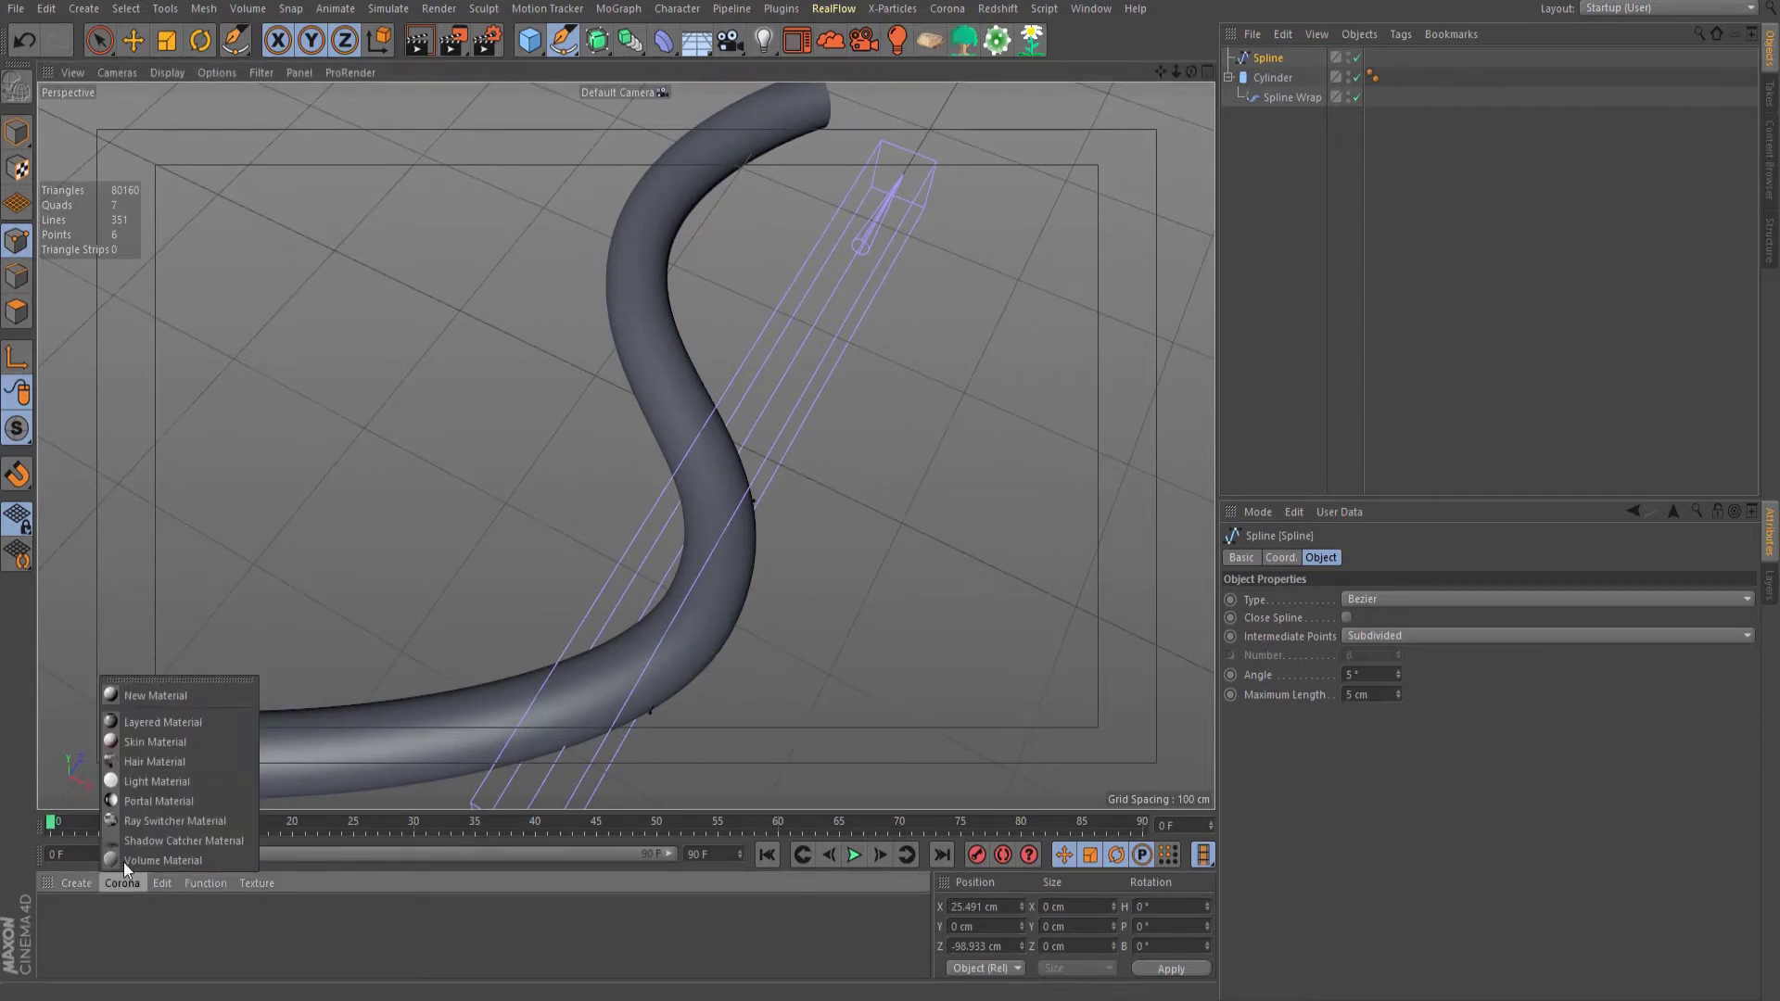
{"action": "left_click", "coordinate": [139, 697]}
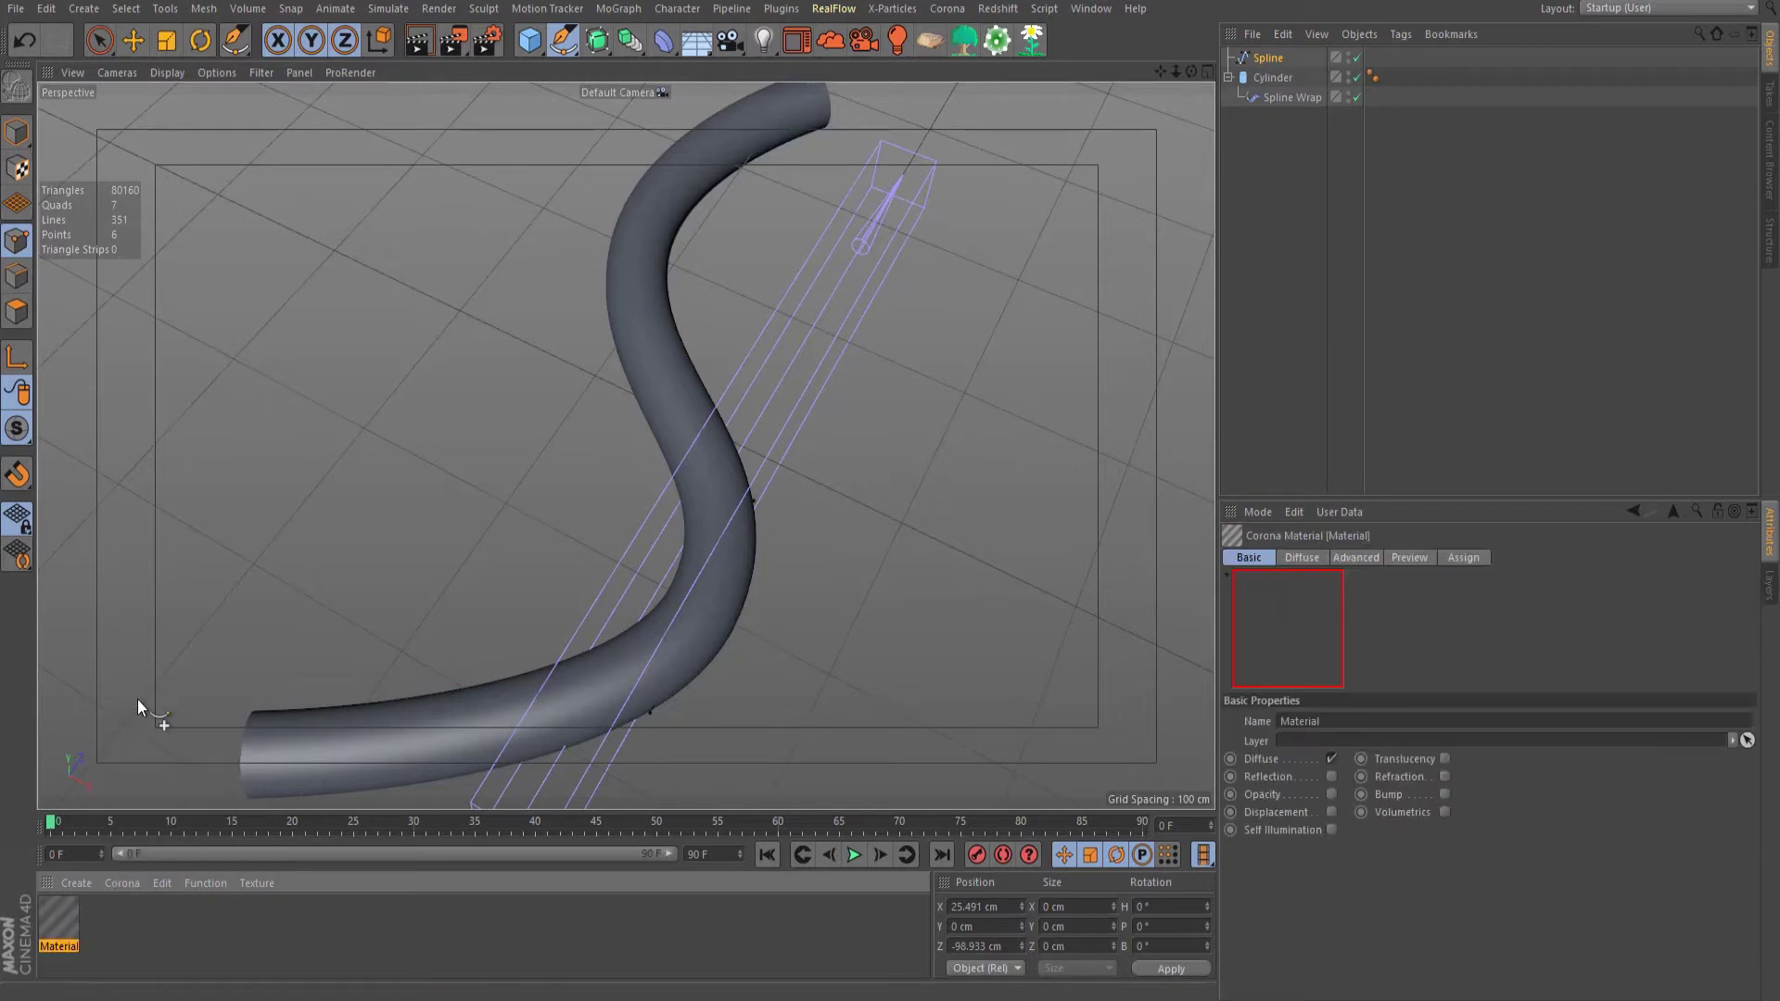
{"action": "double_click", "coordinate": [54, 915]}
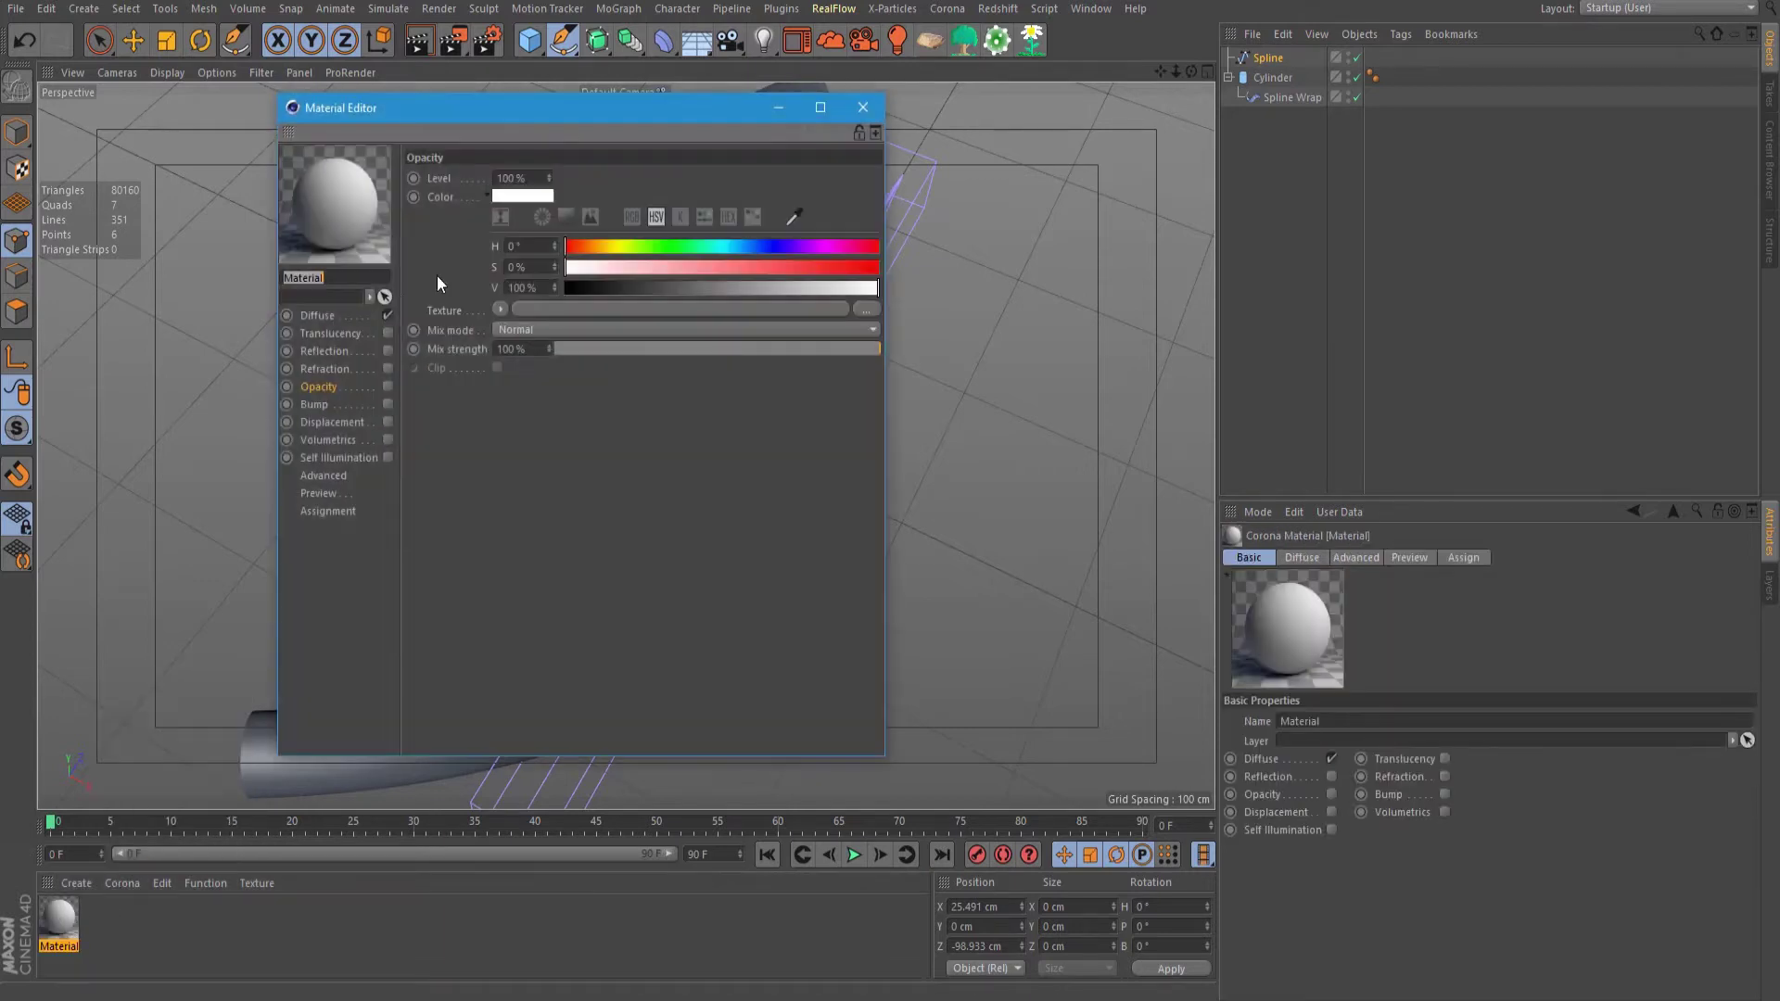
{"action": "left_click", "coordinate": [317, 315]}
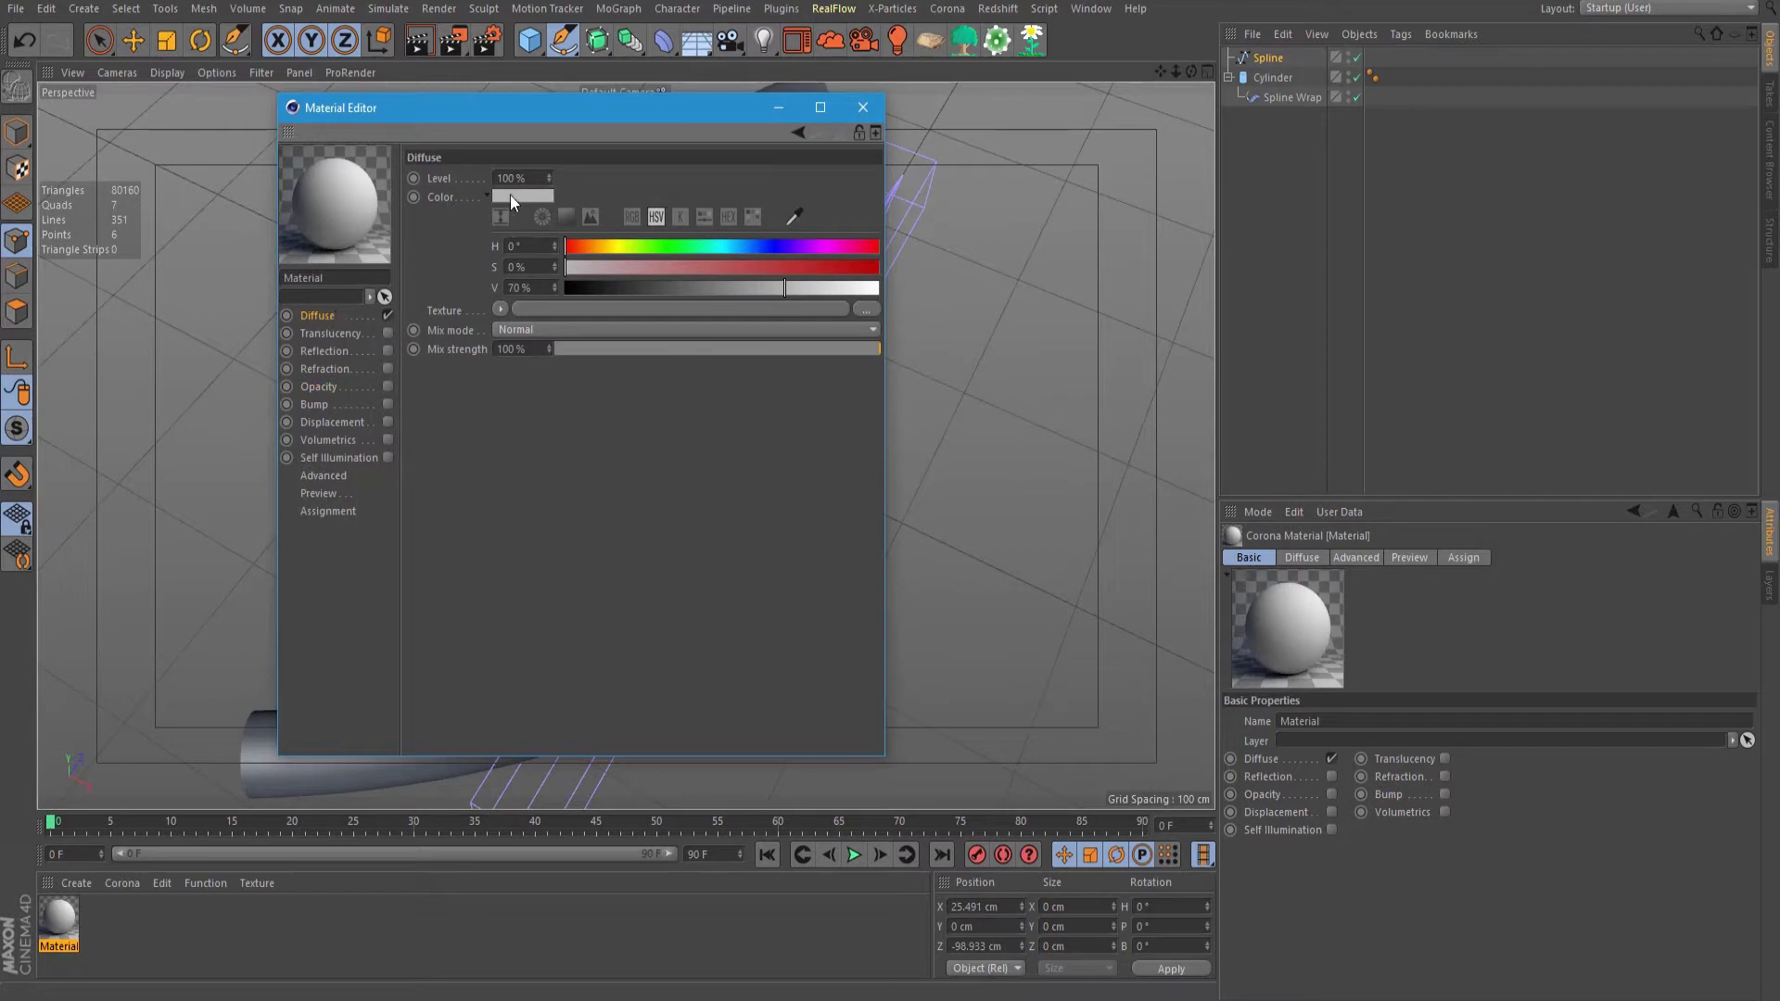
{"action": "left_click", "coordinate": [509, 195]}
{"action": "left_click_drag", "start_coordinate": [463, 233], "coordinate": [404, 241]}
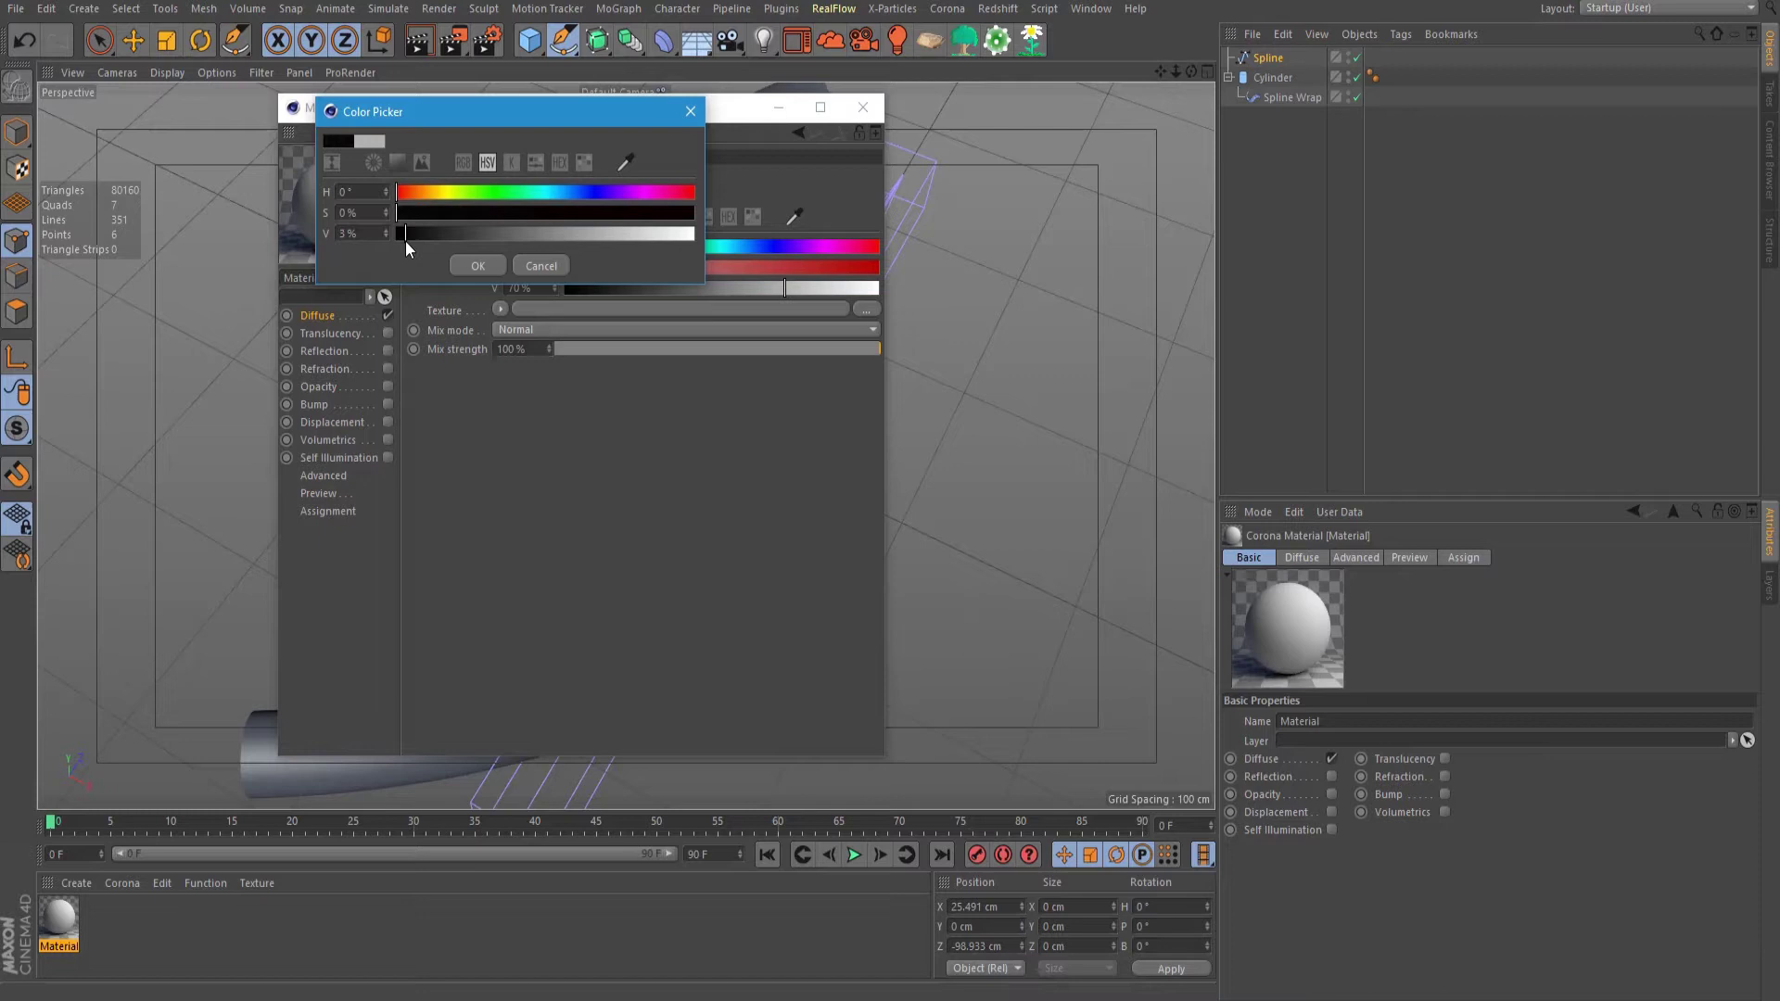
{"action": "left_click", "coordinate": [474, 266]}
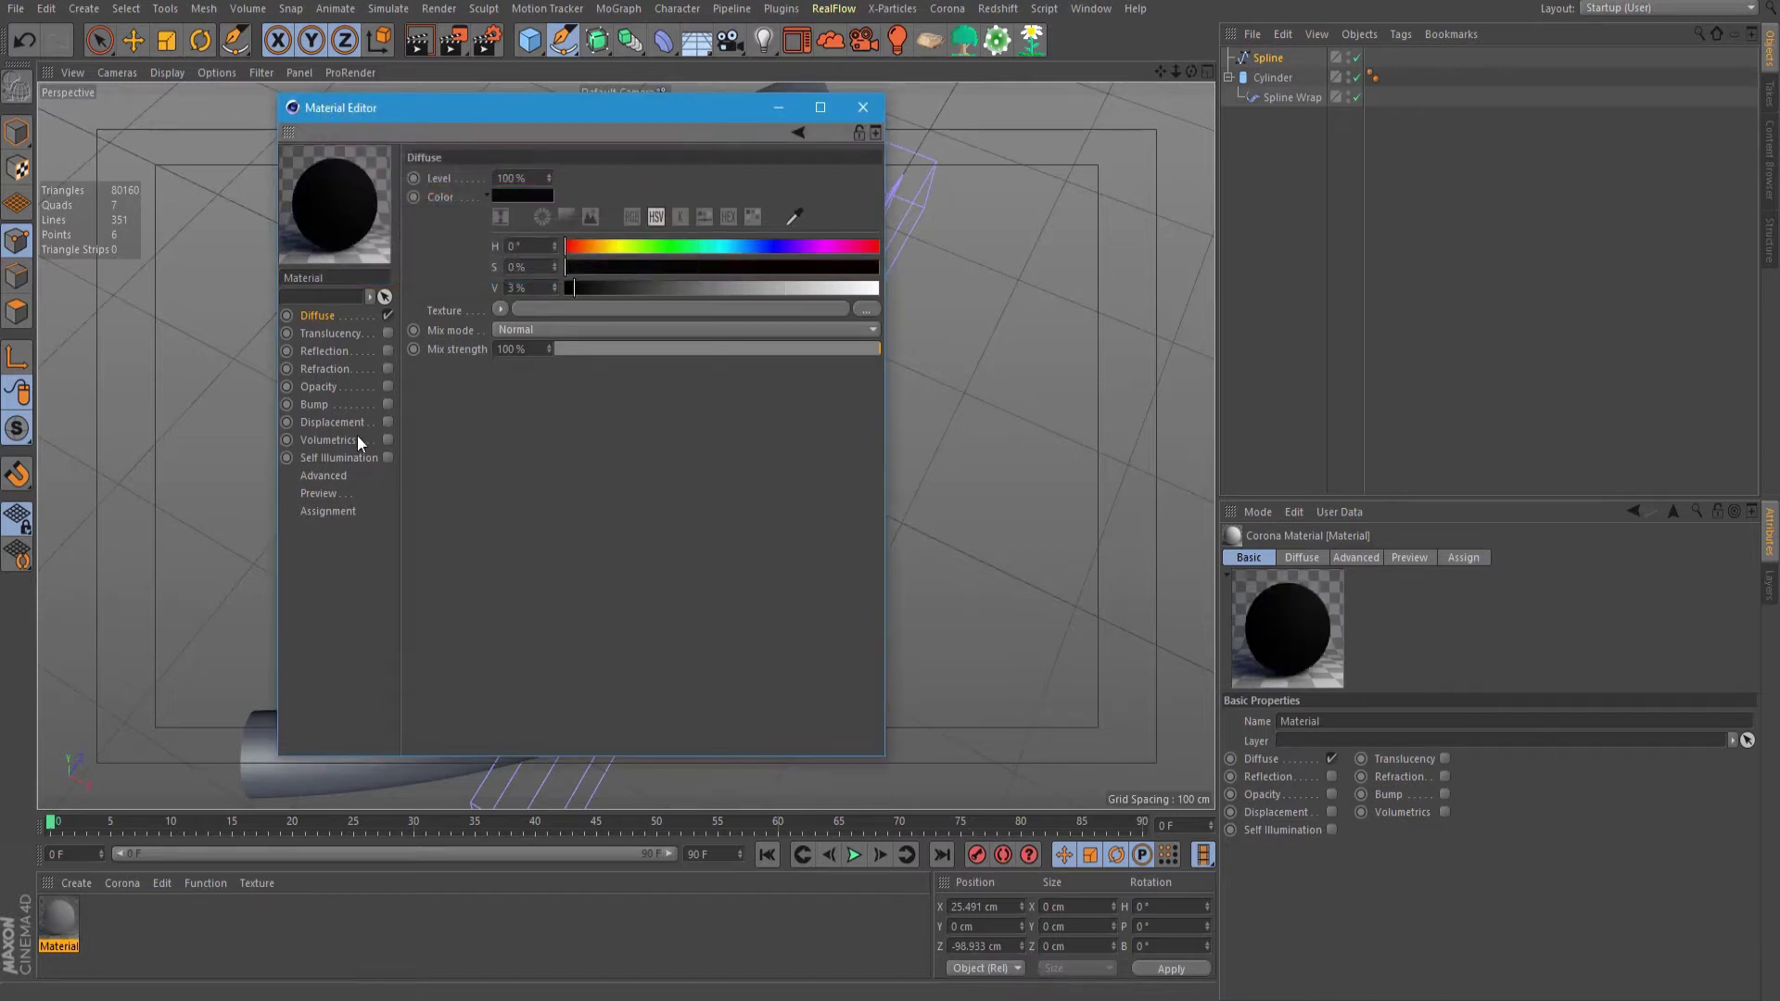
Step: Enable reflection with glossiness 0.5 and a 50% grey reflection colour, then close the editor
{"action": "left_click", "coordinate": [339, 353]}
{"action": "left_click", "coordinate": [387, 351]}
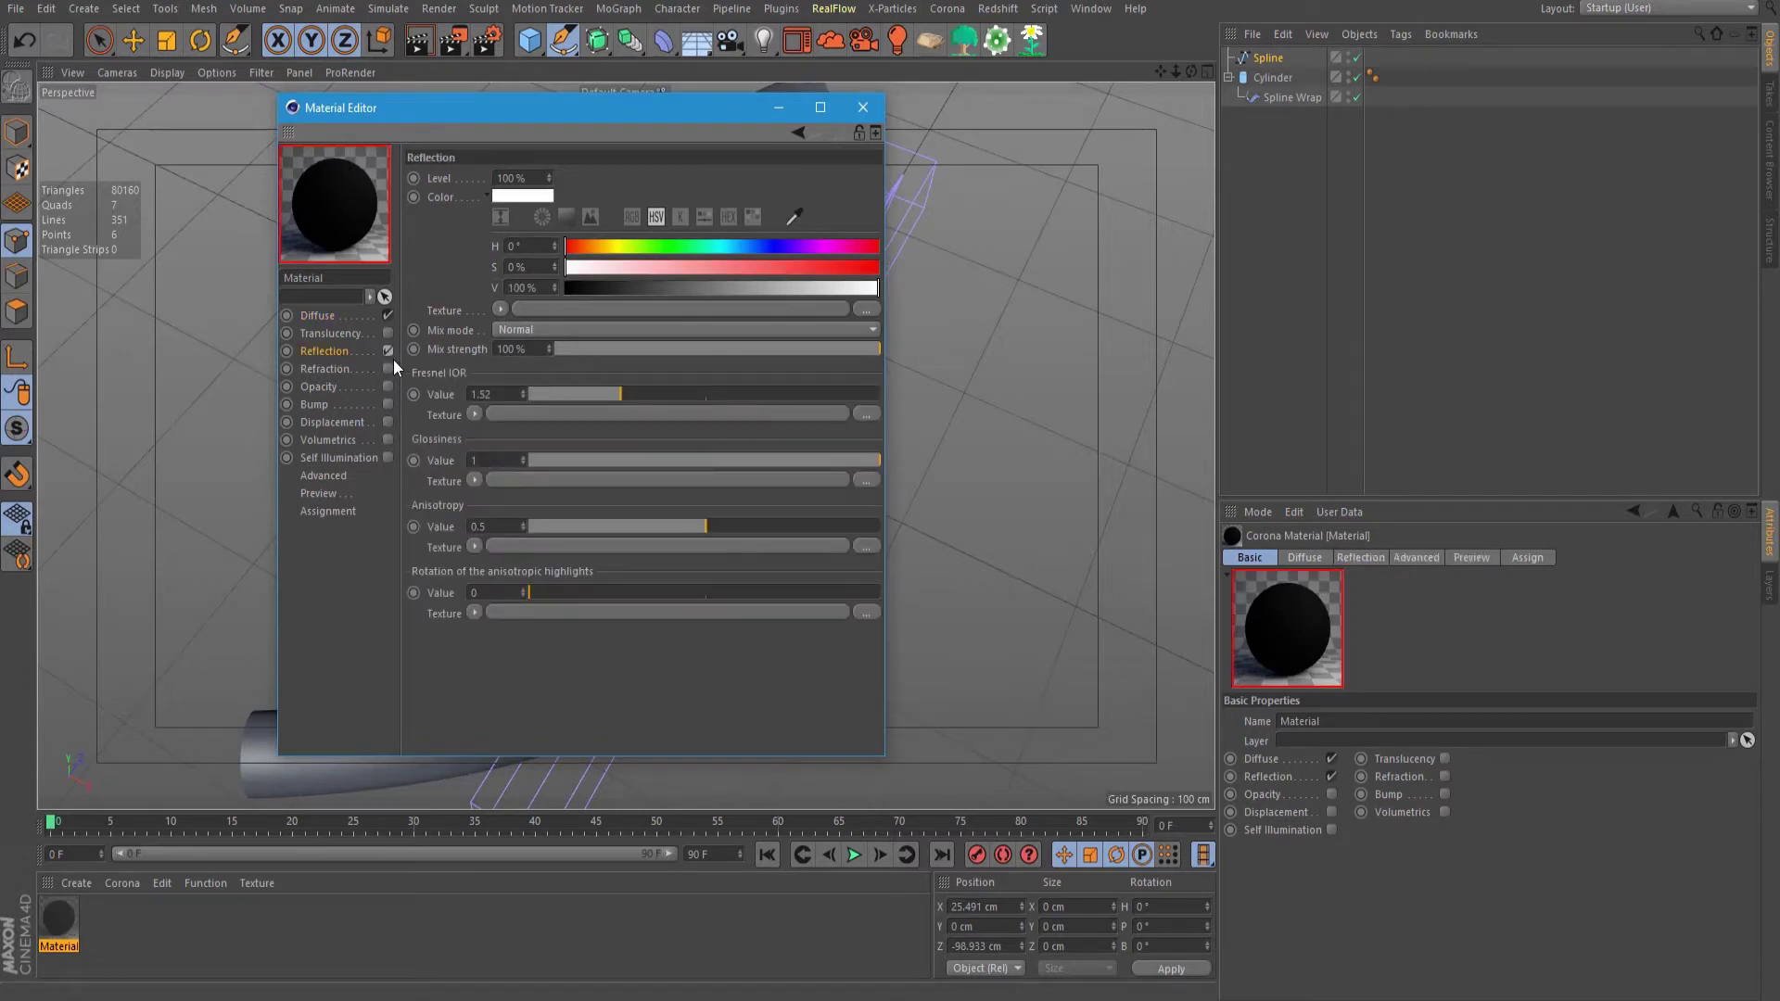
{"action": "left_click", "coordinate": [486, 460]}
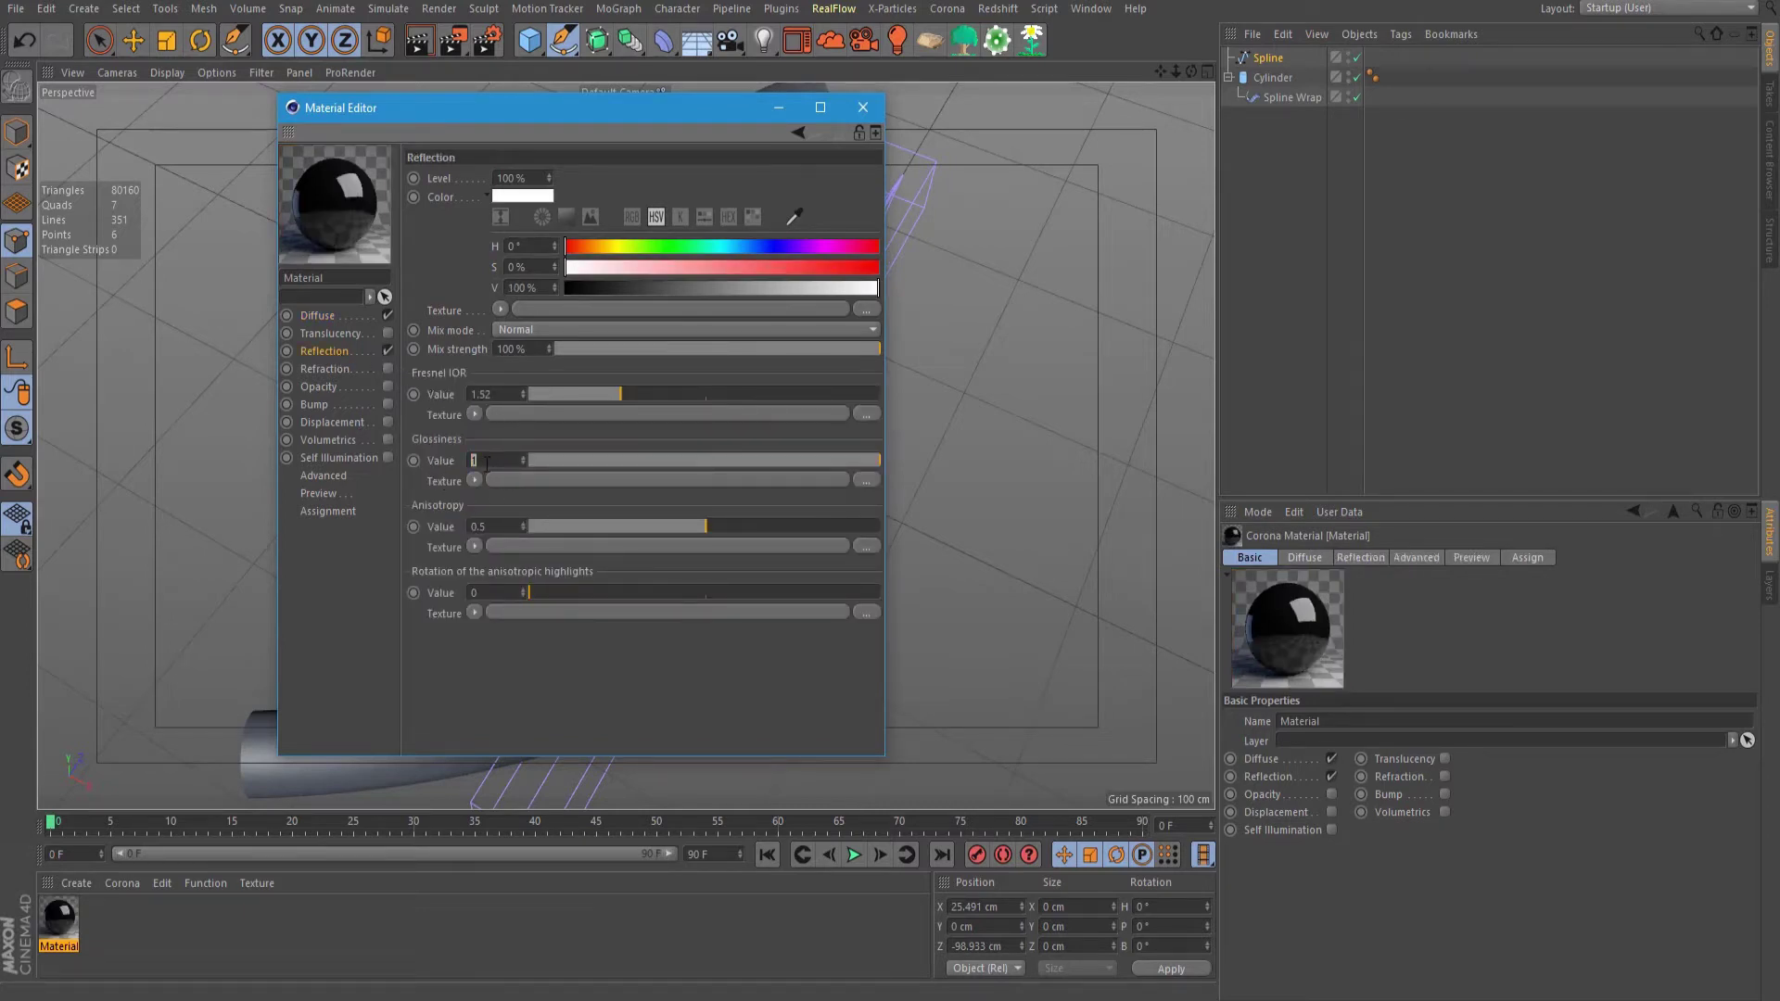
{"action": "type", "text": ".5"}
{"action": "key", "text": "Return"}
{"action": "left_click", "coordinate": [528, 197]}
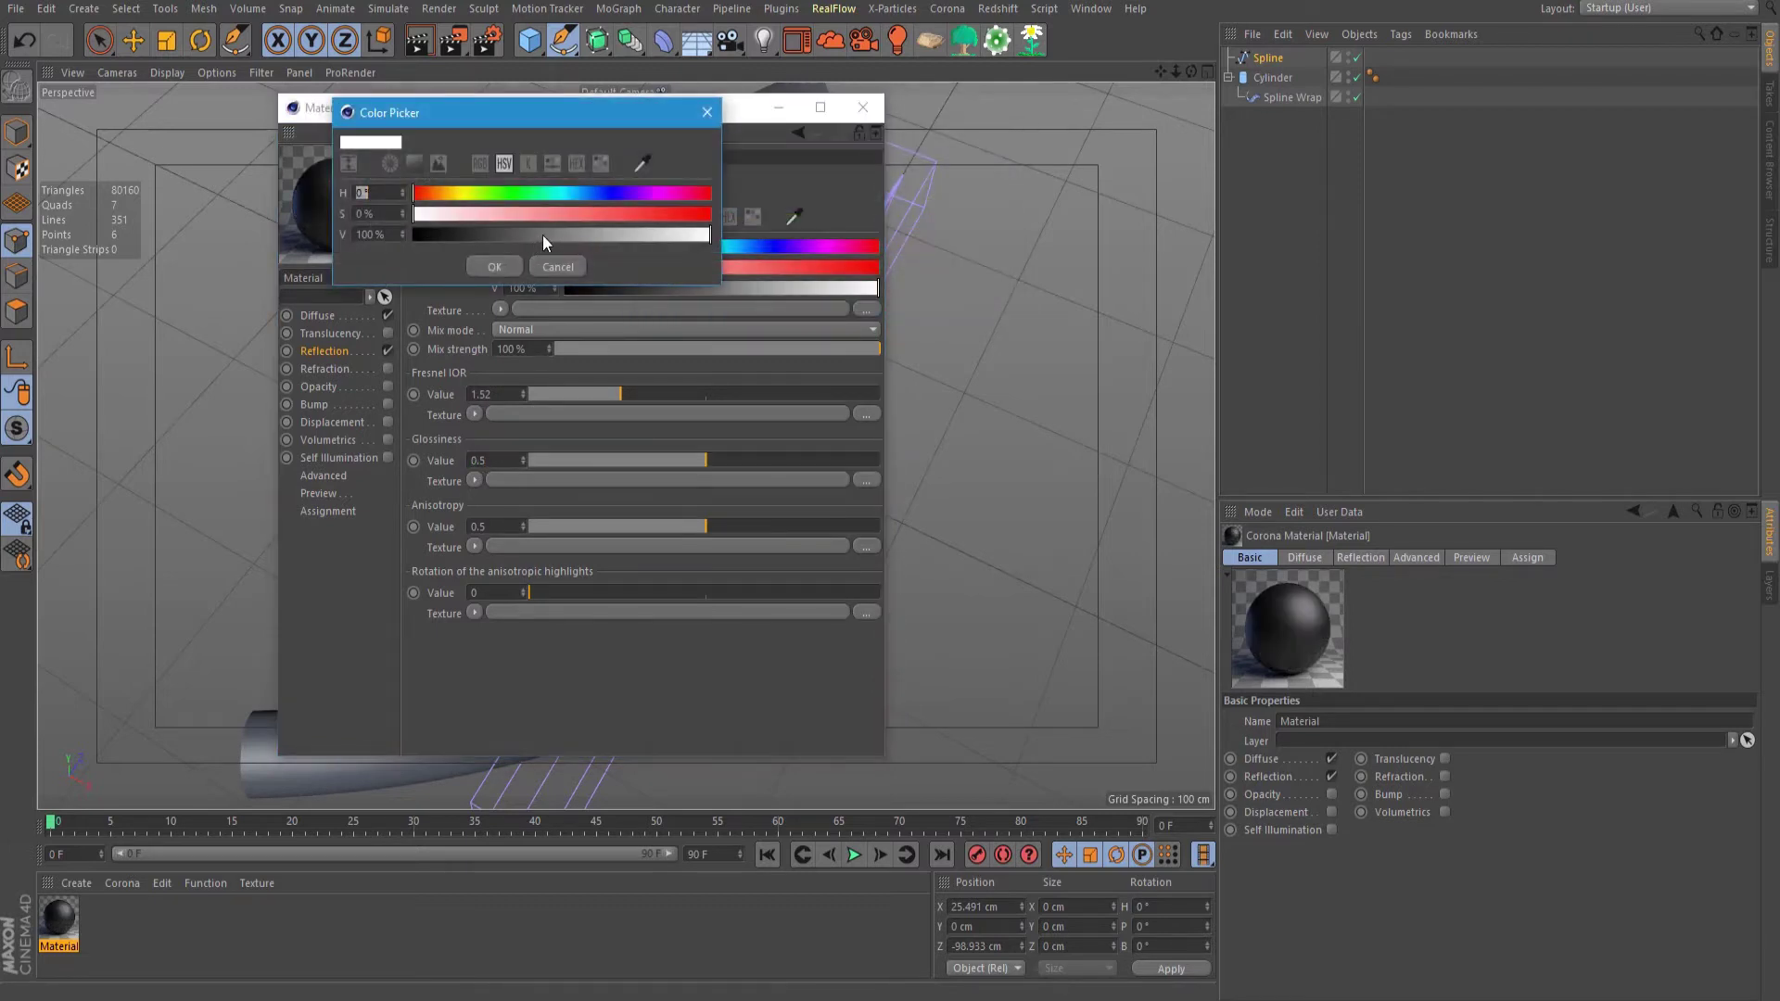
{"action": "left_click_drag", "start_coordinate": [542, 236], "coordinate": [561, 237]}
{"action": "left_click_drag", "start_coordinate": [553, 116], "coordinate": [895, 171]}
{"action": "left_click", "coordinate": [905, 290]}
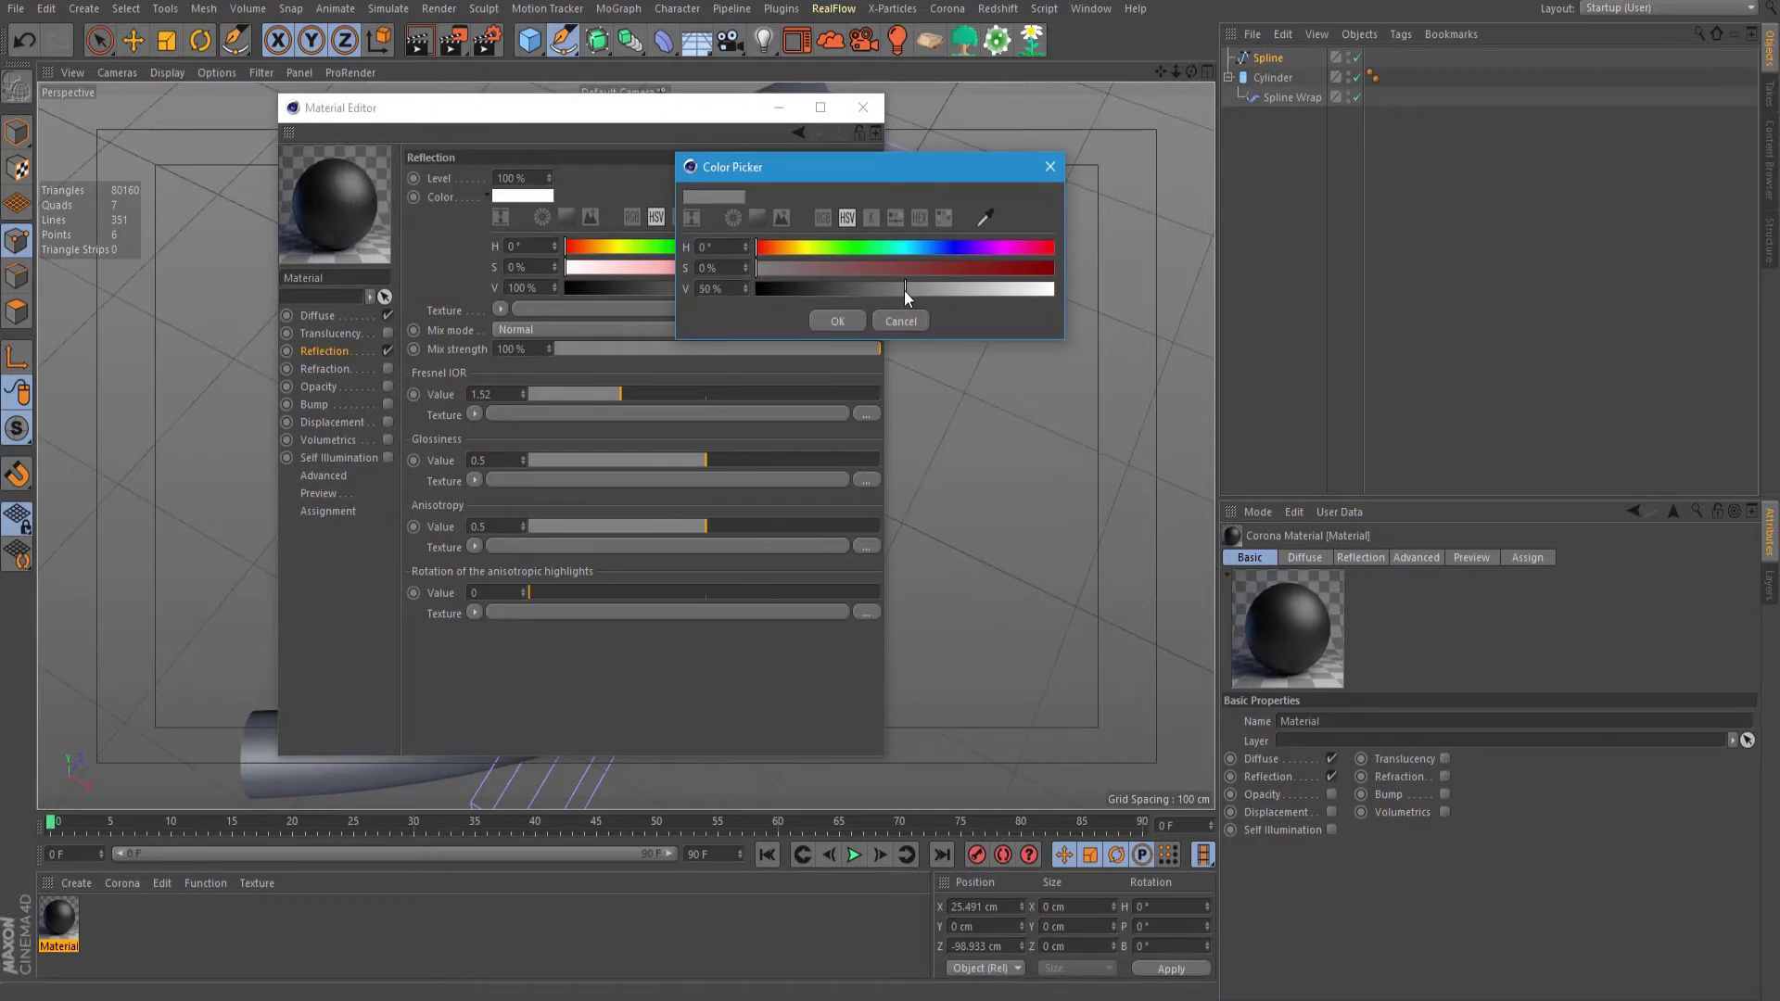
{"action": "left_click", "coordinate": [848, 320]}
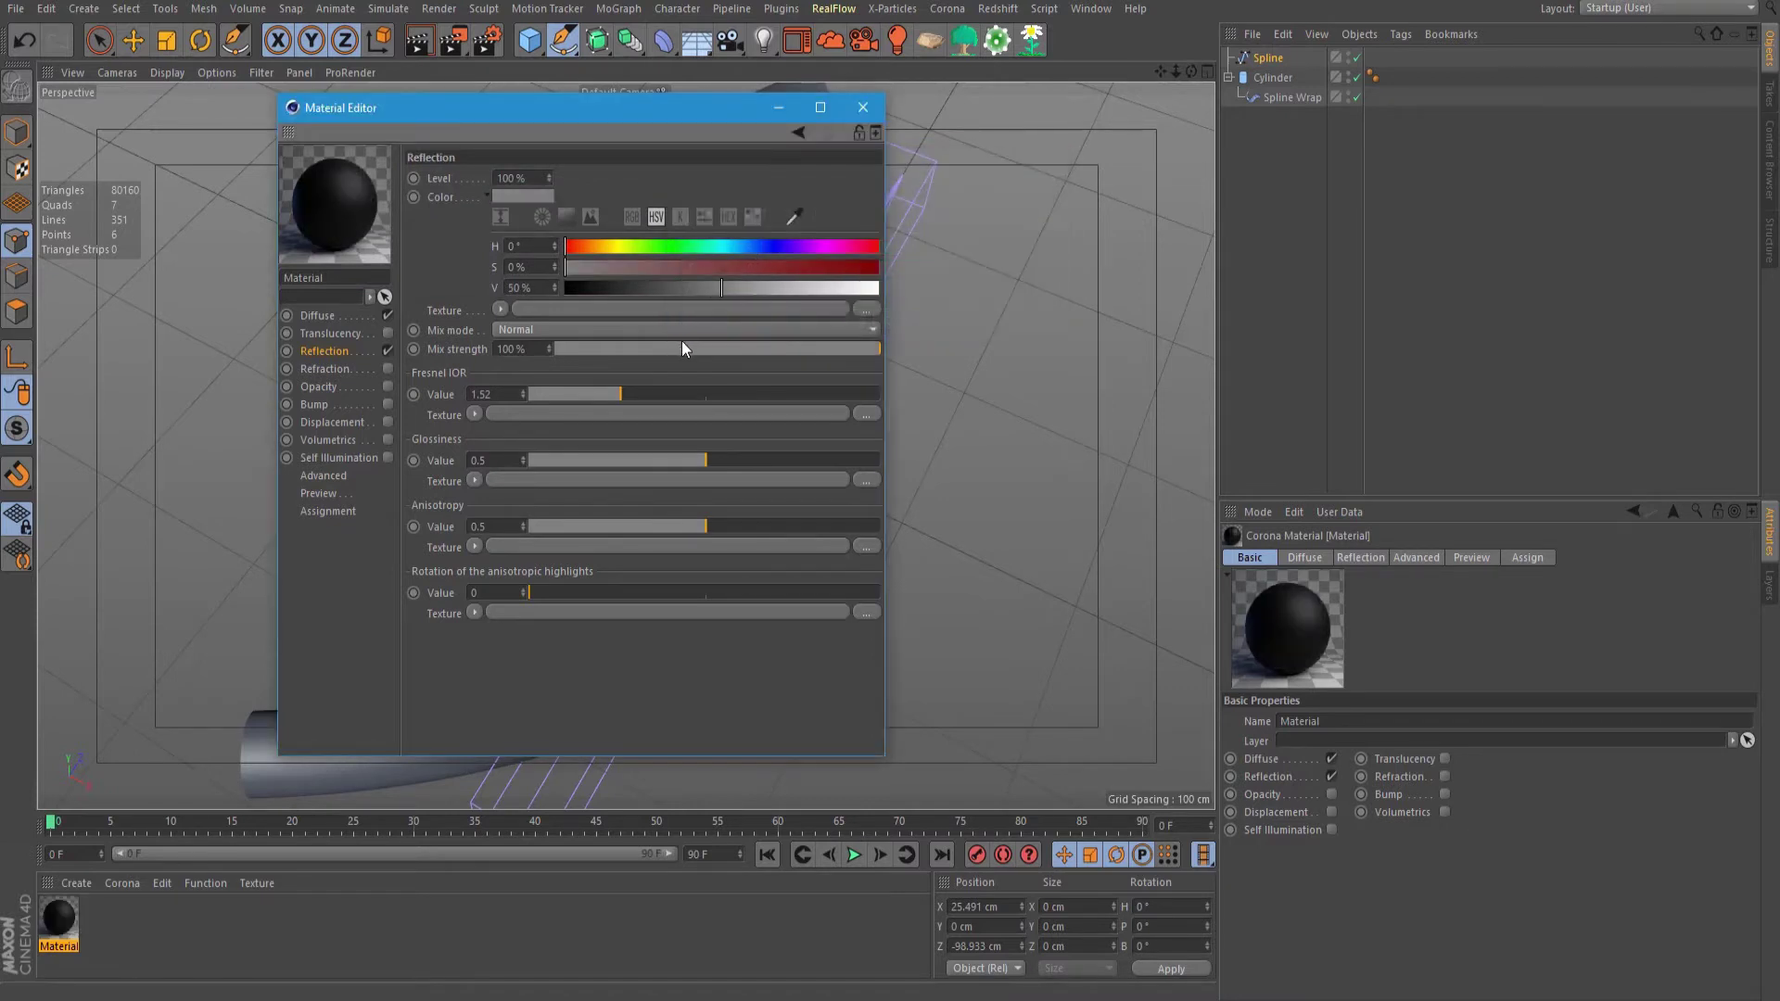
{"action": "left_click", "coordinate": [863, 108]}
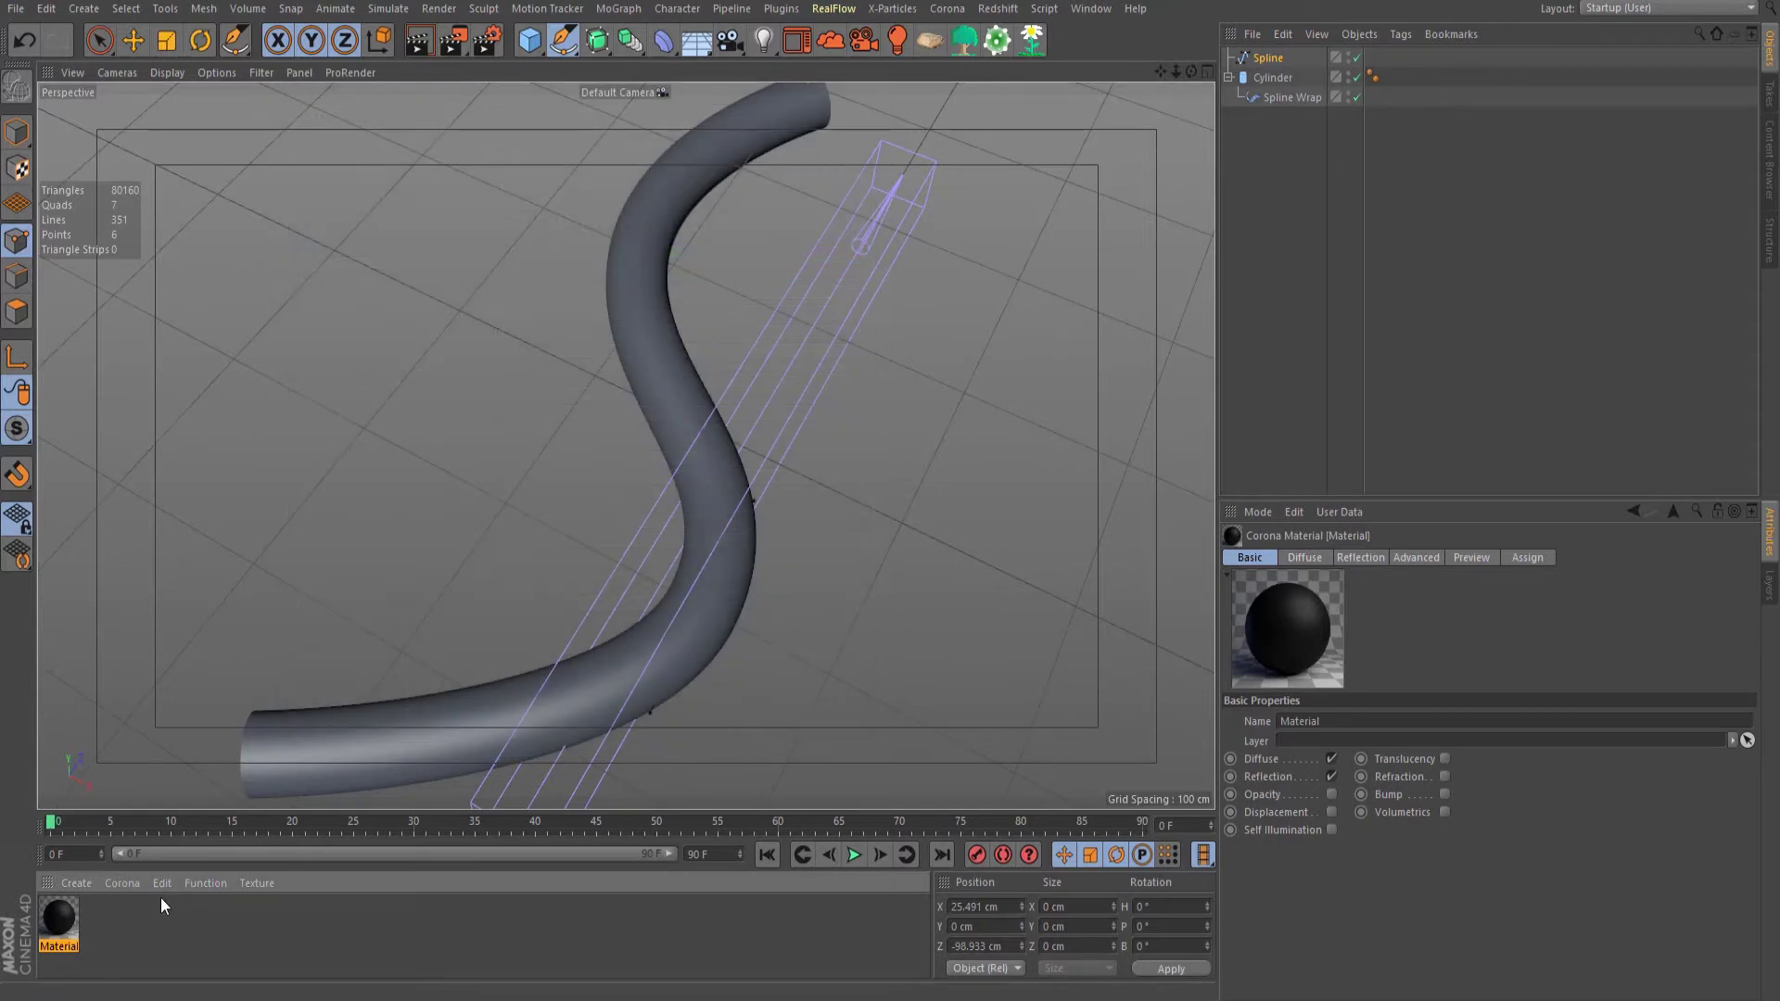
Step: Rename the material to 'Main'
{"action": "double_click", "coordinate": [58, 947]}
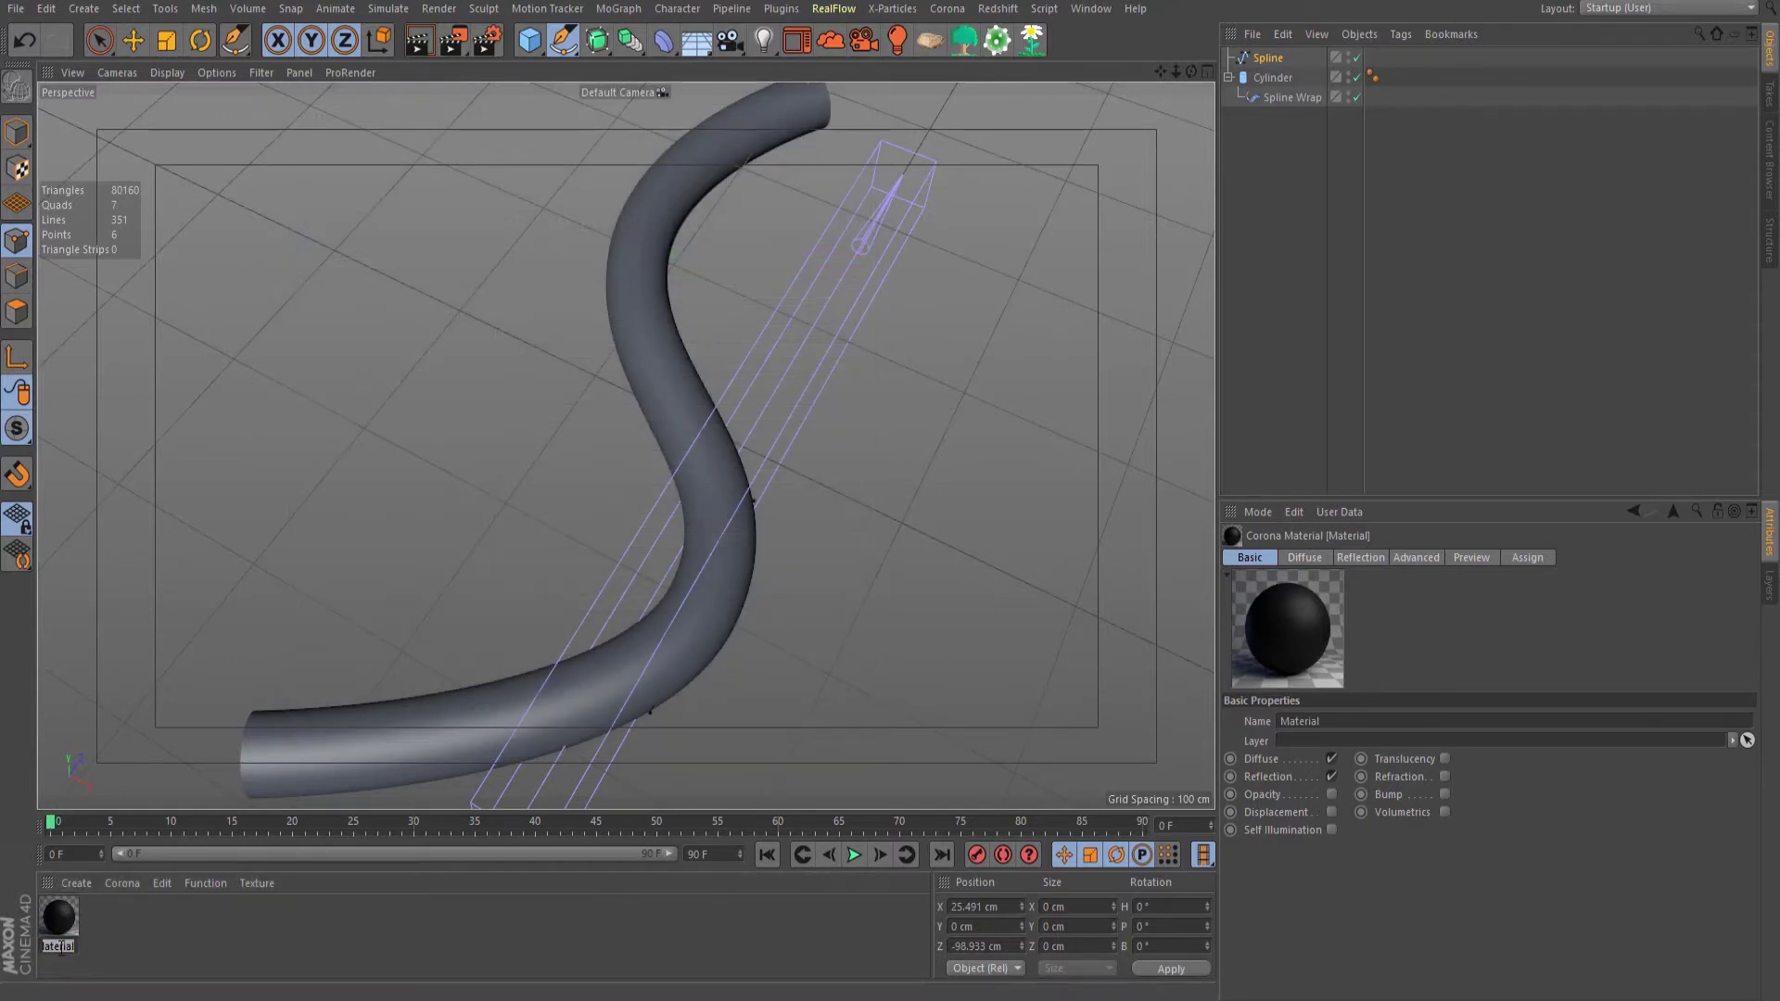
{"action": "type", "text": "Main"}
{"action": "key", "text": "Return"}
{"action": "left_click", "coordinate": [113, 885]}
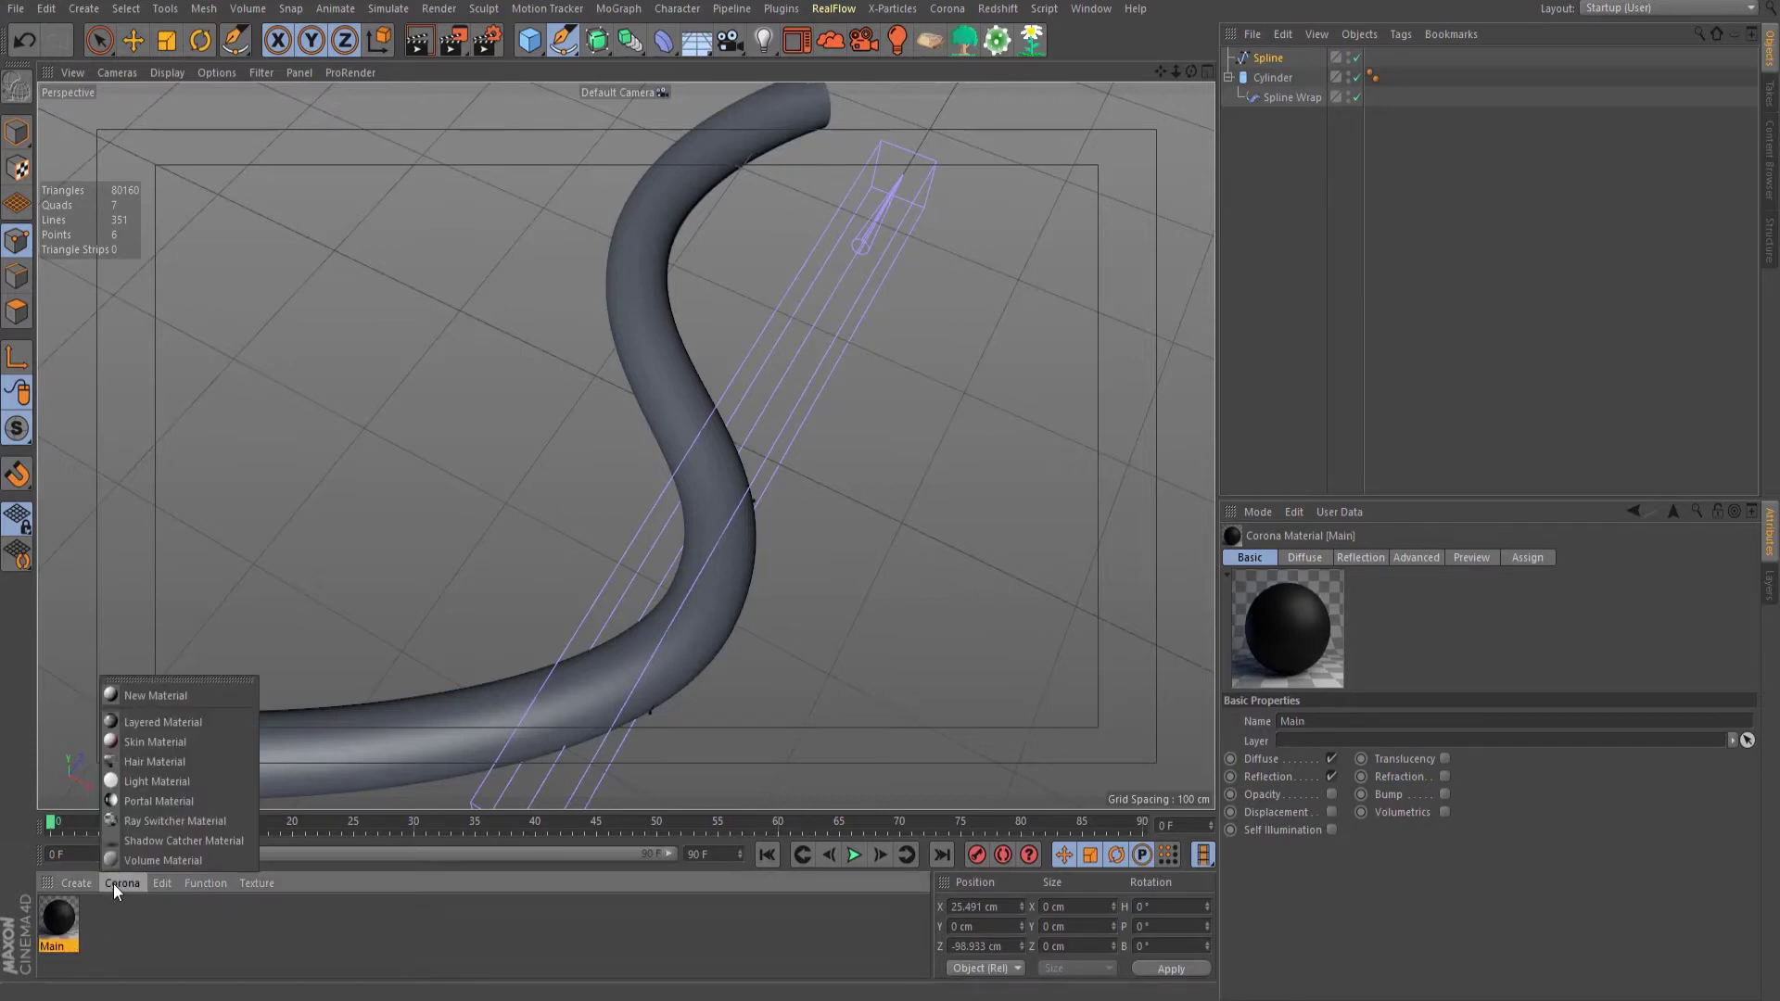
Step: Create a second Corona material with Diffuse off and a Wire shader as Self Illumination texture
{"action": "left_click", "coordinate": [135, 695]}
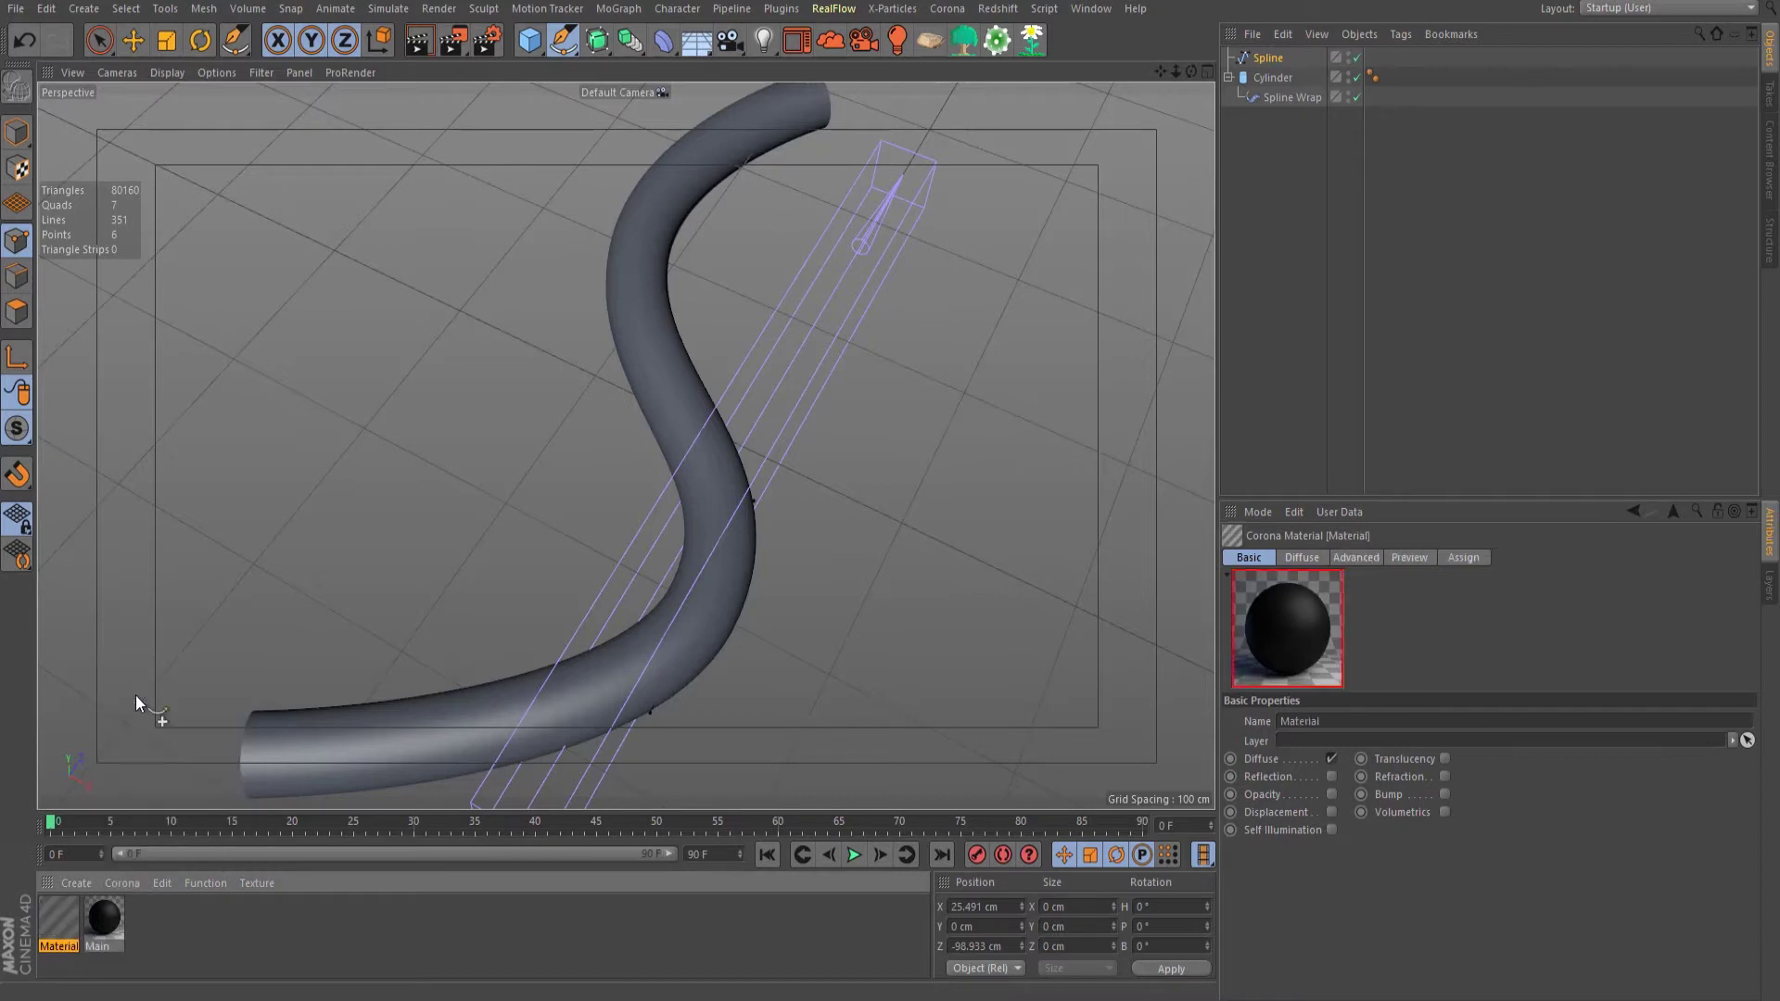
{"action": "double_click", "coordinate": [65, 925]}
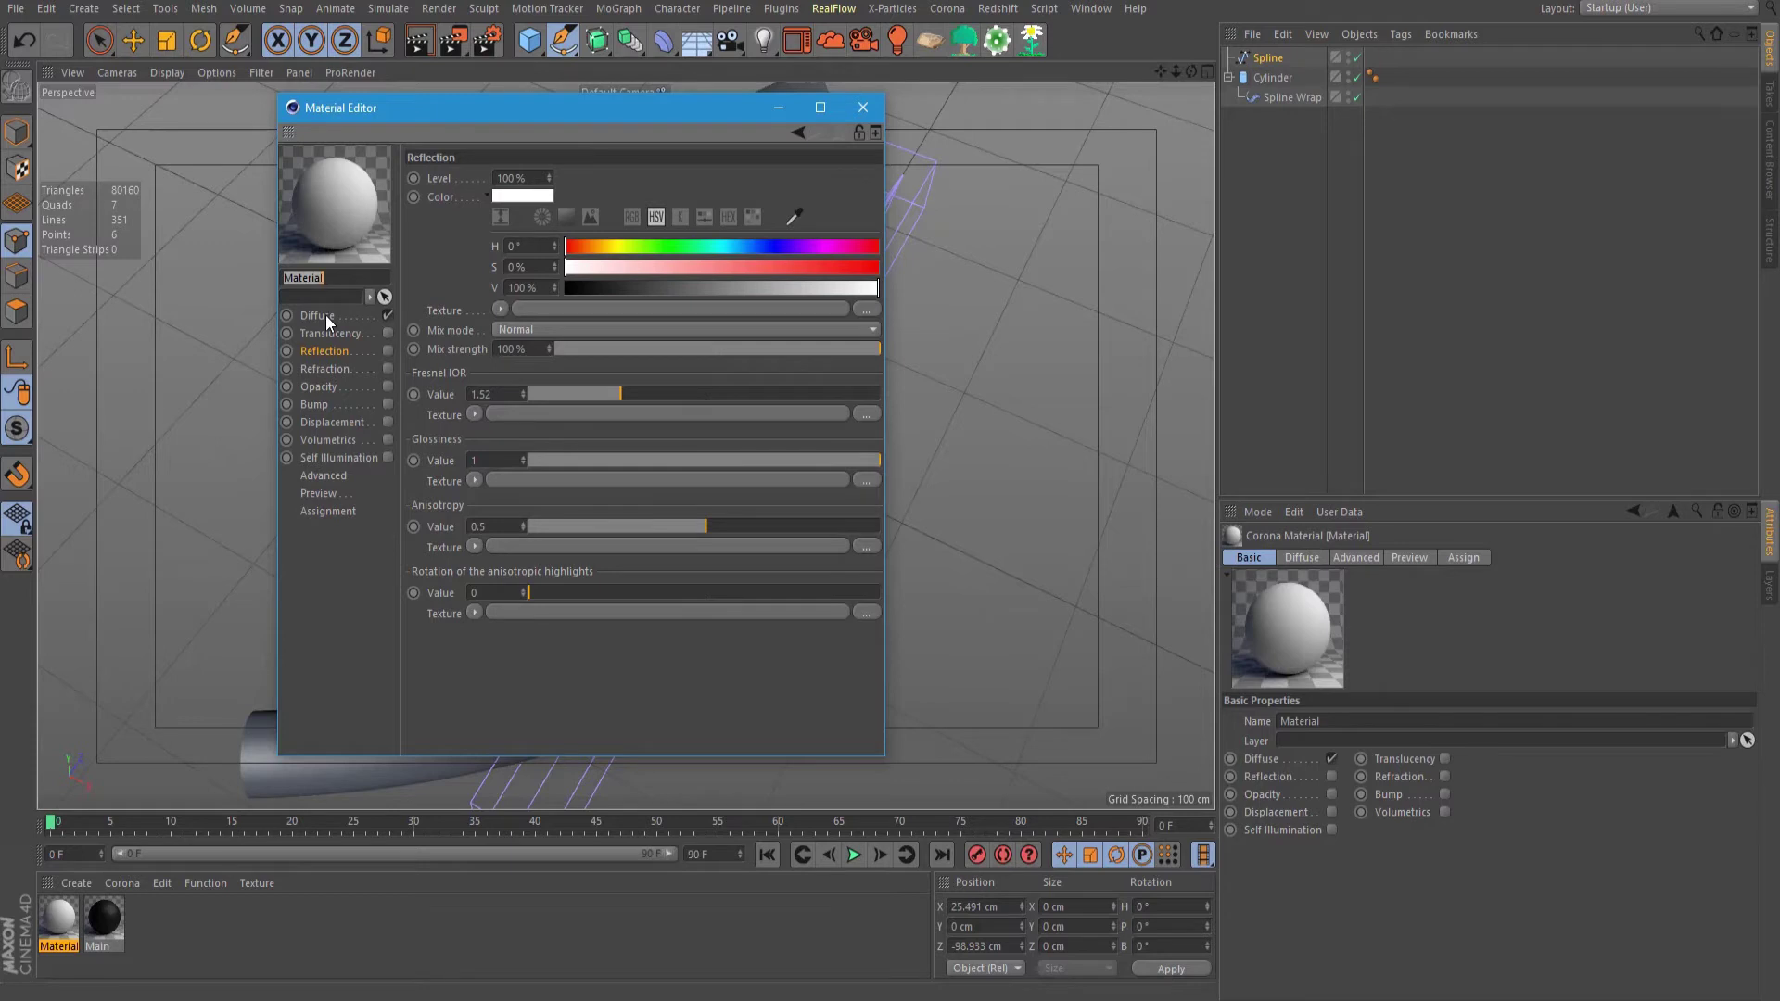
{"action": "left_click", "coordinate": [388, 315]}
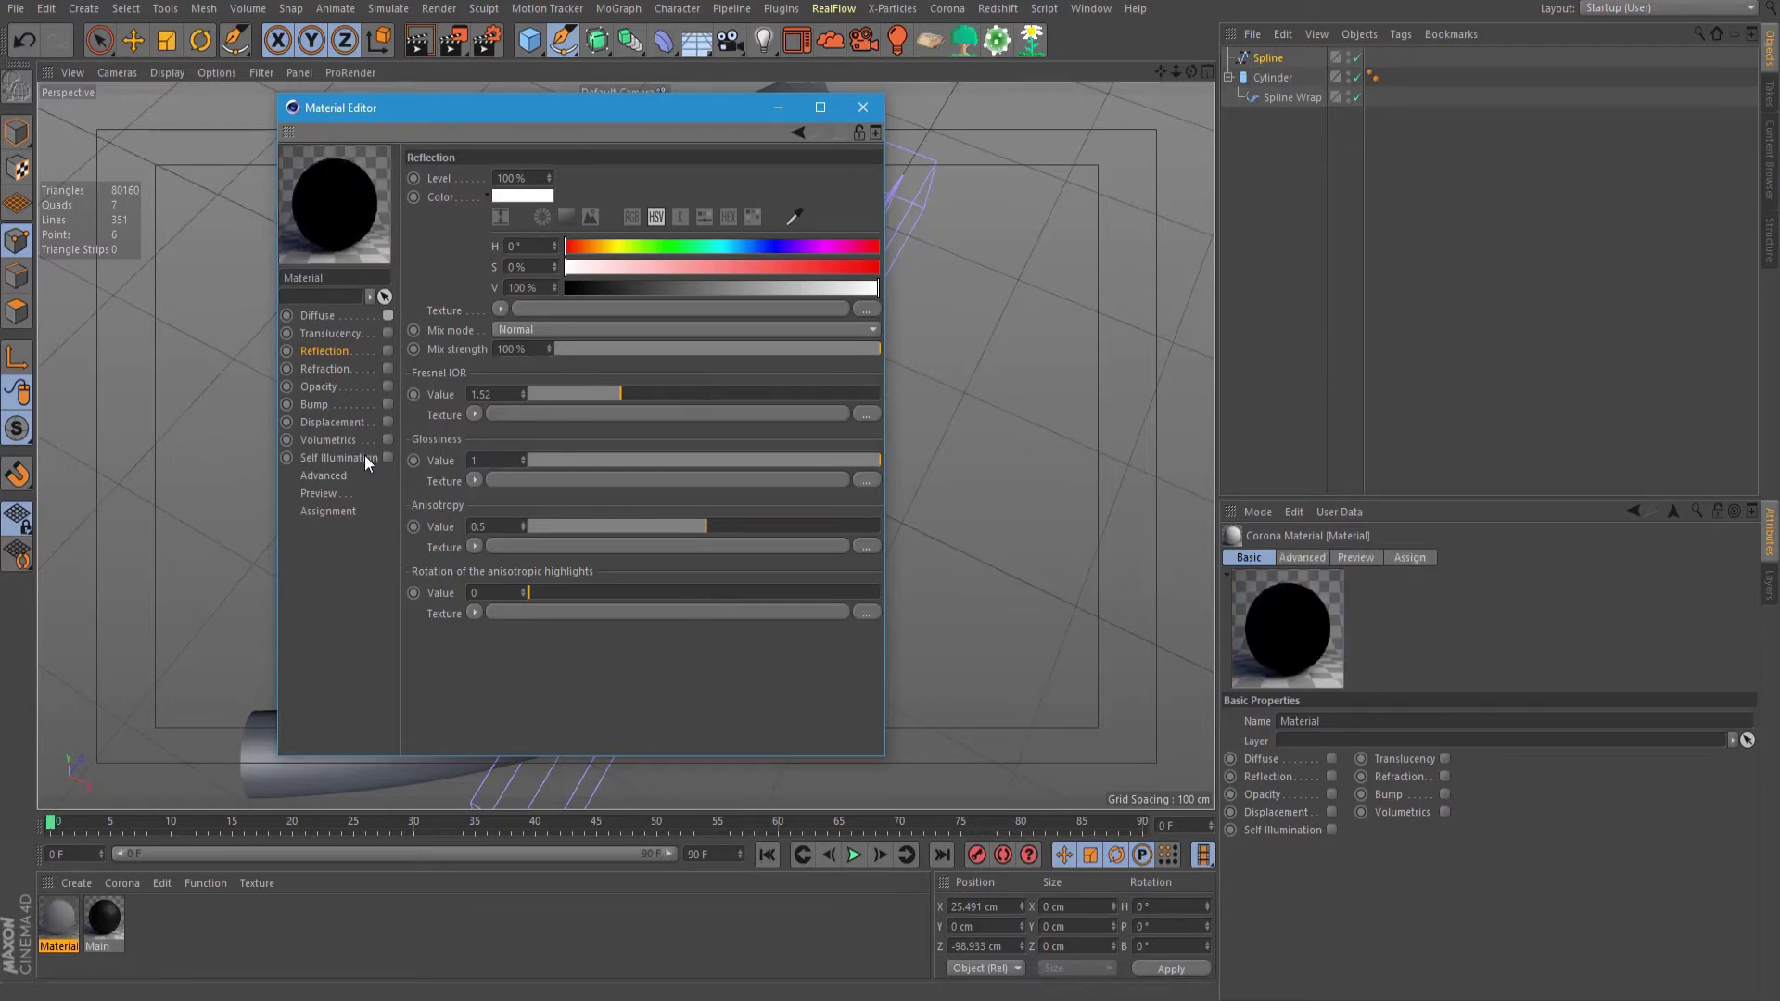
{"action": "left_click", "coordinate": [387, 457]}
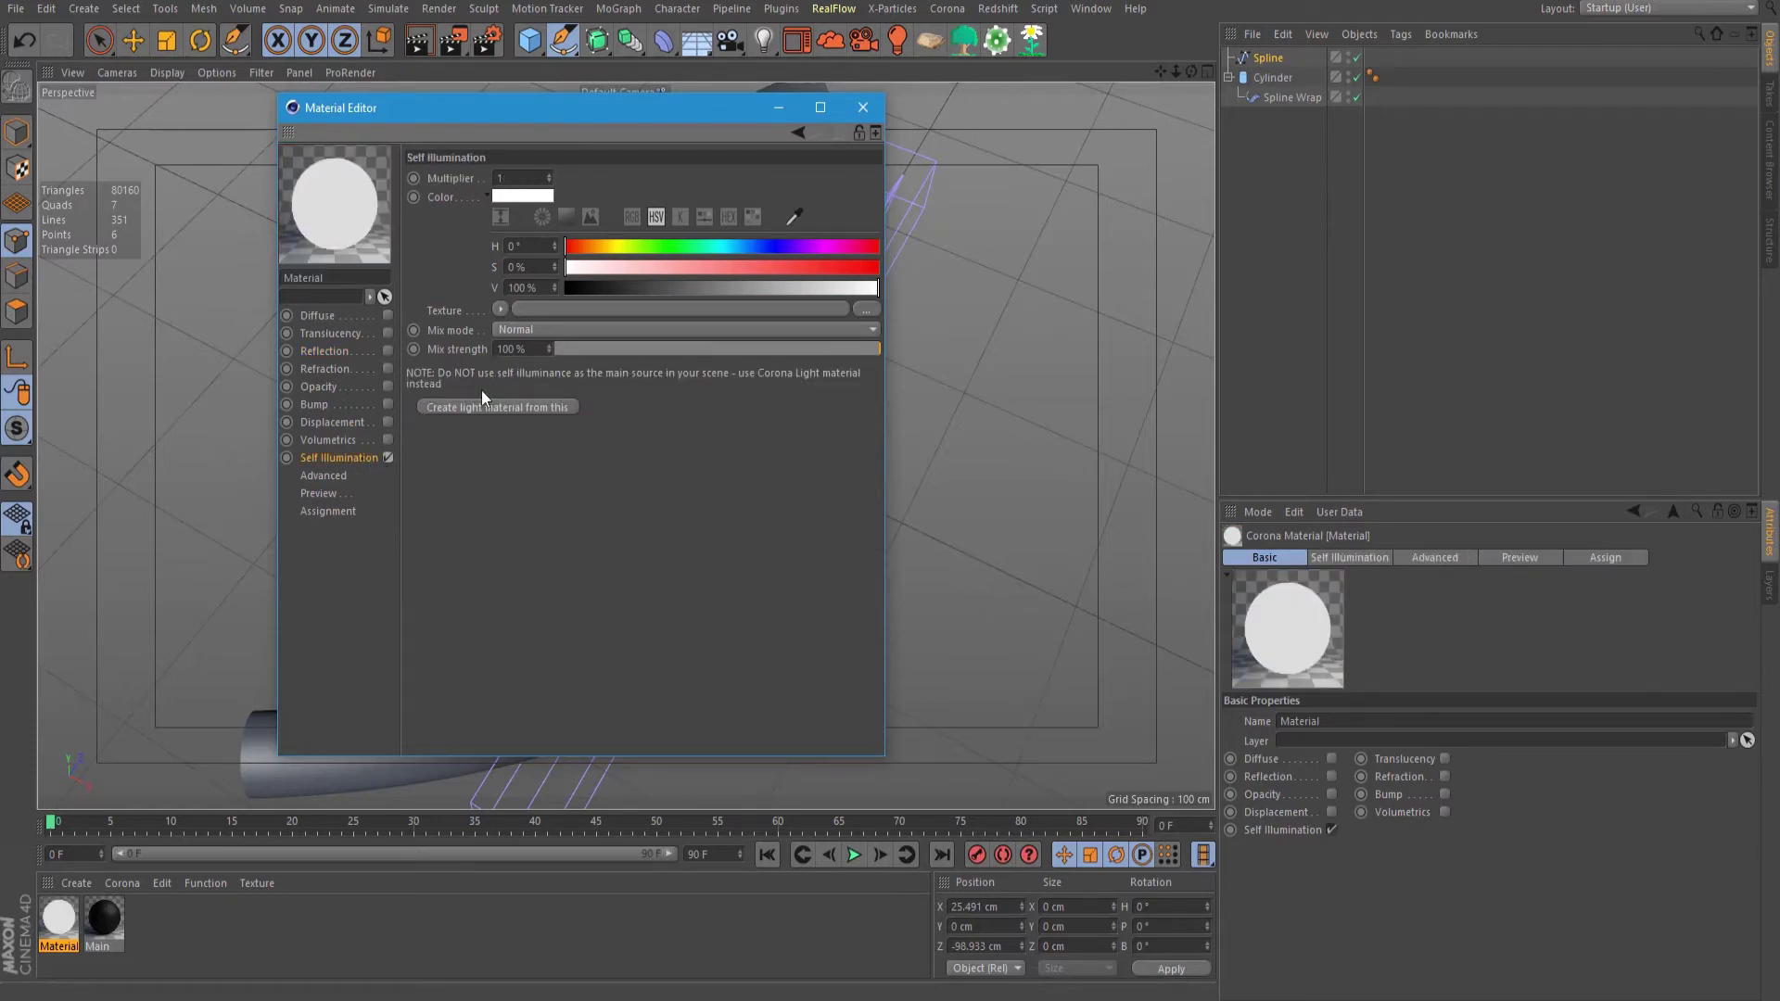
{"action": "left_click", "coordinate": [497, 308]}
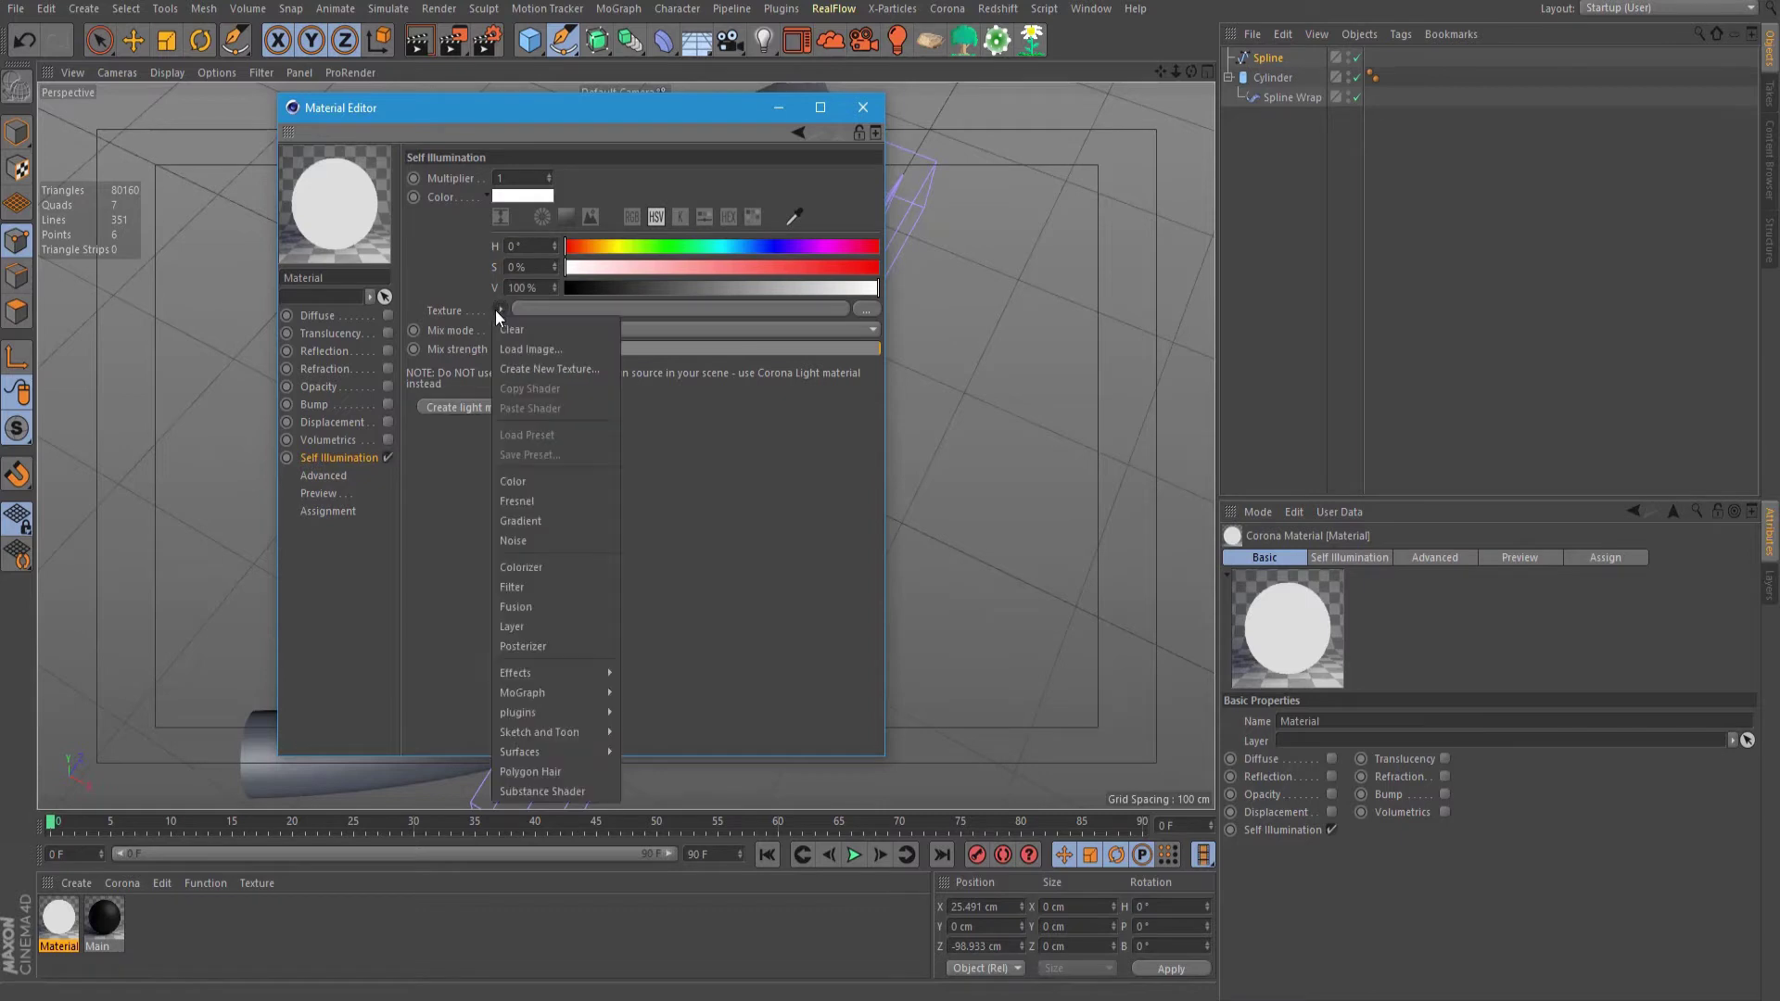
{"action": "mouse_move", "coordinate": [580, 674]}
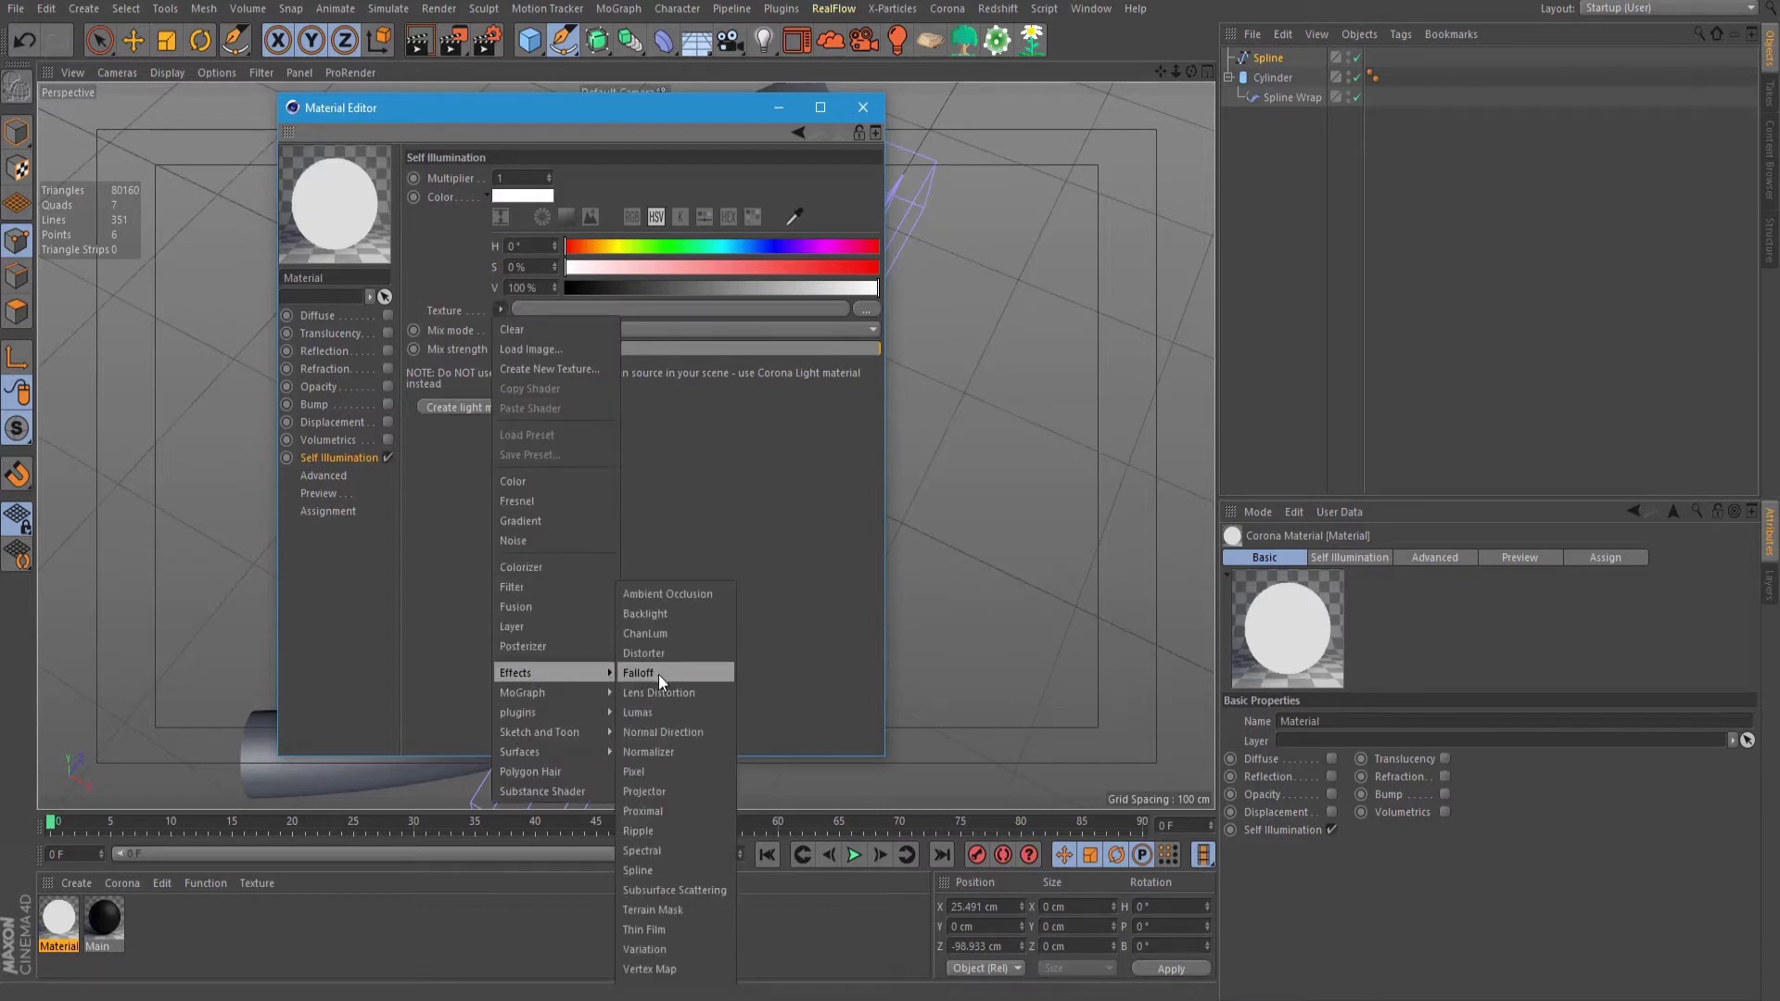
{"action": "mouse_move", "coordinate": [551, 713]}
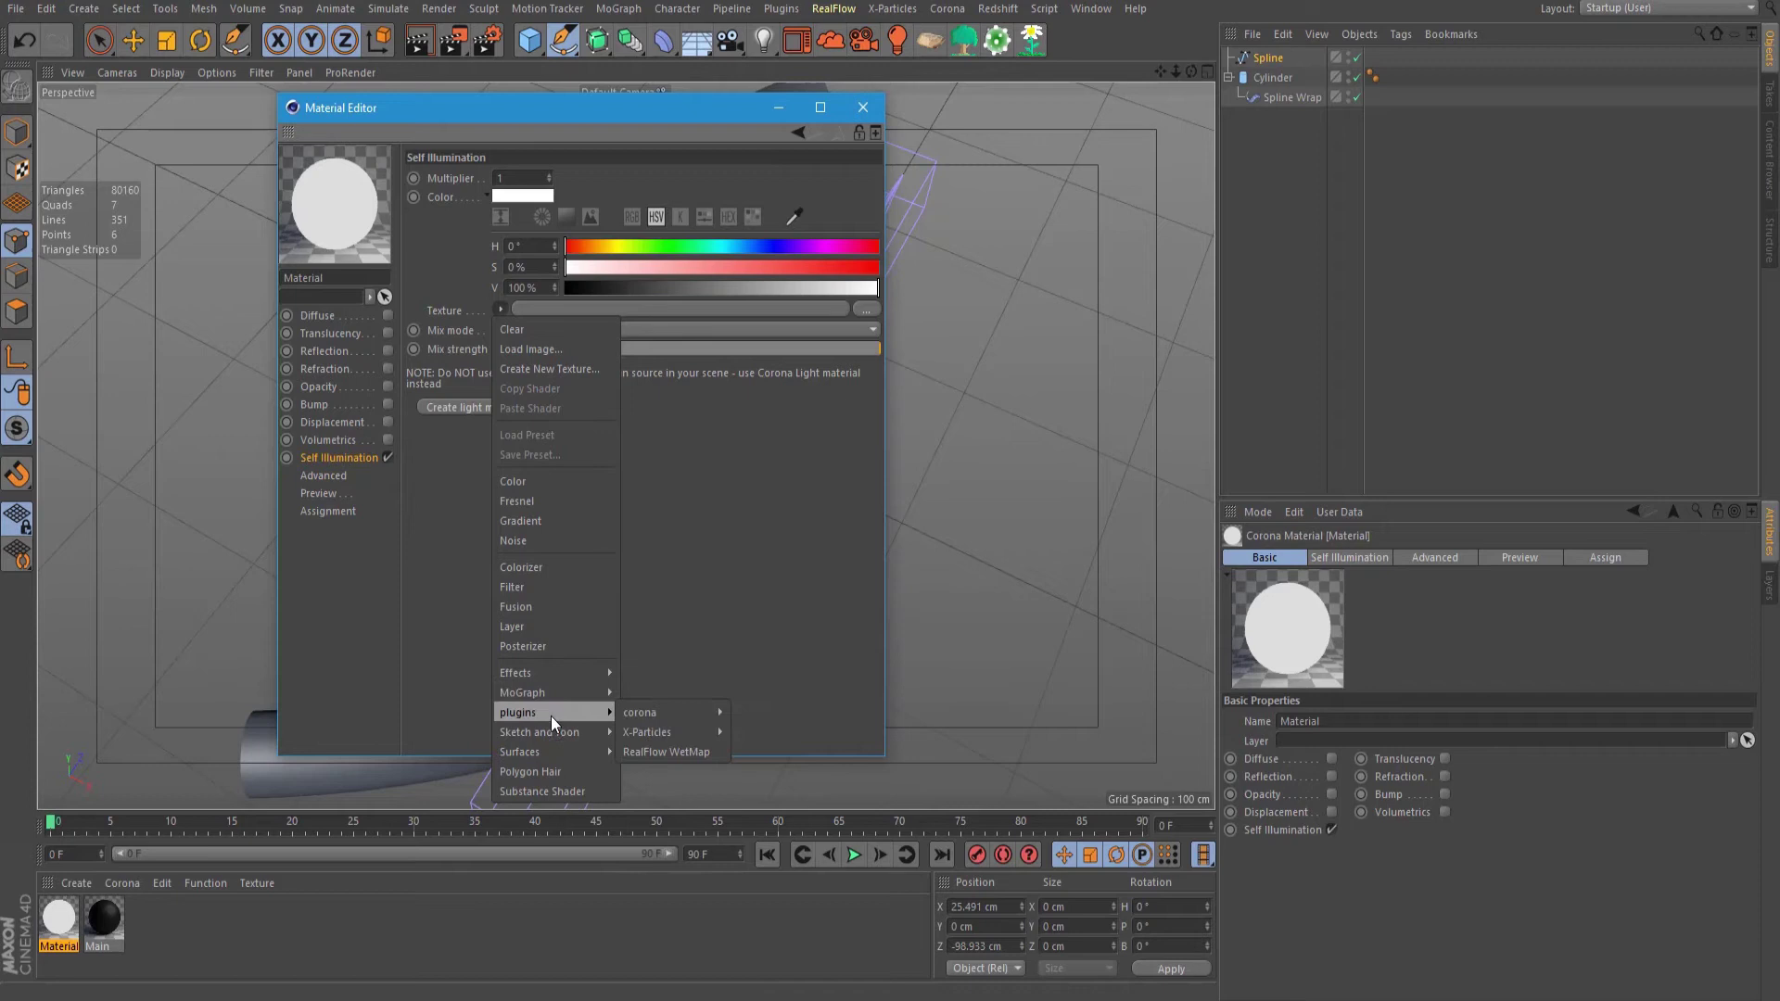
{"action": "mouse_move", "coordinate": [669, 713]}
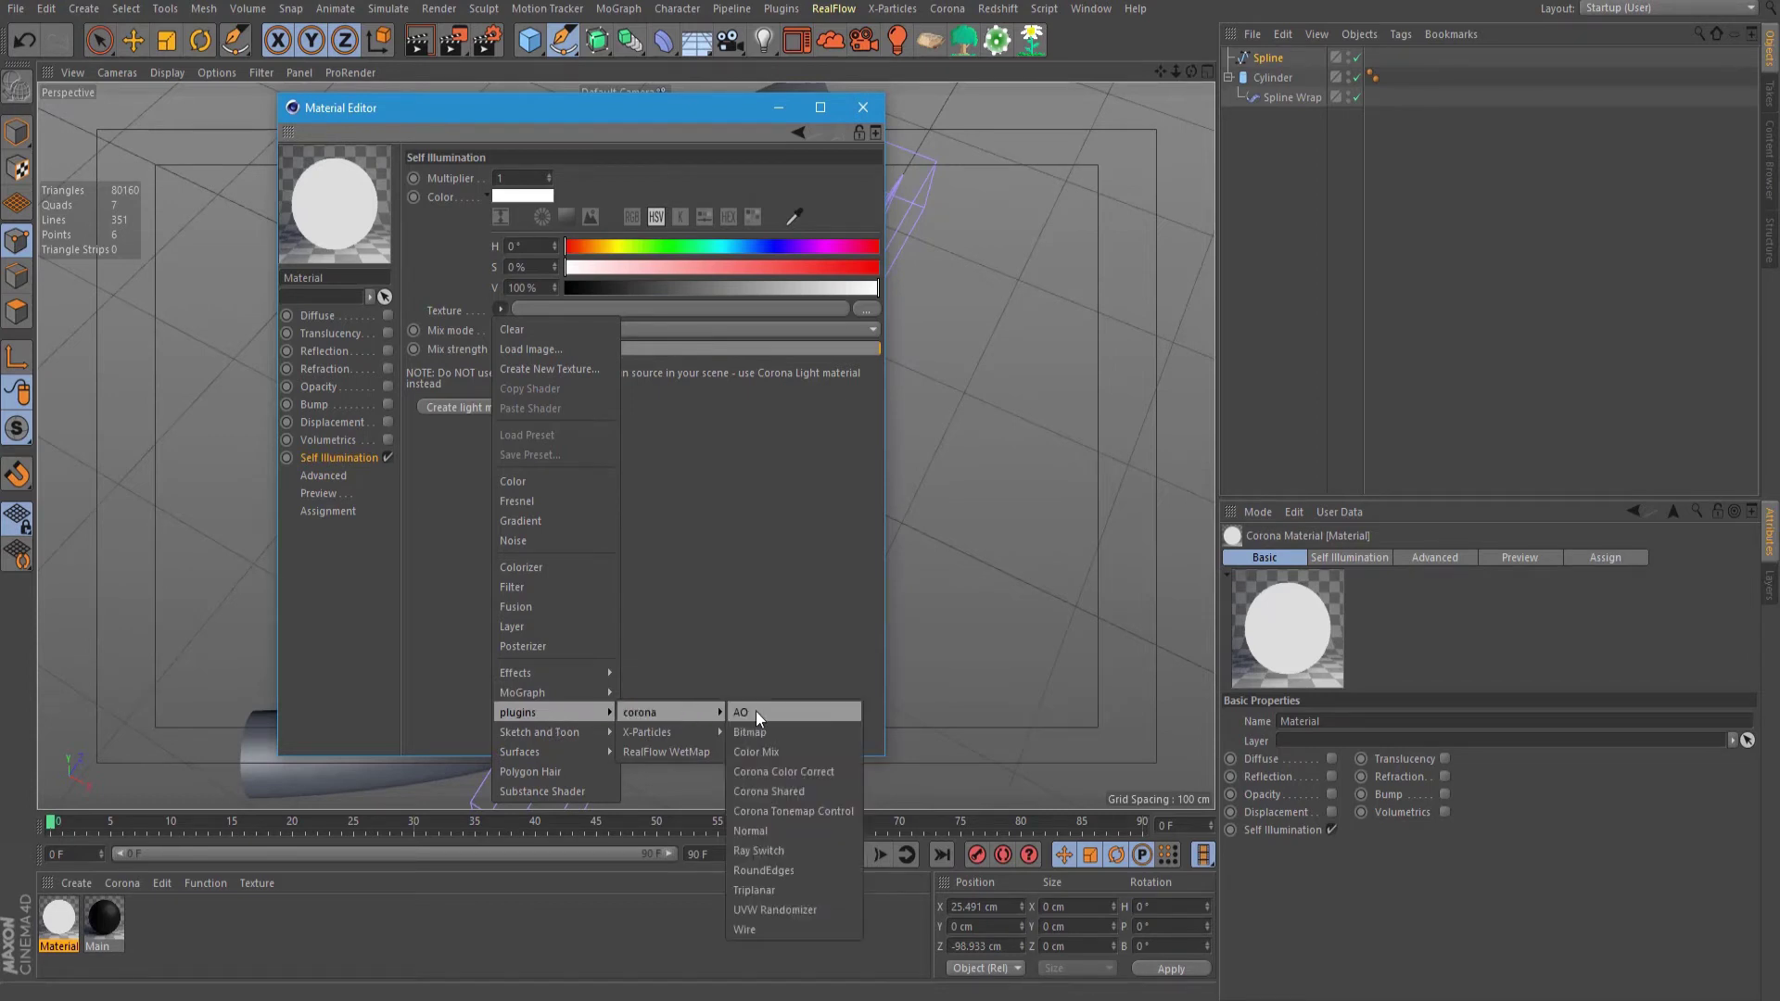
{"action": "left_click", "coordinate": [760, 931]}
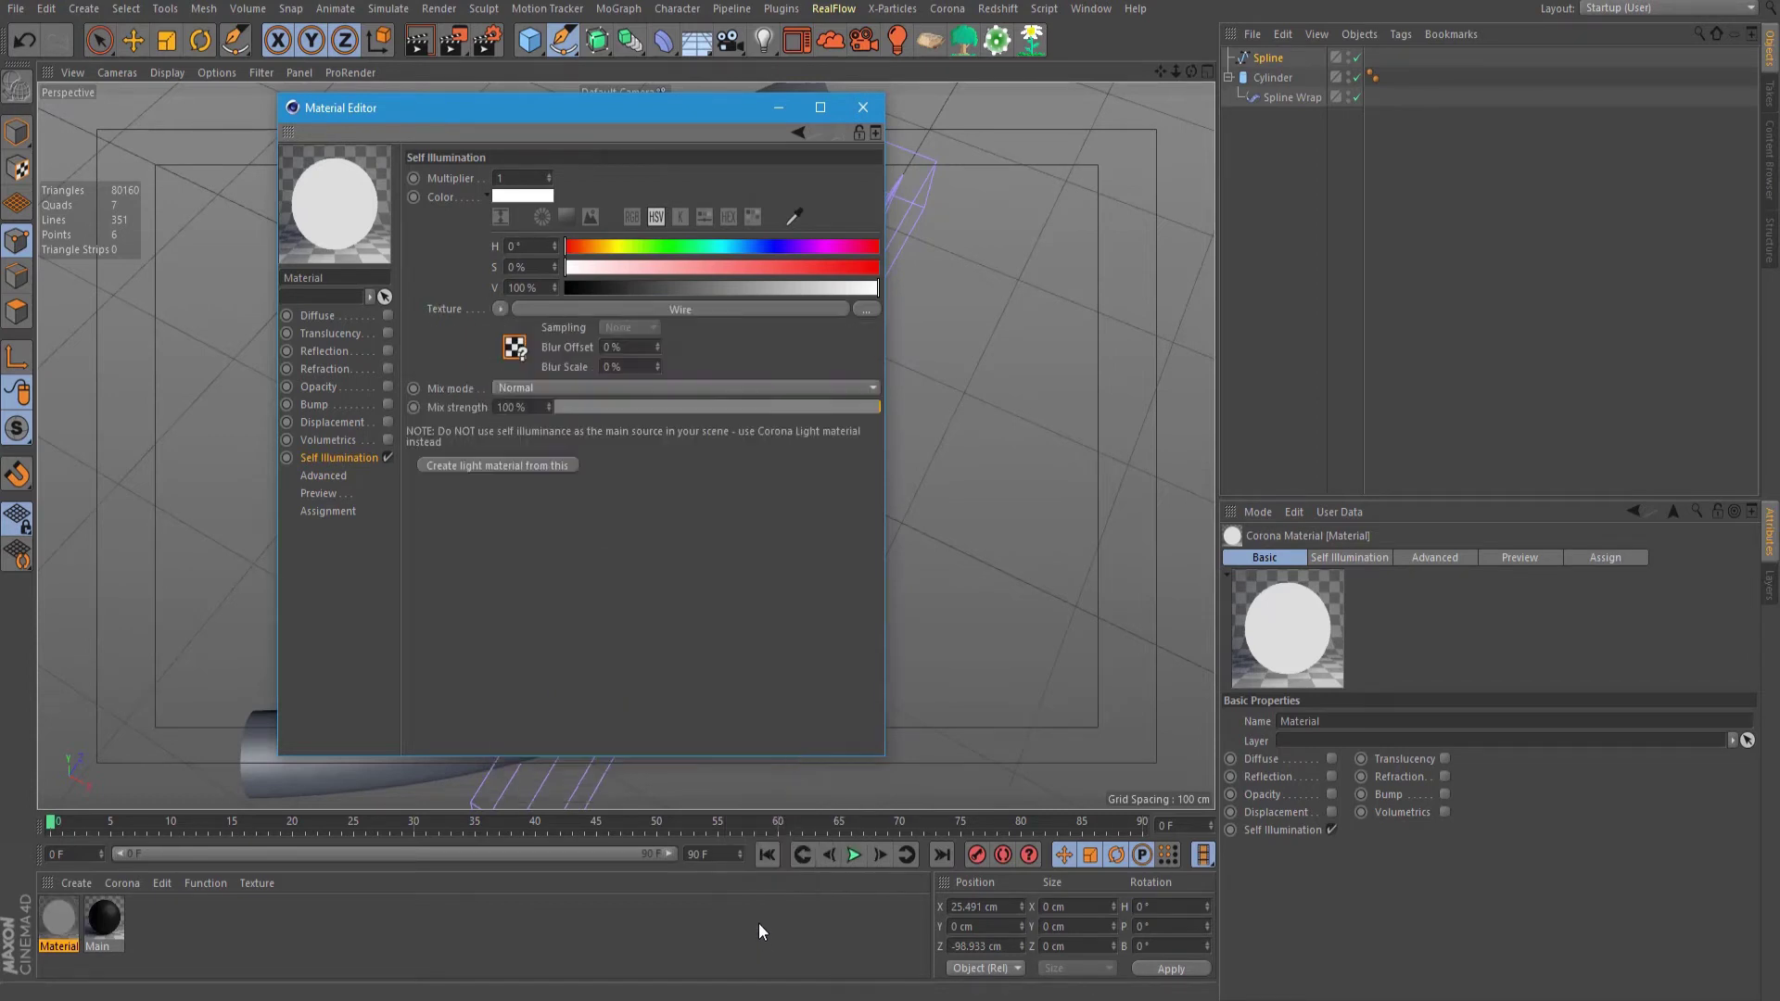
Step: Set the Wire shader's edge width to 0.2 measured in pixels
{"action": "left_click", "coordinate": [513, 349]}
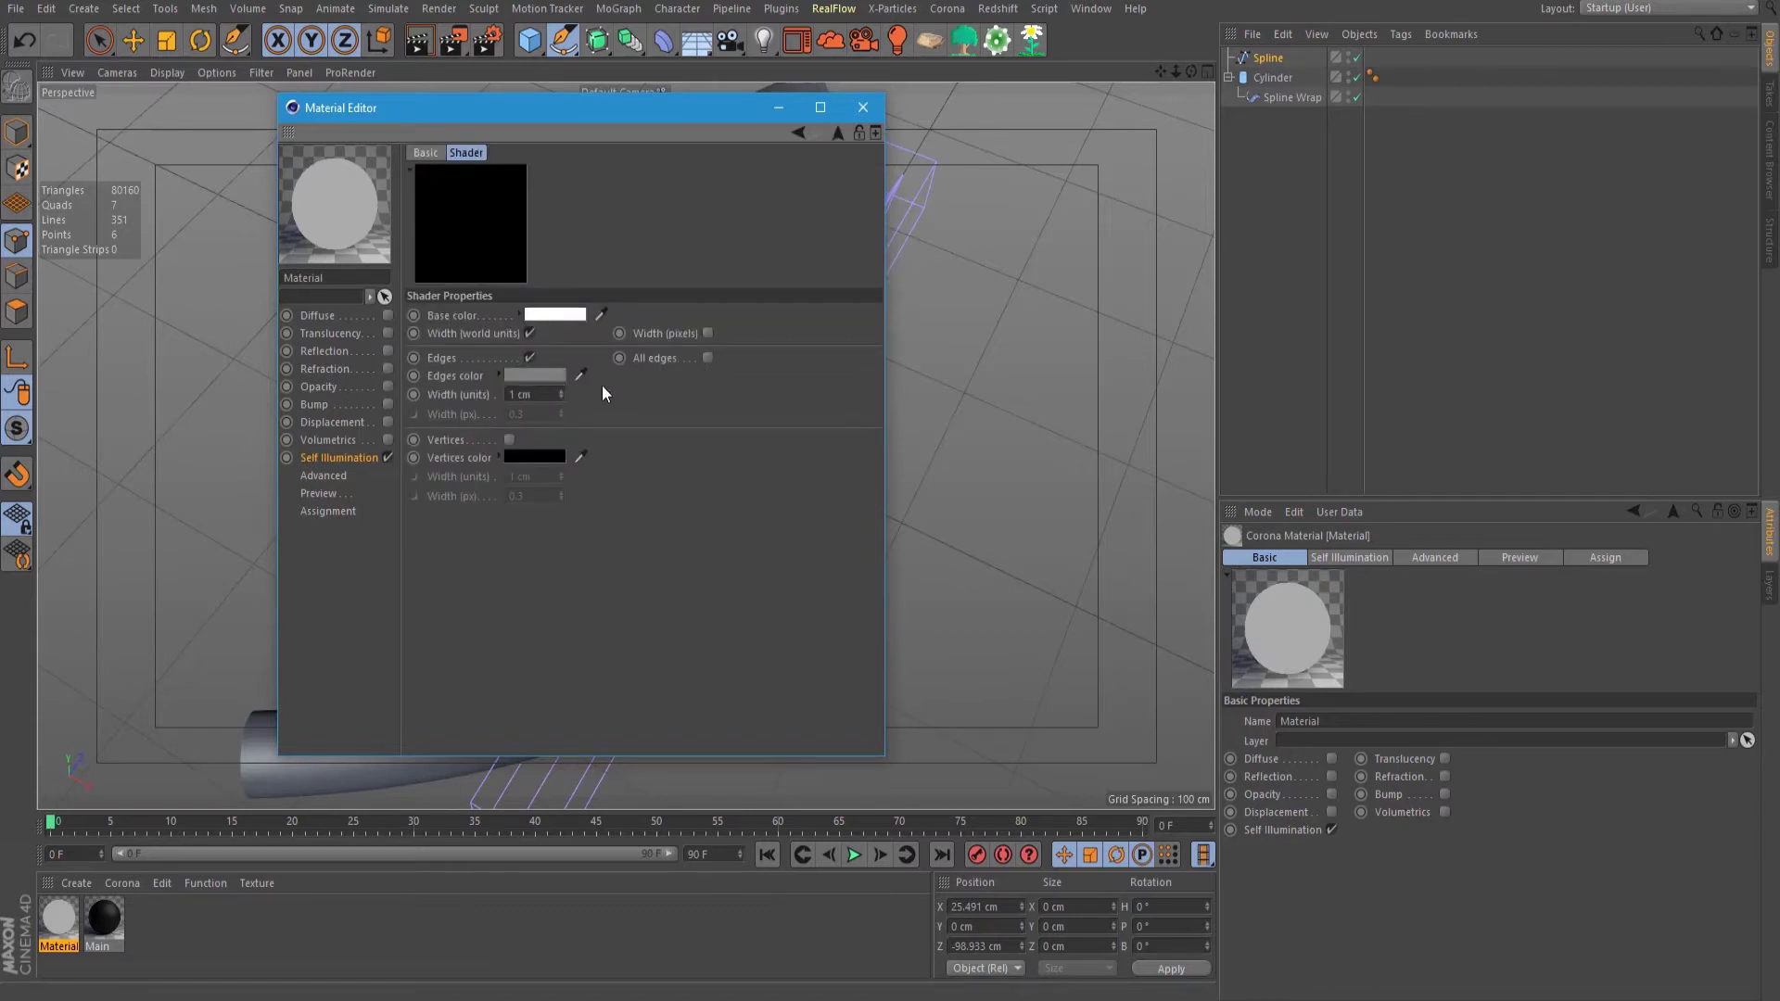
{"action": "left_click", "coordinate": [704, 336]}
{"action": "left_click", "coordinate": [533, 415]}
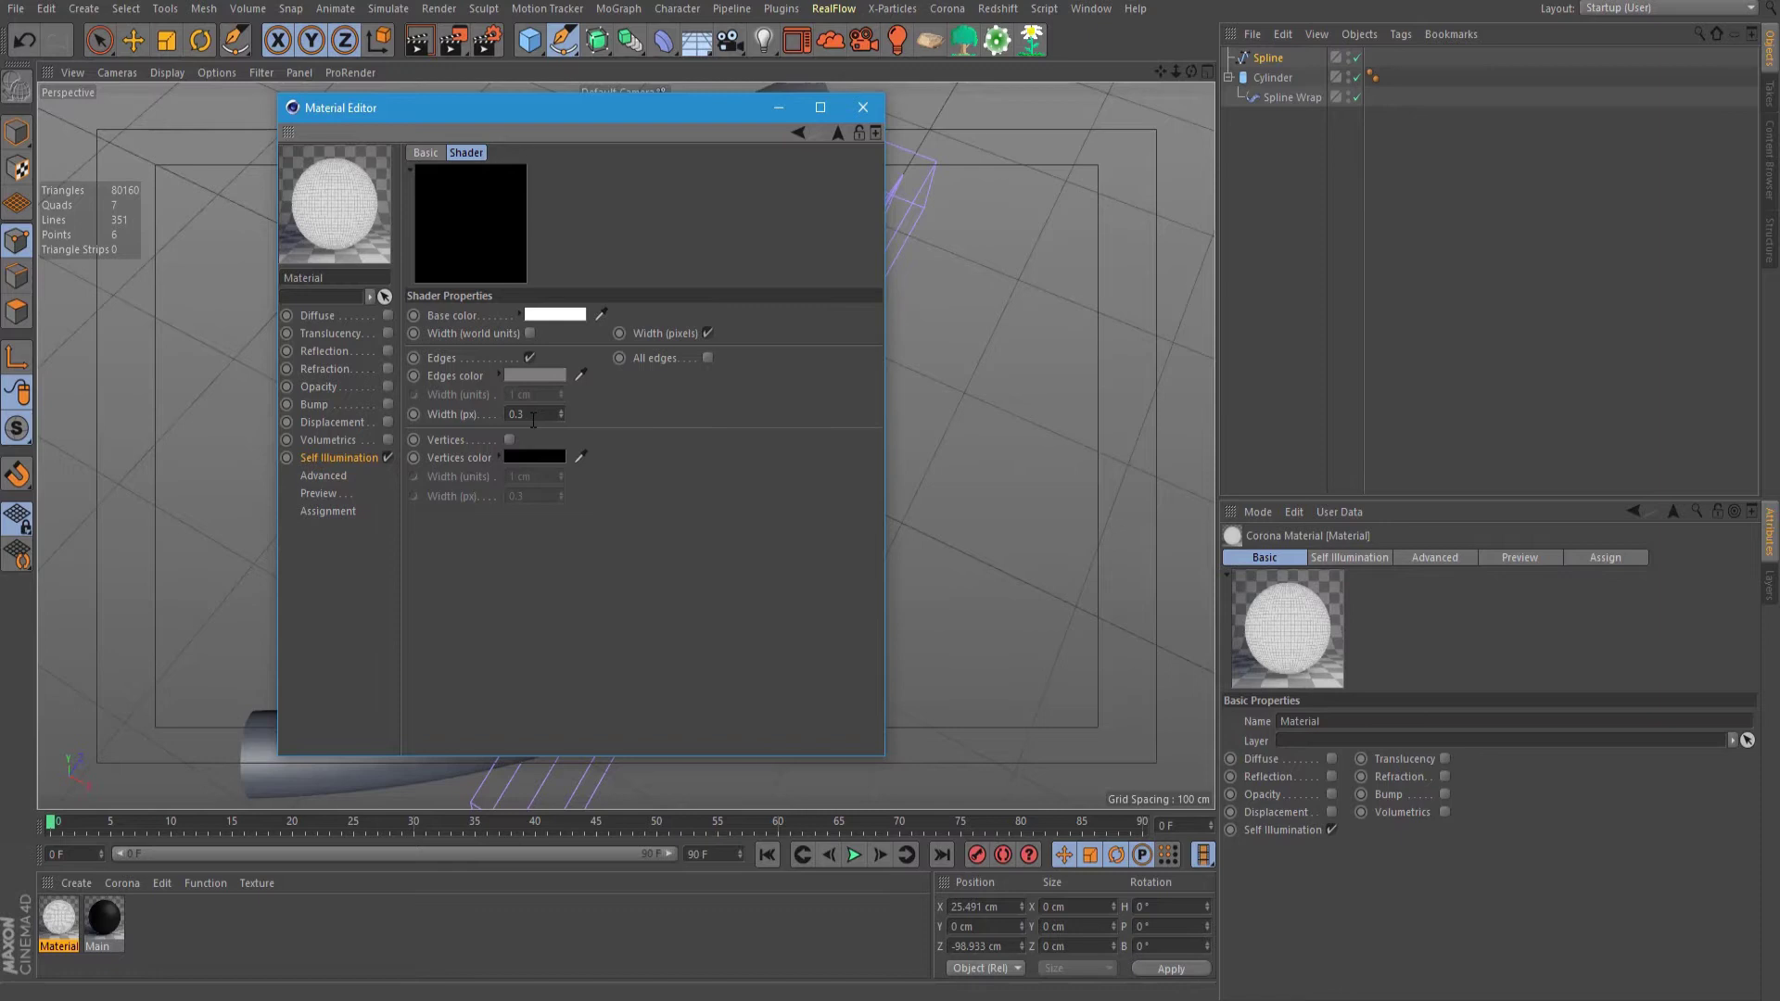
{"action": "key", "text": "BackSpace"}
{"action": "type", "text": "2"}
Step: Colour the wire edges bright cyan (hue 191°) and return to the Self Illumination page
{"action": "left_click", "coordinate": [531, 378]}
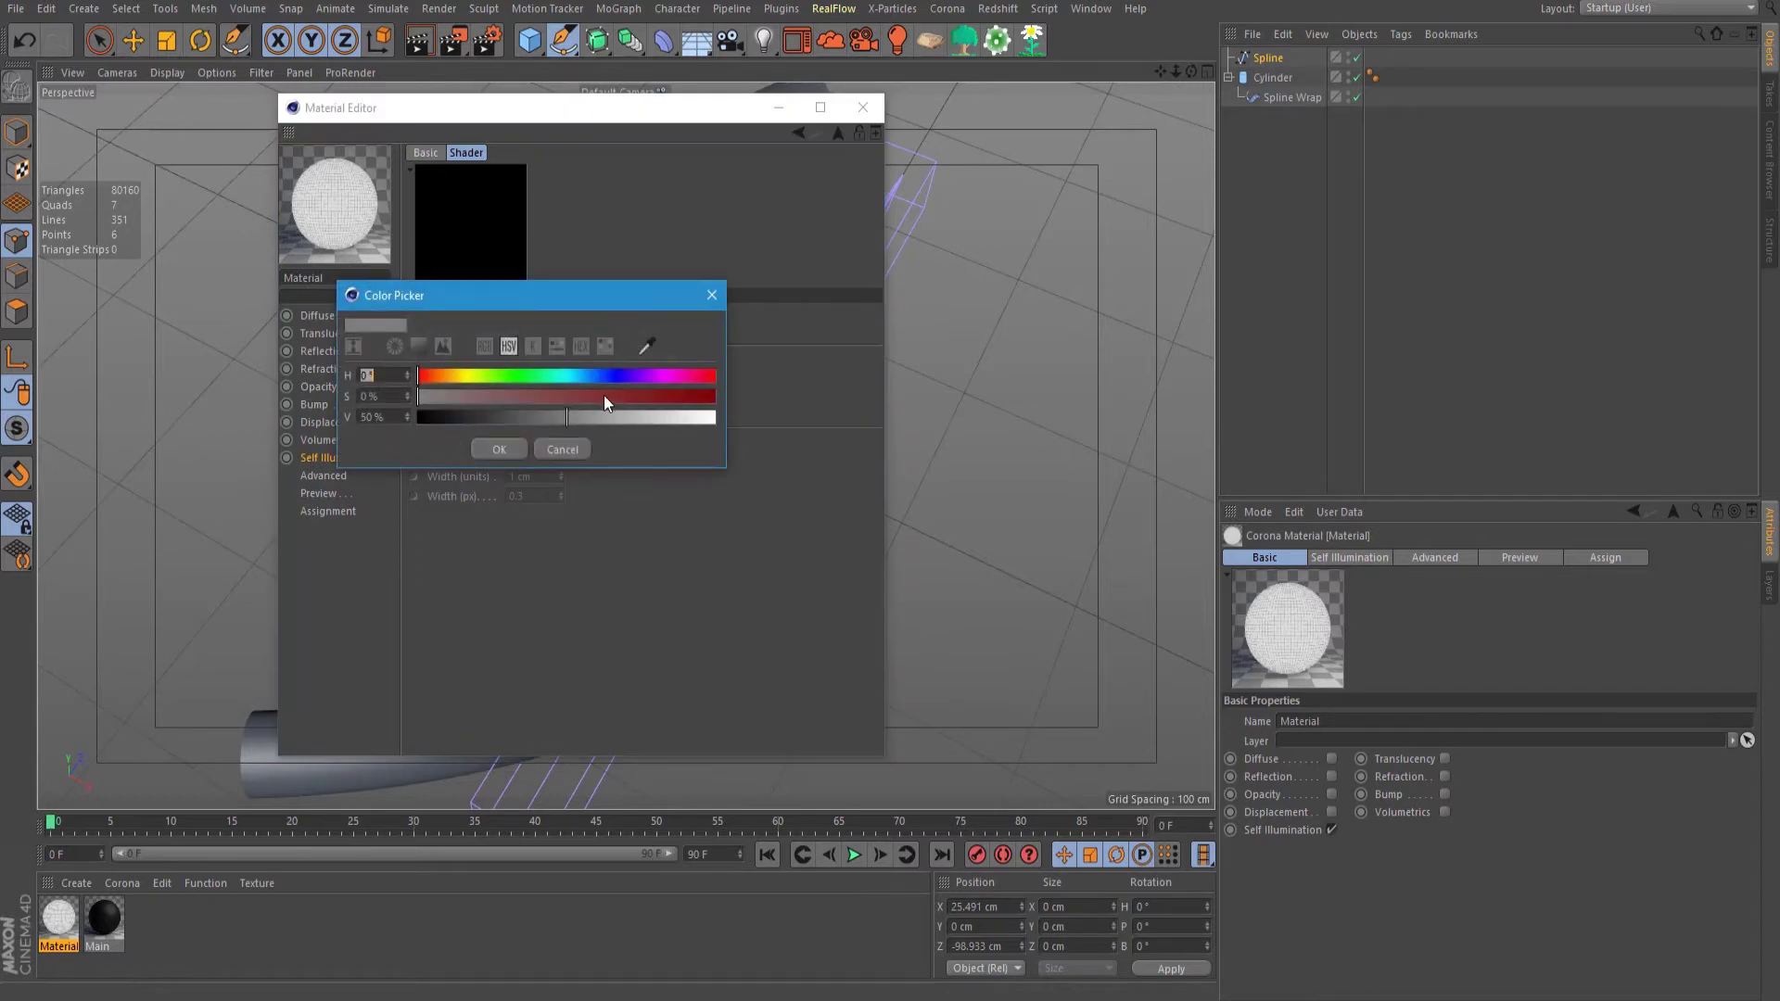
{"action": "left_click", "coordinate": [577, 378]}
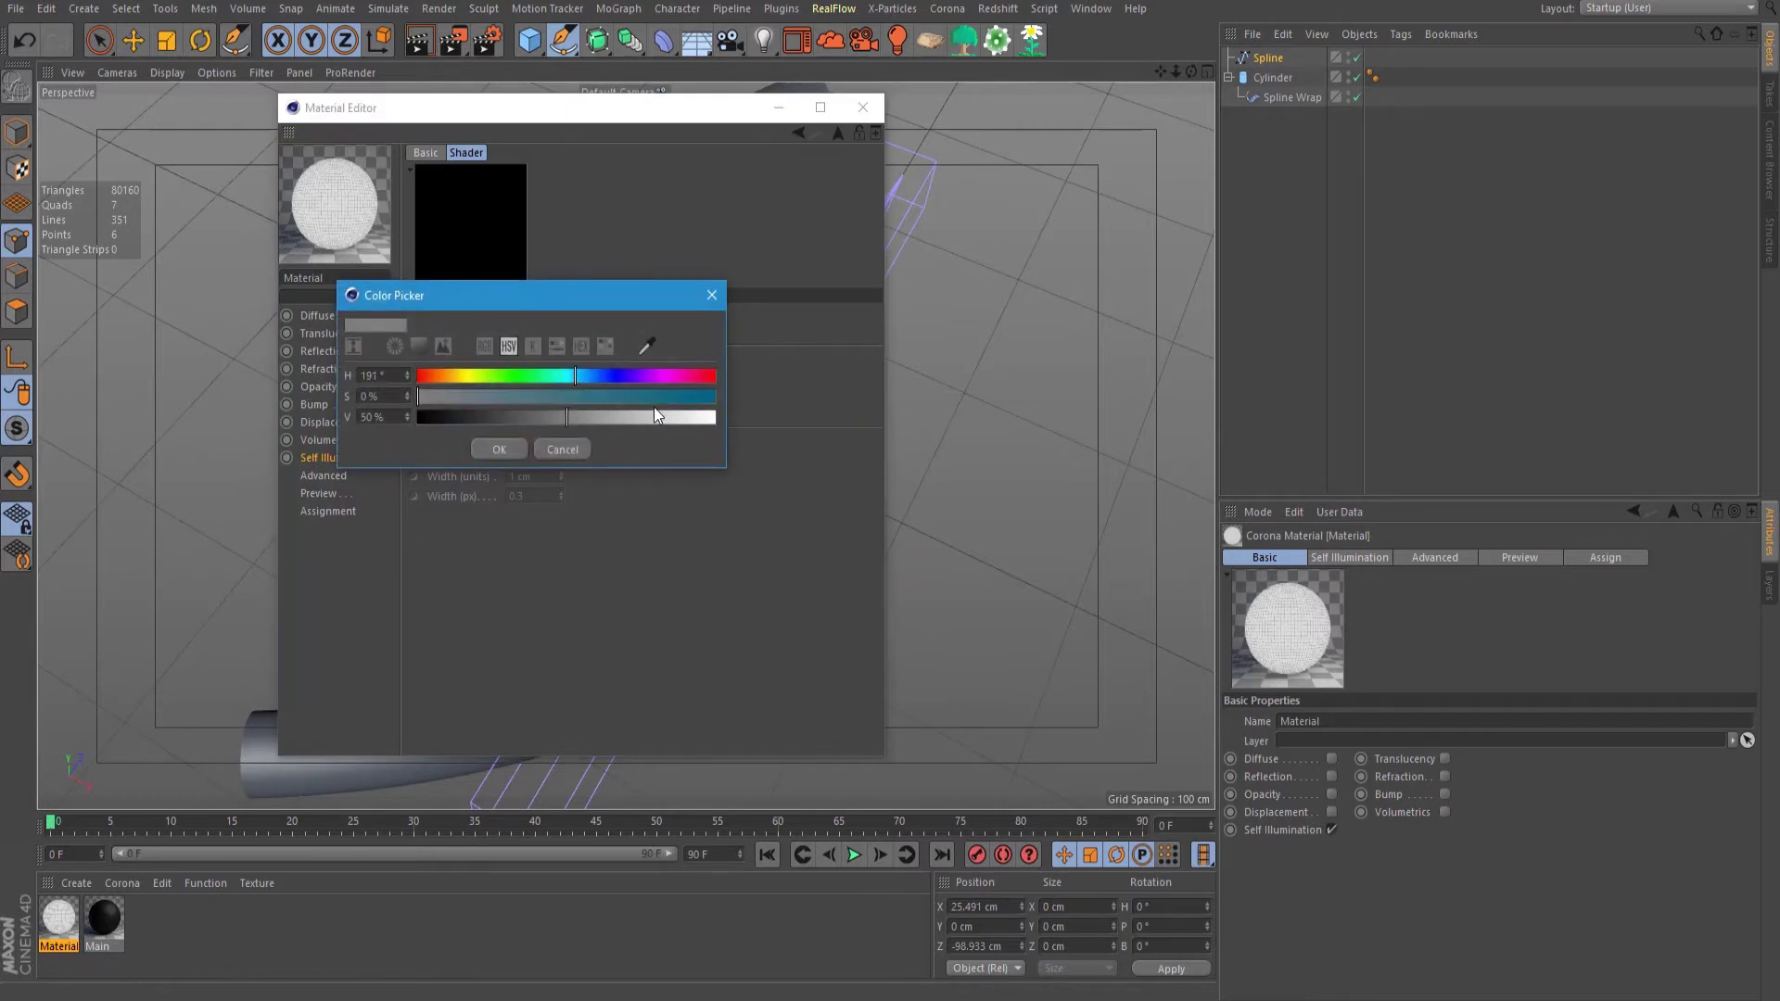
{"action": "mouse_move", "coordinate": [653, 397]}
{"action": "left_mouse_down"}
{"action": "mouse_move", "coordinate": [760, 419]}
{"action": "mouse_move", "coordinate": [688, 407]}
{"action": "left_mouse_up"}
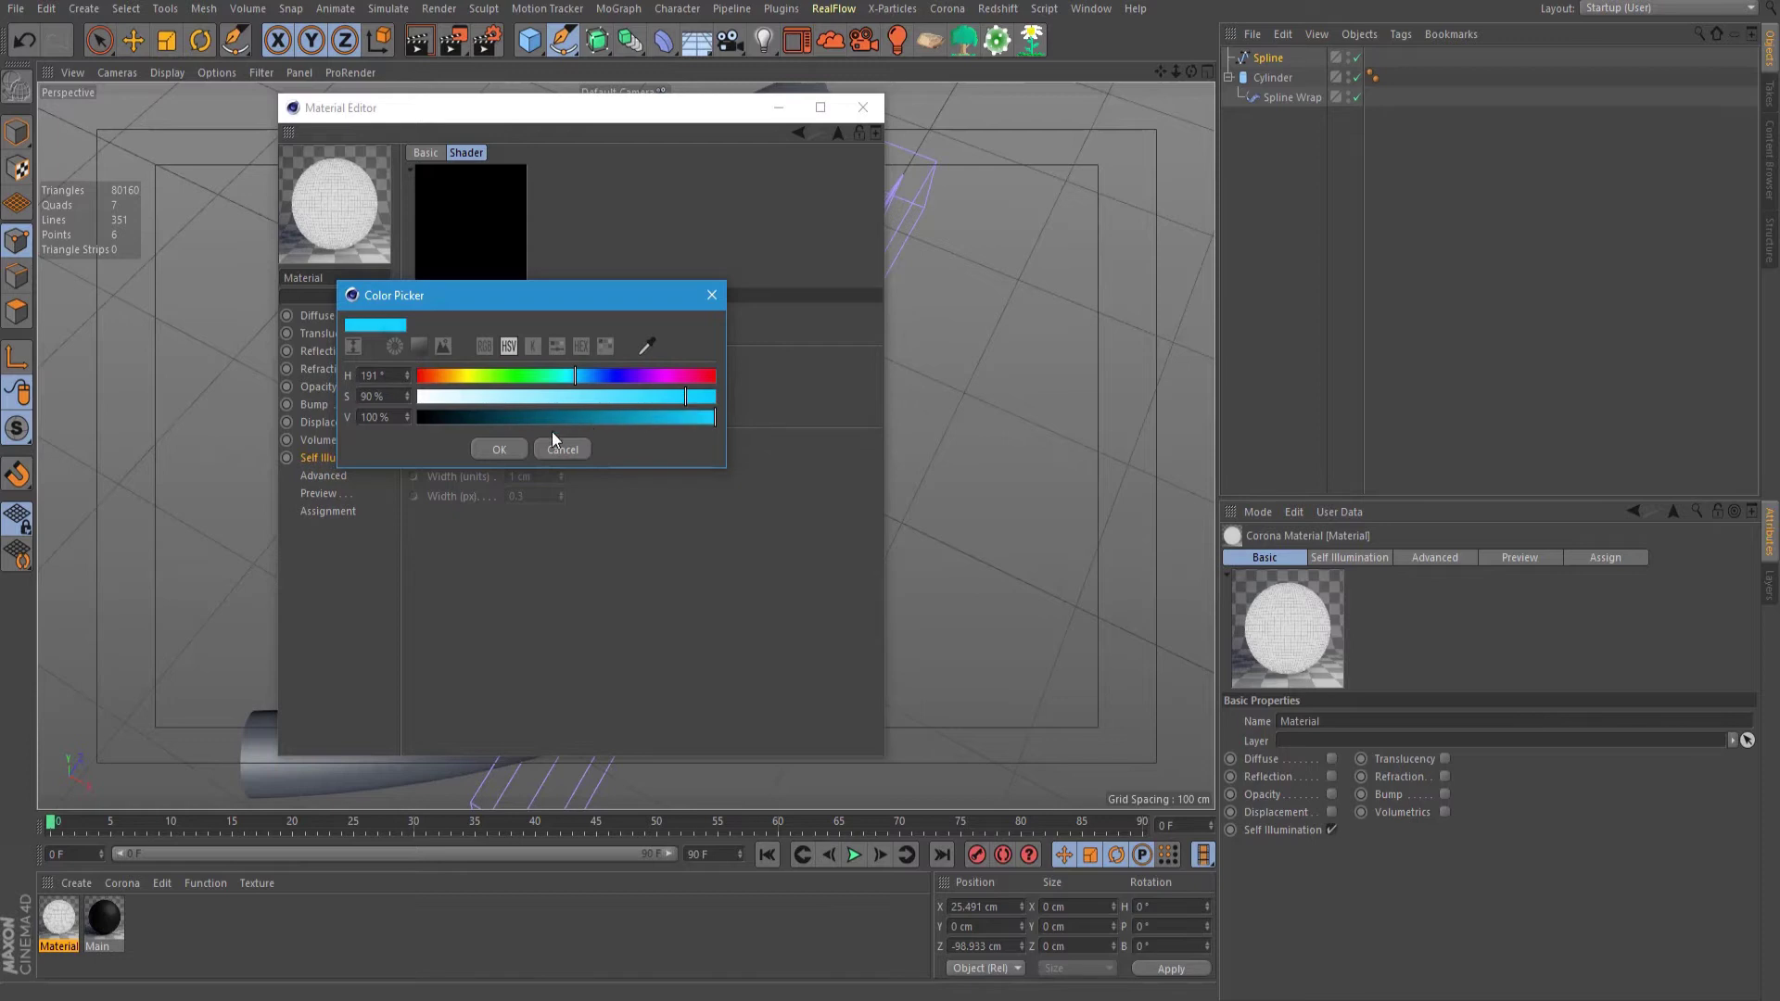
{"action": "left_click", "coordinate": [501, 451]}
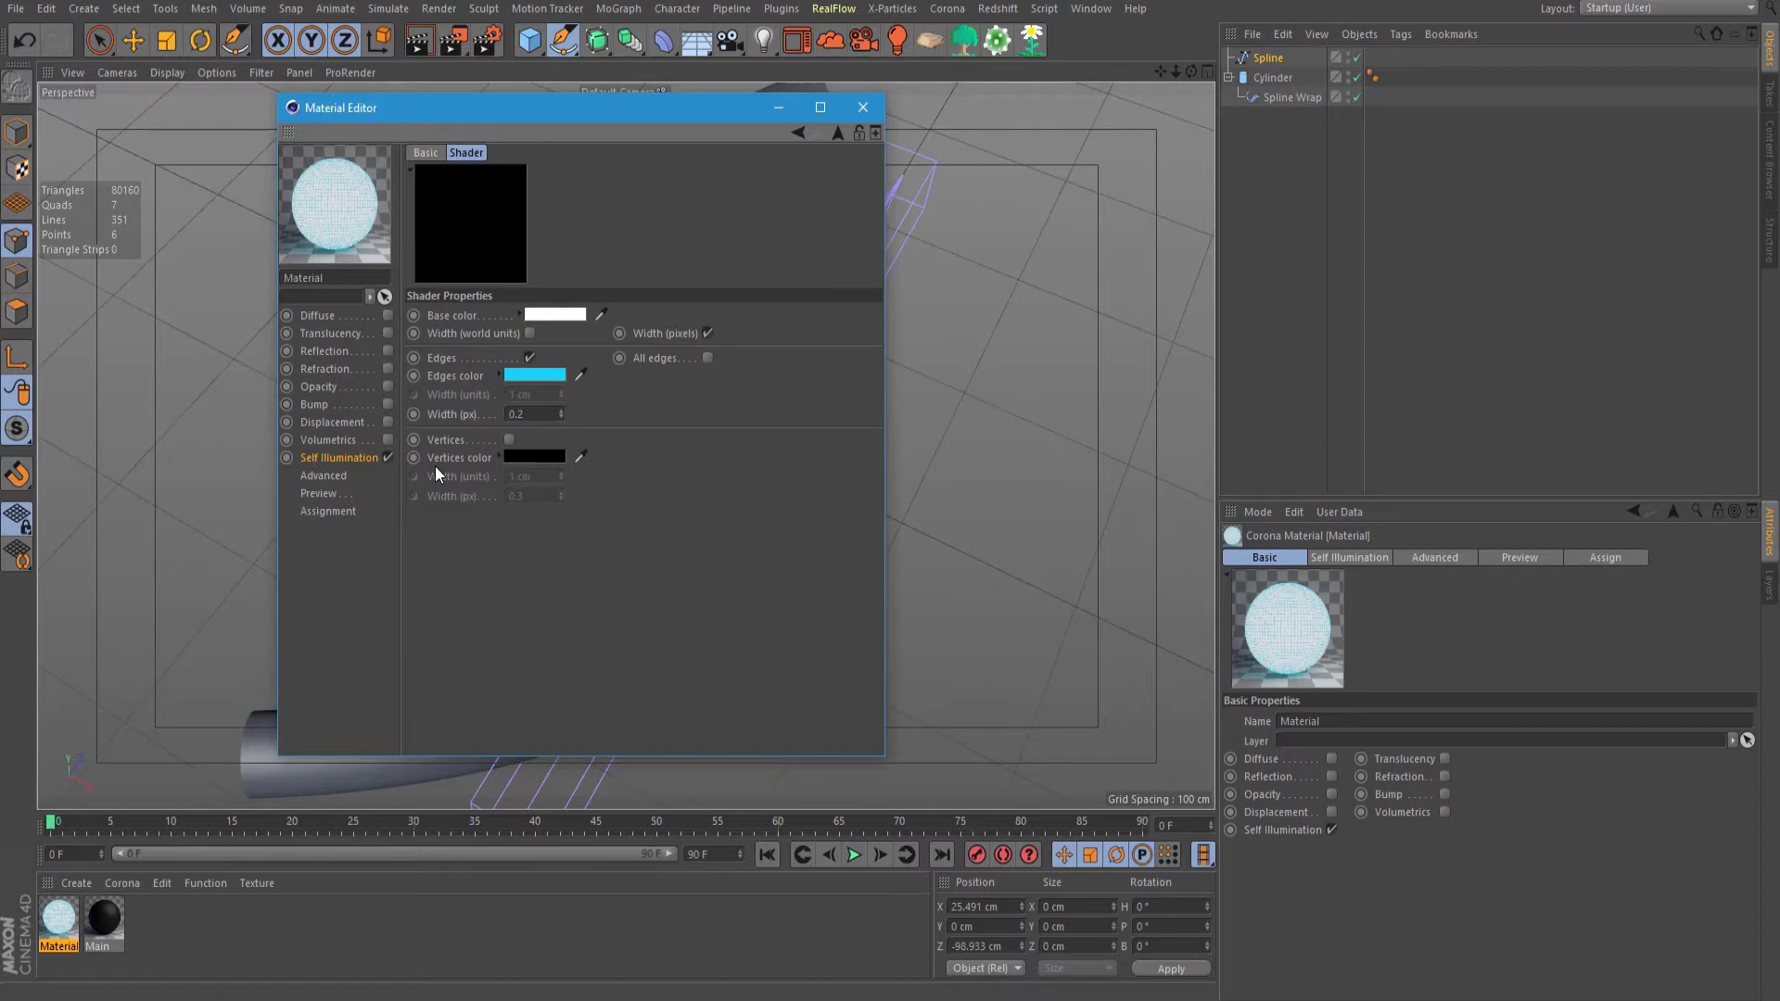
{"action": "left_click", "coordinate": [343, 458]}
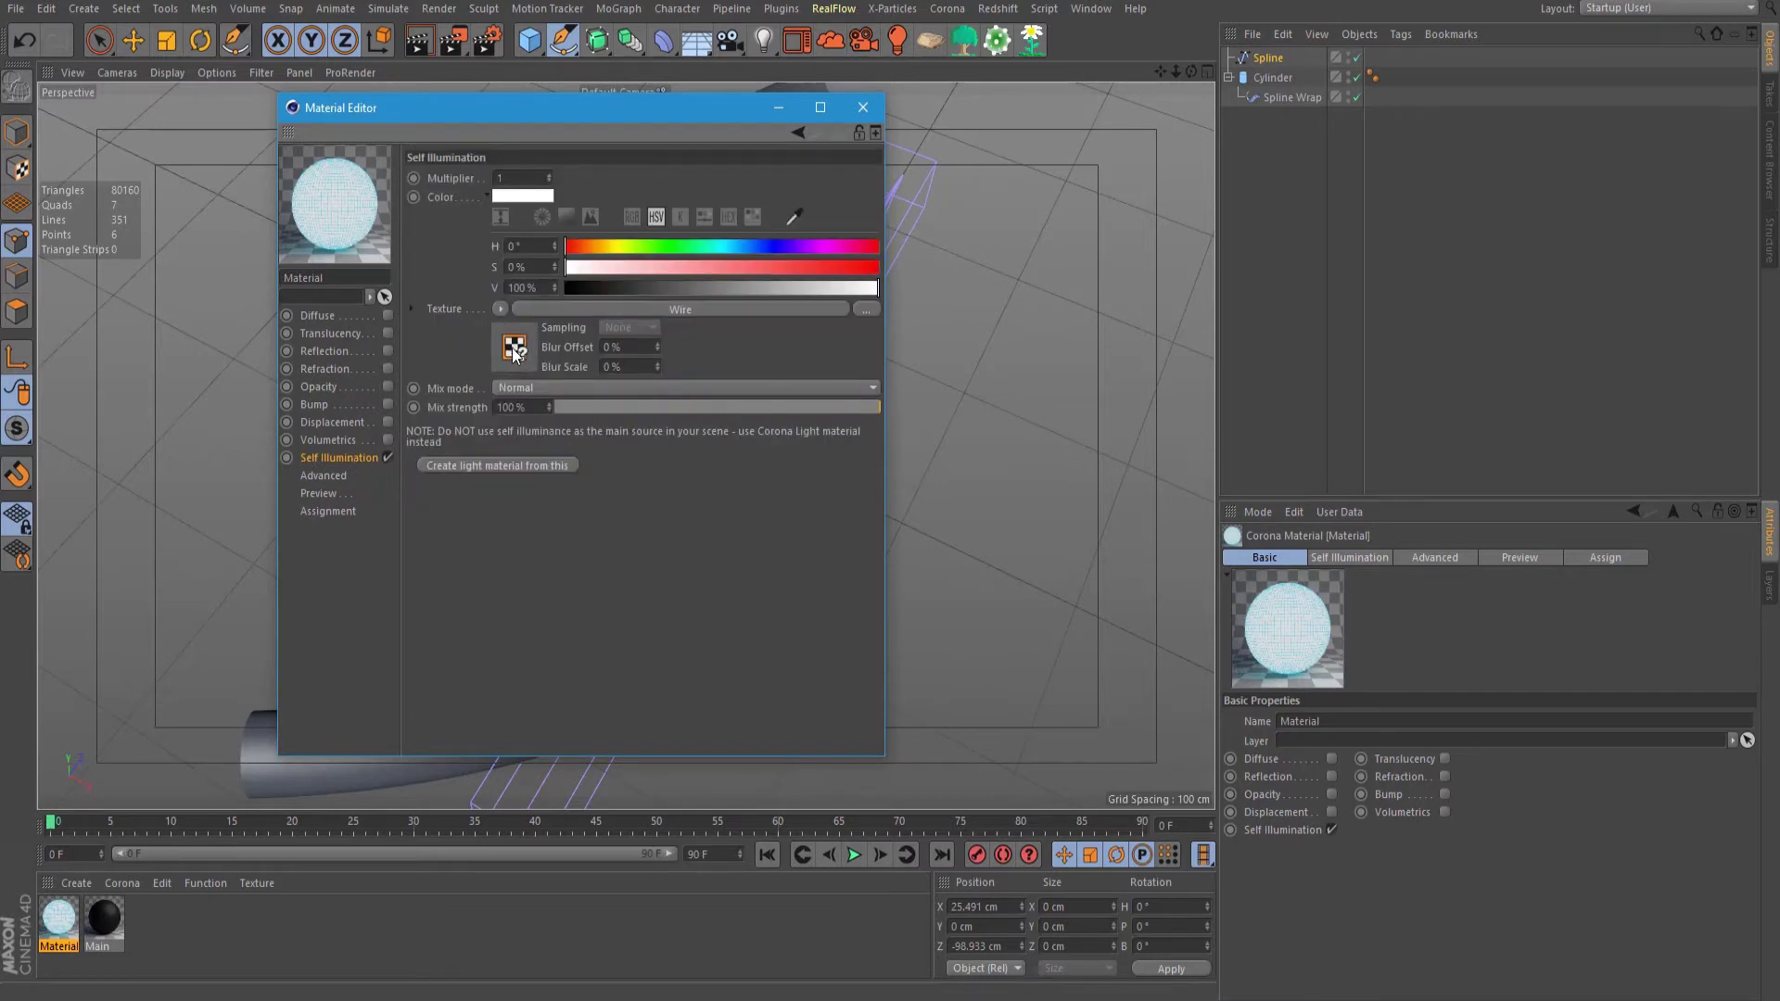
Step: Enable the Opacity channel and open its Wire shader
{"action": "left_click_drag", "start_coordinate": [343, 417], "coordinate": [502, 311]}
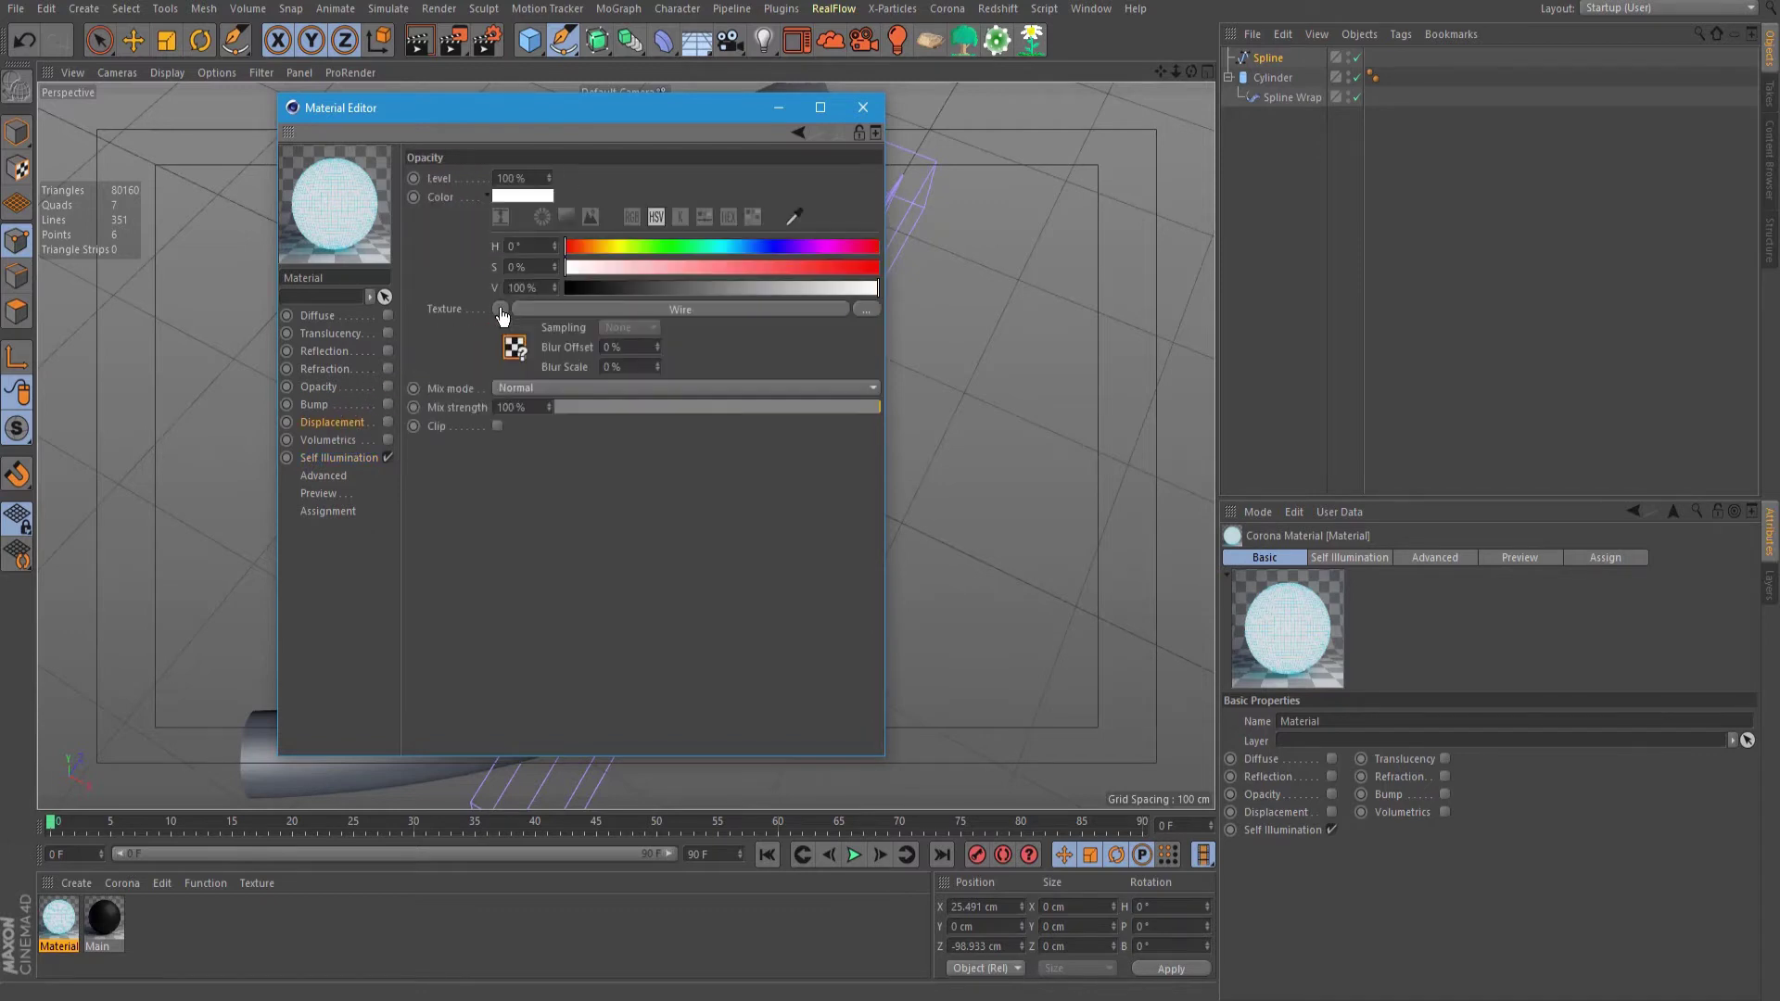
{"action": "left_click", "coordinate": [389, 385]}
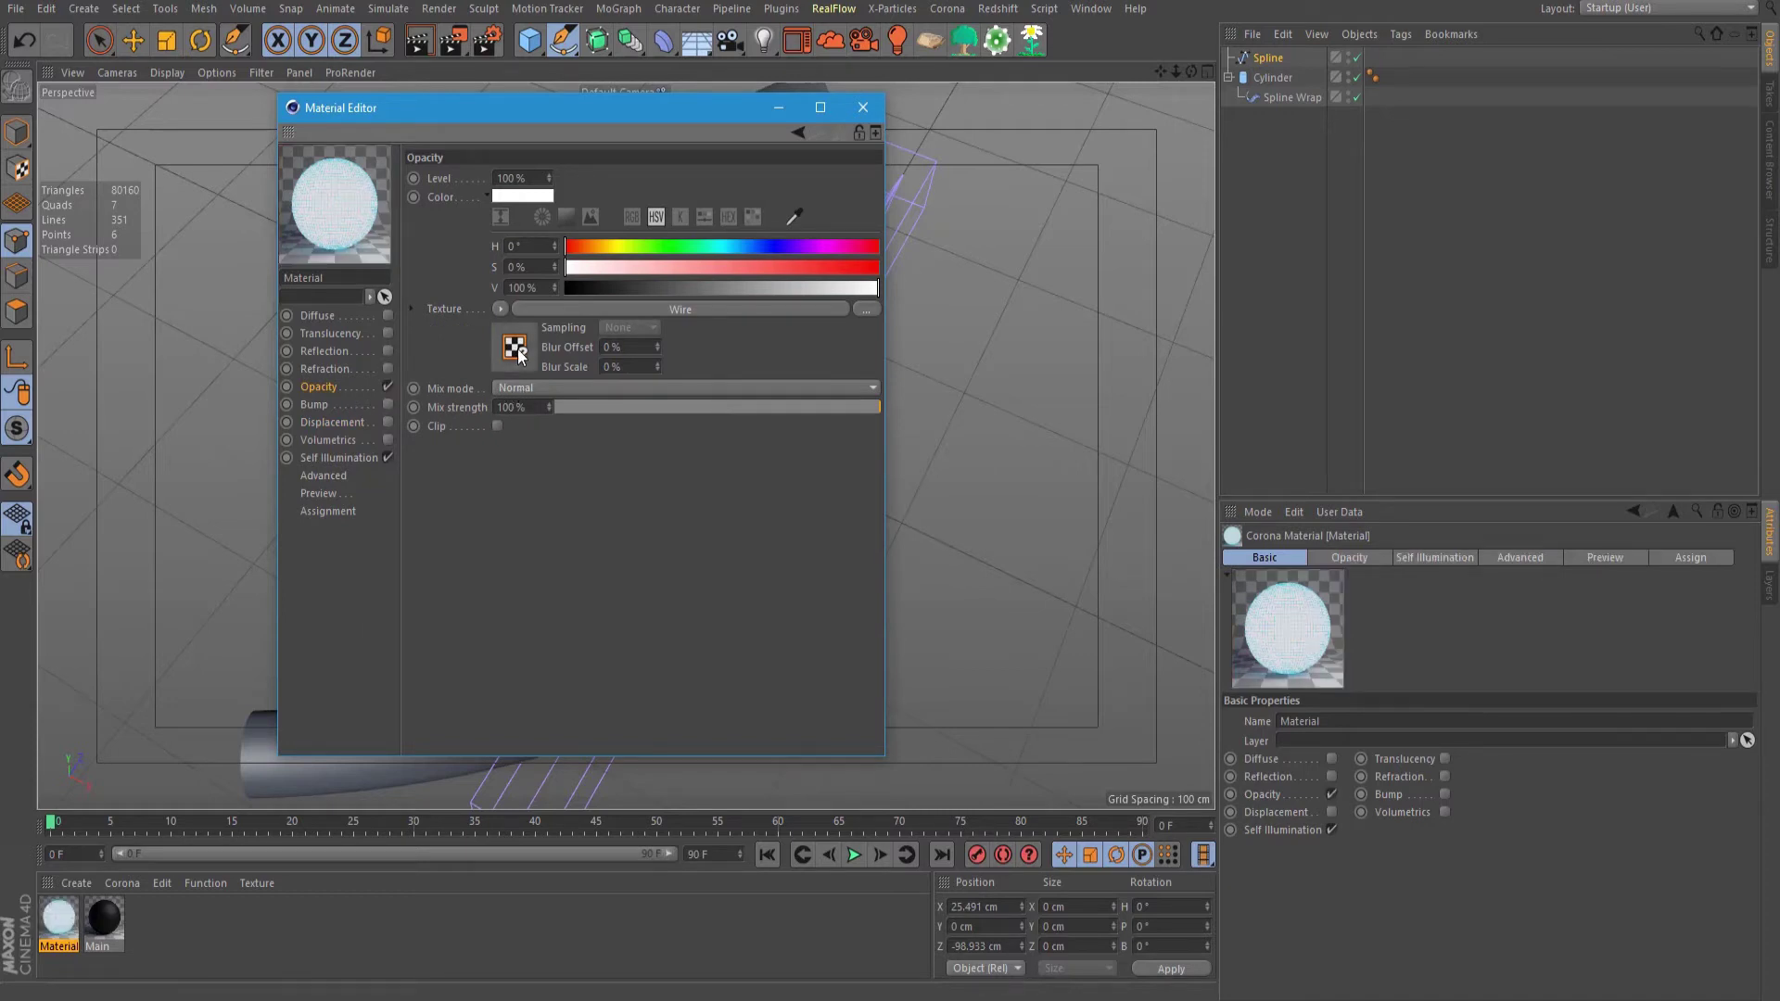
{"action": "left_click", "coordinate": [516, 348]}
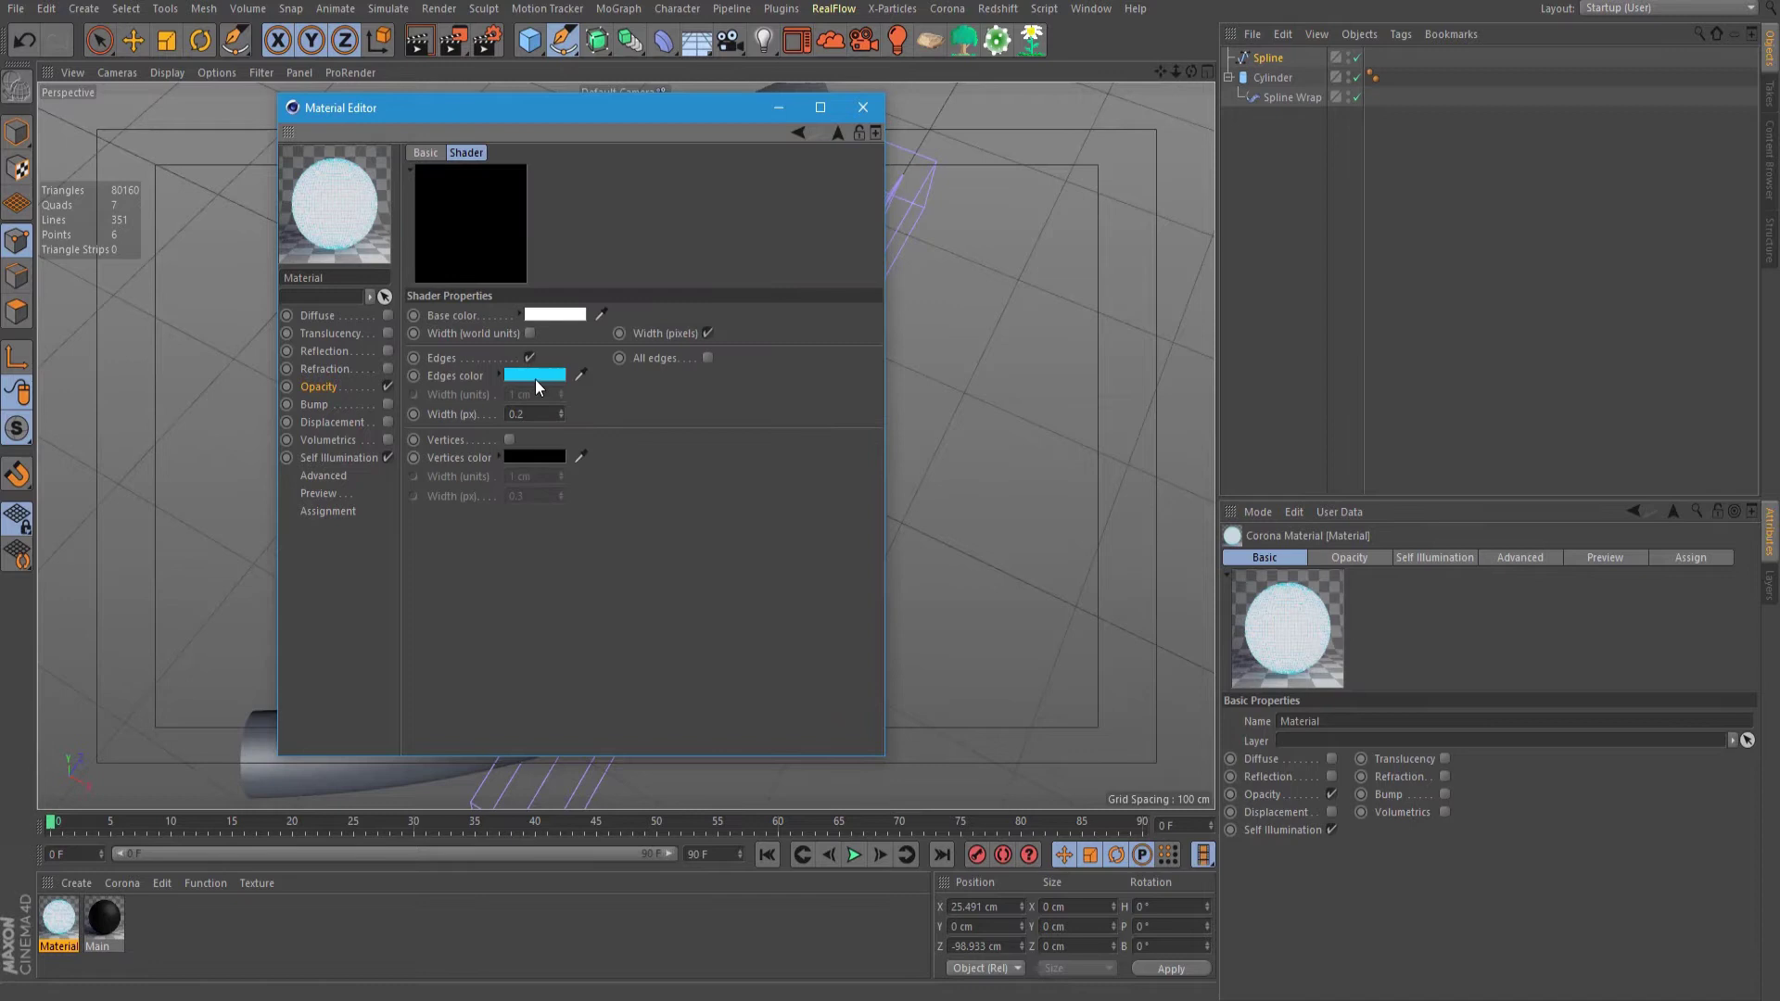
Step: Set the opacity Wire shader's edges to white and base to black, then close the Material Editor
{"action": "left_click", "coordinate": [536, 376]}
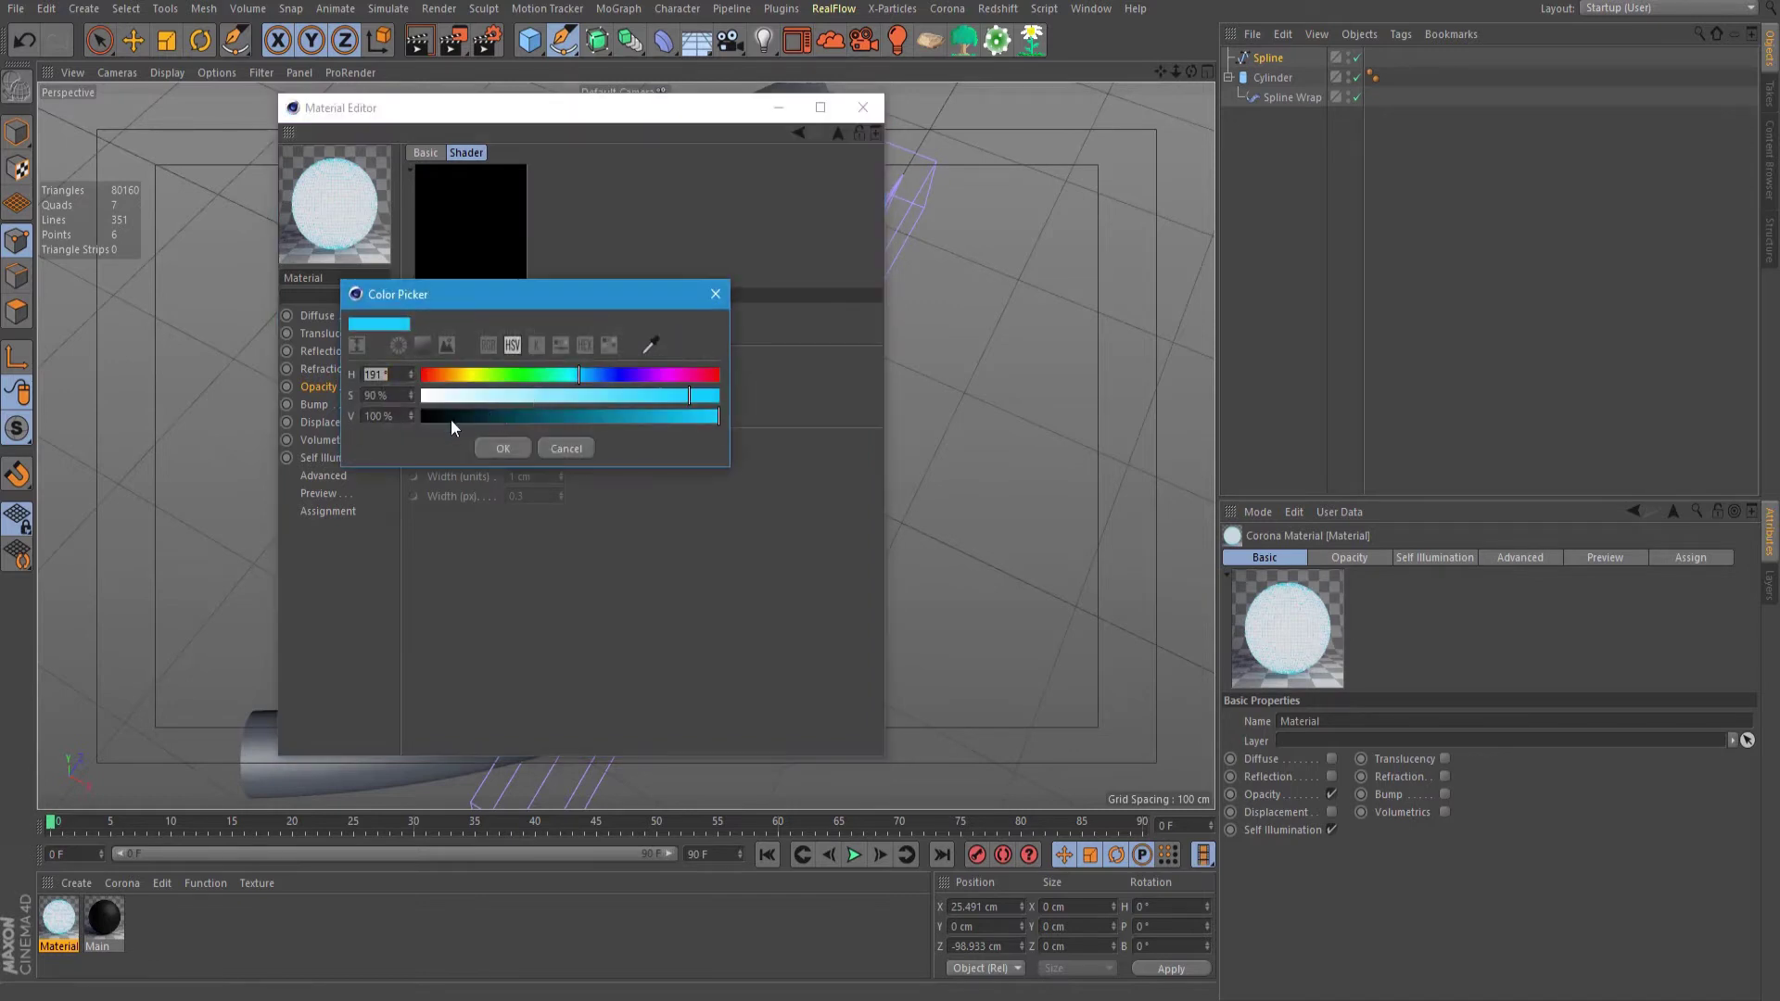
{"action": "left_click_drag", "start_coordinate": [450, 417], "coordinate": [423, 416]}
{"action": "left_click", "coordinate": [501, 447]}
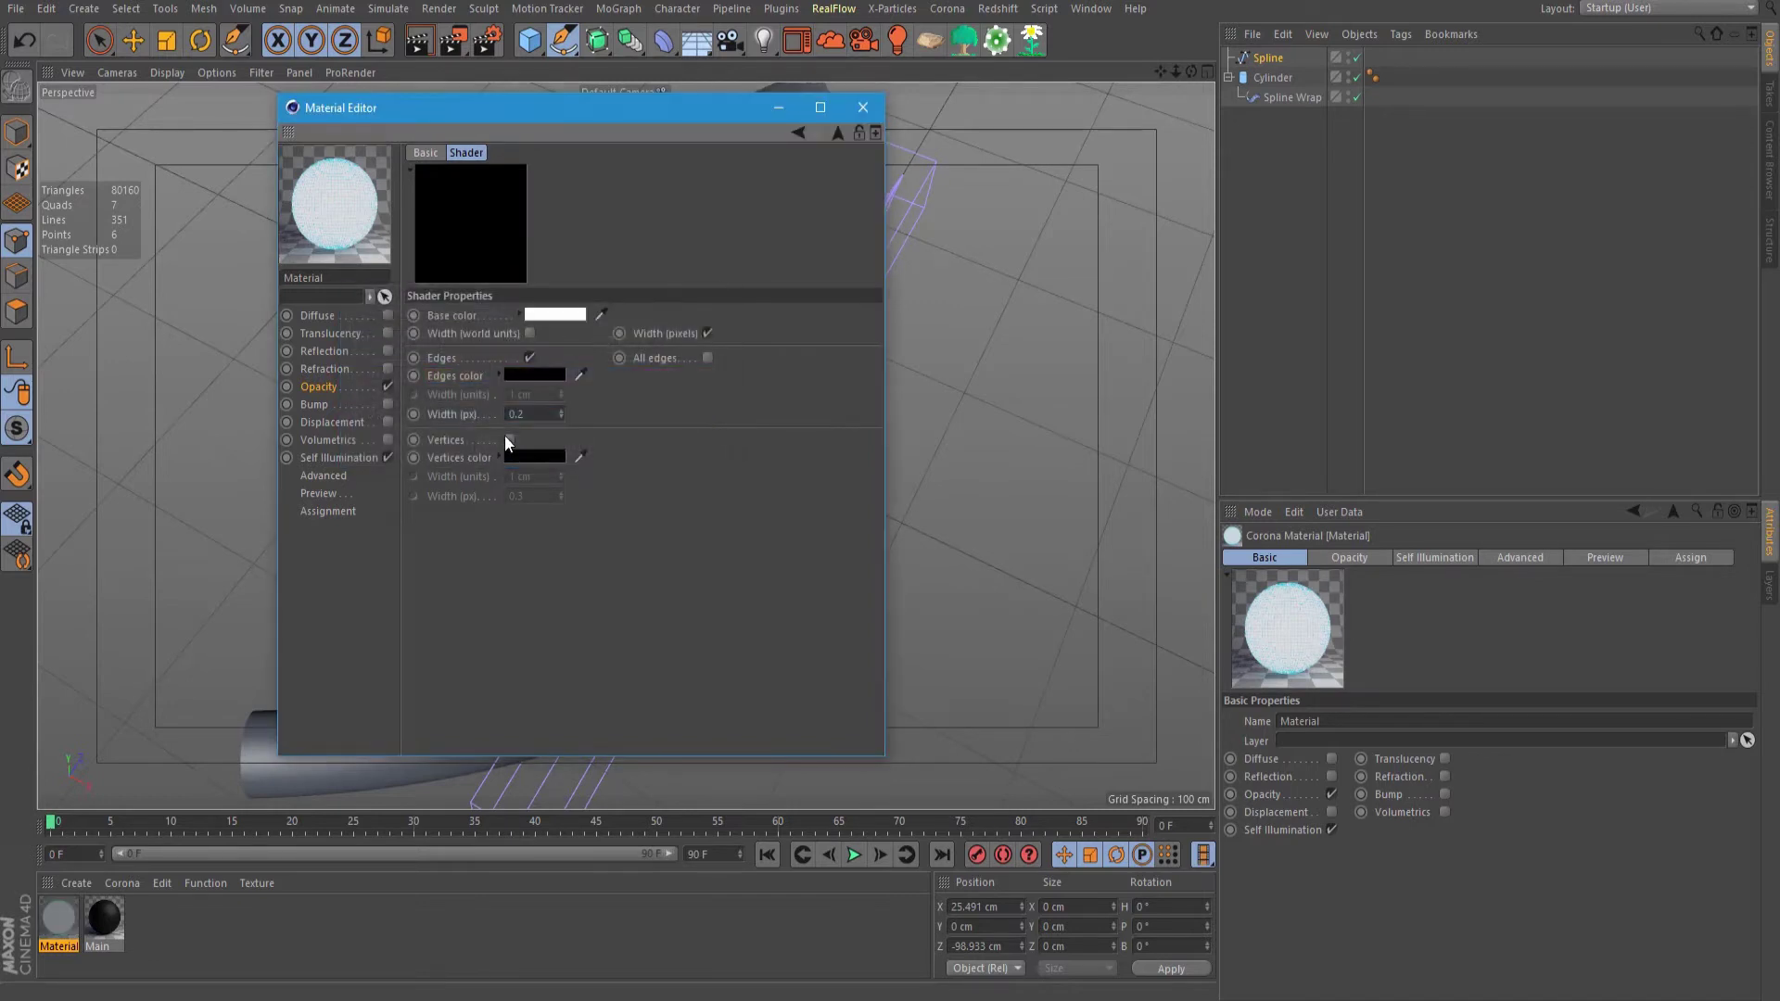
{"action": "left_click", "coordinate": [558, 316]}
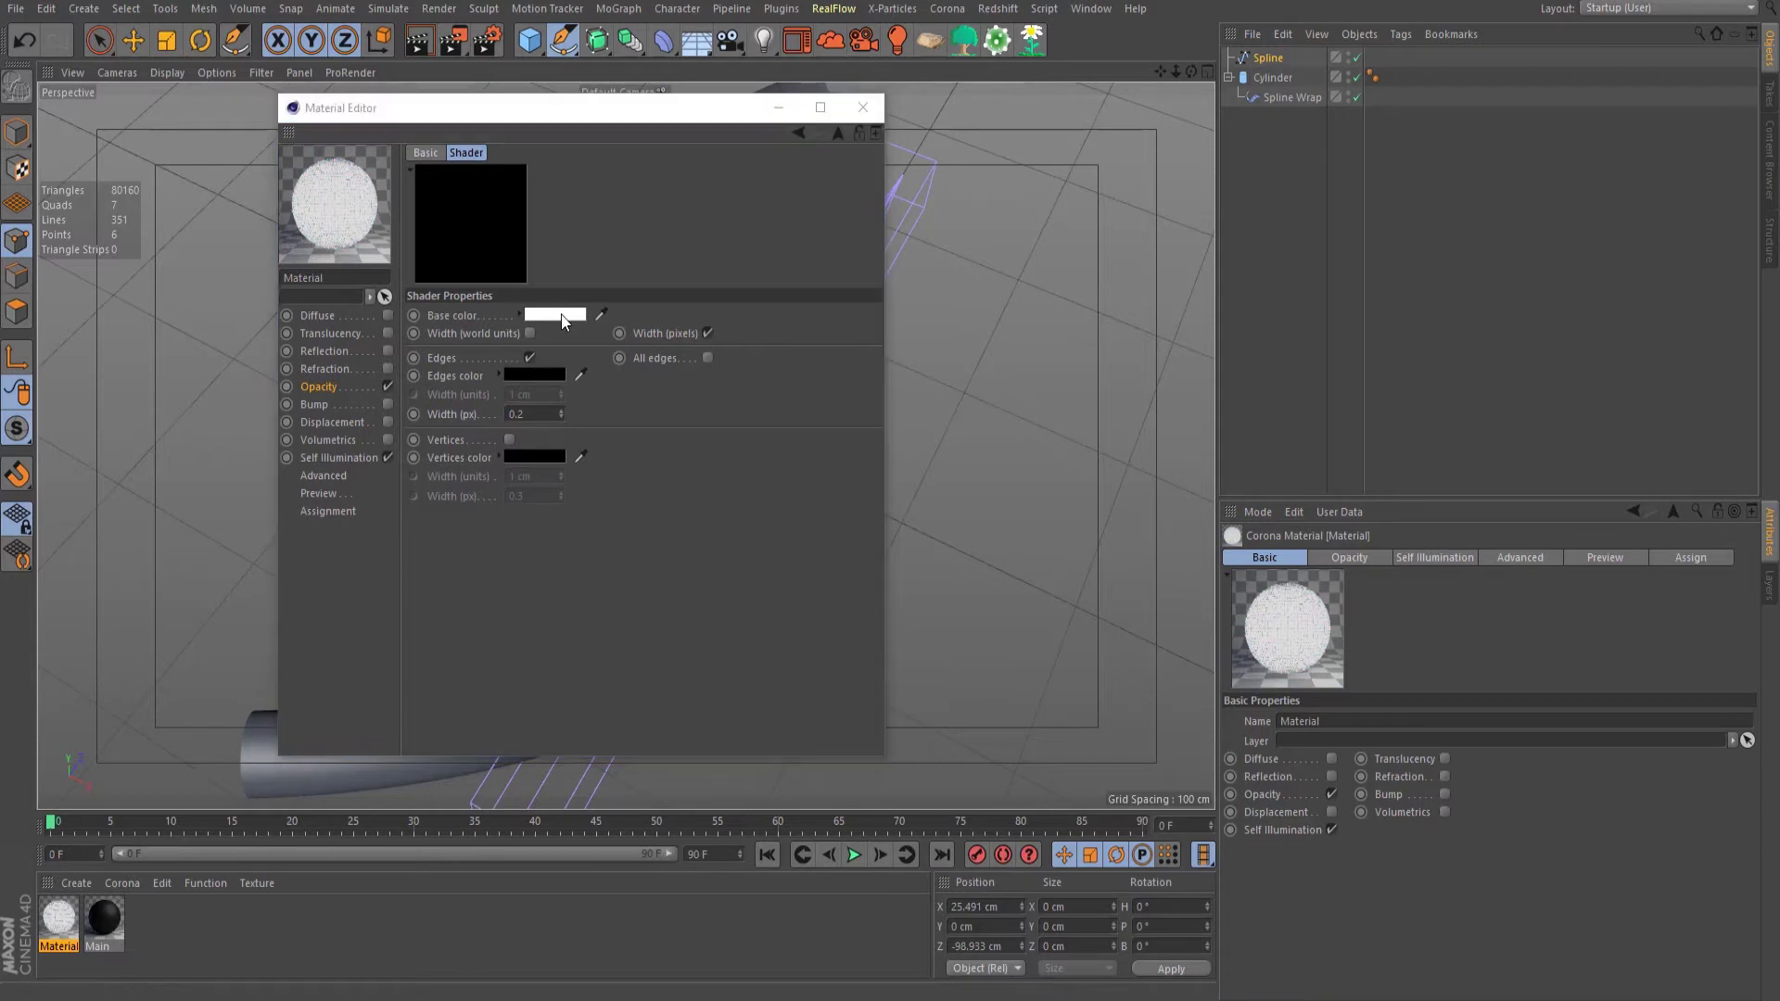
{"action": "left_click_drag", "start_coordinate": [719, 234], "coordinate": [785, 231]}
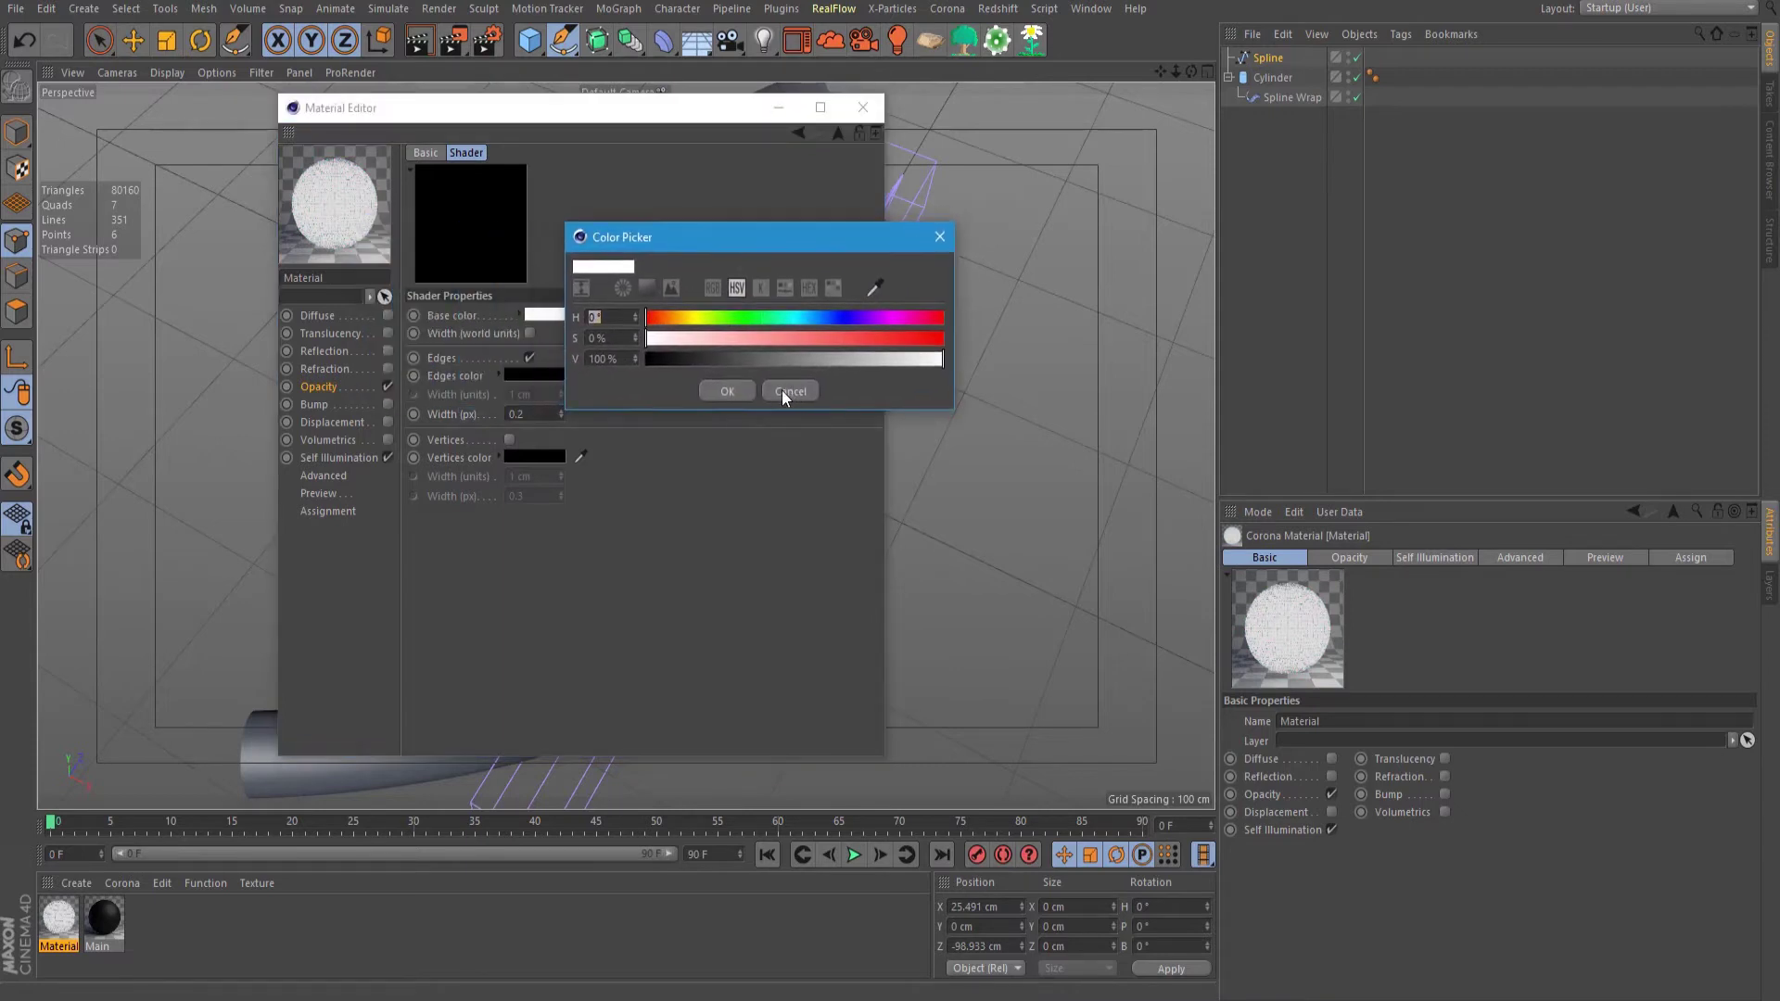
{"action": "left_click", "coordinate": [781, 391]}
{"action": "left_click", "coordinate": [541, 376]}
{"action": "left_click", "coordinate": [723, 415]}
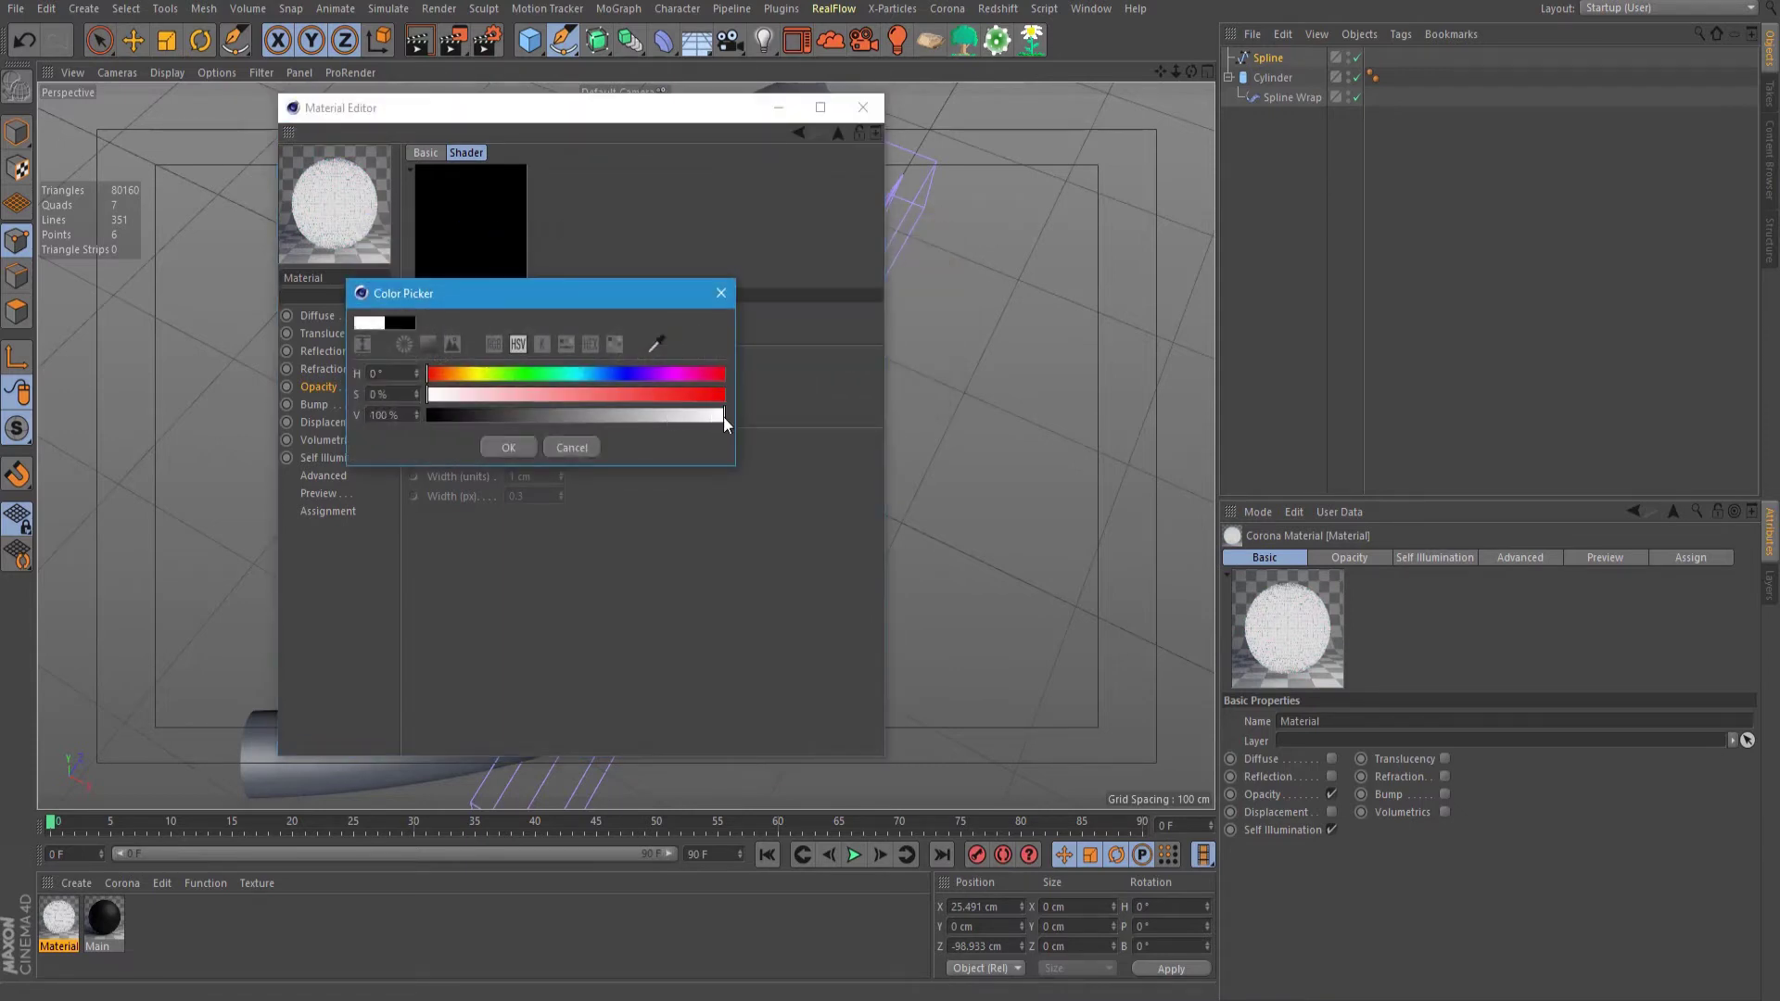
{"action": "left_click", "coordinate": [510, 448]}
{"action": "left_click", "coordinate": [554, 315]}
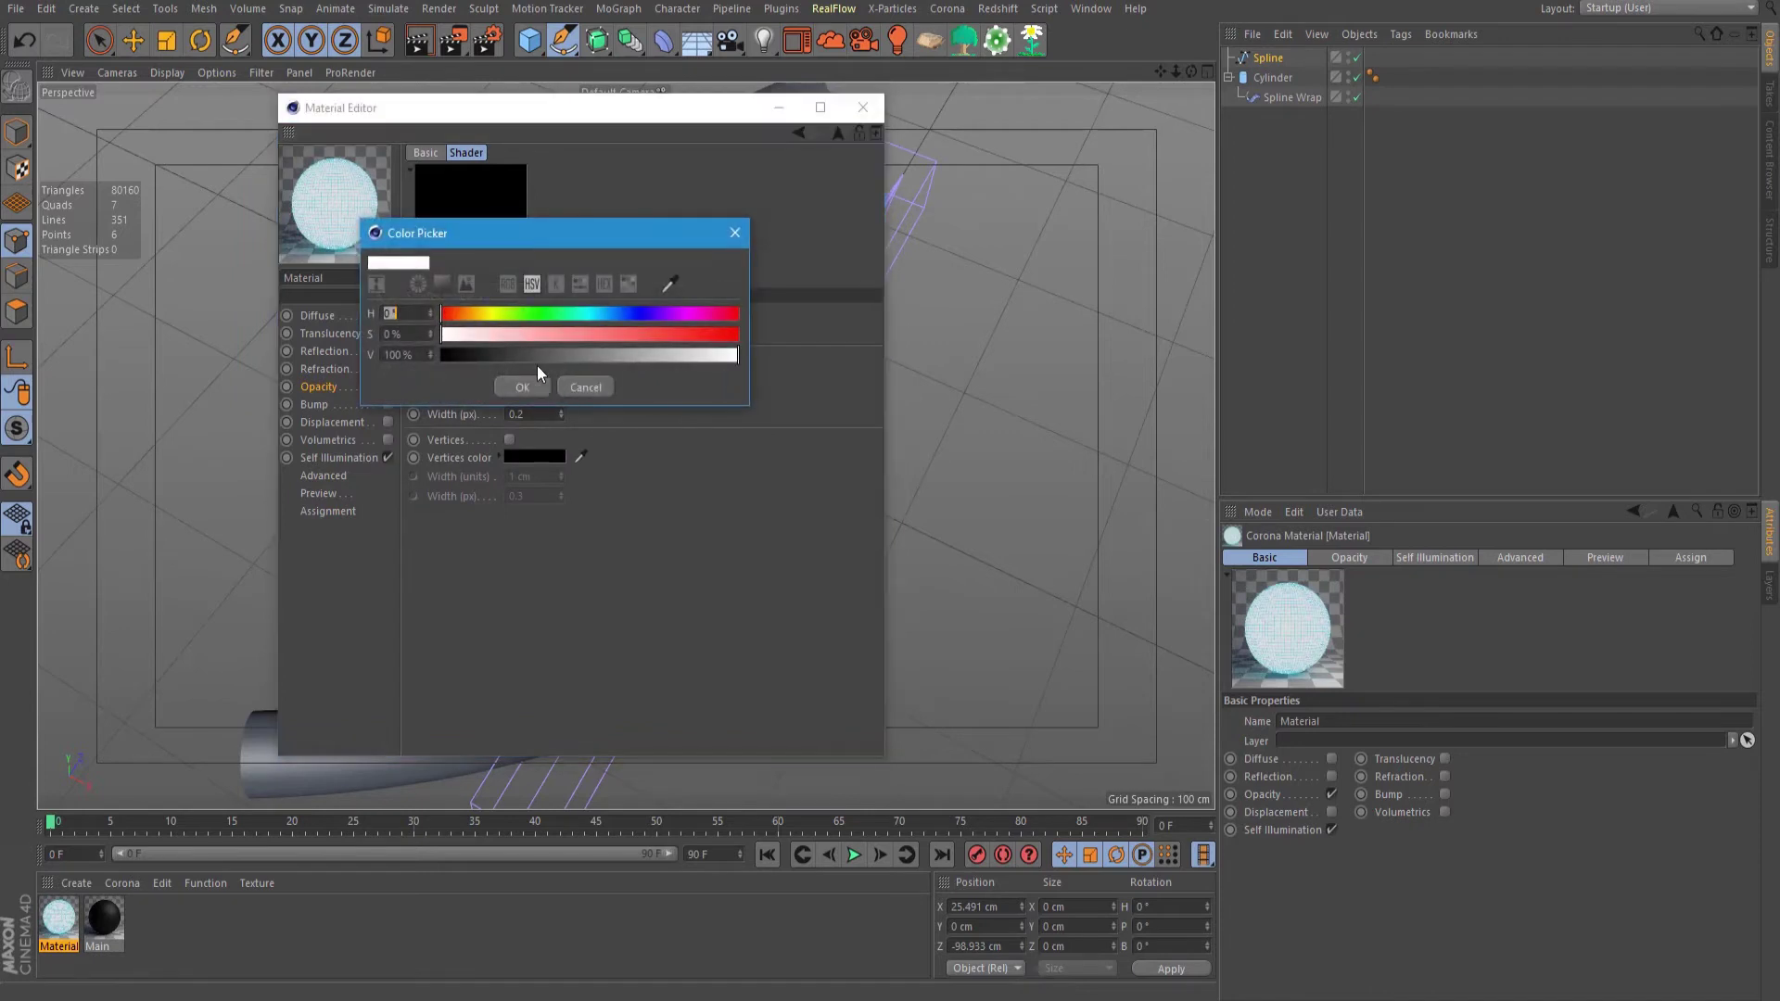
{"action": "left_click", "coordinate": [536, 367]}
{"action": "left_click", "coordinate": [531, 378]}
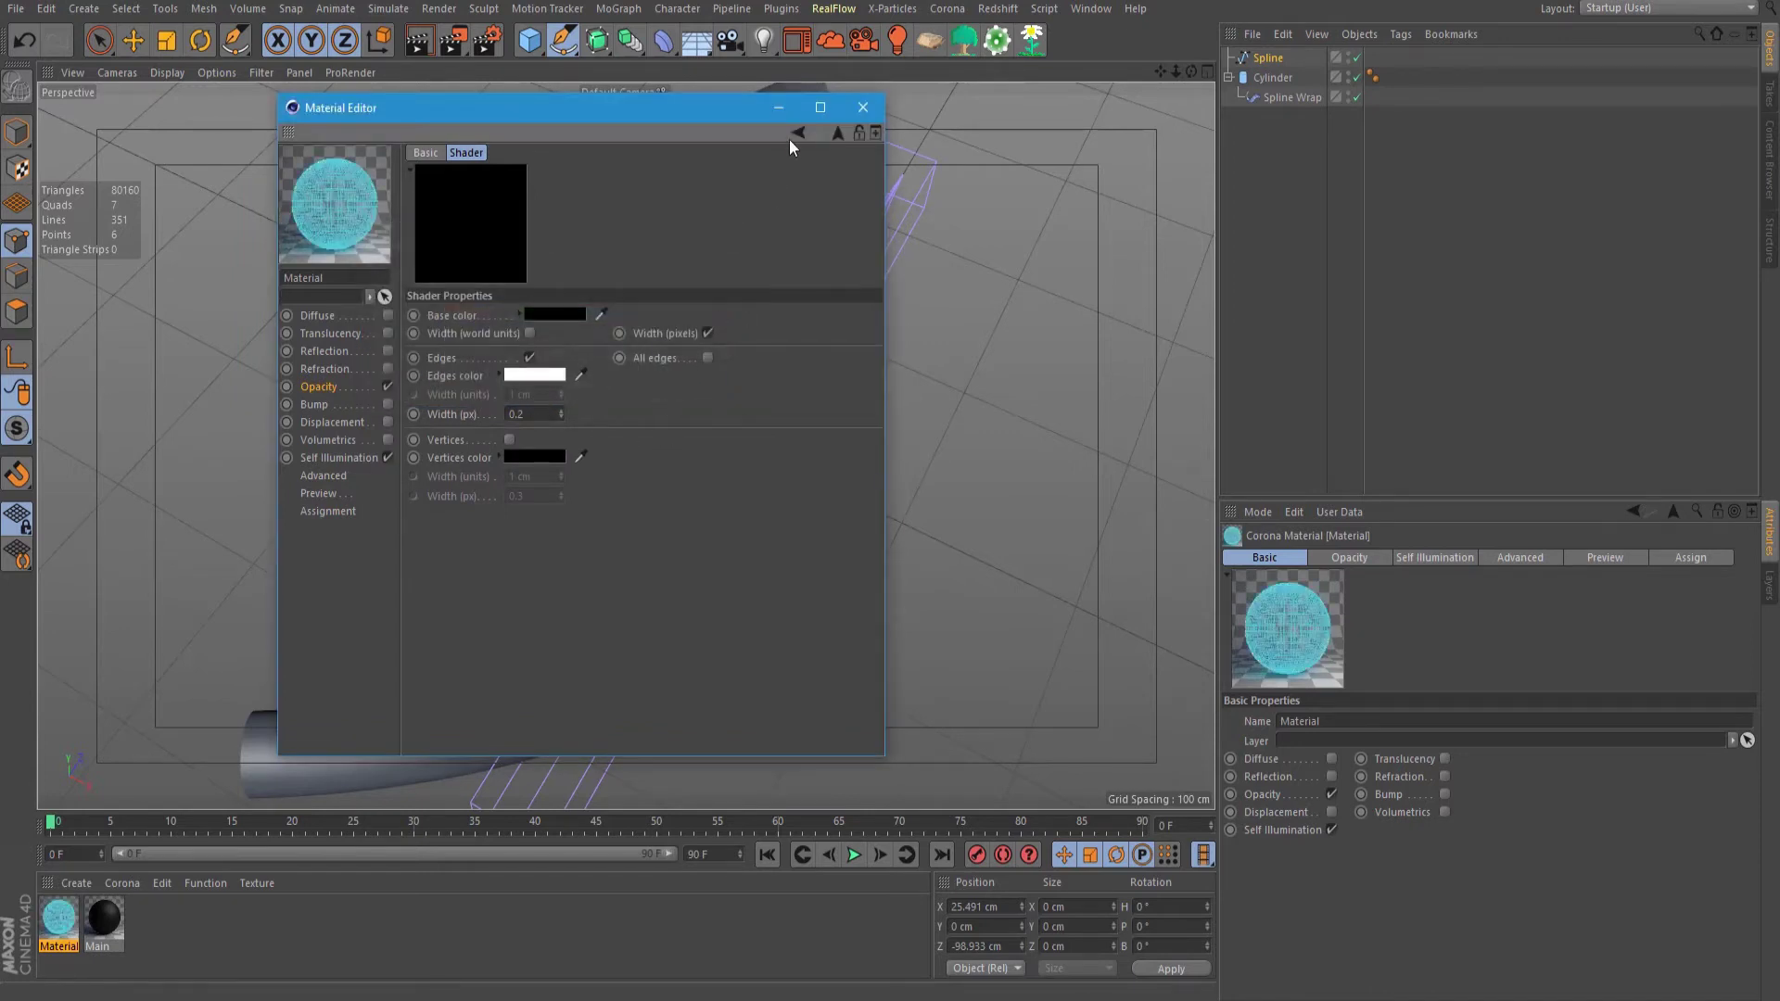
{"action": "left_click", "coordinate": [861, 109]}
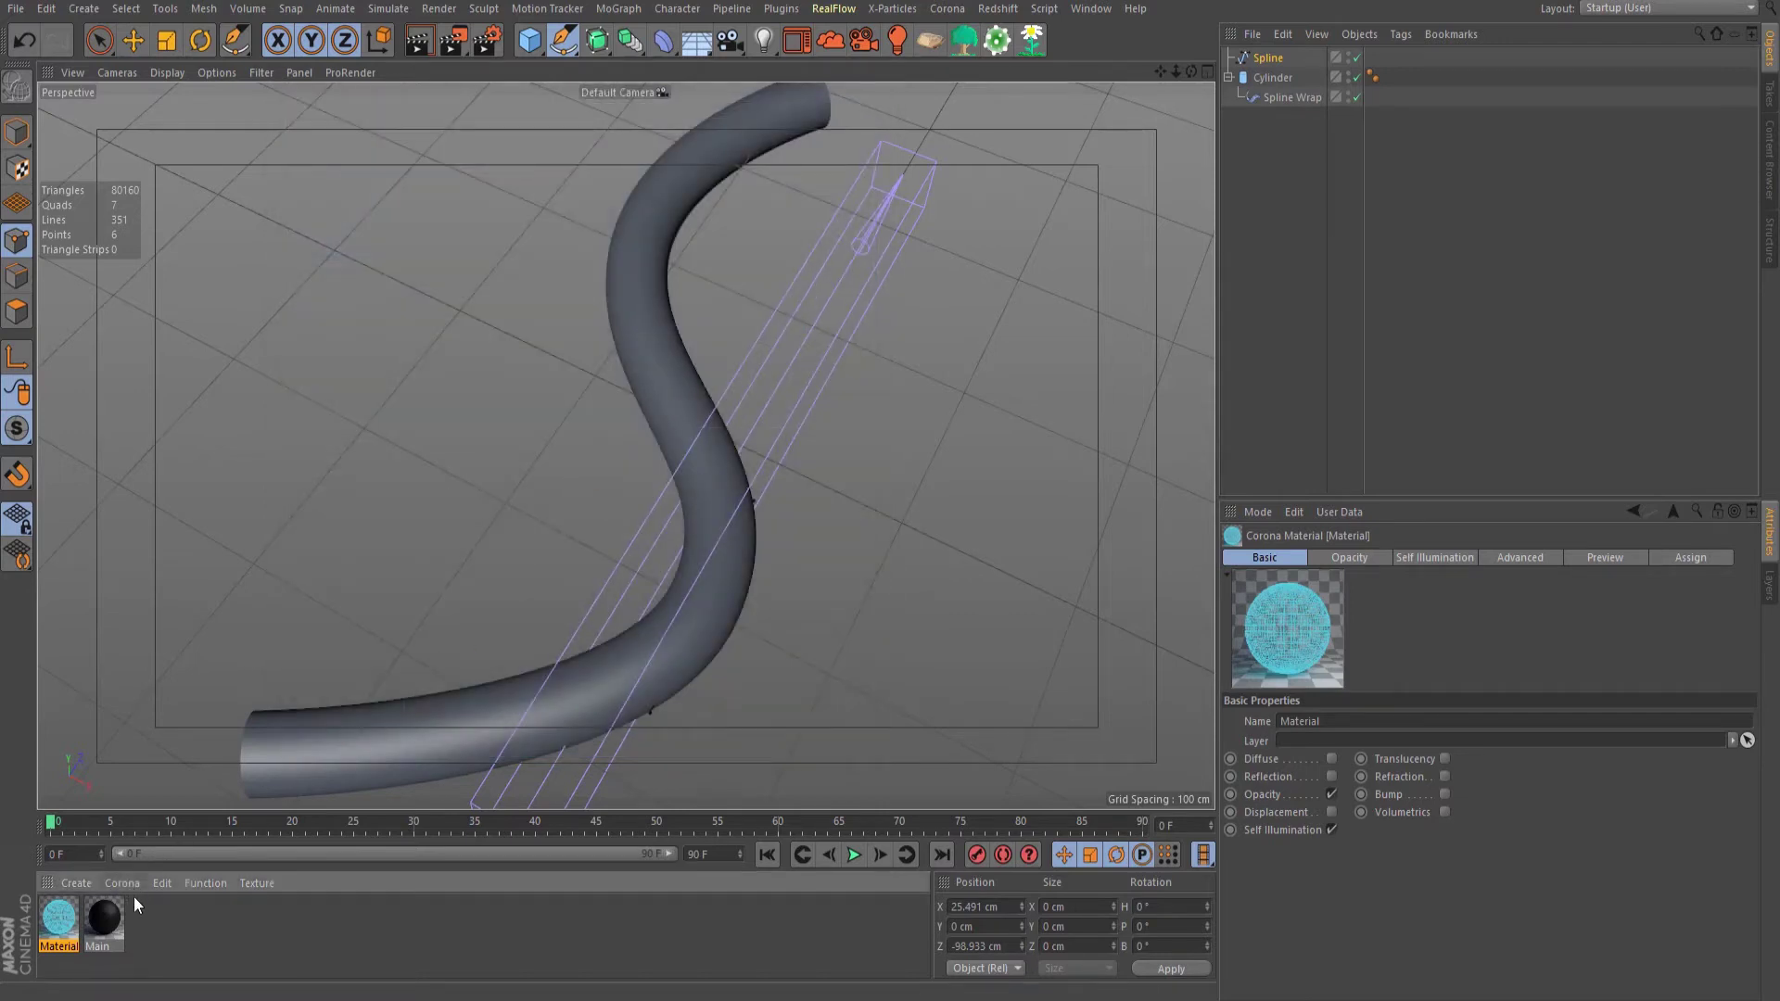
Step: Create a Corona Layered material and rename the cyan material to 'Wire'
{"action": "left_click", "coordinate": [124, 885]}
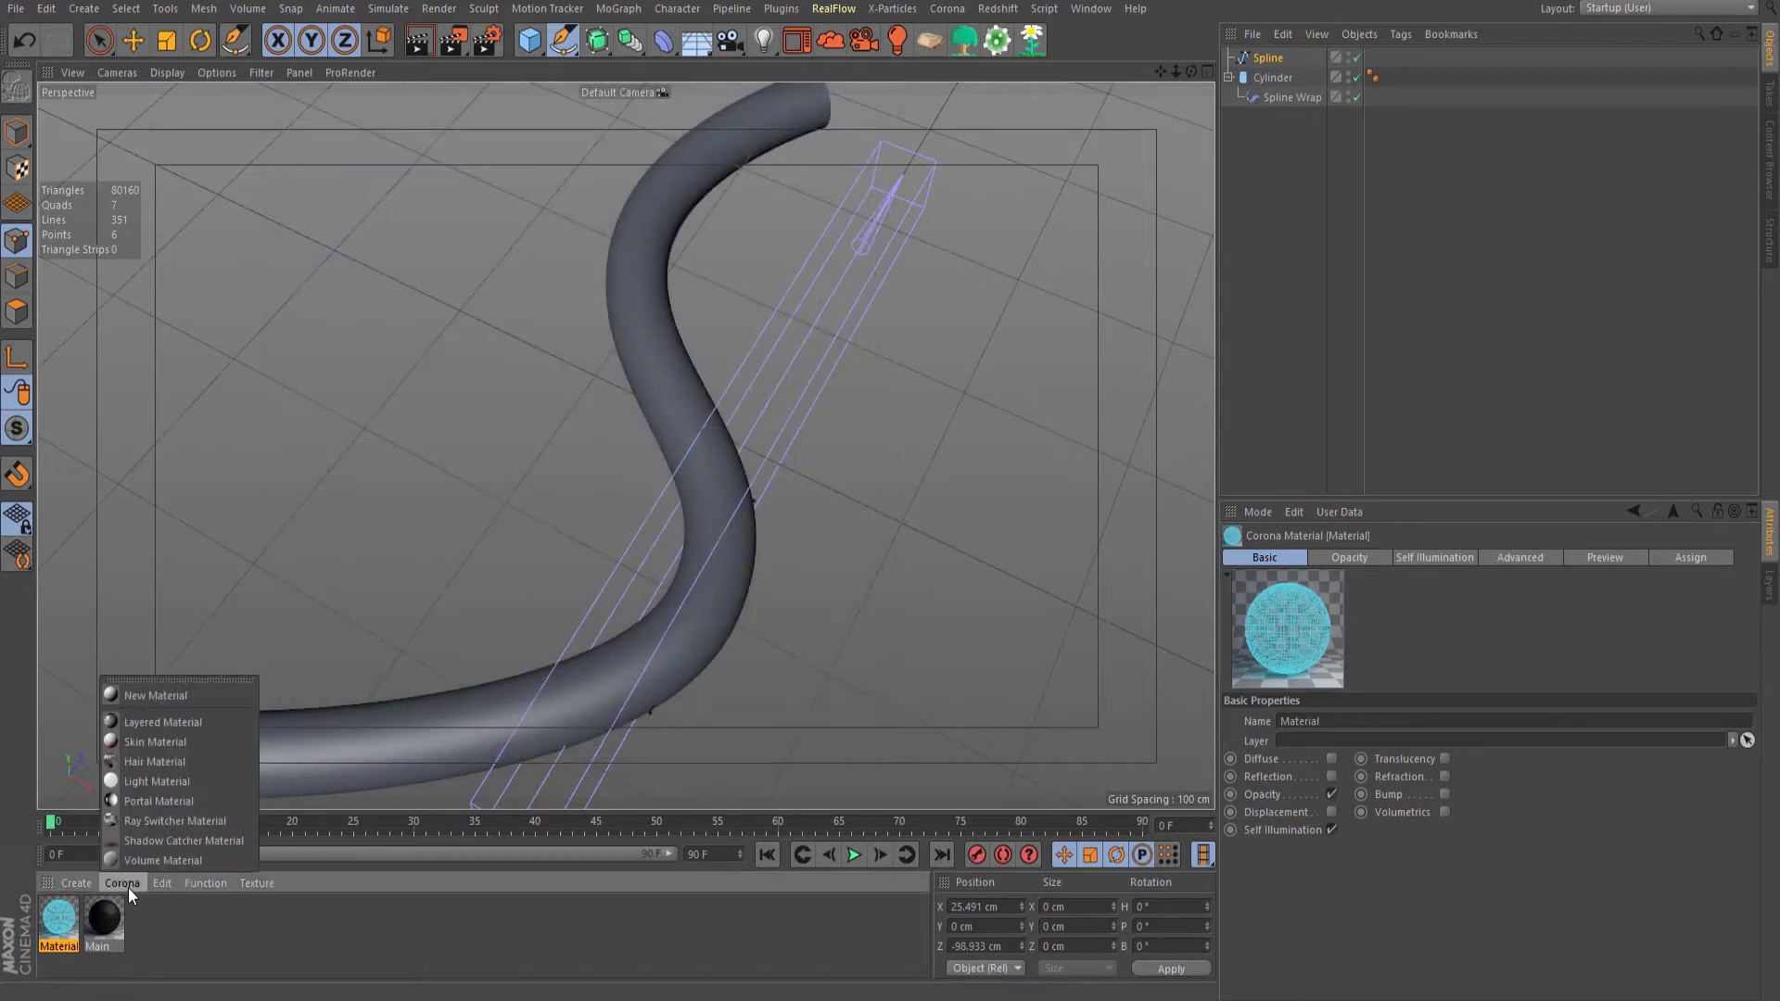
{"action": "left_click", "coordinate": [154, 723]}
{"action": "double_click", "coordinate": [59, 927]}
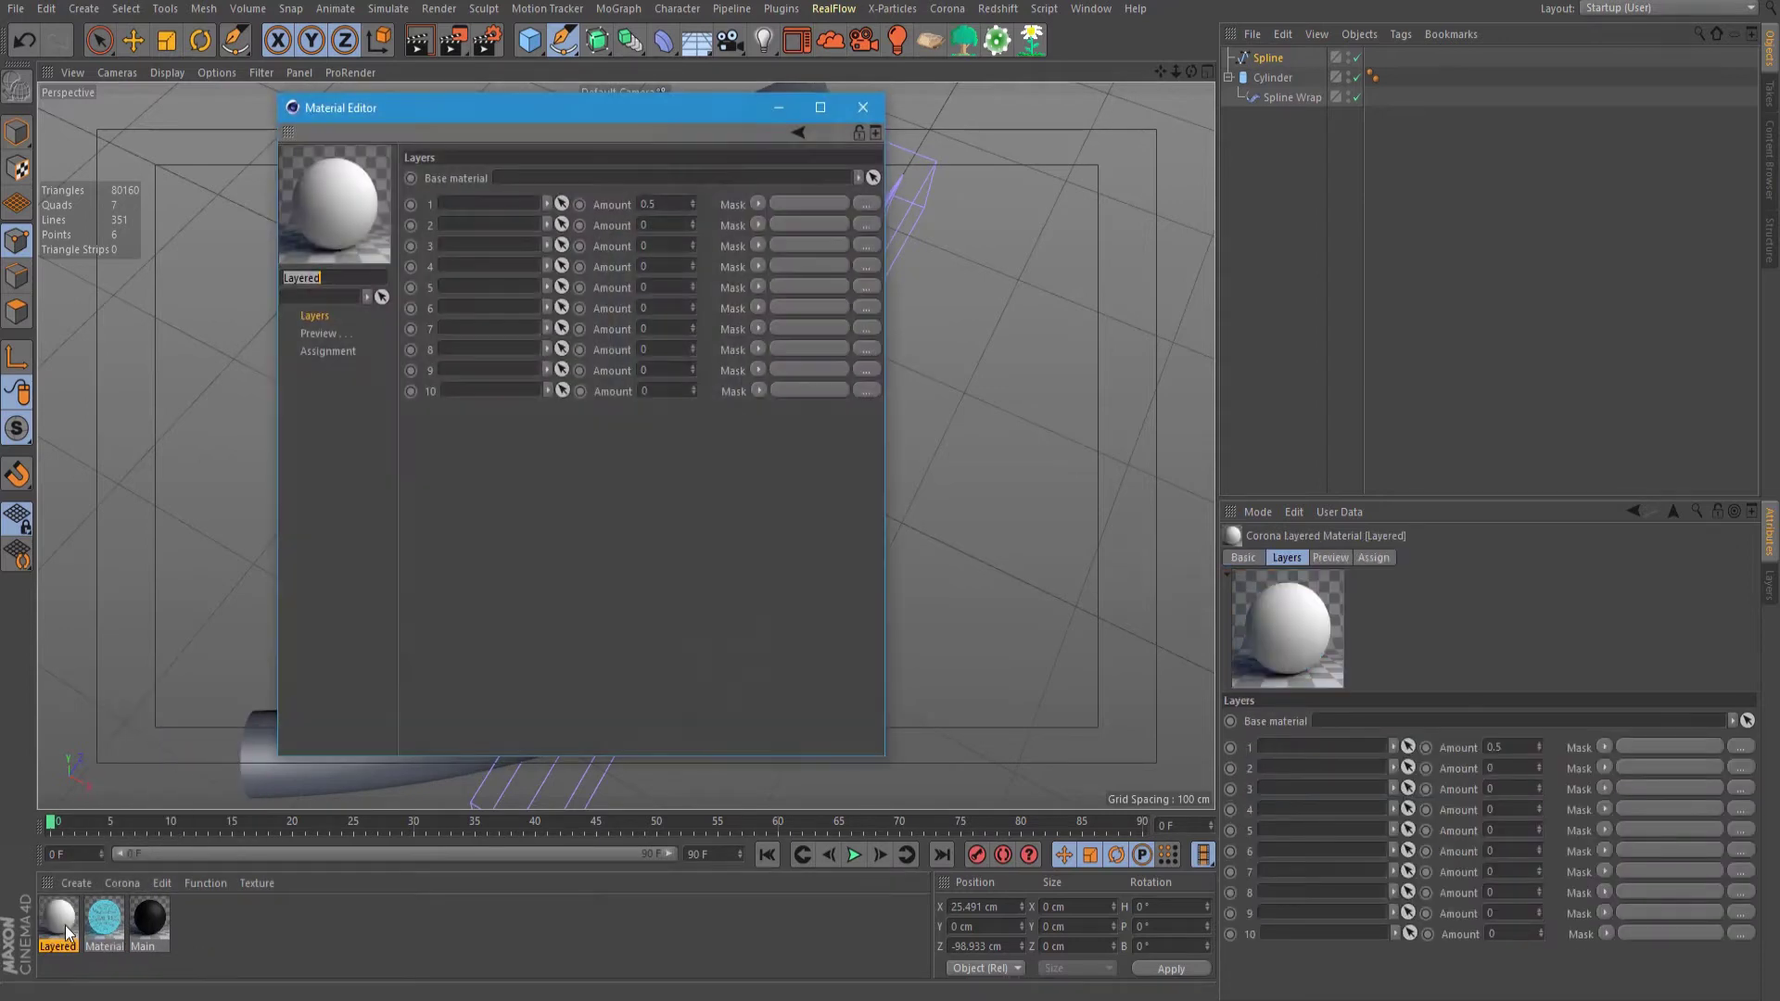
{"action": "left_click_drag", "start_coordinate": [539, 108], "coordinate": [779, 123]}
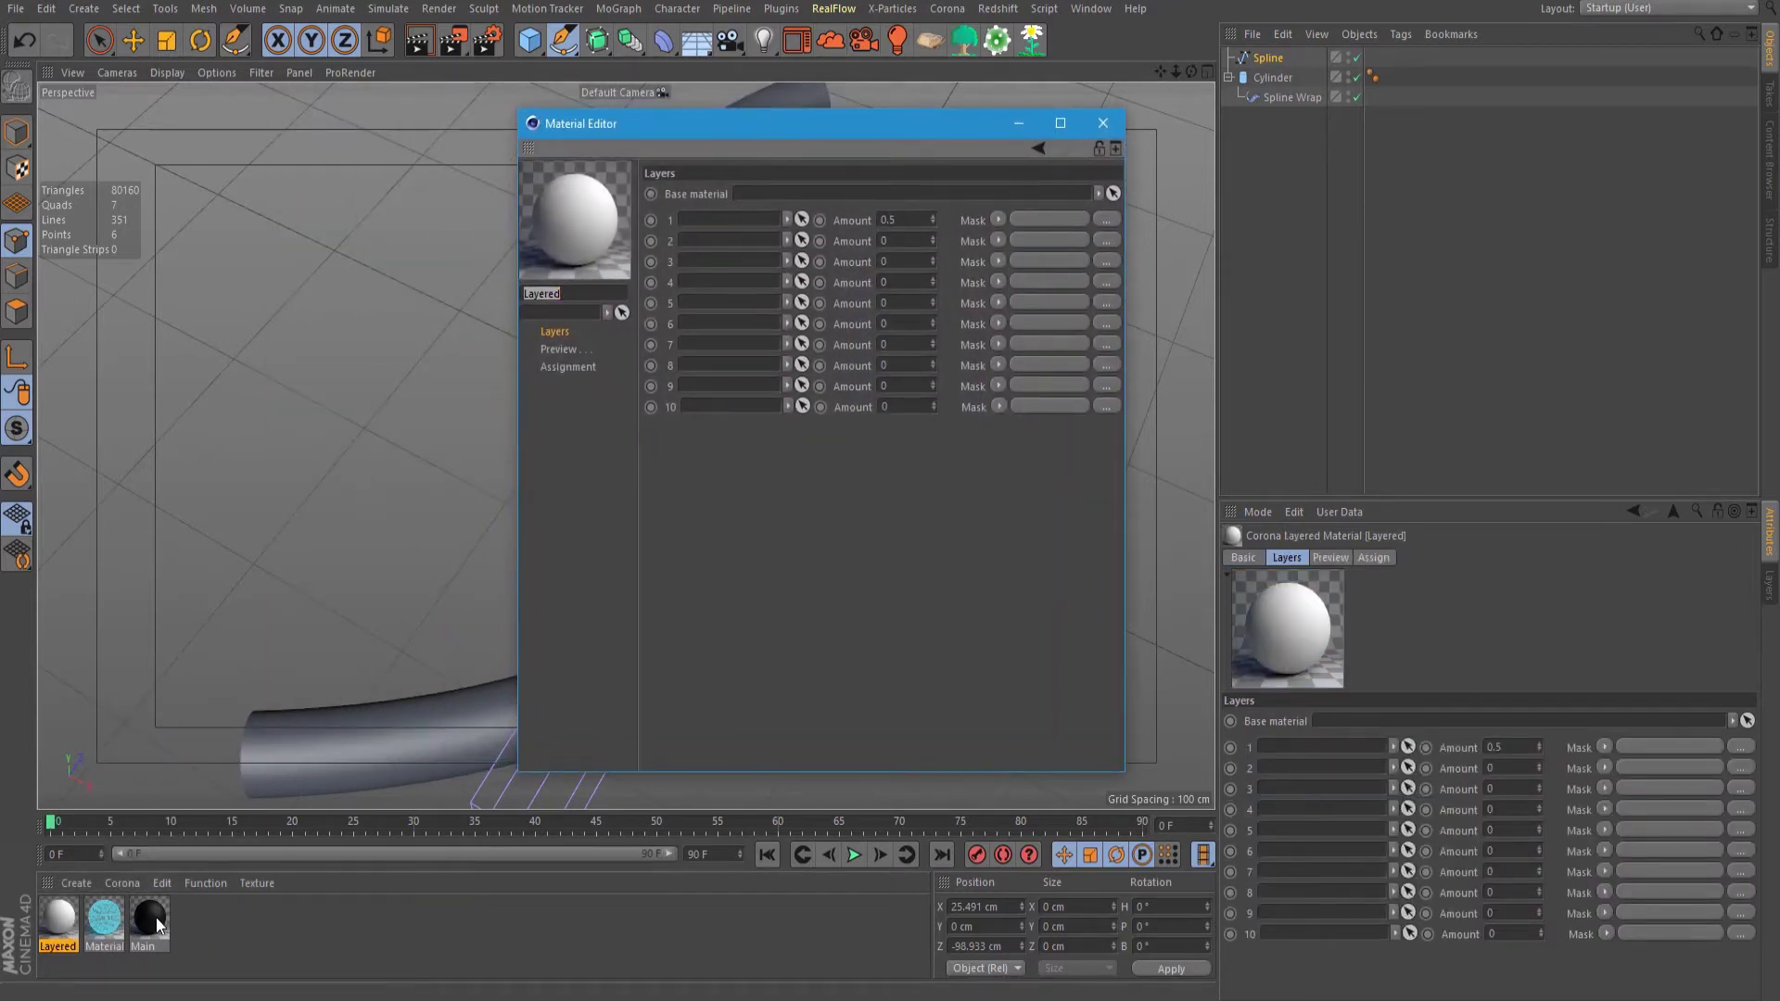
{"action": "double_click", "coordinate": [113, 946]}
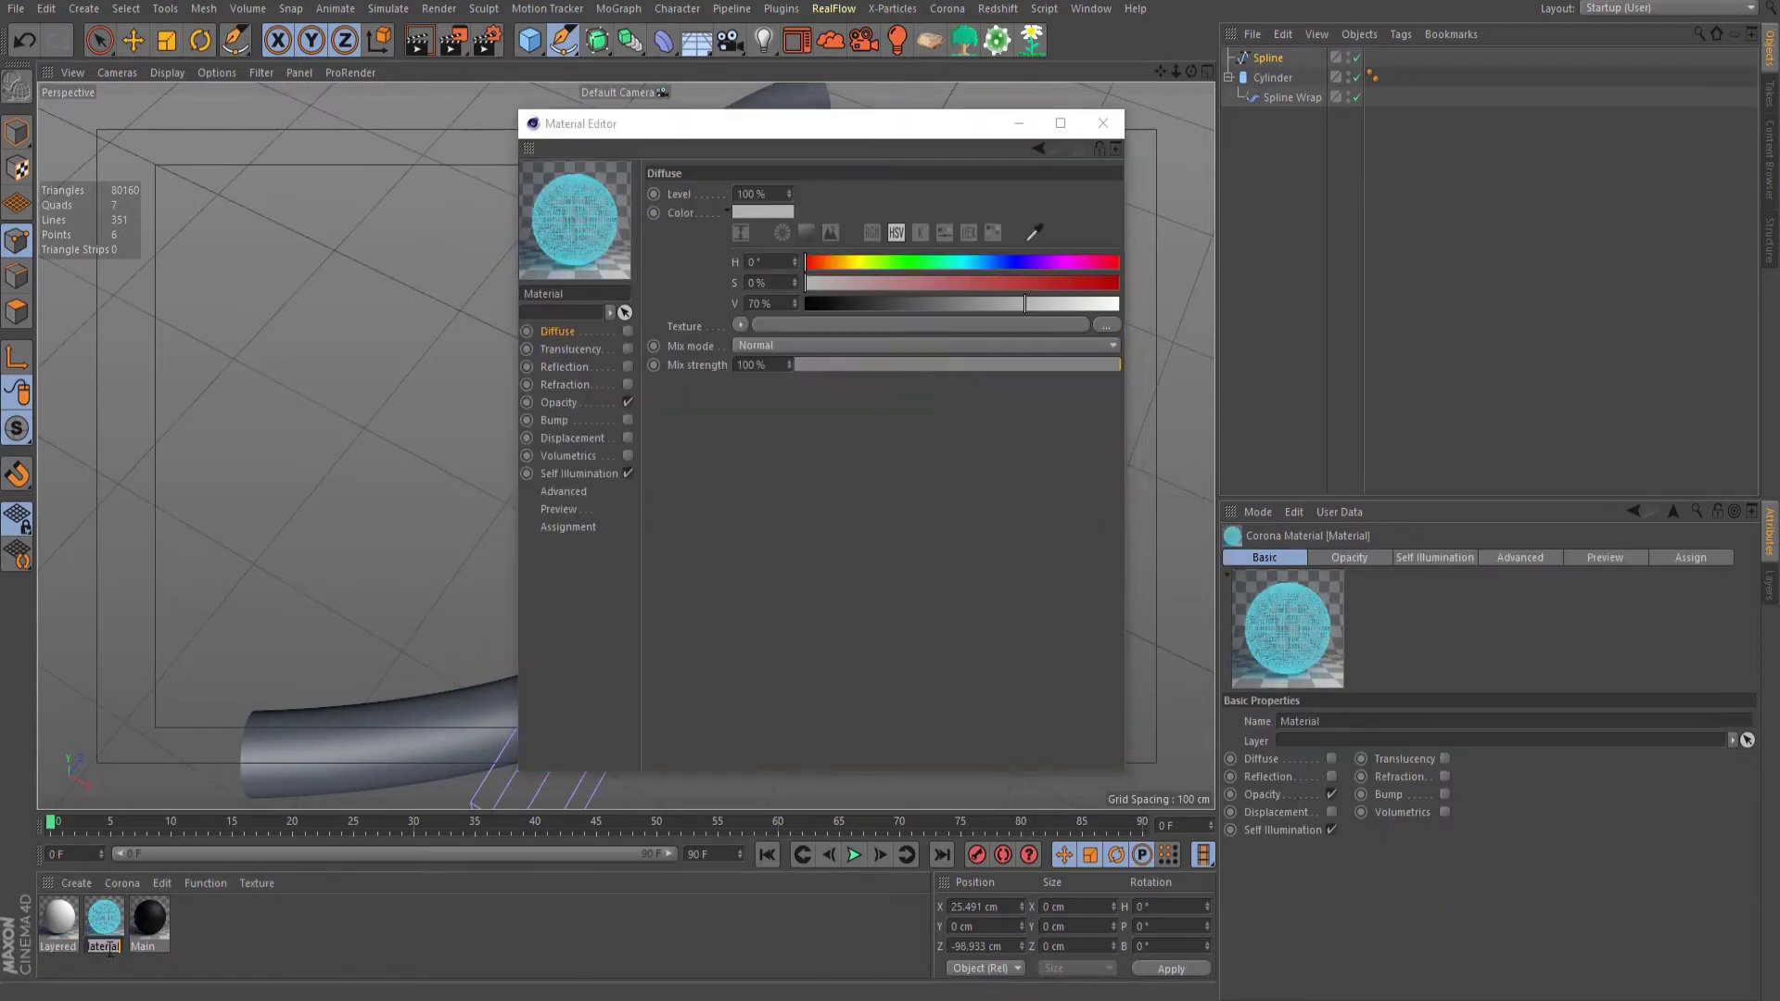
{"action": "type", "text": "Wire"}
Step: Set Main as the Layered base material and Wire as layer 1 with amount 1
{"action": "left_click", "coordinate": [152, 924]}
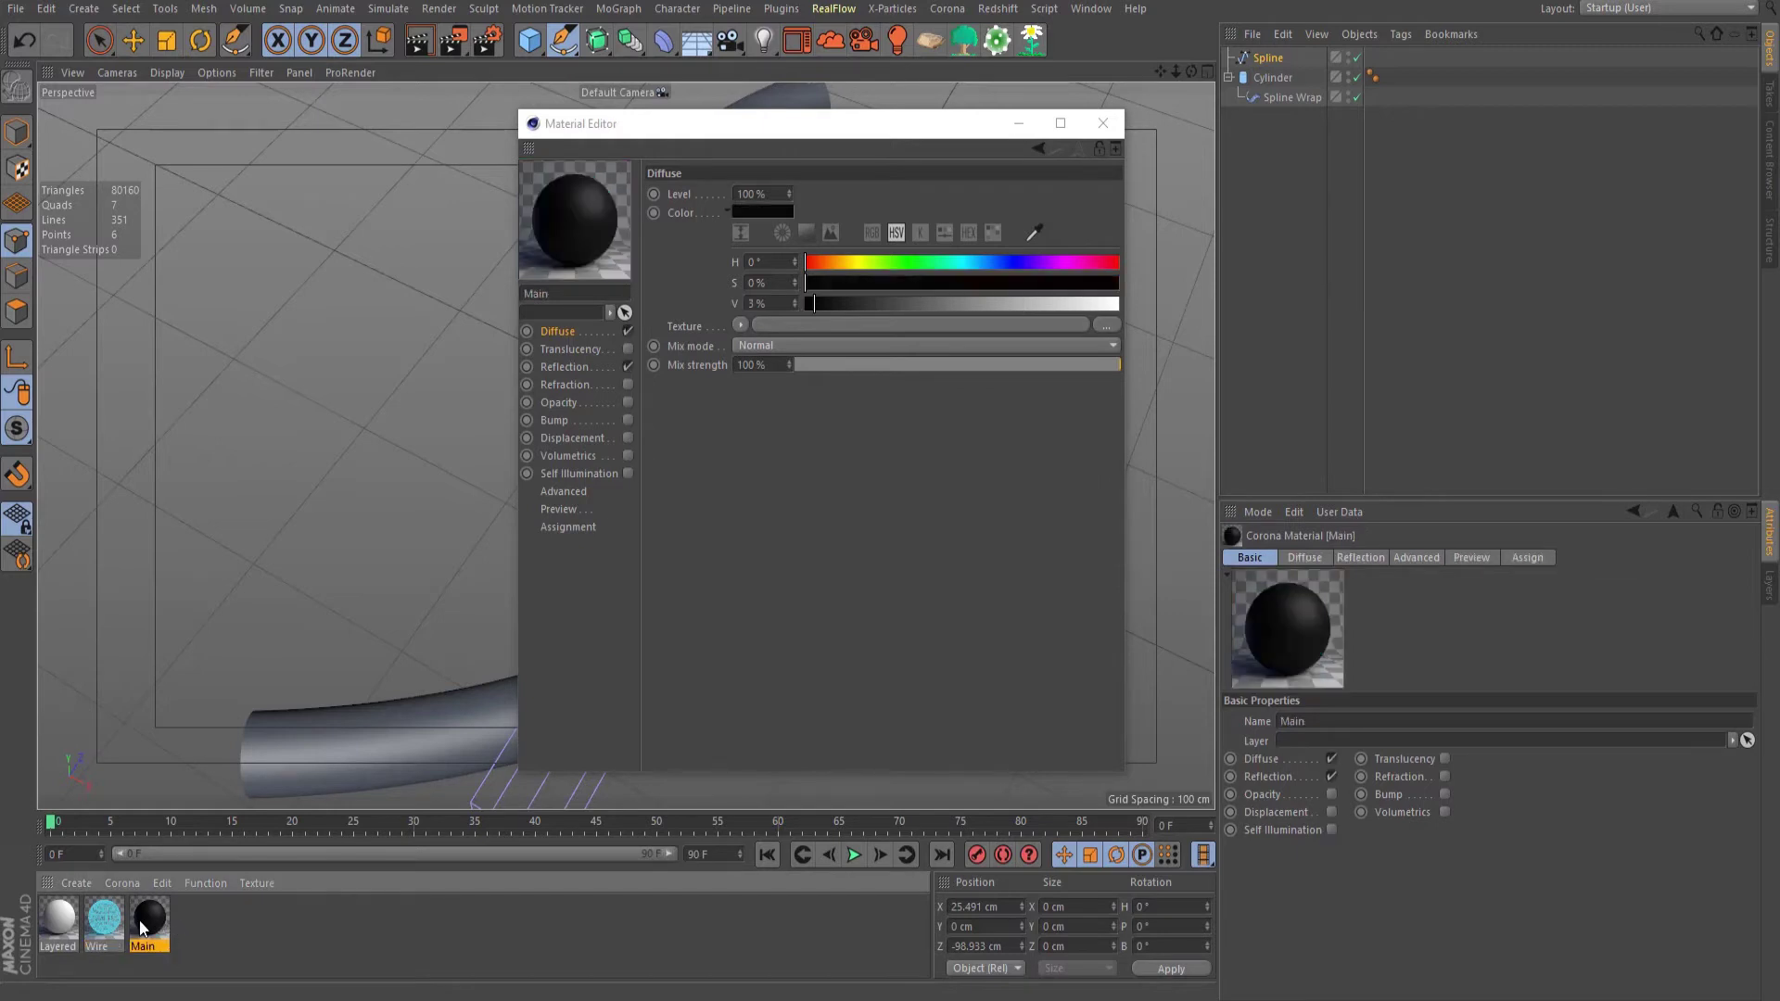
{"action": "left_click", "coordinate": [61, 923]}
{"action": "left_click_drag", "start_coordinate": [145, 922], "coordinate": [745, 194]}
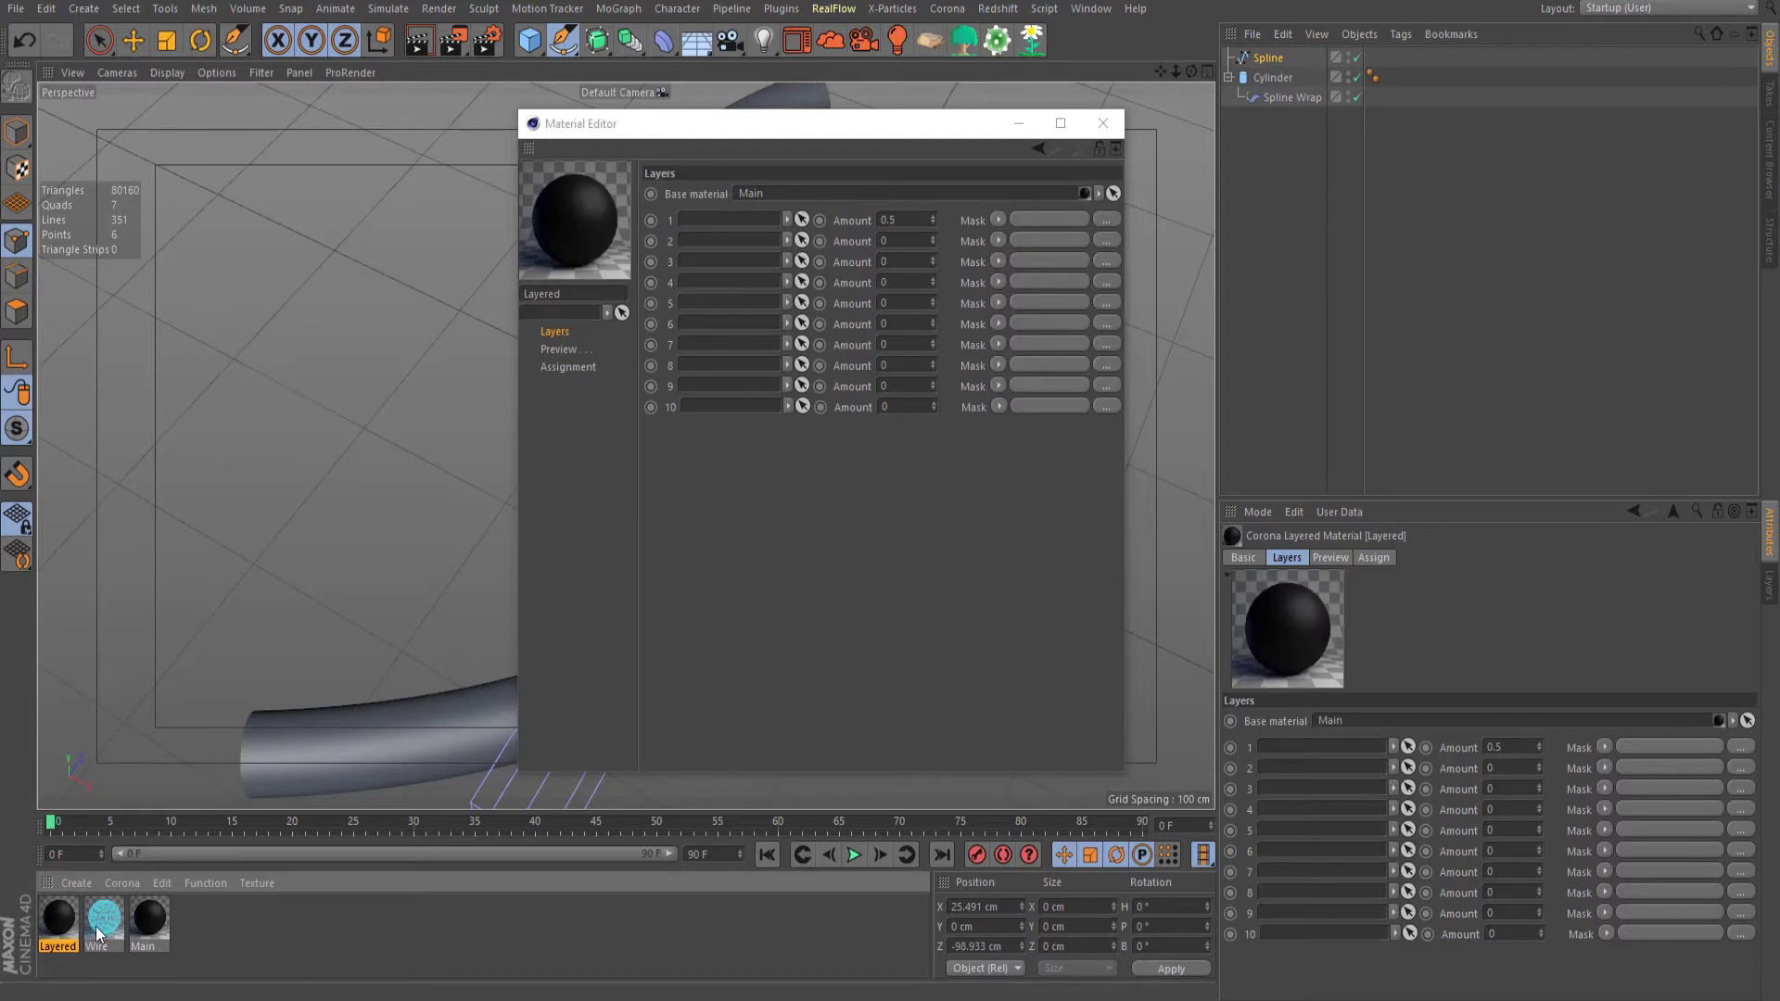
{"action": "left_click_drag", "start_coordinate": [97, 926], "coordinate": [719, 226]}
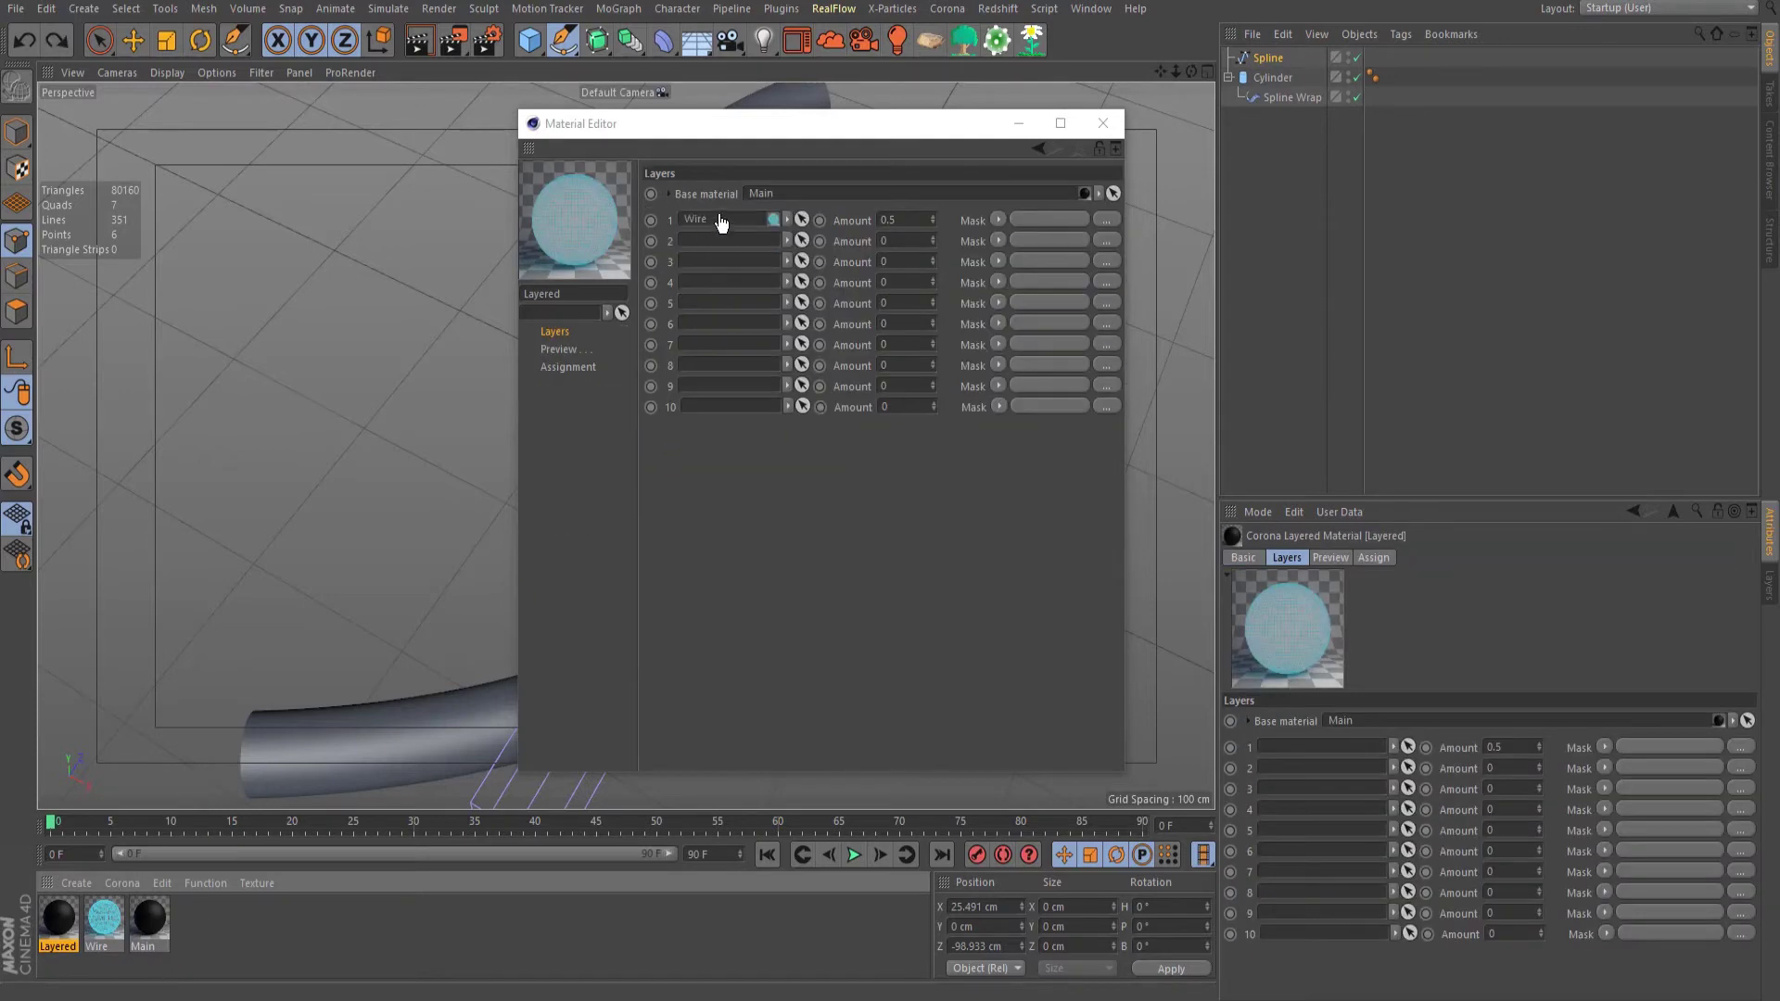
{"action": "left_click", "coordinate": [887, 219]}
{"action": "type", "text": "1"}
{"action": "key", "text": "Return"}
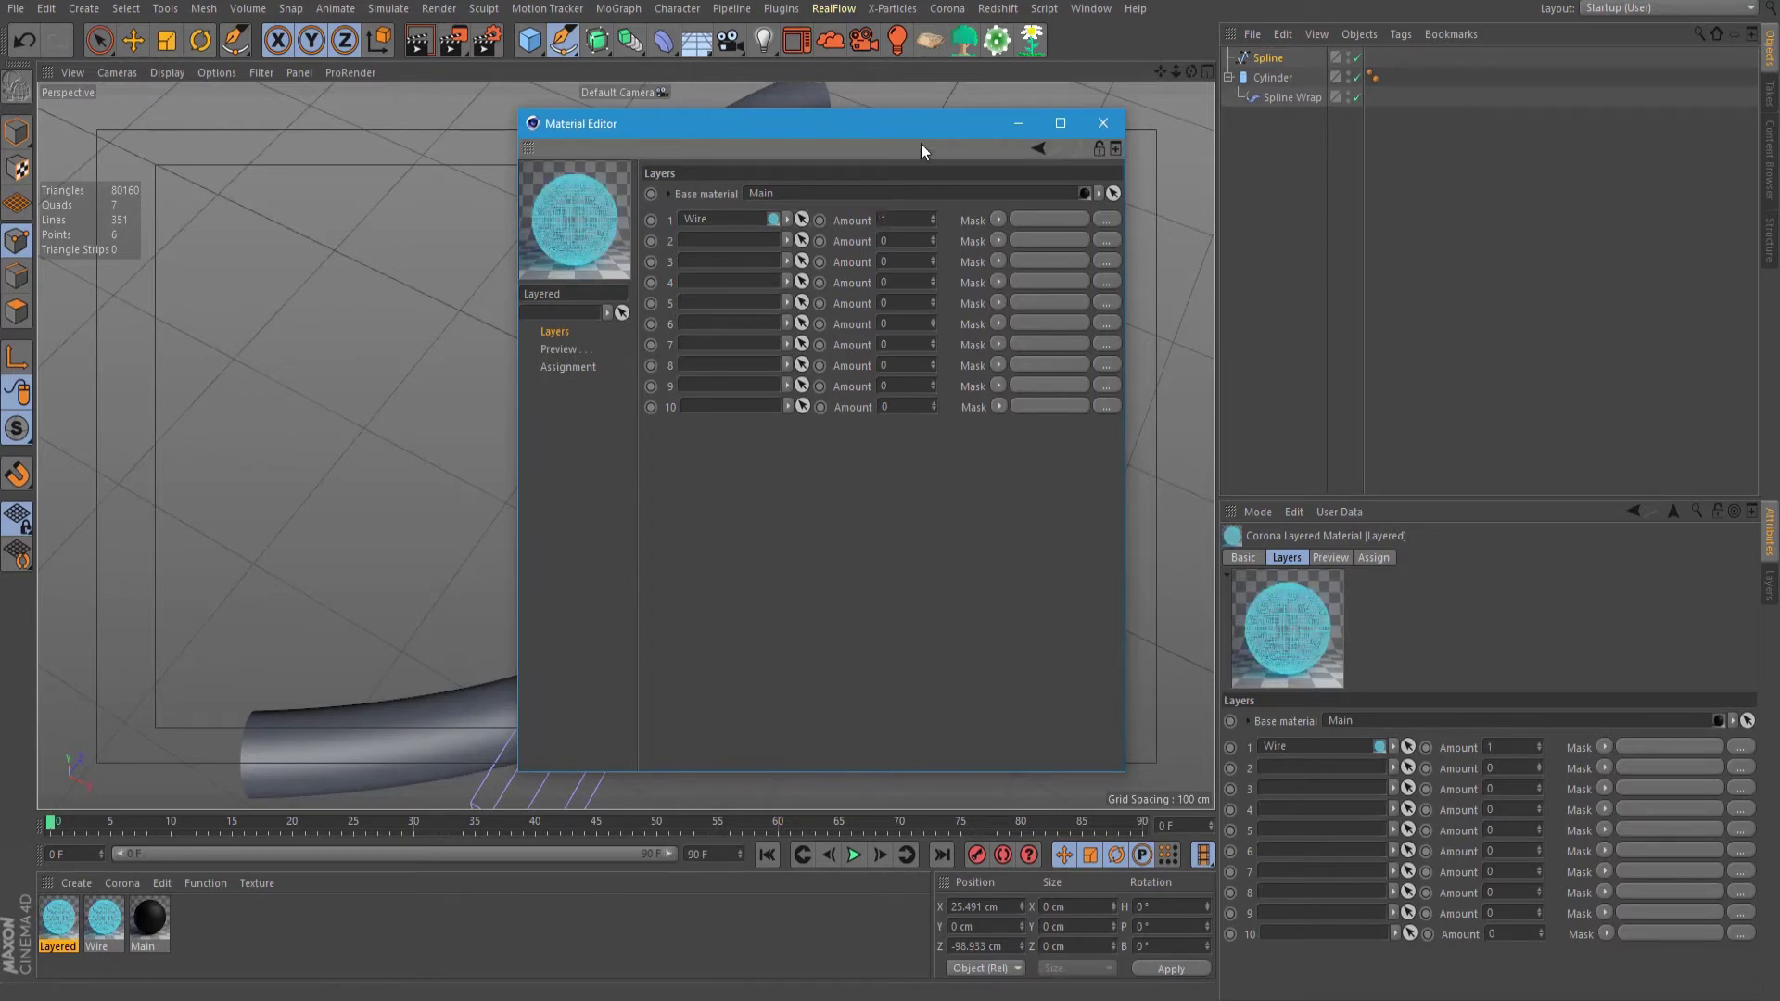
{"action": "mouse_move", "coordinate": [919, 129]}
{"action": "left_mouse_down"}
{"action": "mouse_move", "coordinate": [865, 137]}
{"action": "mouse_move", "coordinate": [899, 131]}
{"action": "left_mouse_up"}
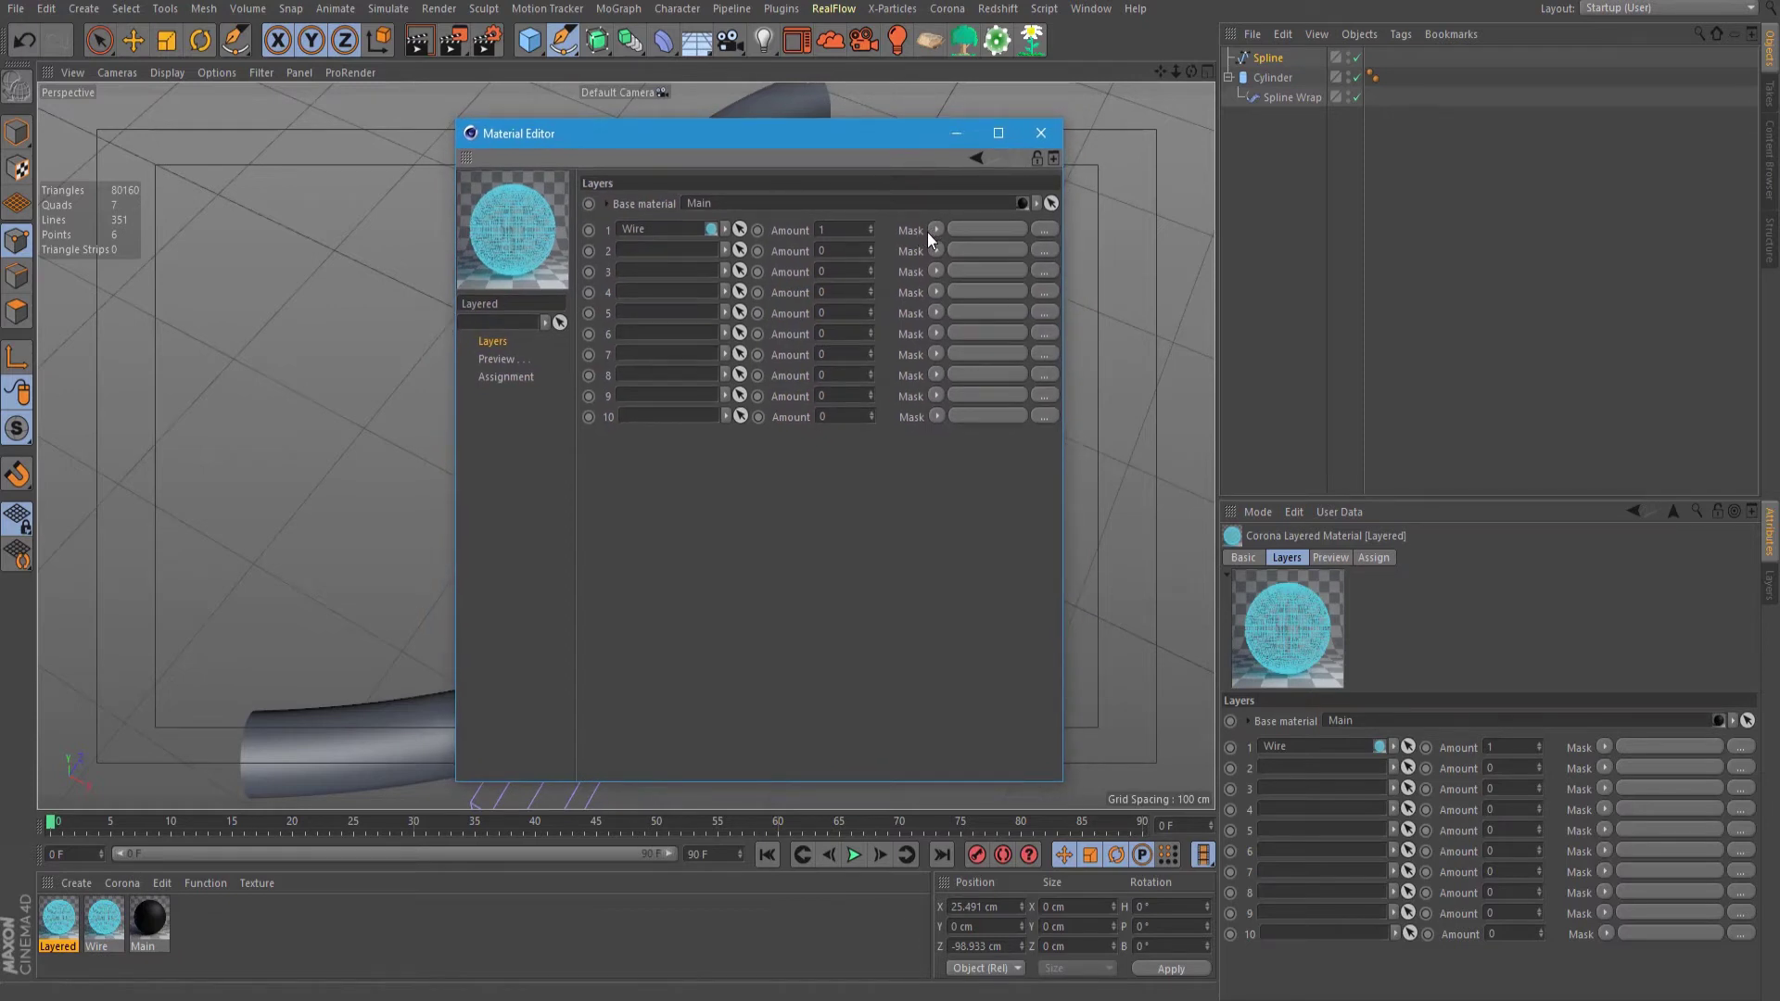
Step: Use a 2D - V Gradient shader as layer 1's mask
{"action": "left_click", "coordinate": [935, 229]}
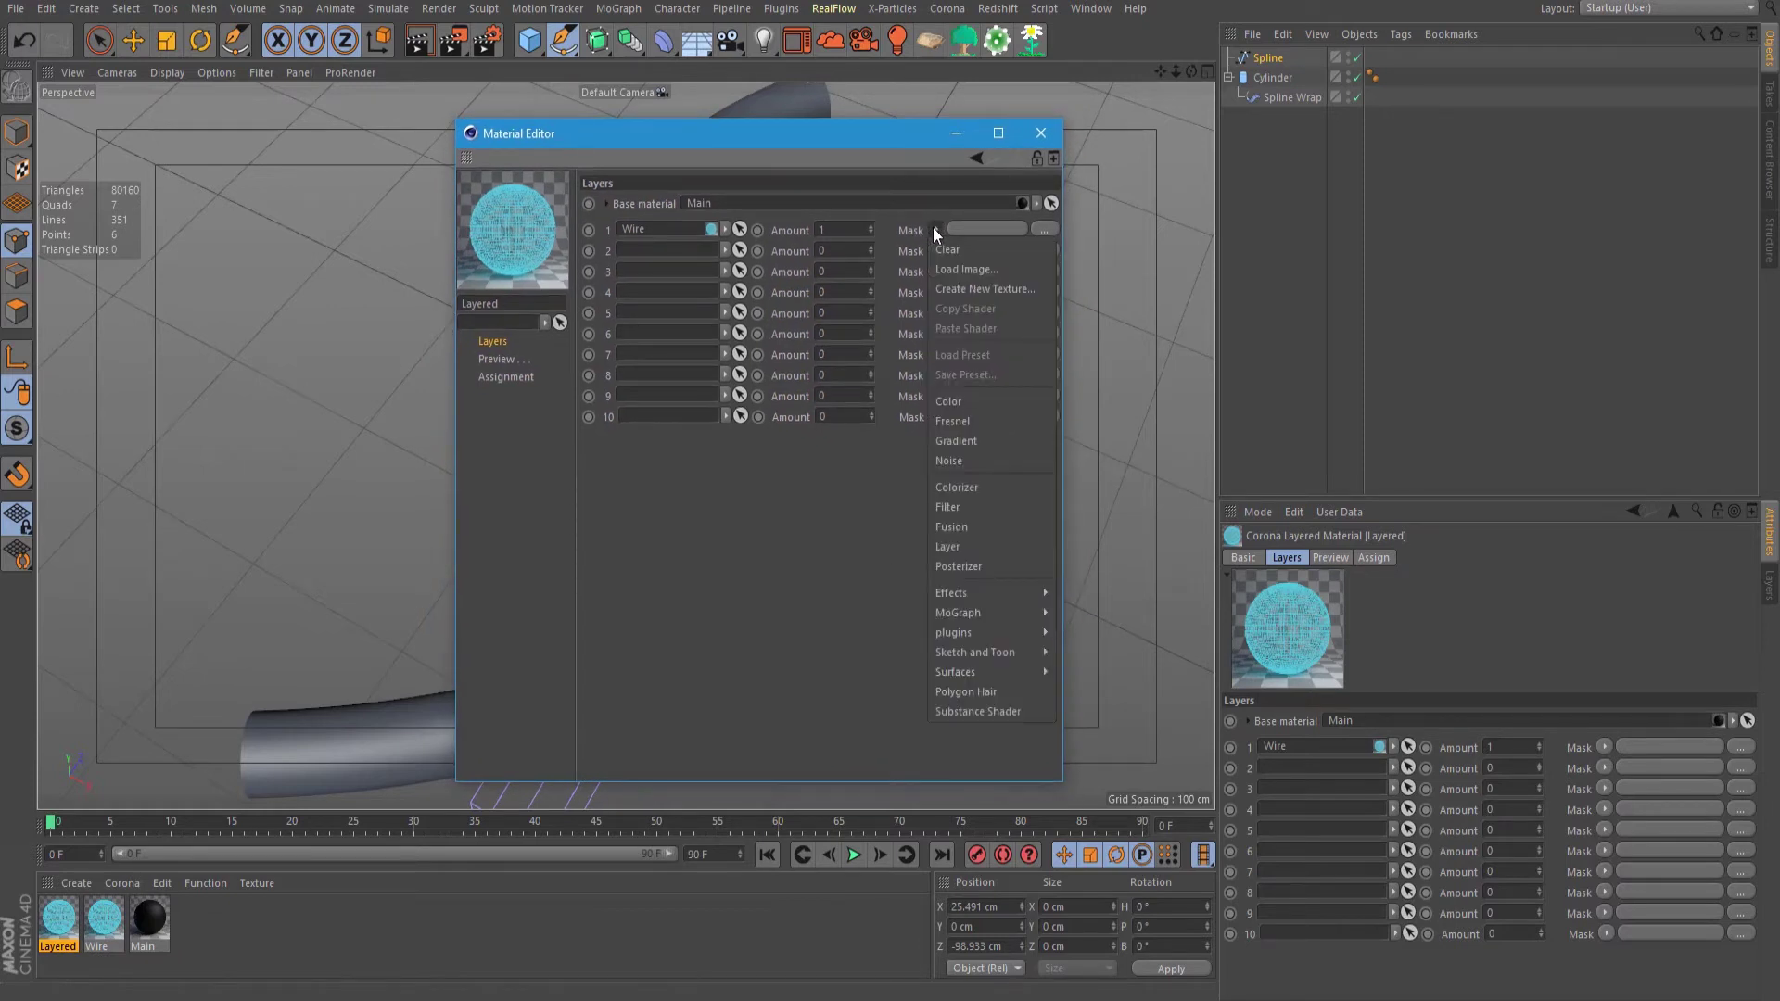
{"action": "left_click", "coordinate": [960, 443]}
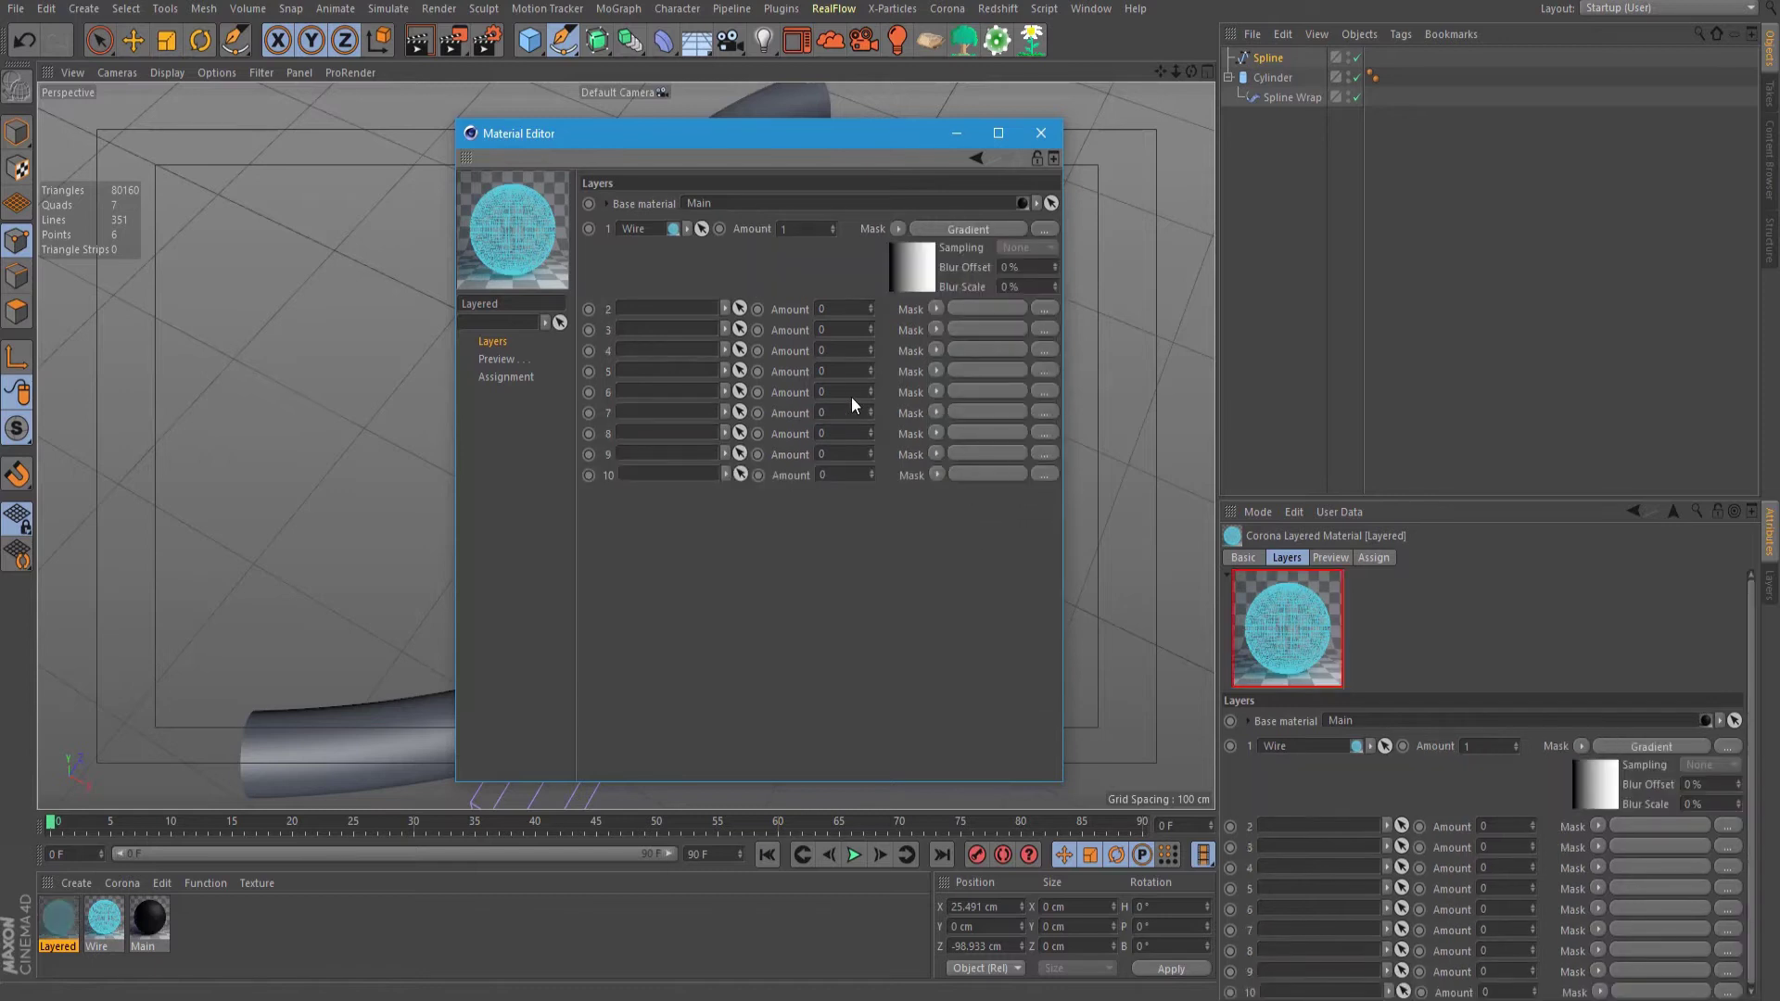
{"action": "left_click", "coordinate": [910, 254]}
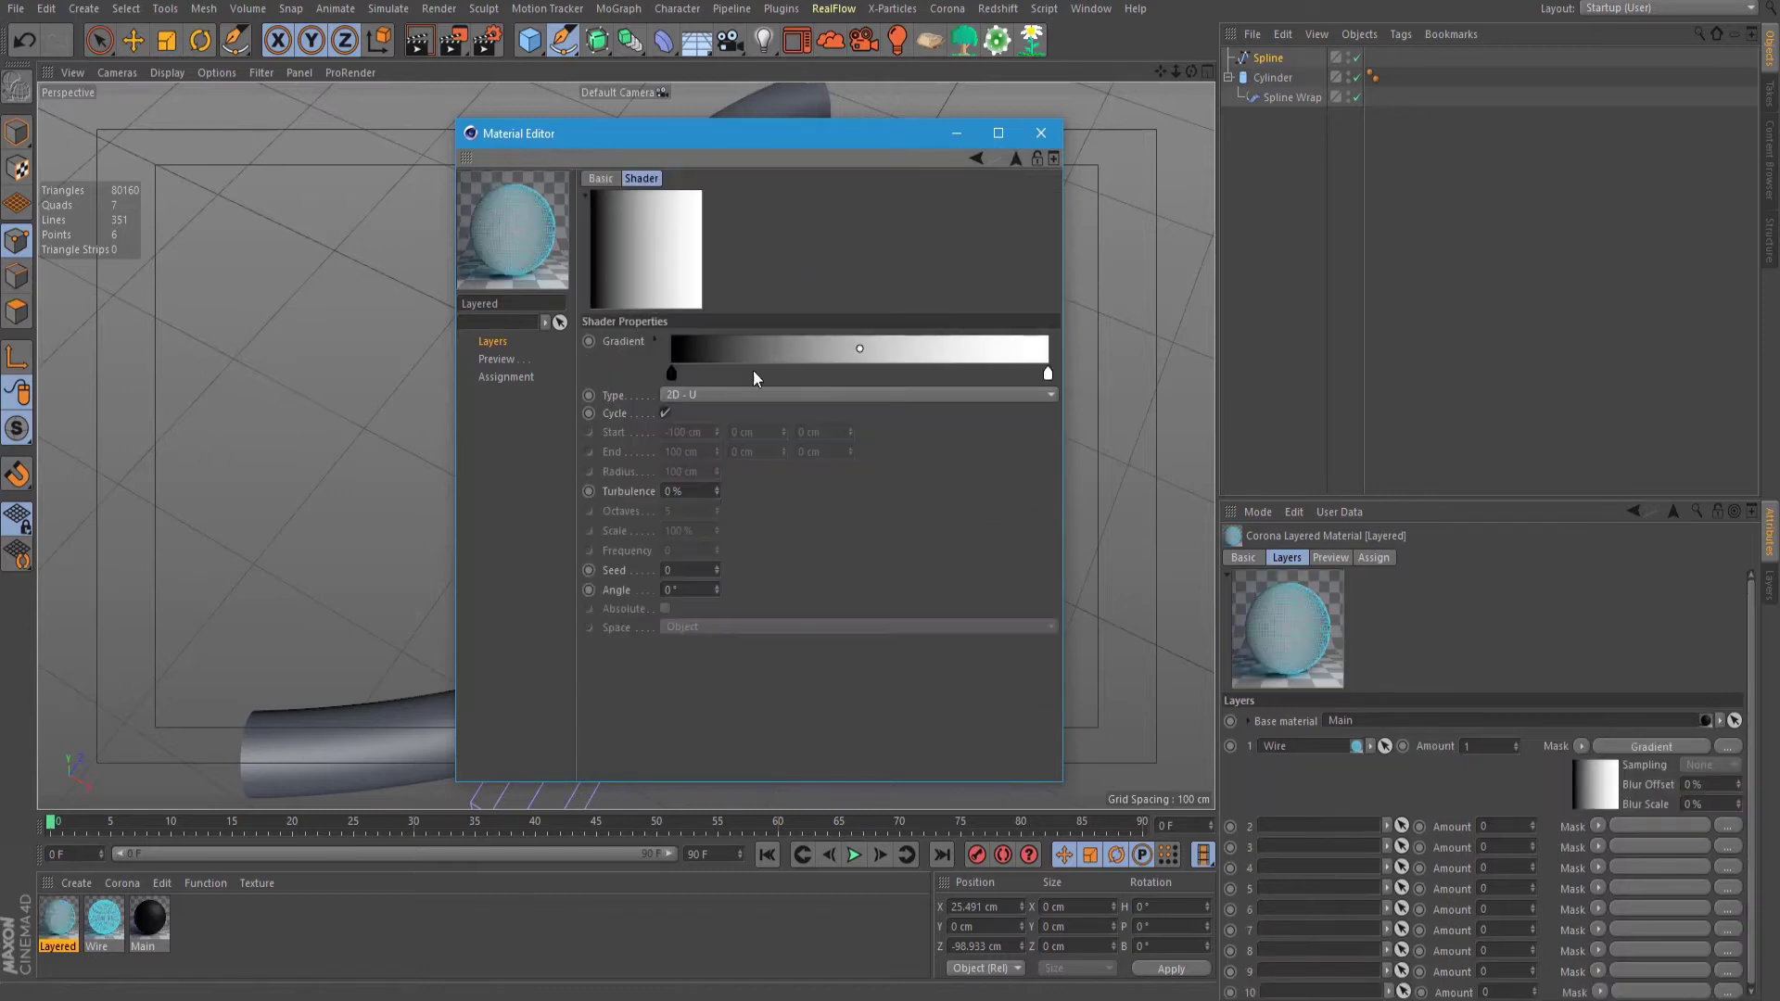
{"action": "left_click", "coordinate": [723, 394]}
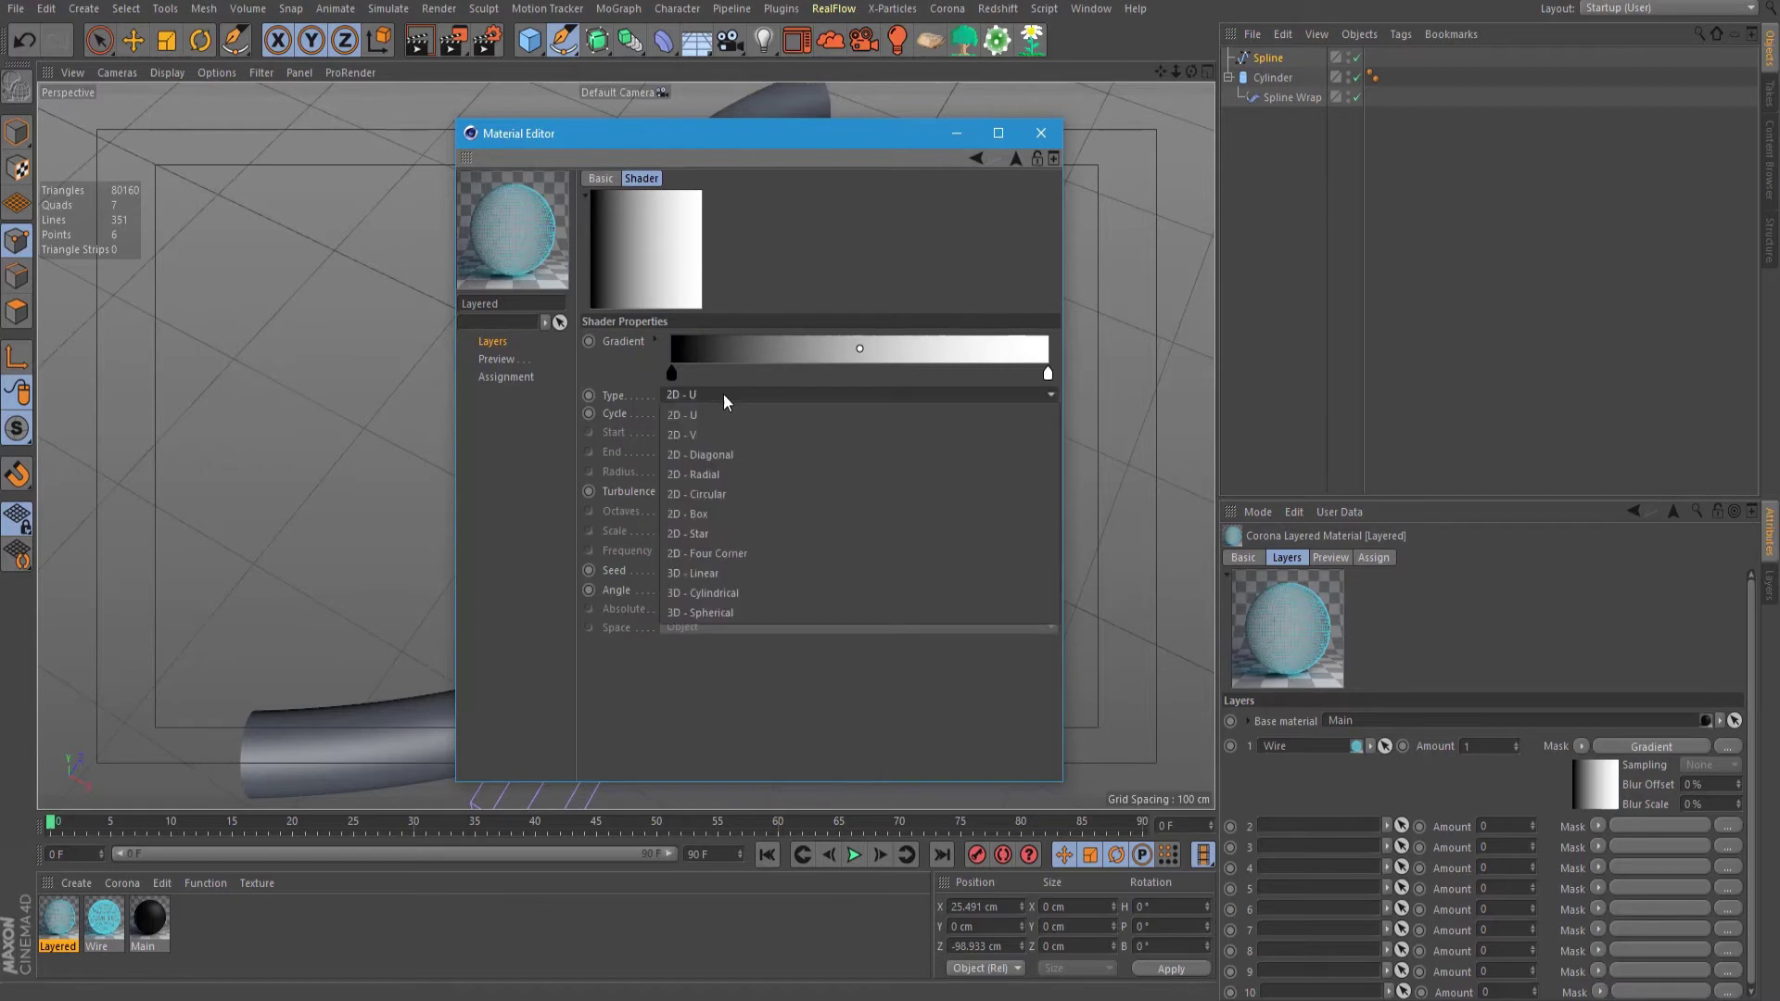
{"action": "left_click", "coordinate": [699, 435]}
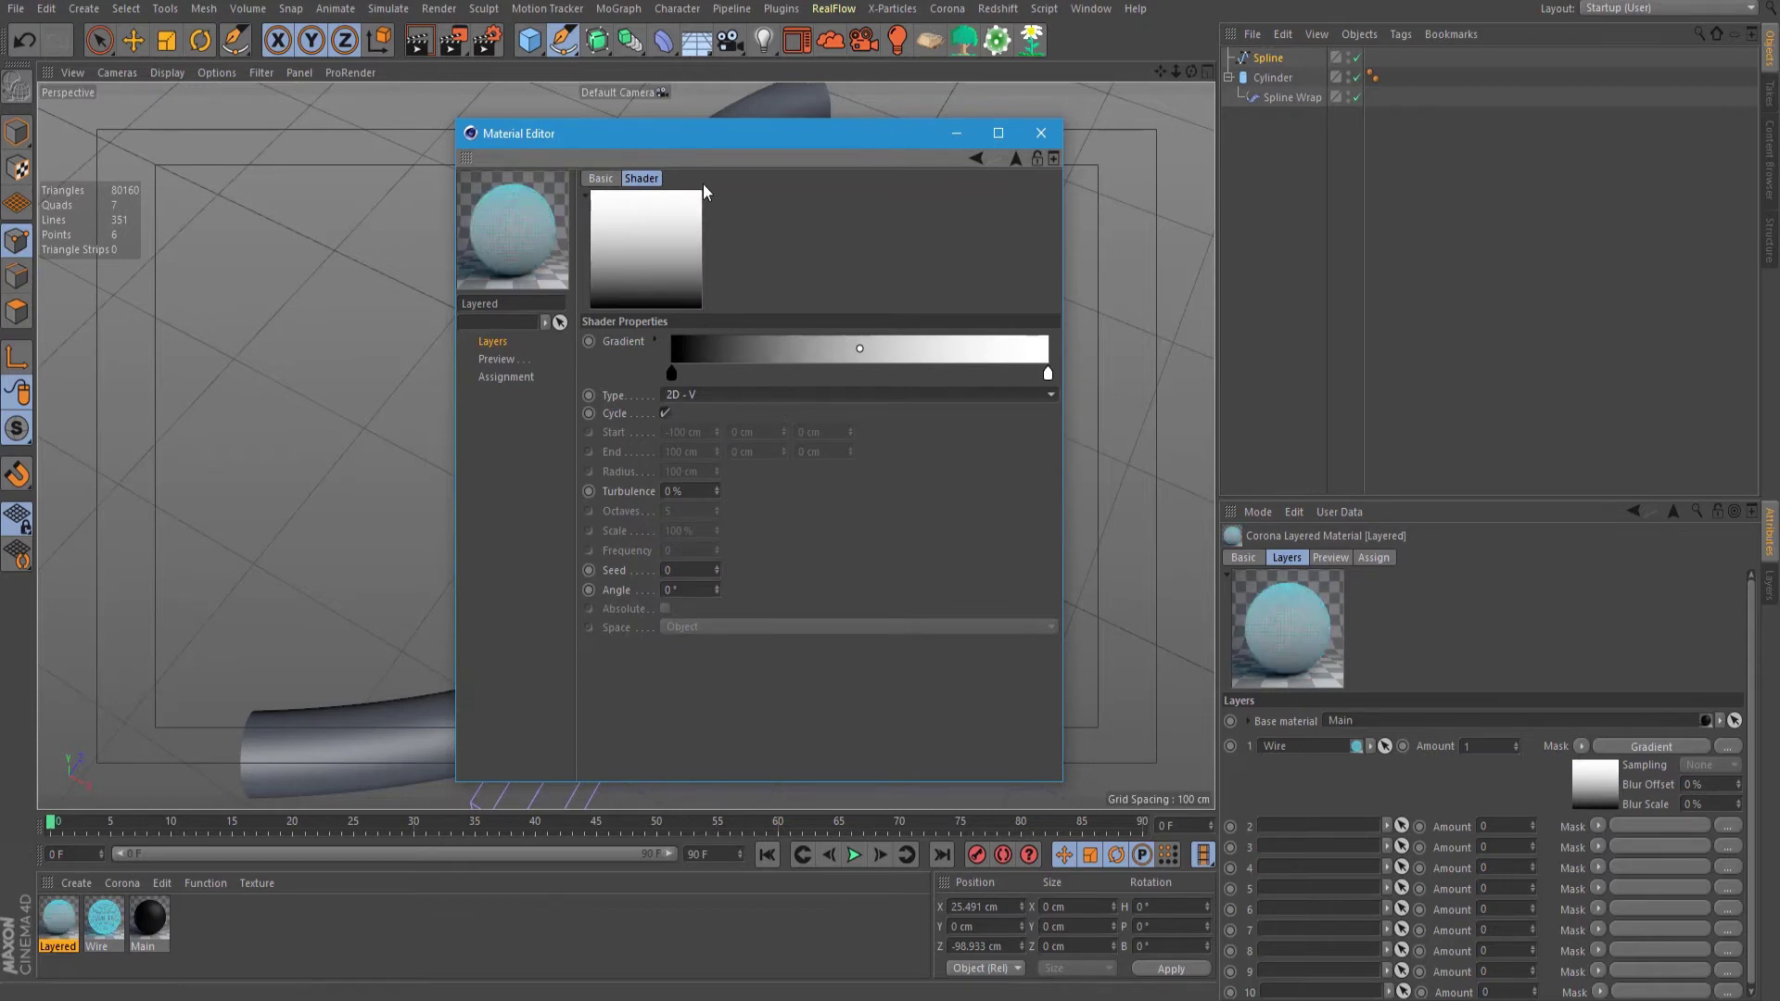
{"action": "left_click_drag", "start_coordinate": [695, 130], "coordinate": [682, 92]}
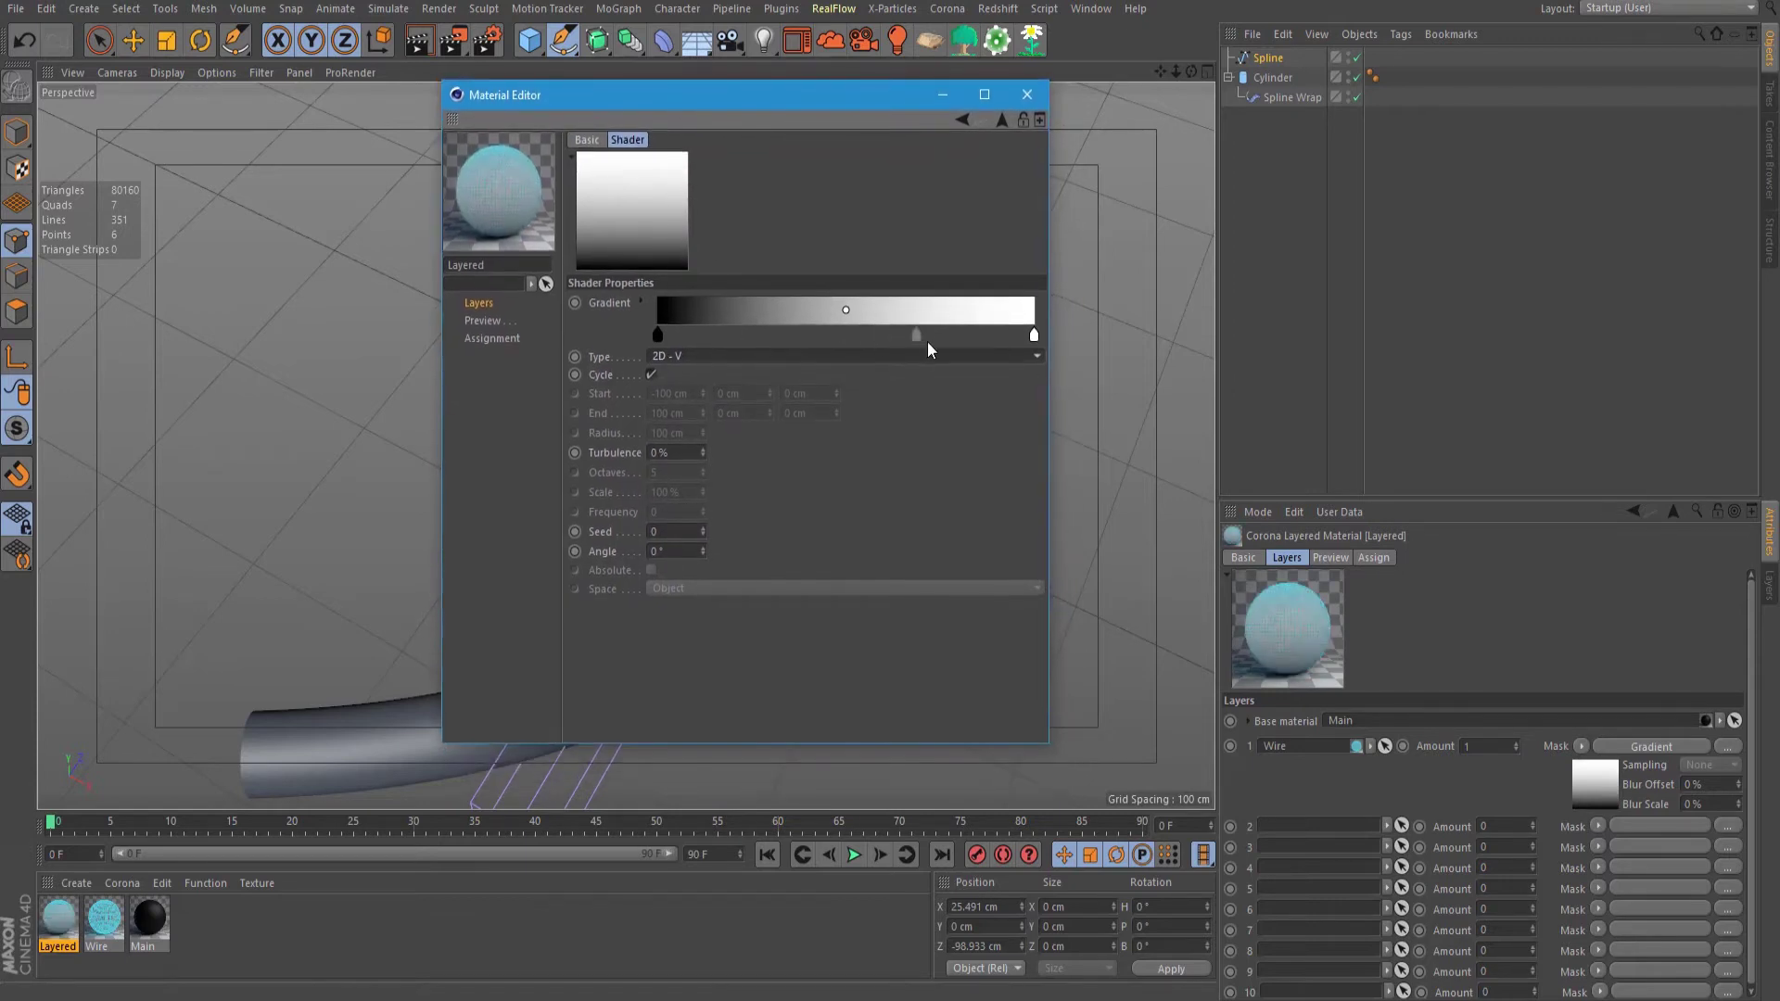
Step: Make the right gradient knot black and add a white knot near the right end
{"action": "double_click", "coordinate": [1032, 336]}
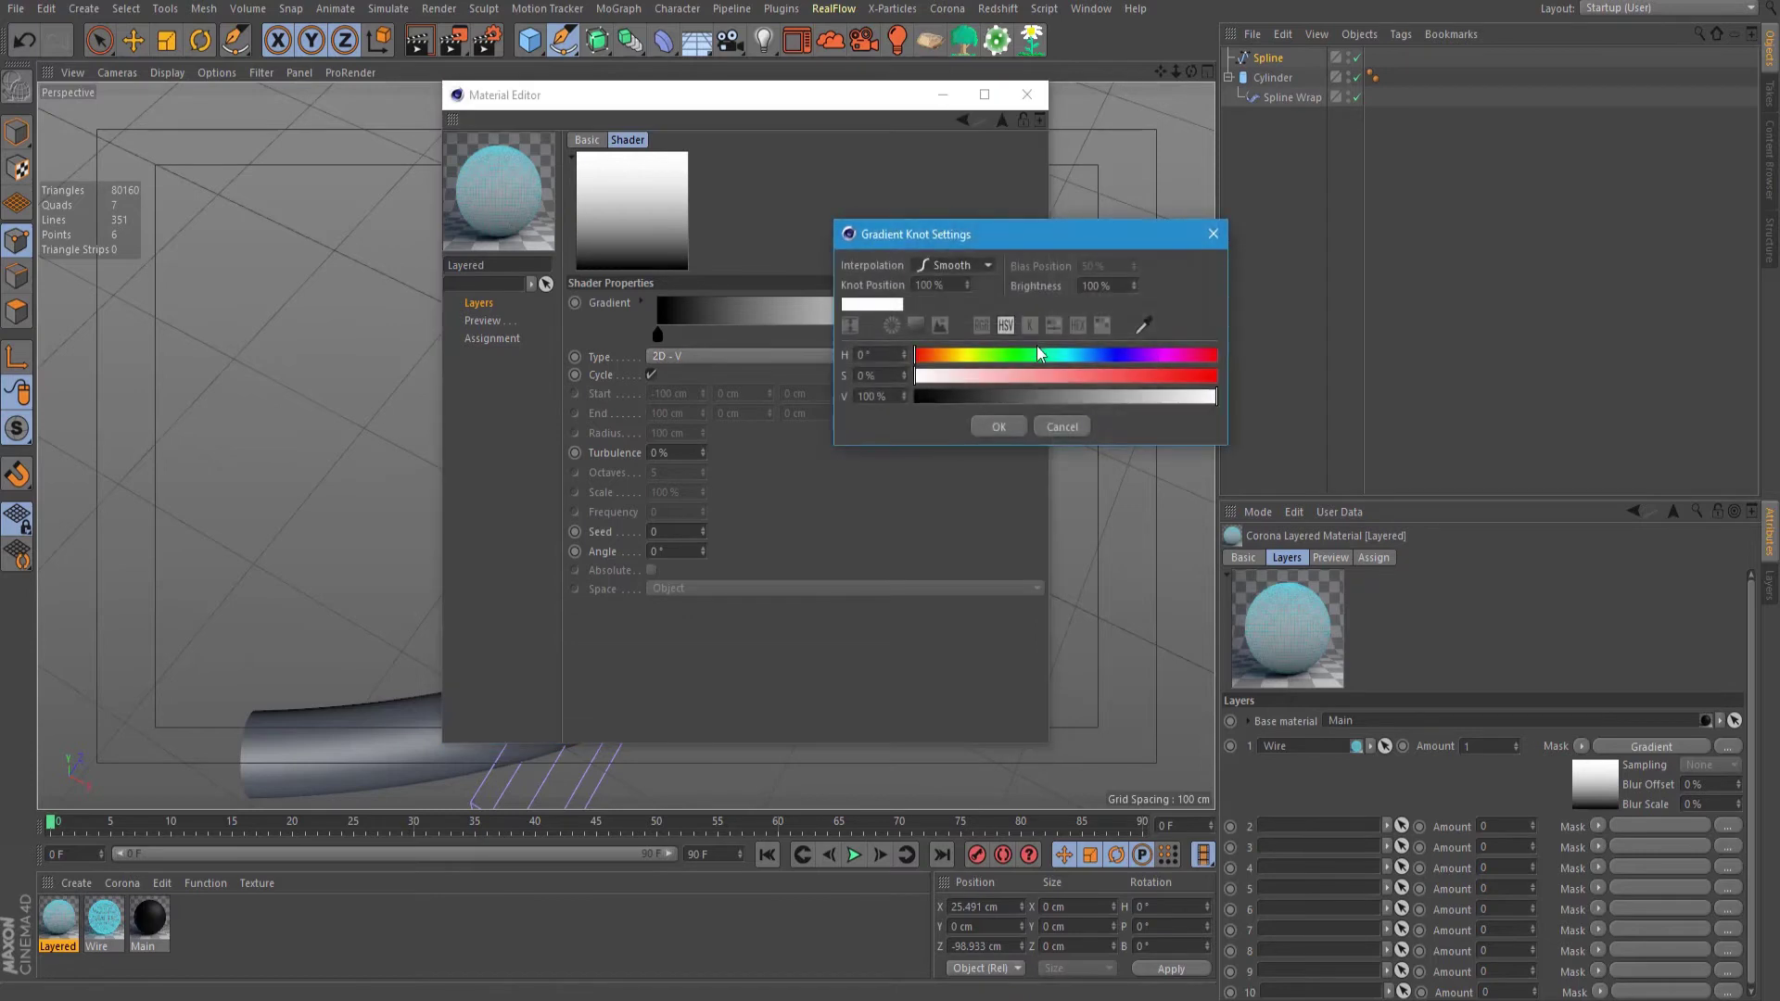
{"action": "left_click_drag", "start_coordinate": [1032, 236], "coordinate": [1266, 107]}
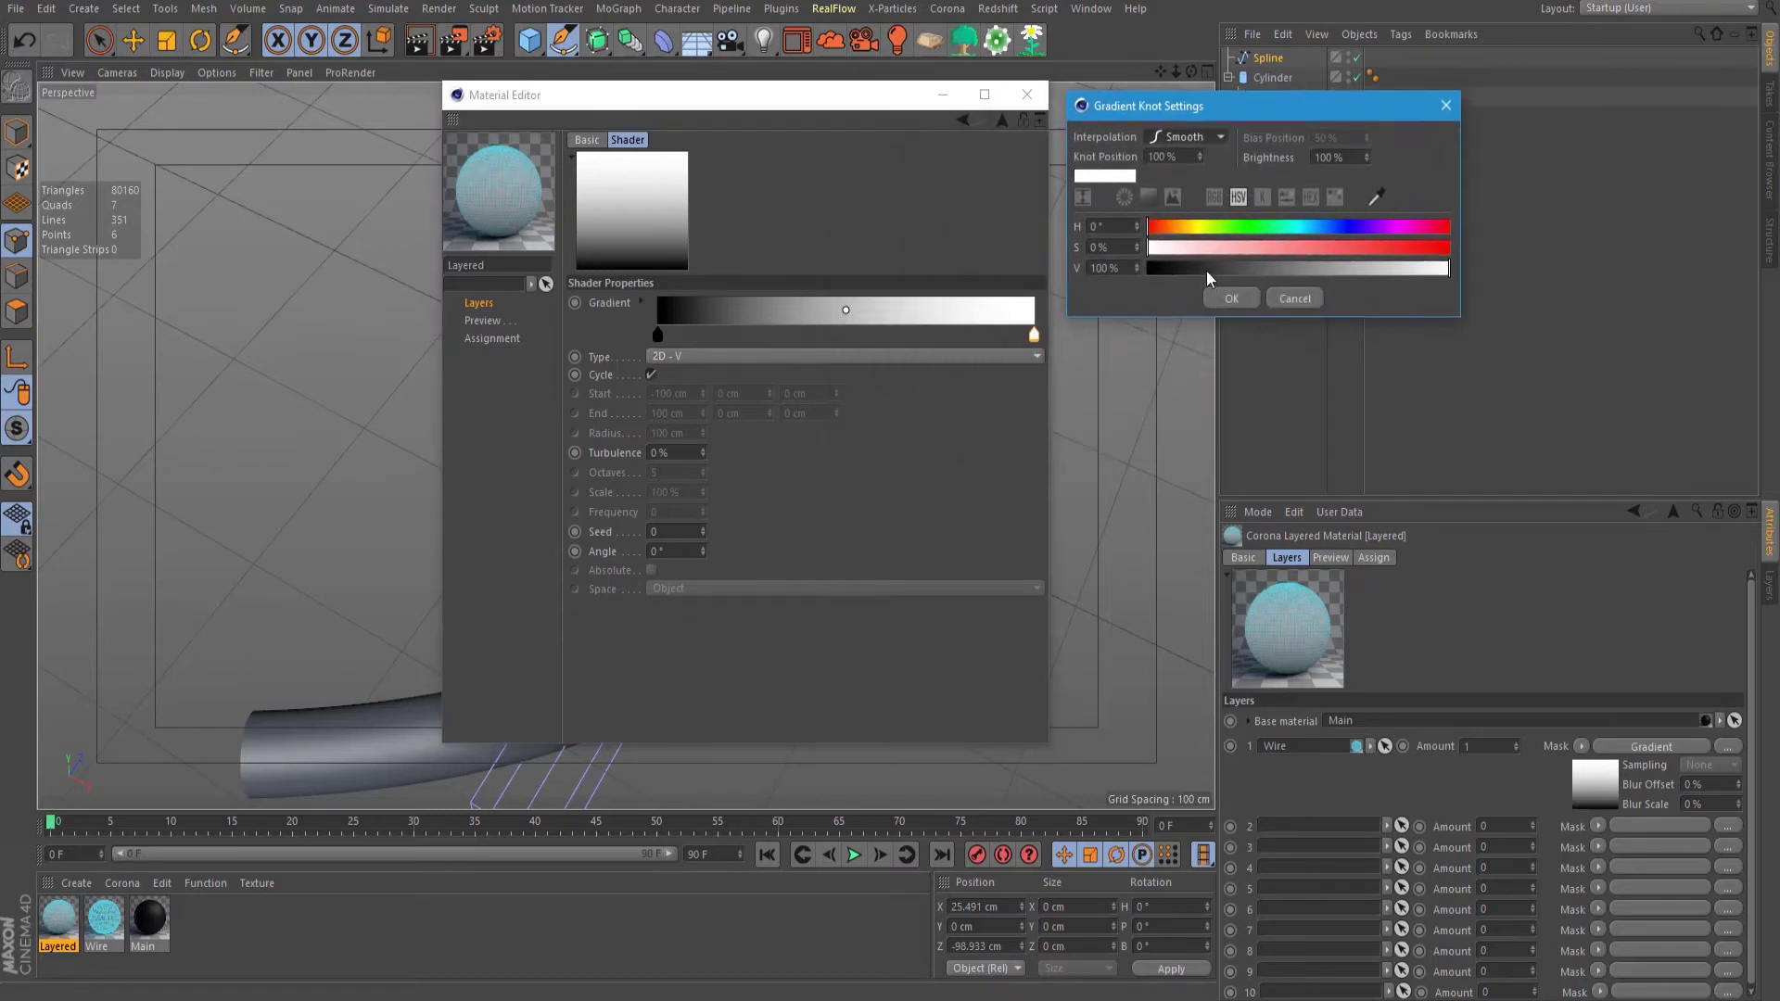
{"action": "left_click_drag", "start_coordinate": [1207, 269], "coordinate": [1147, 269]}
{"action": "left_click", "coordinate": [1230, 299]}
{"action": "left_click", "coordinate": [987, 336]}
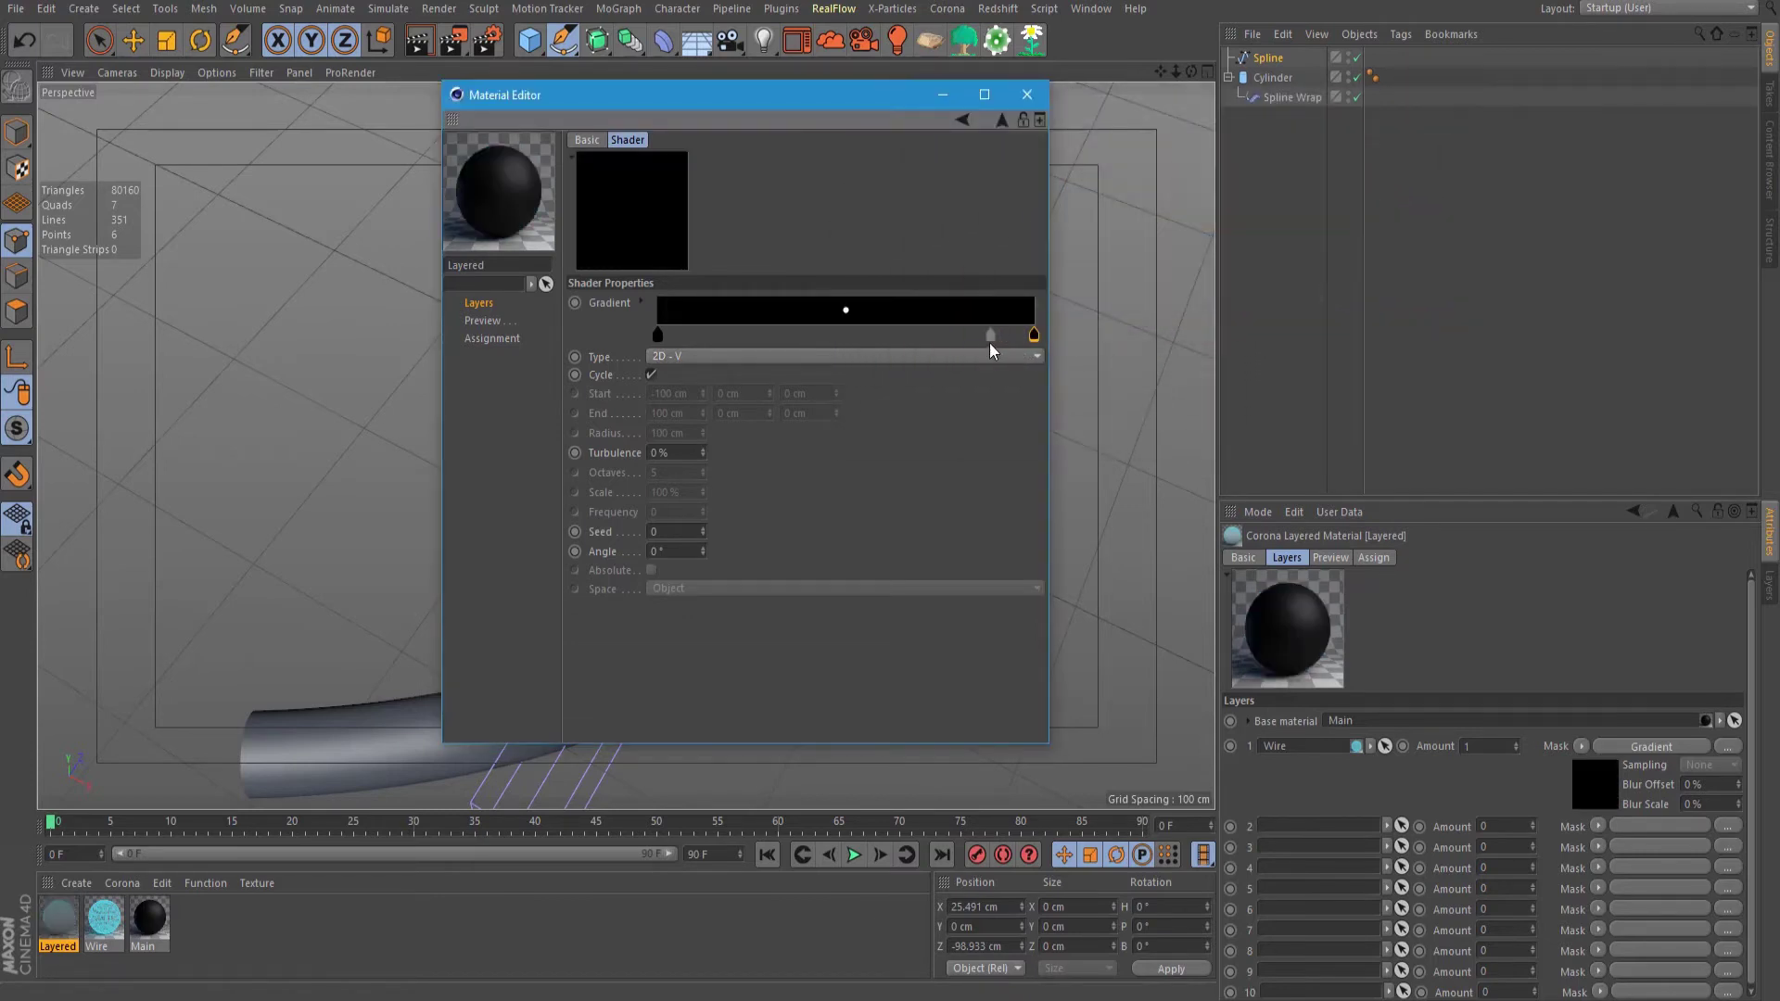
{"action": "double_click", "coordinate": [986, 335]}
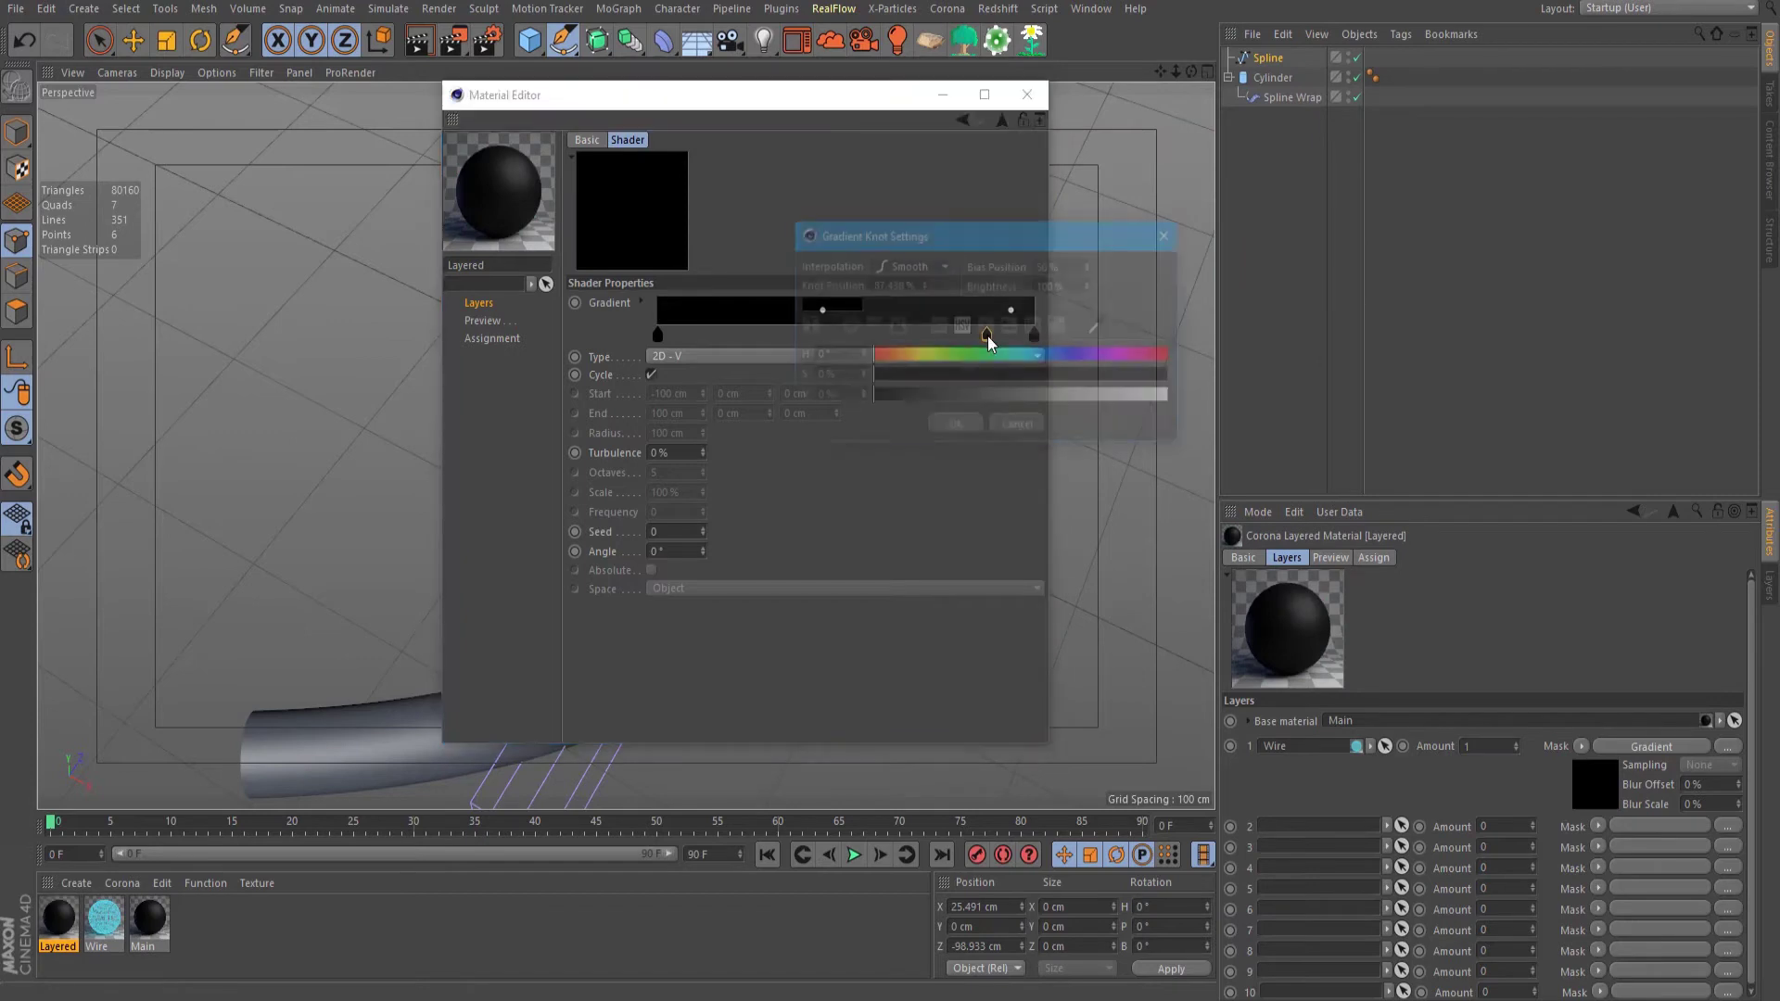
{"action": "left_click", "coordinate": [953, 428]}
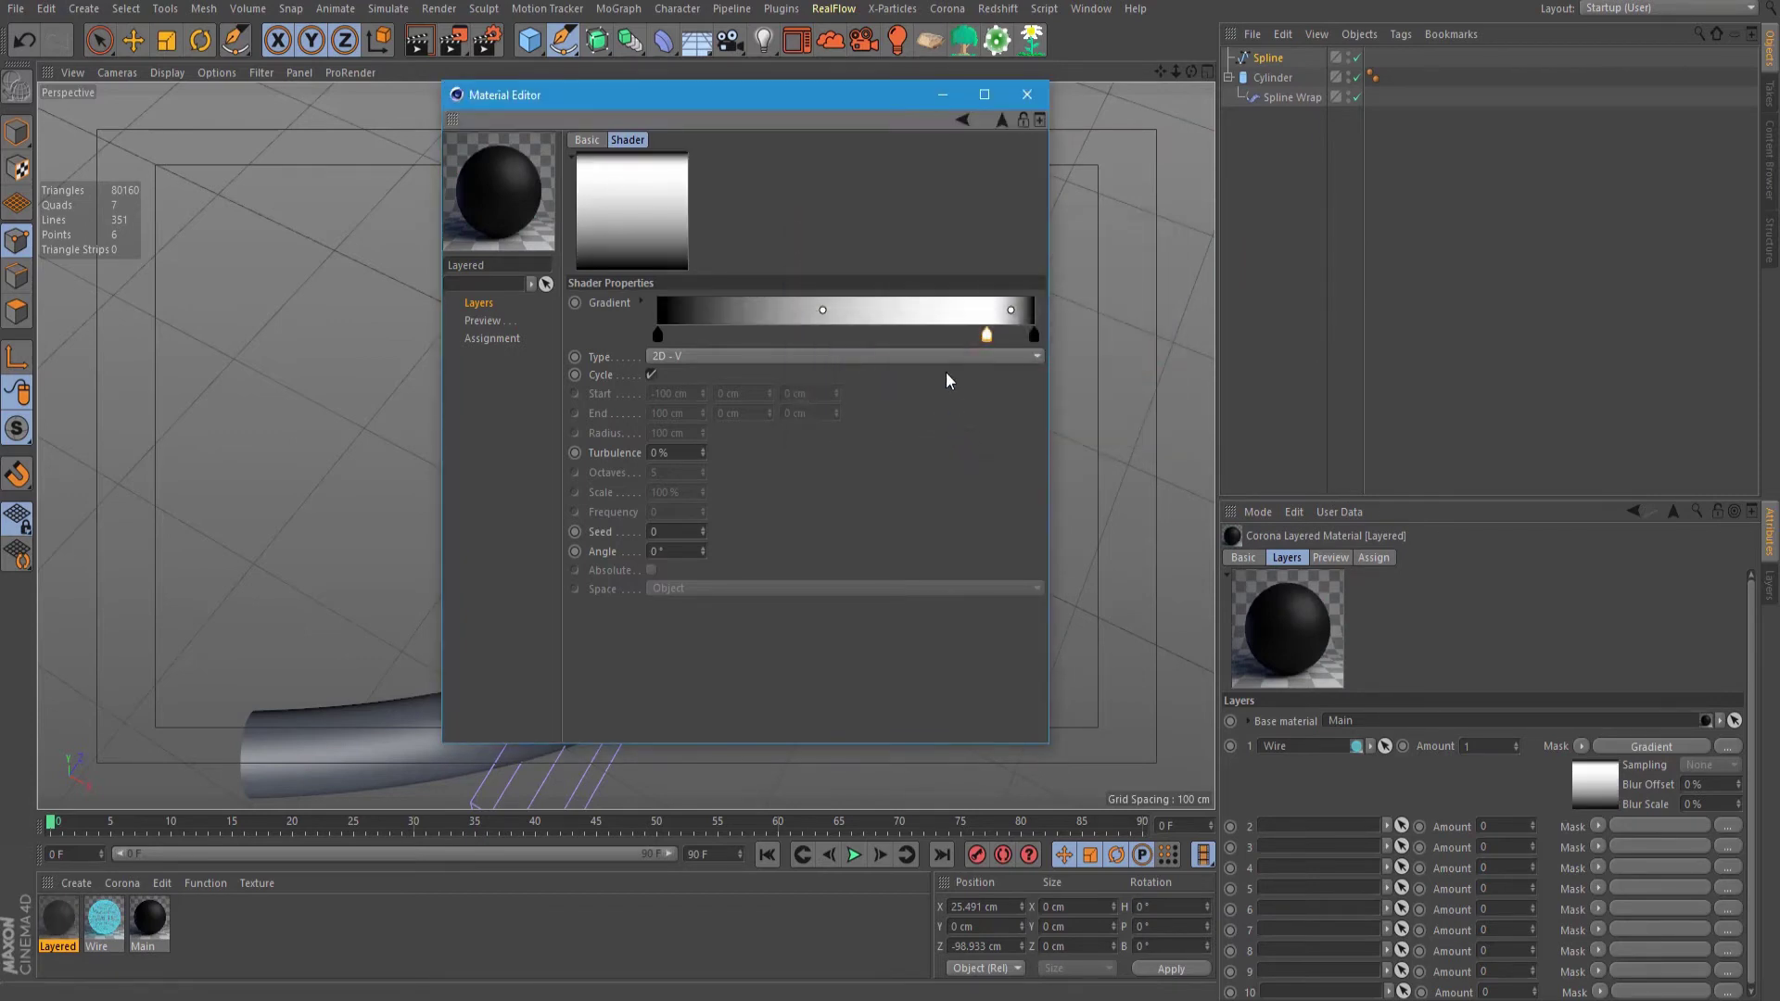
Step: Set all knots to Step interpolation and position the white knot for a narrow end band
{"action": "right_click", "coordinate": [929, 310]}
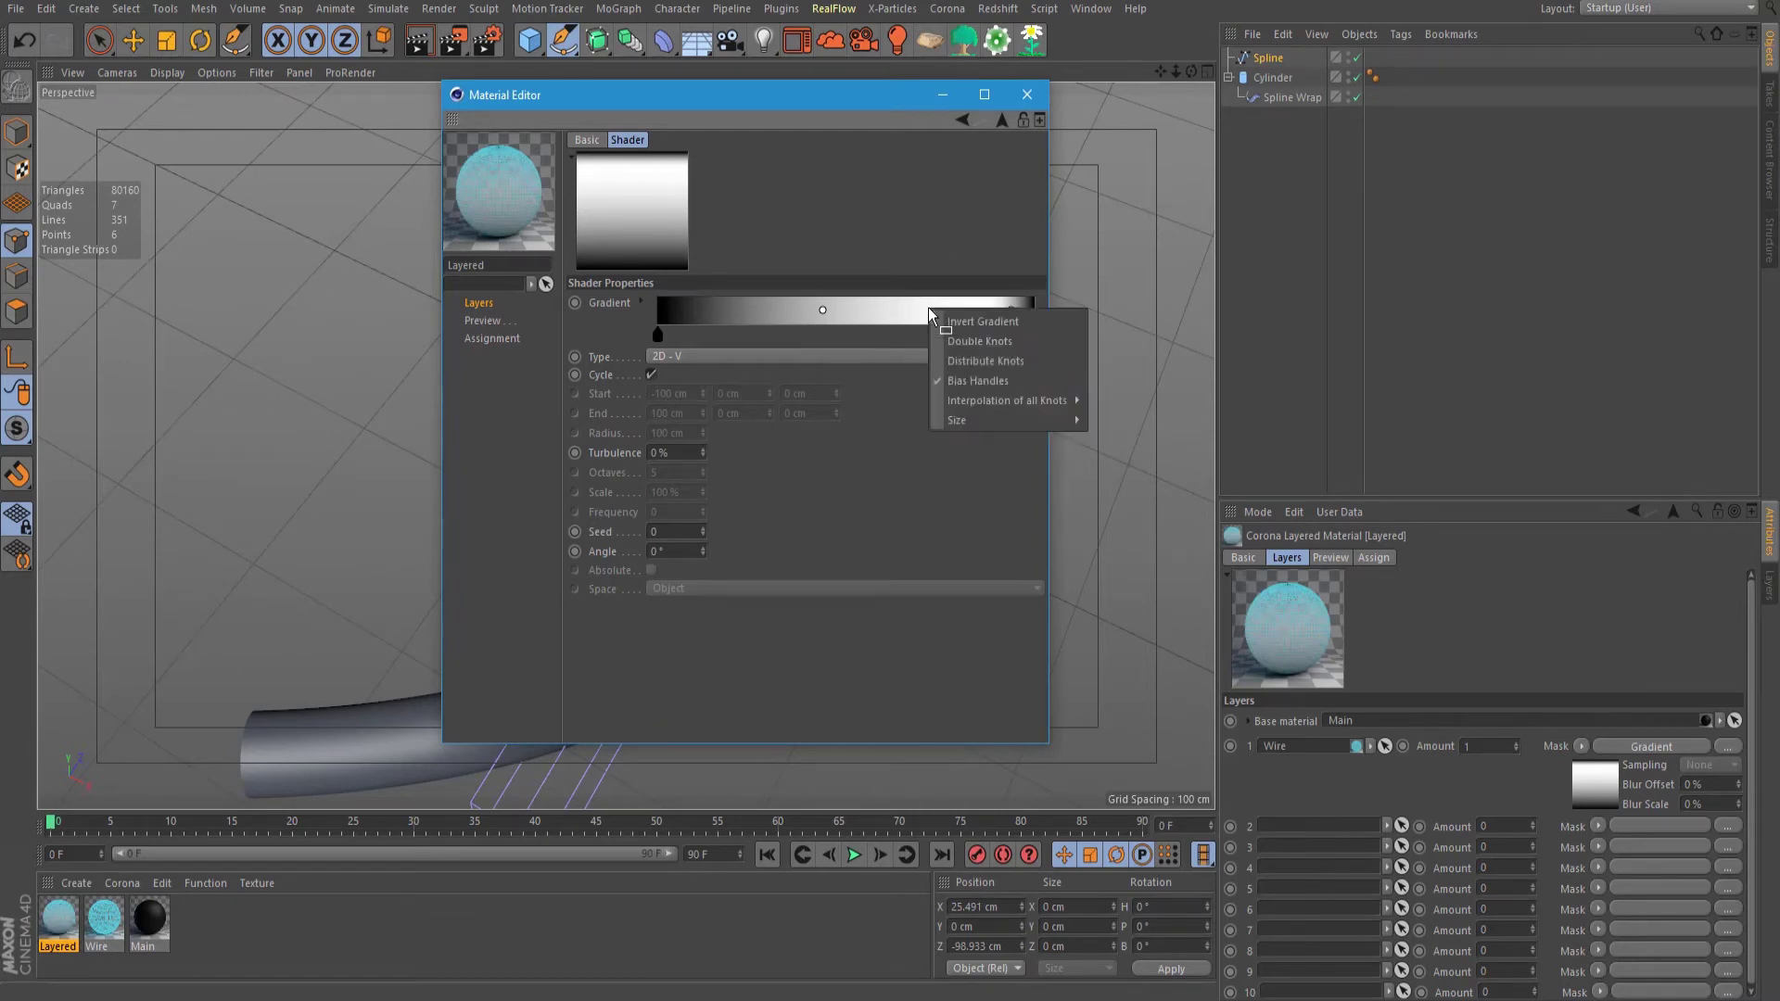
{"action": "mouse_move", "coordinate": [1006, 400]}
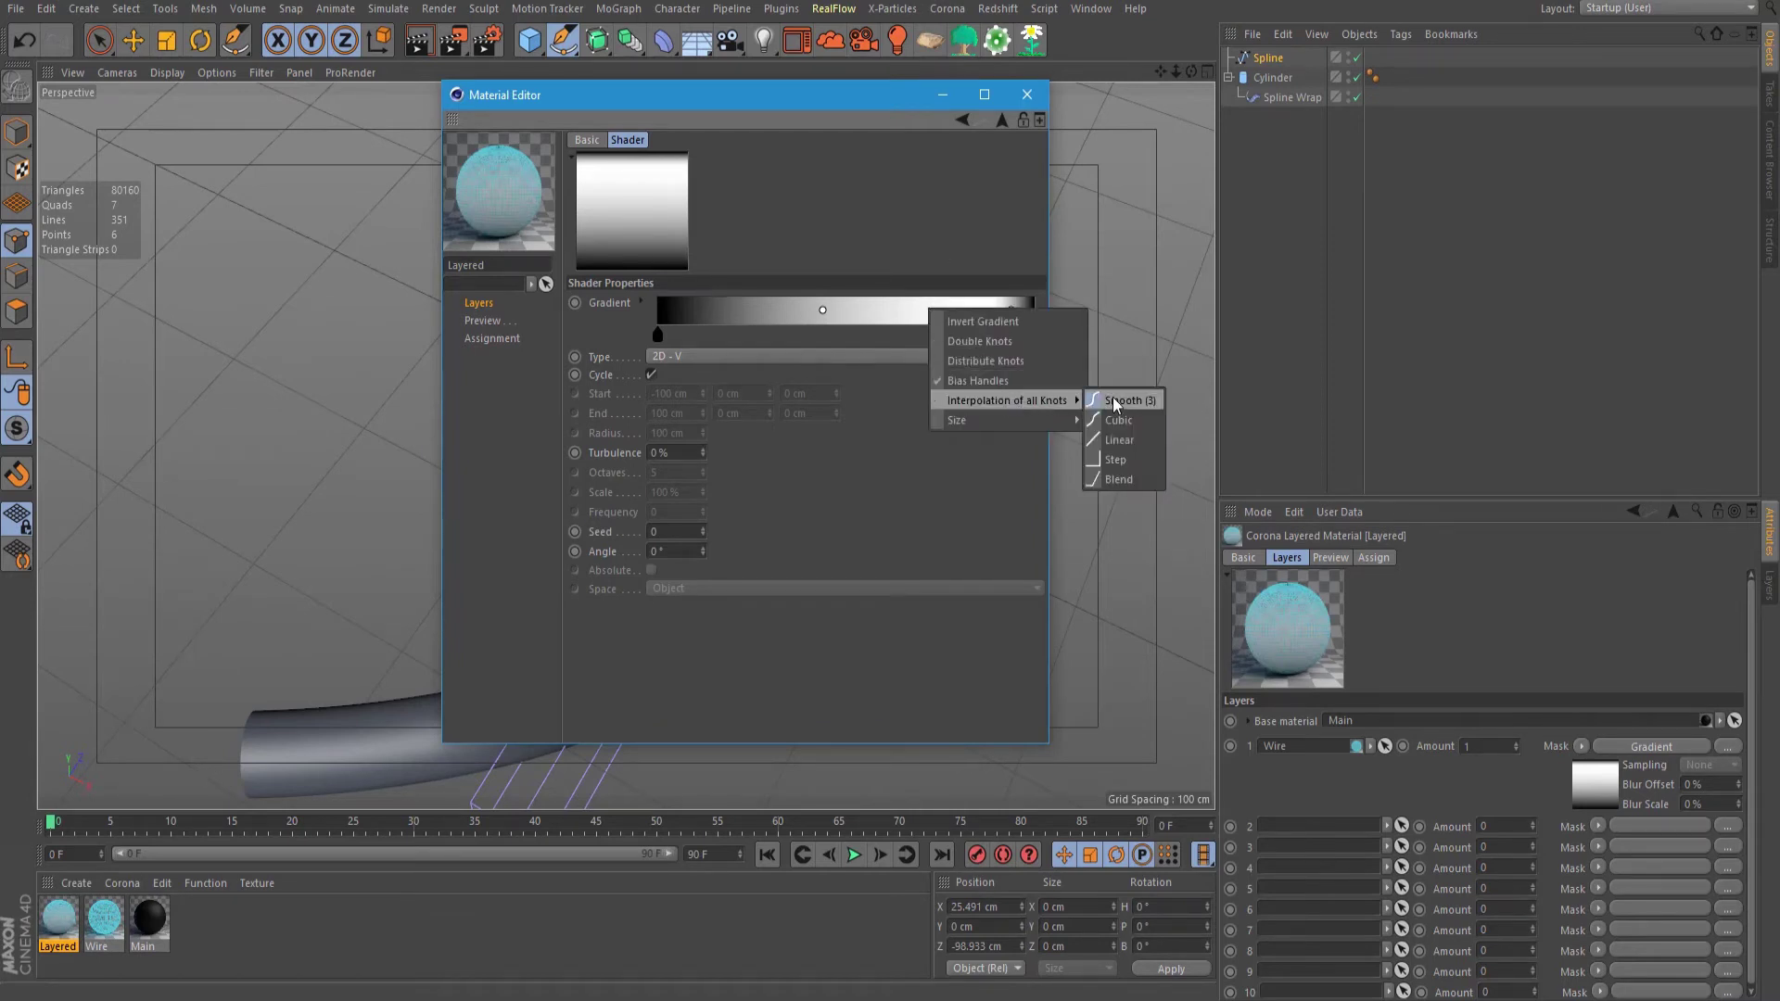
{"action": "left_click", "coordinate": [1115, 462]}
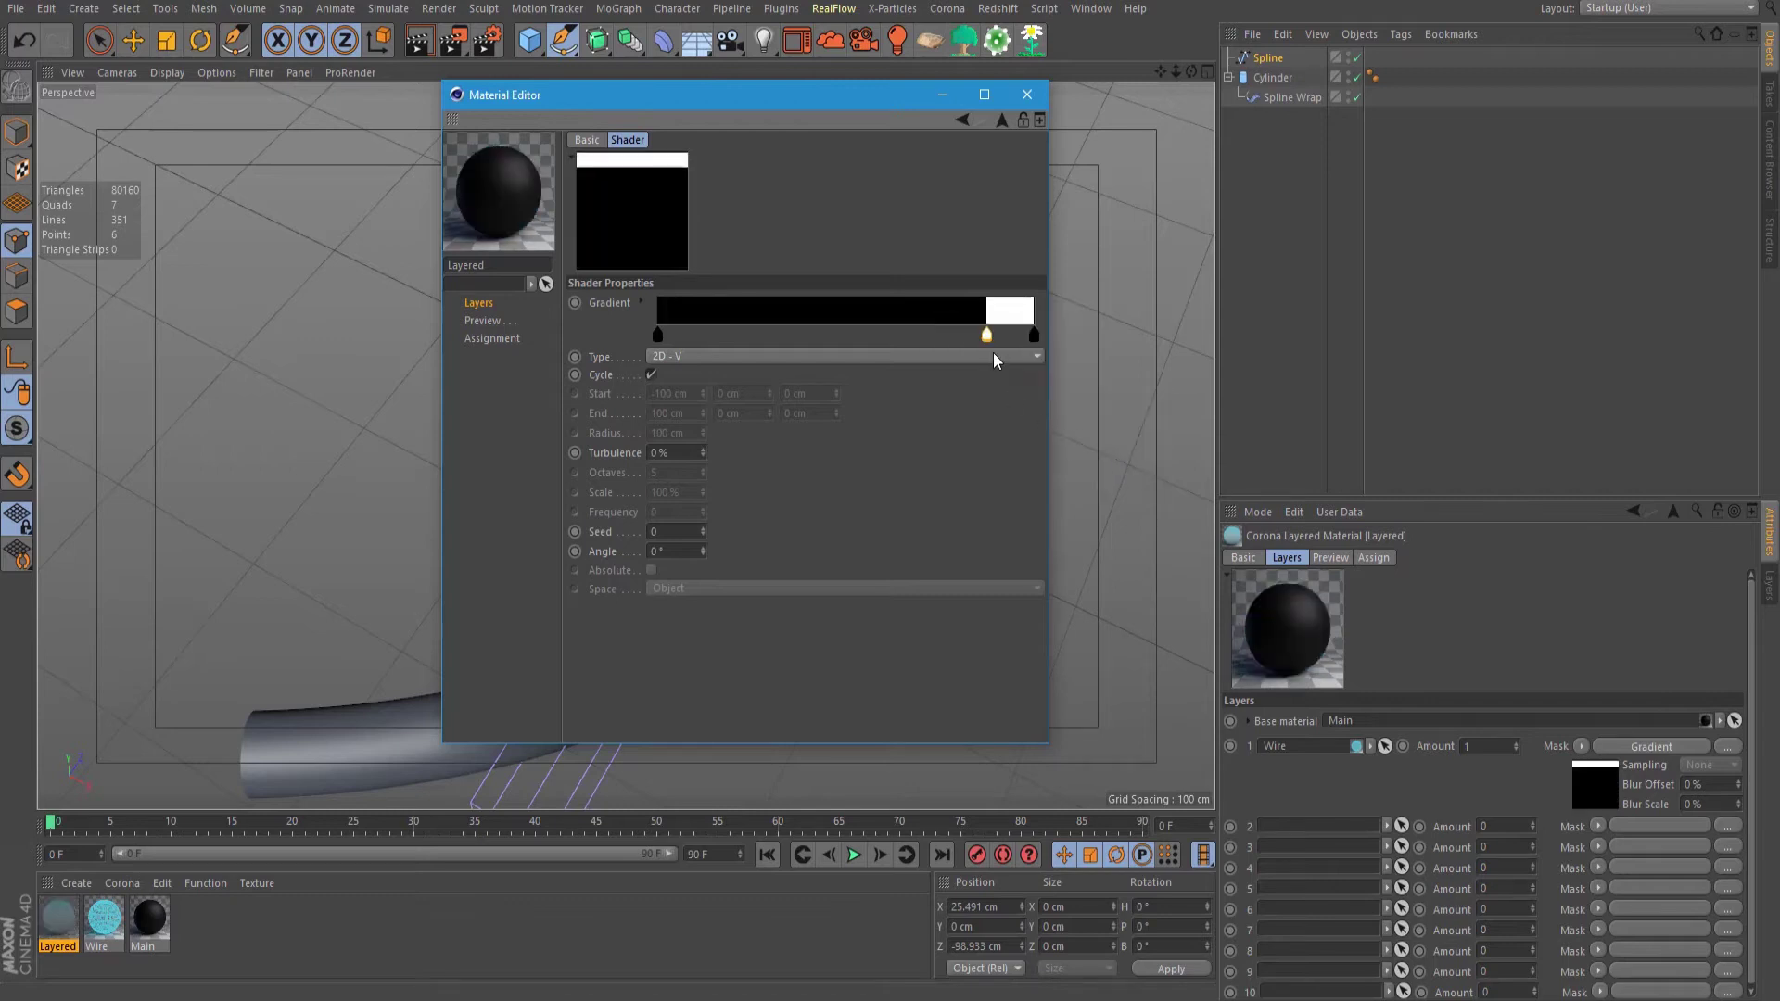
{"action": "left_click_drag", "start_coordinate": [989, 349], "coordinate": [1014, 349]}
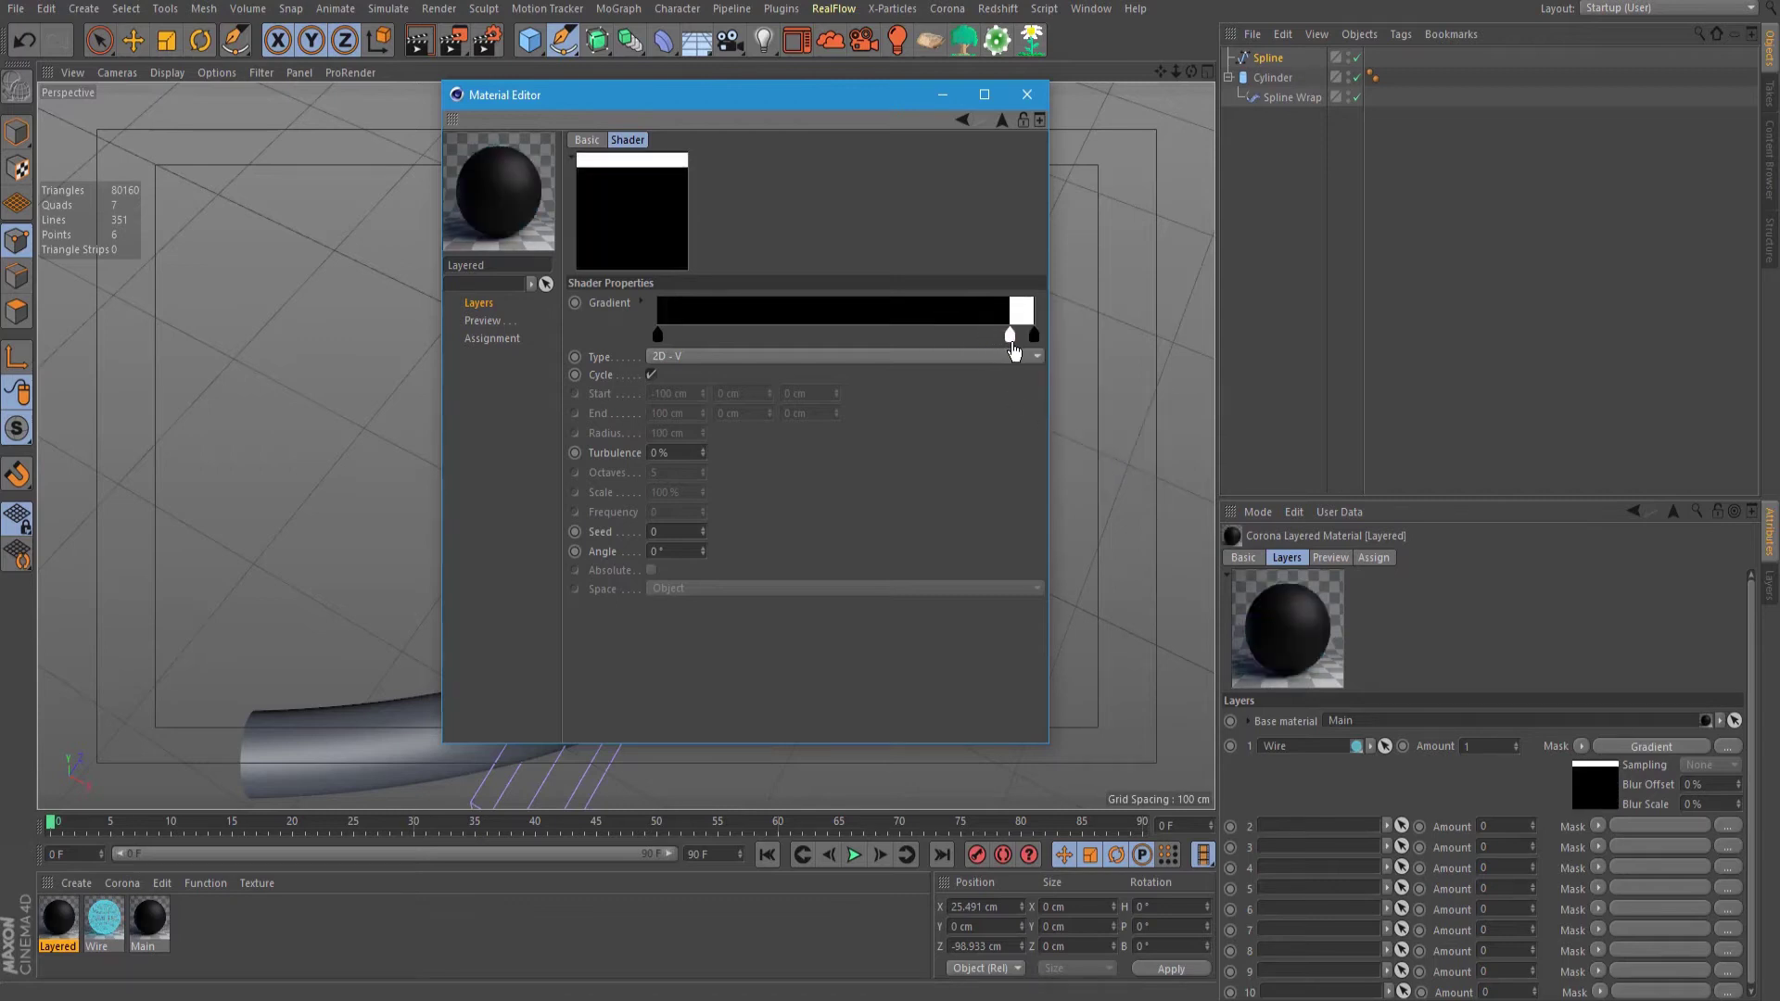
{"action": "left_click_drag", "start_coordinate": [810, 91], "coordinate": [805, 12]}
{"action": "left_click_drag", "start_coordinate": [1005, 258], "coordinate": [1007, 264]}
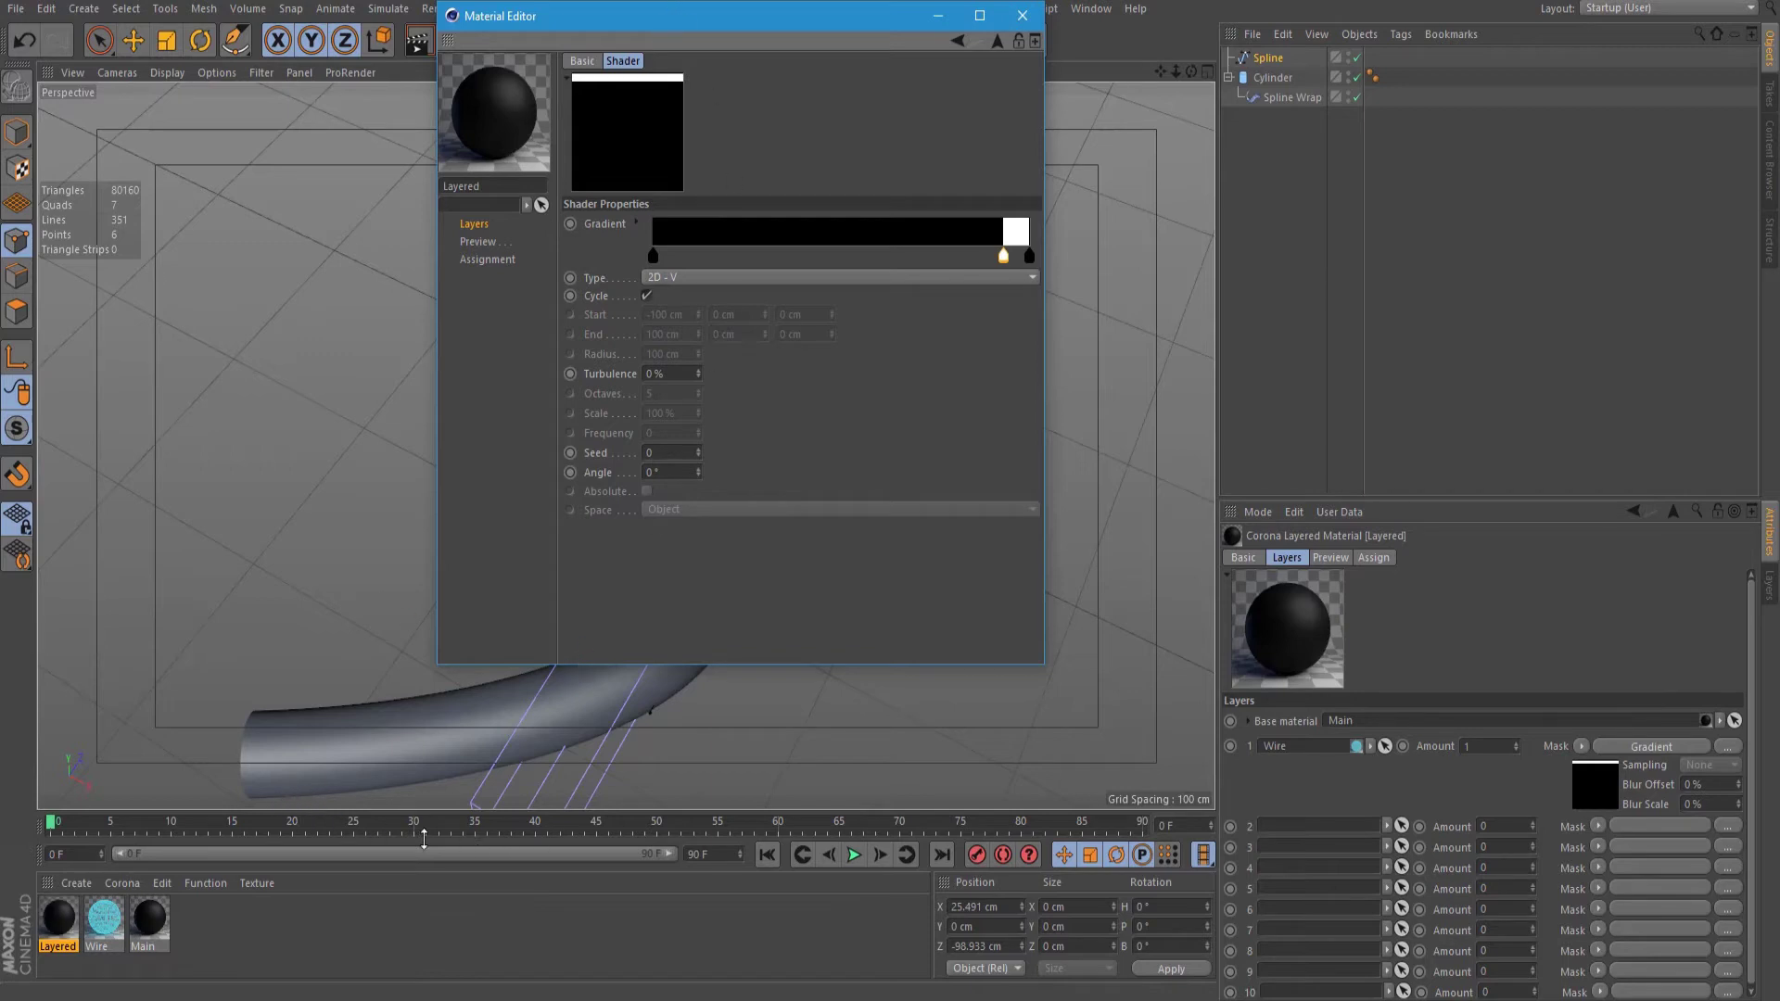
Step: Key the mask gradient at frame 0, then move its knots left and key it at frame 90
{"action": "left_click", "coordinate": [53, 826]}
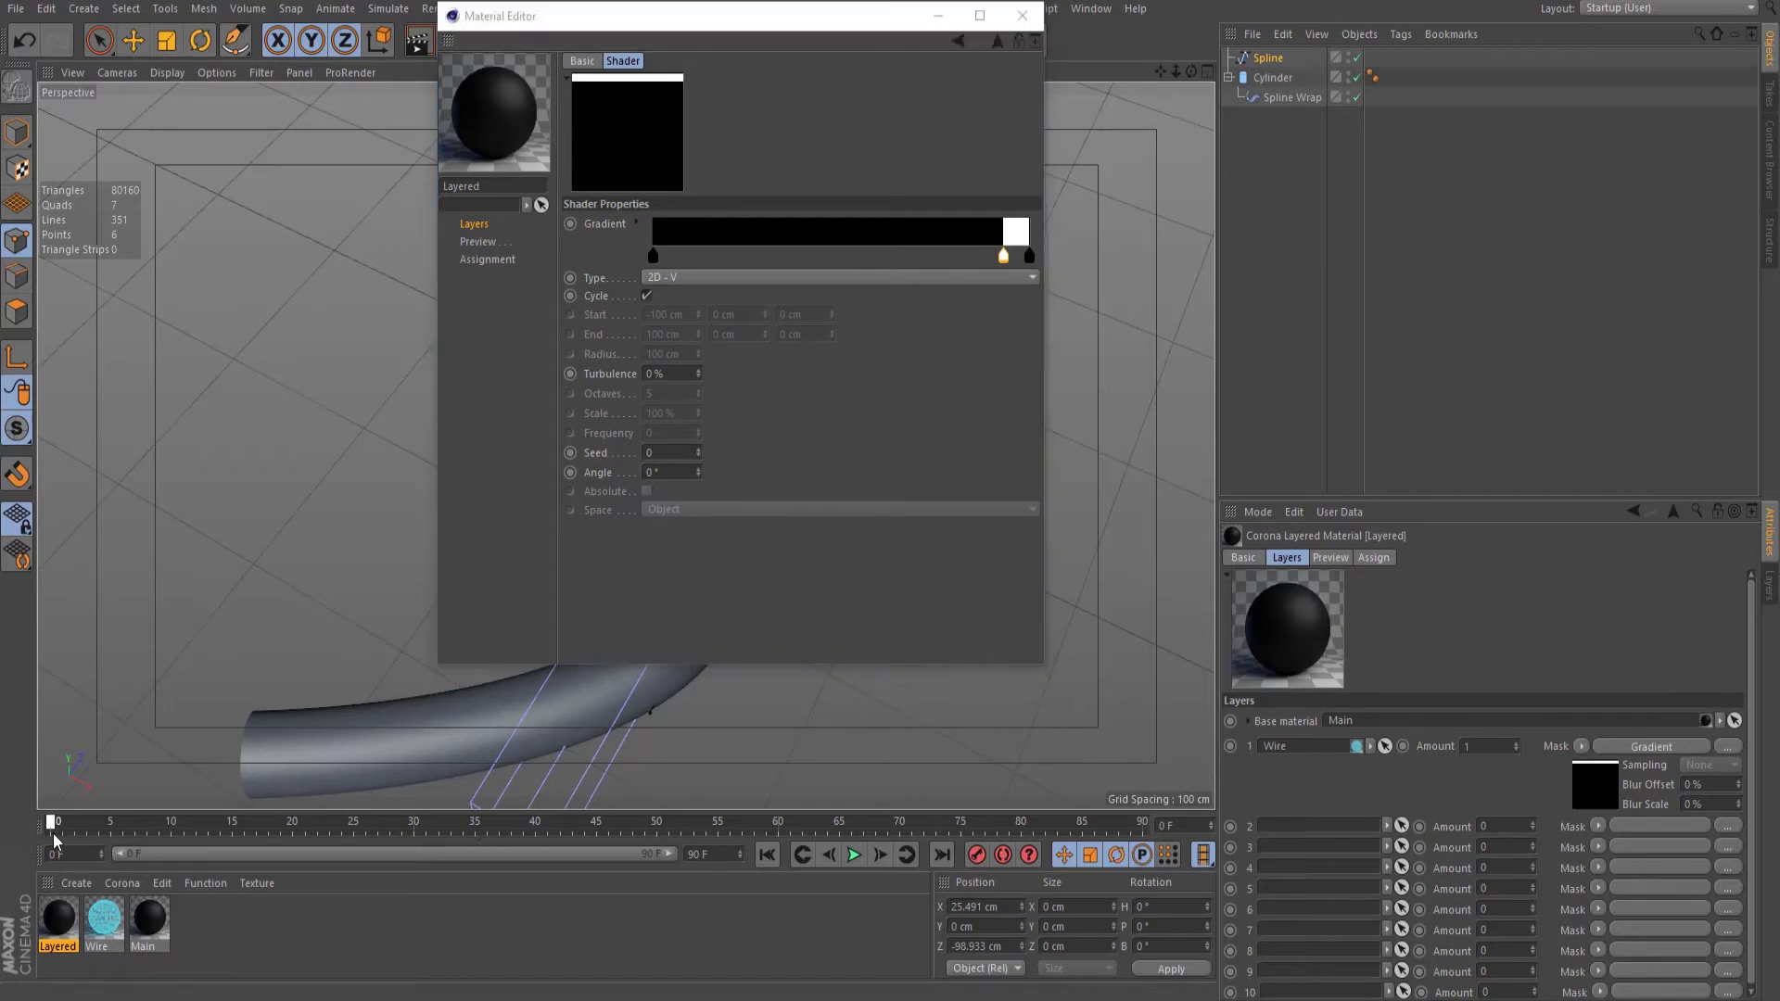
{"action": "left_click", "coordinate": [571, 225]}
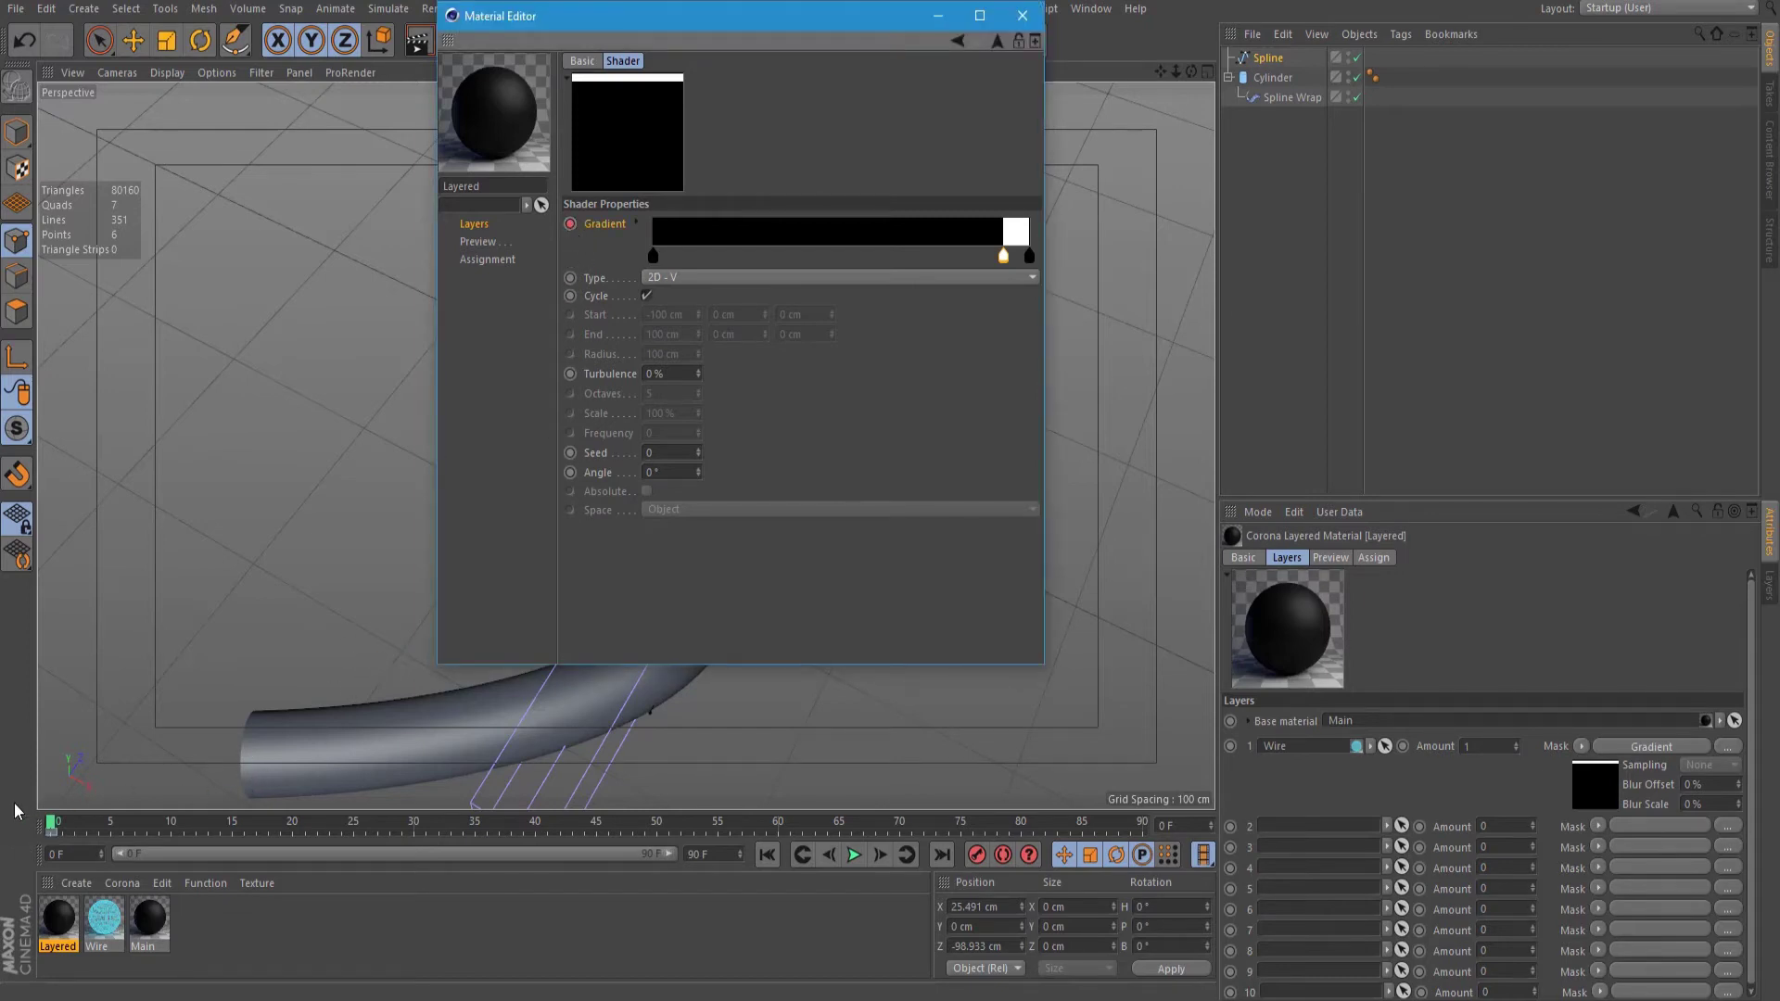
{"action": "left_click", "coordinate": [941, 854]}
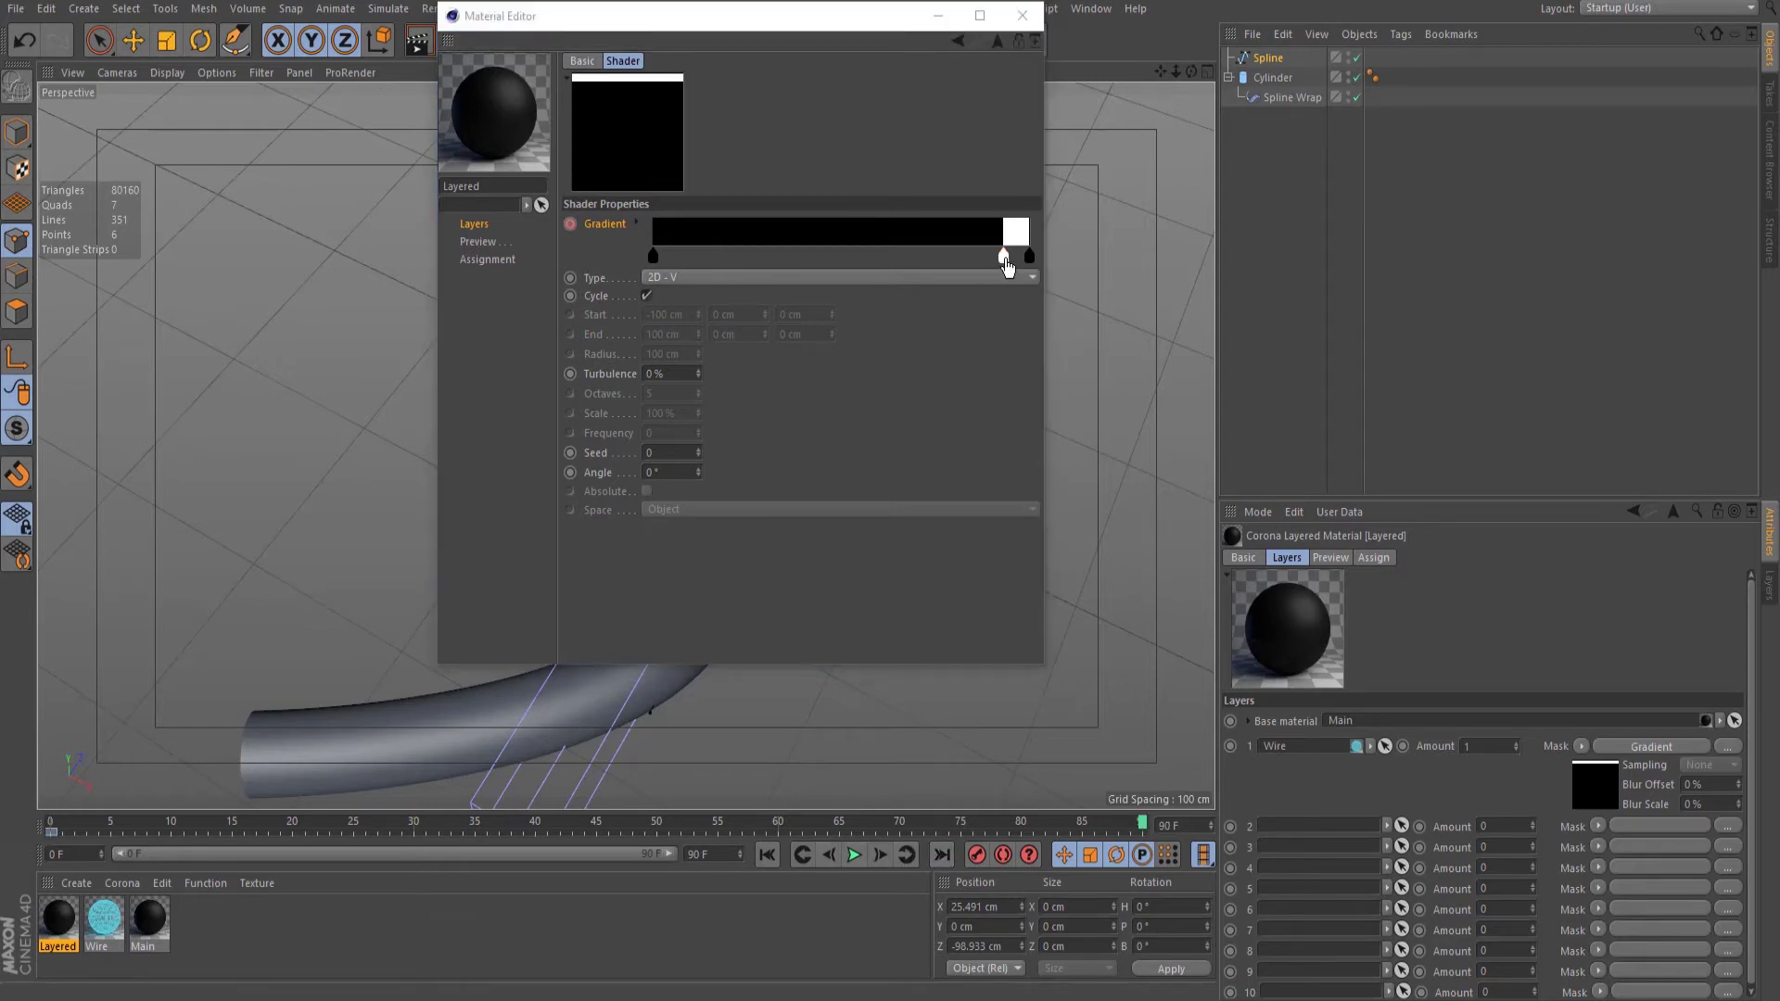
{"action": "left_click_drag", "start_coordinate": [1004, 260], "coordinate": [671, 258]}
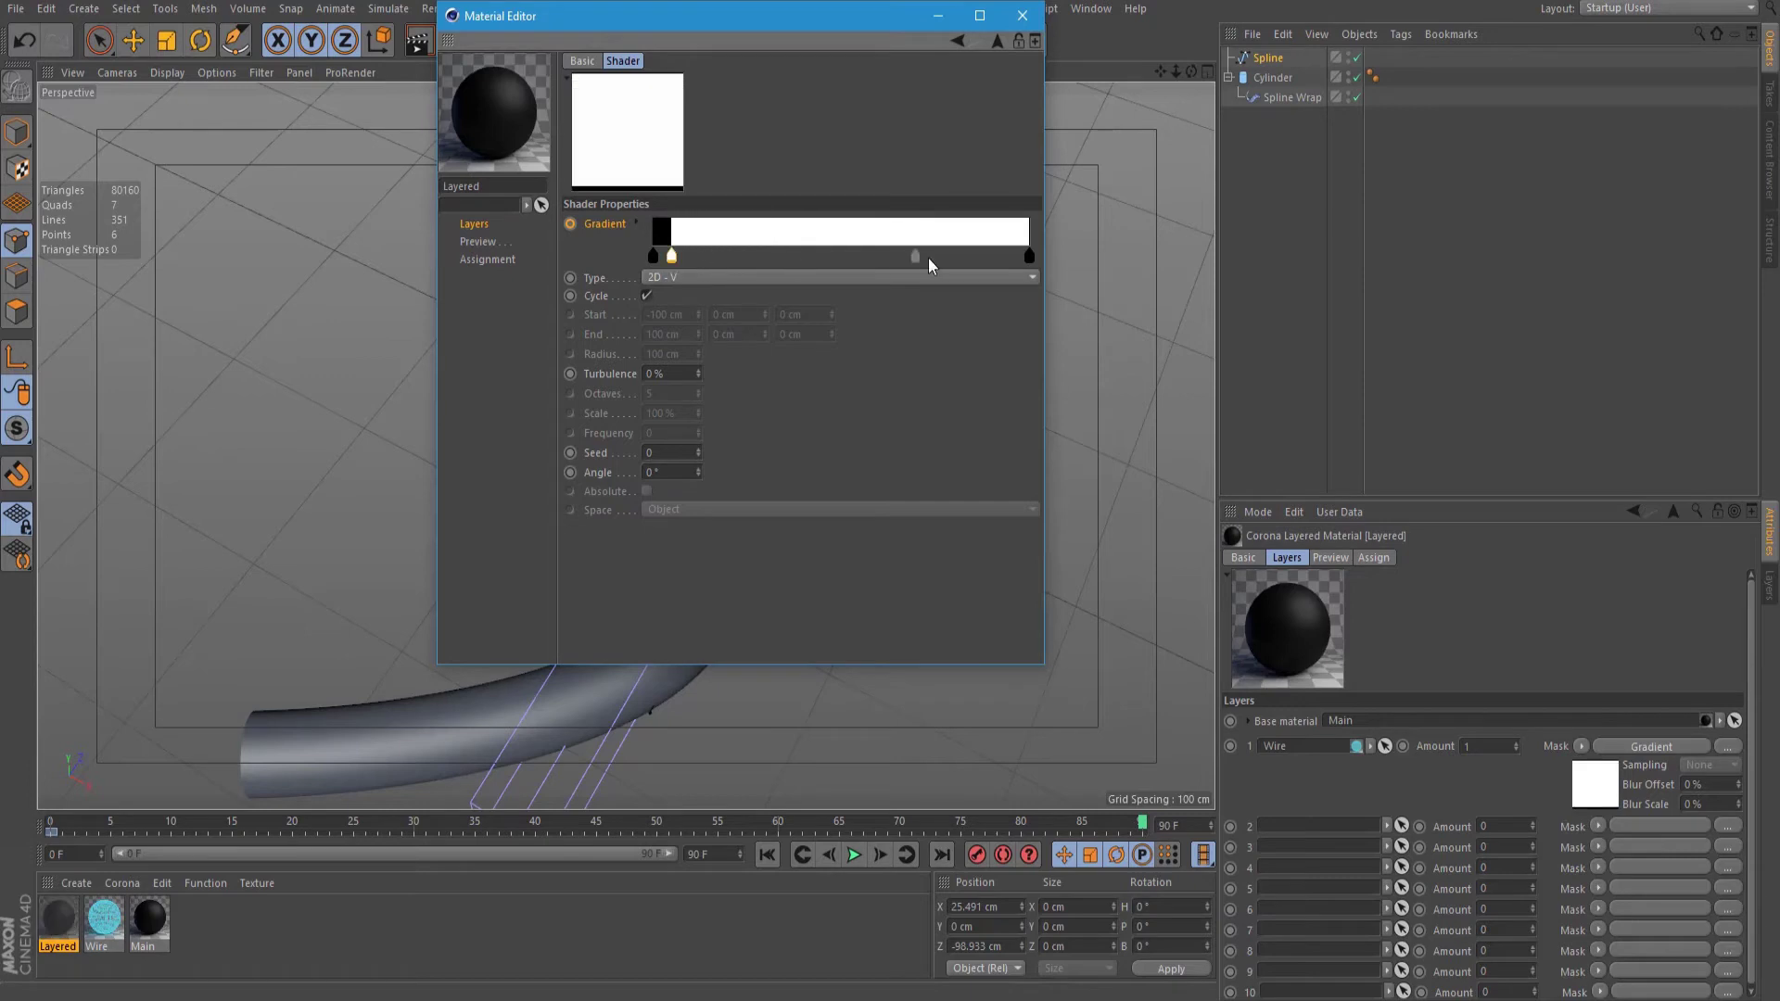
{"action": "left_click_drag", "start_coordinate": [1029, 258], "coordinate": [679, 259]}
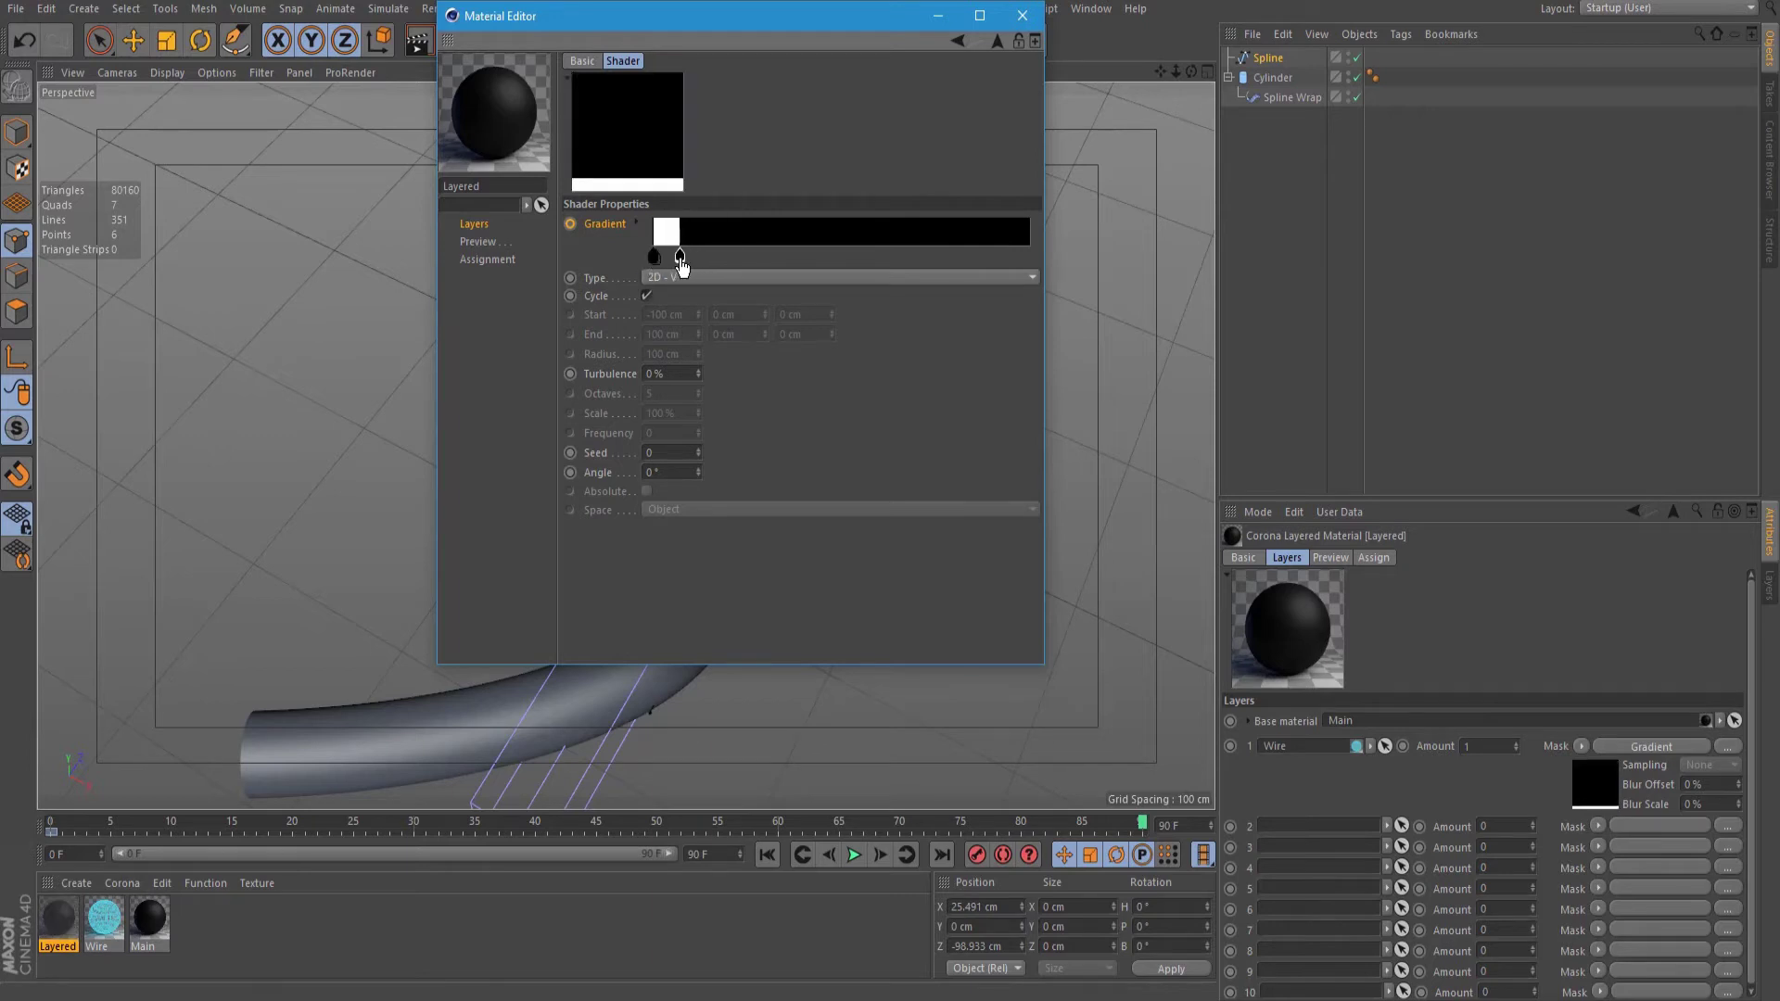
{"action": "left_click", "coordinate": [571, 224], "text": "ctrl"}
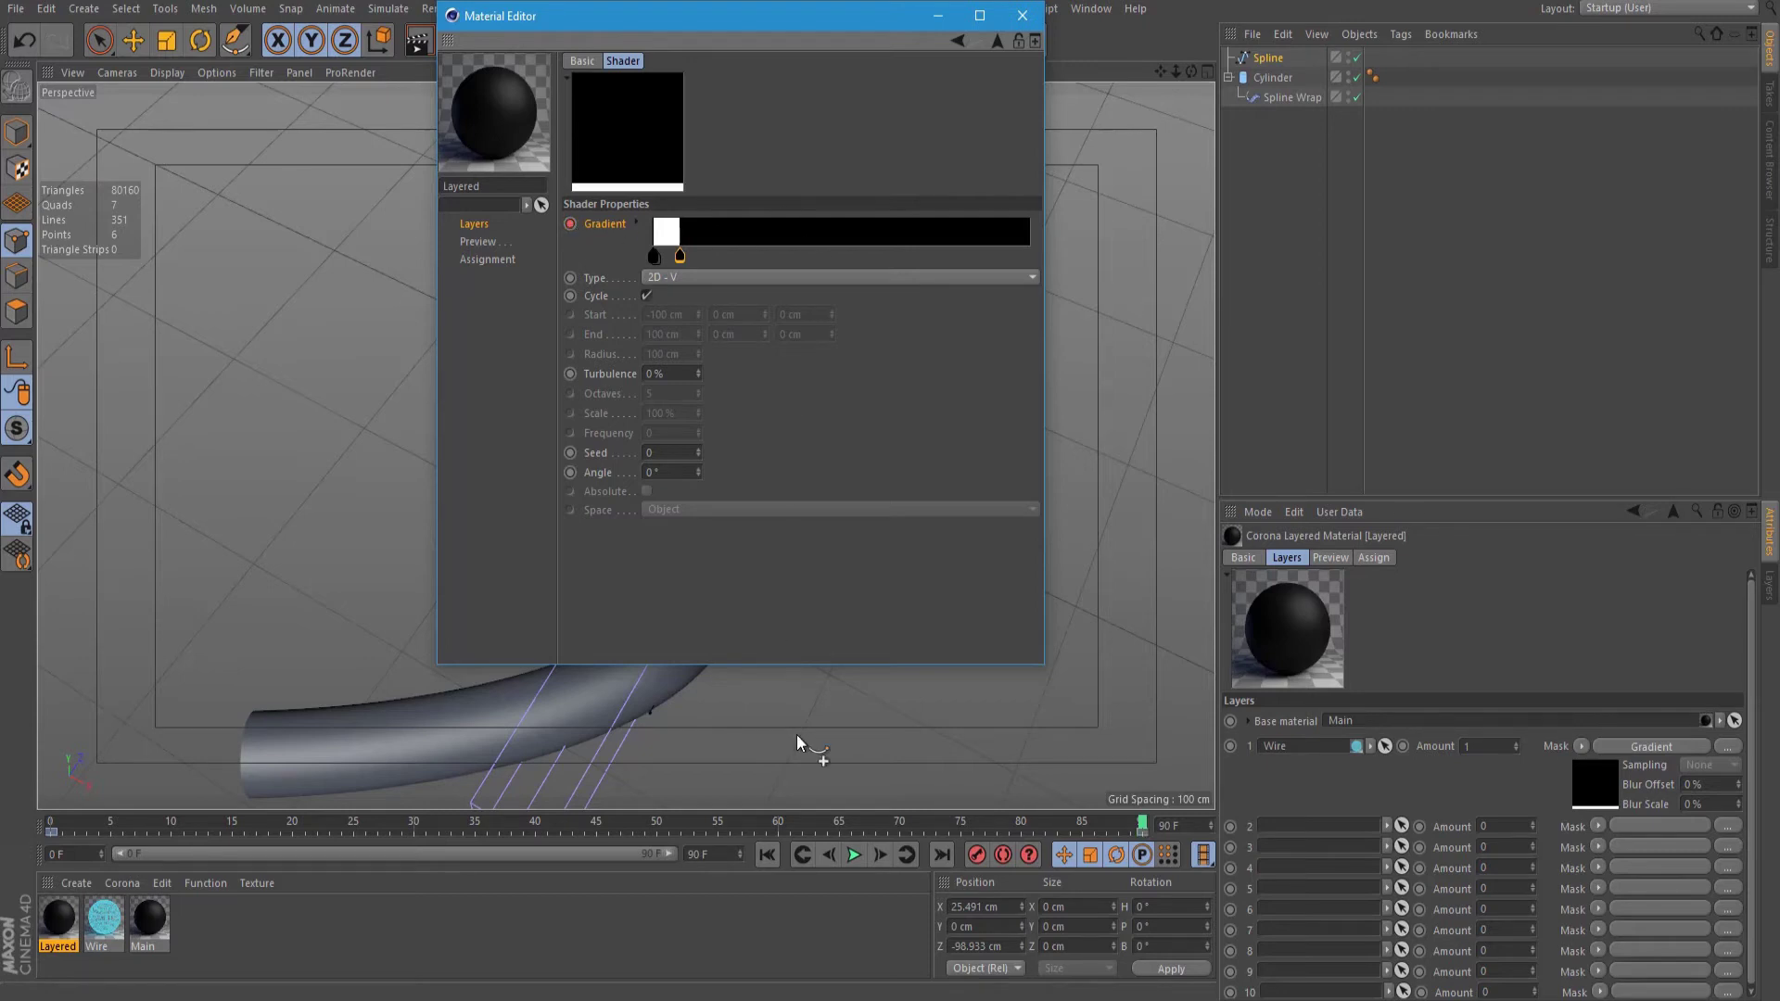
Step: Play the animation from frame 0 to check the travelling band, then close the Material Editor
{"action": "left_click", "coordinate": [875, 825]}
{"action": "left_click", "coordinate": [767, 854]}
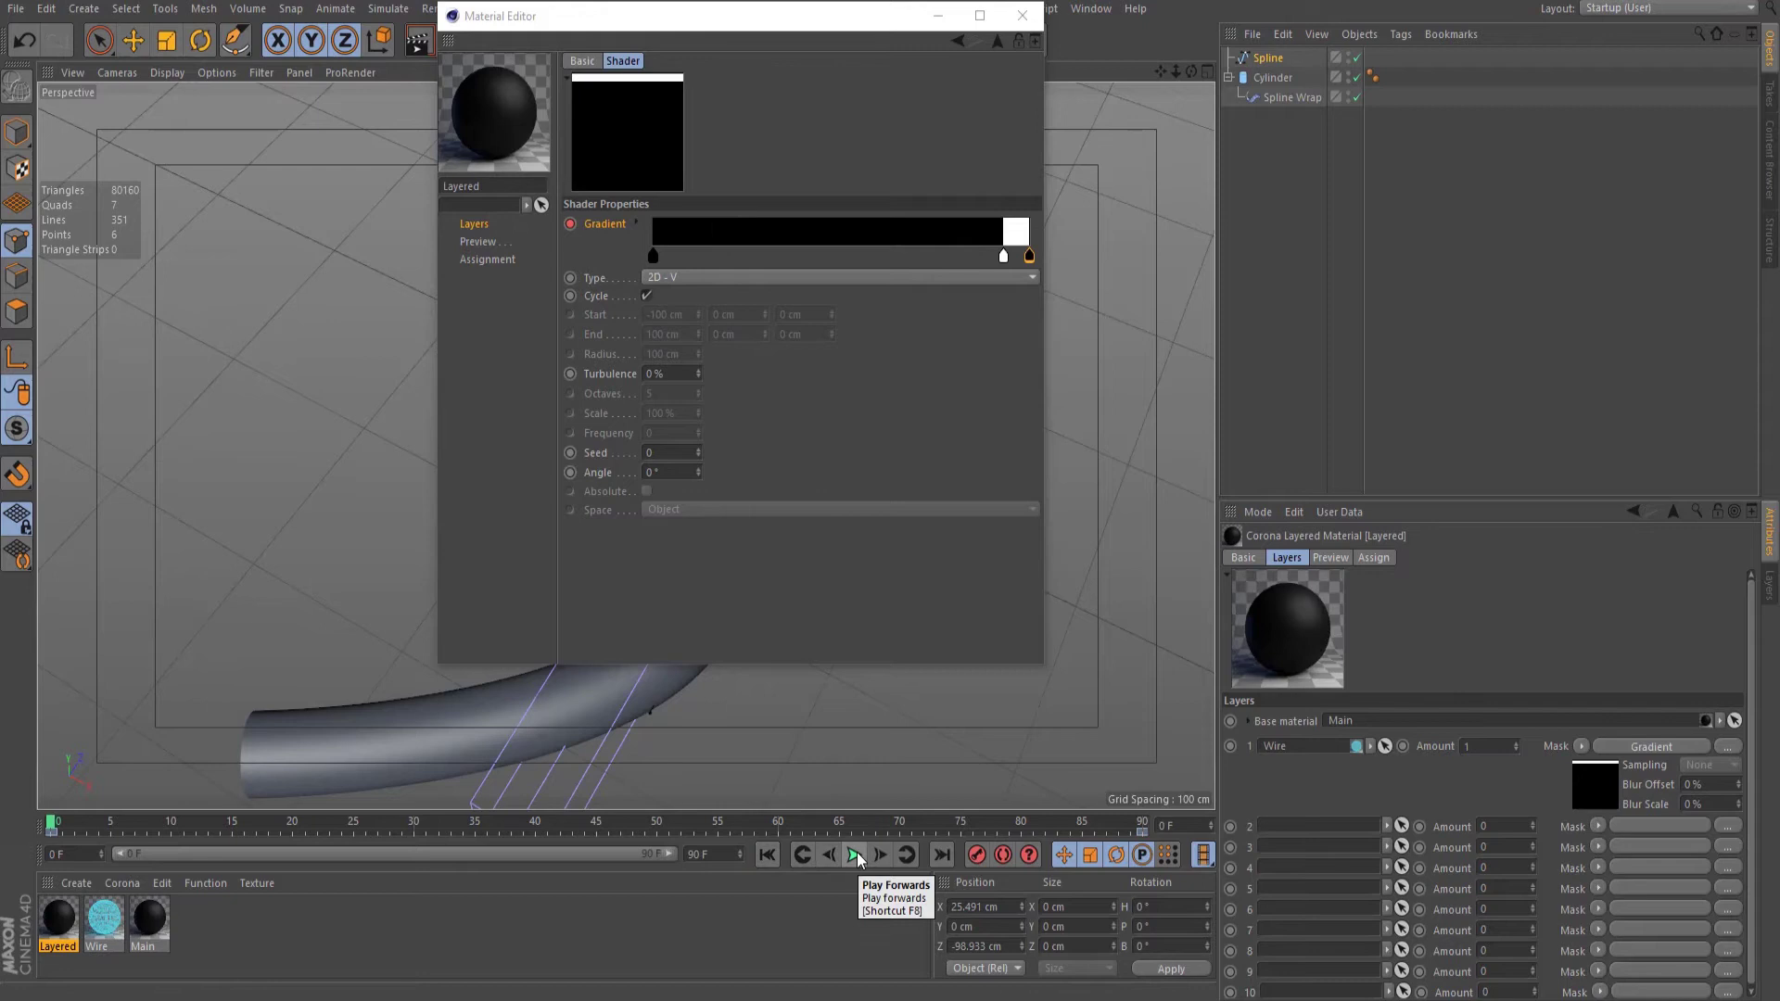
{"action": "left_click", "coordinate": [855, 855]}
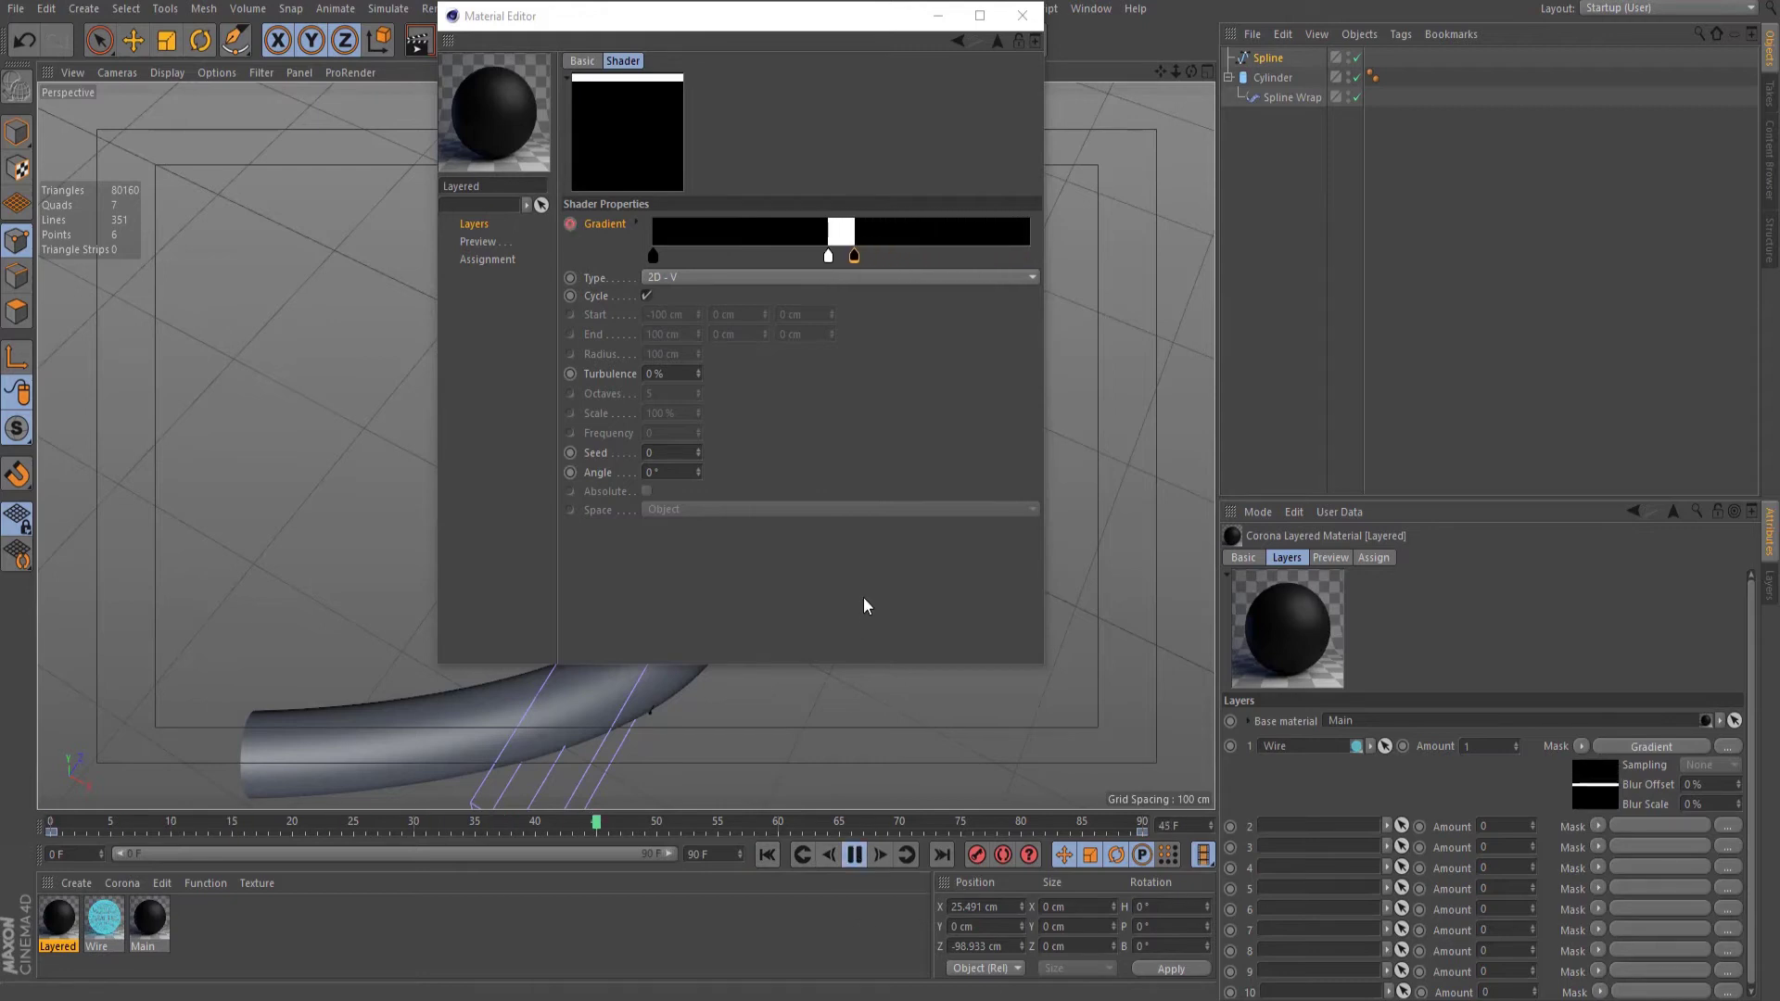
{"action": "left_click", "coordinate": [855, 855]}
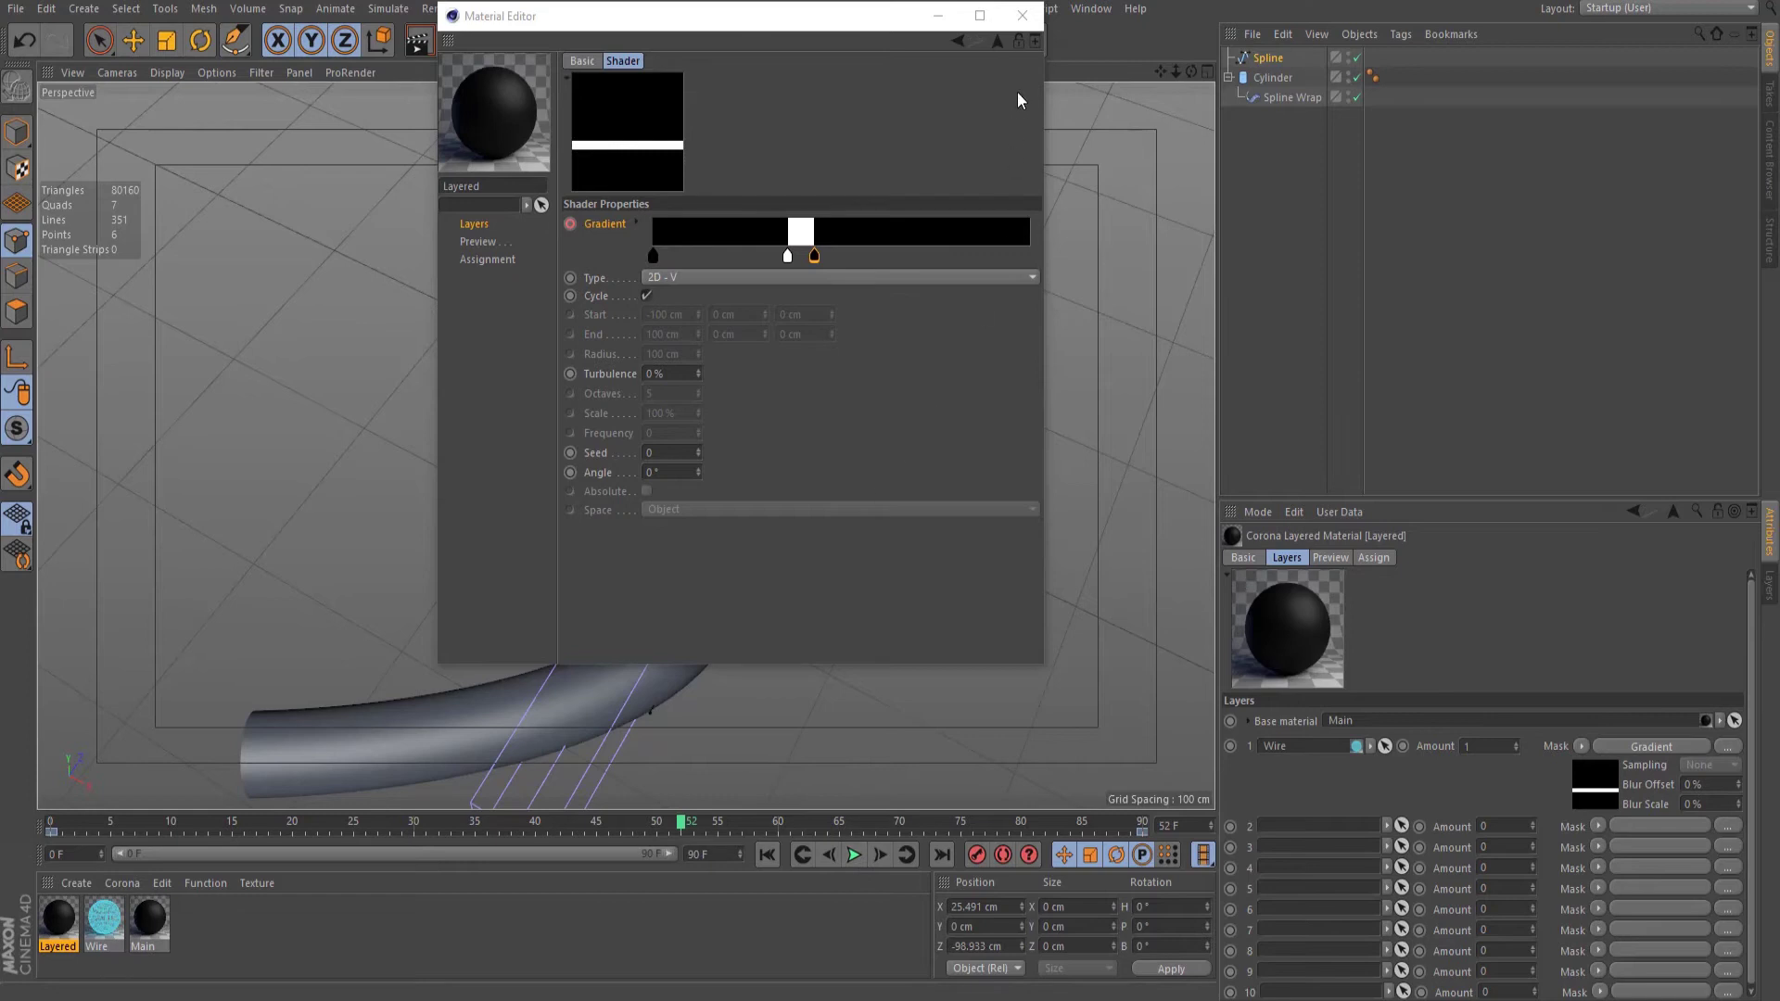
{"action": "left_click", "coordinate": [1023, 15]}
{"action": "left_click", "coordinate": [1023, 15]}
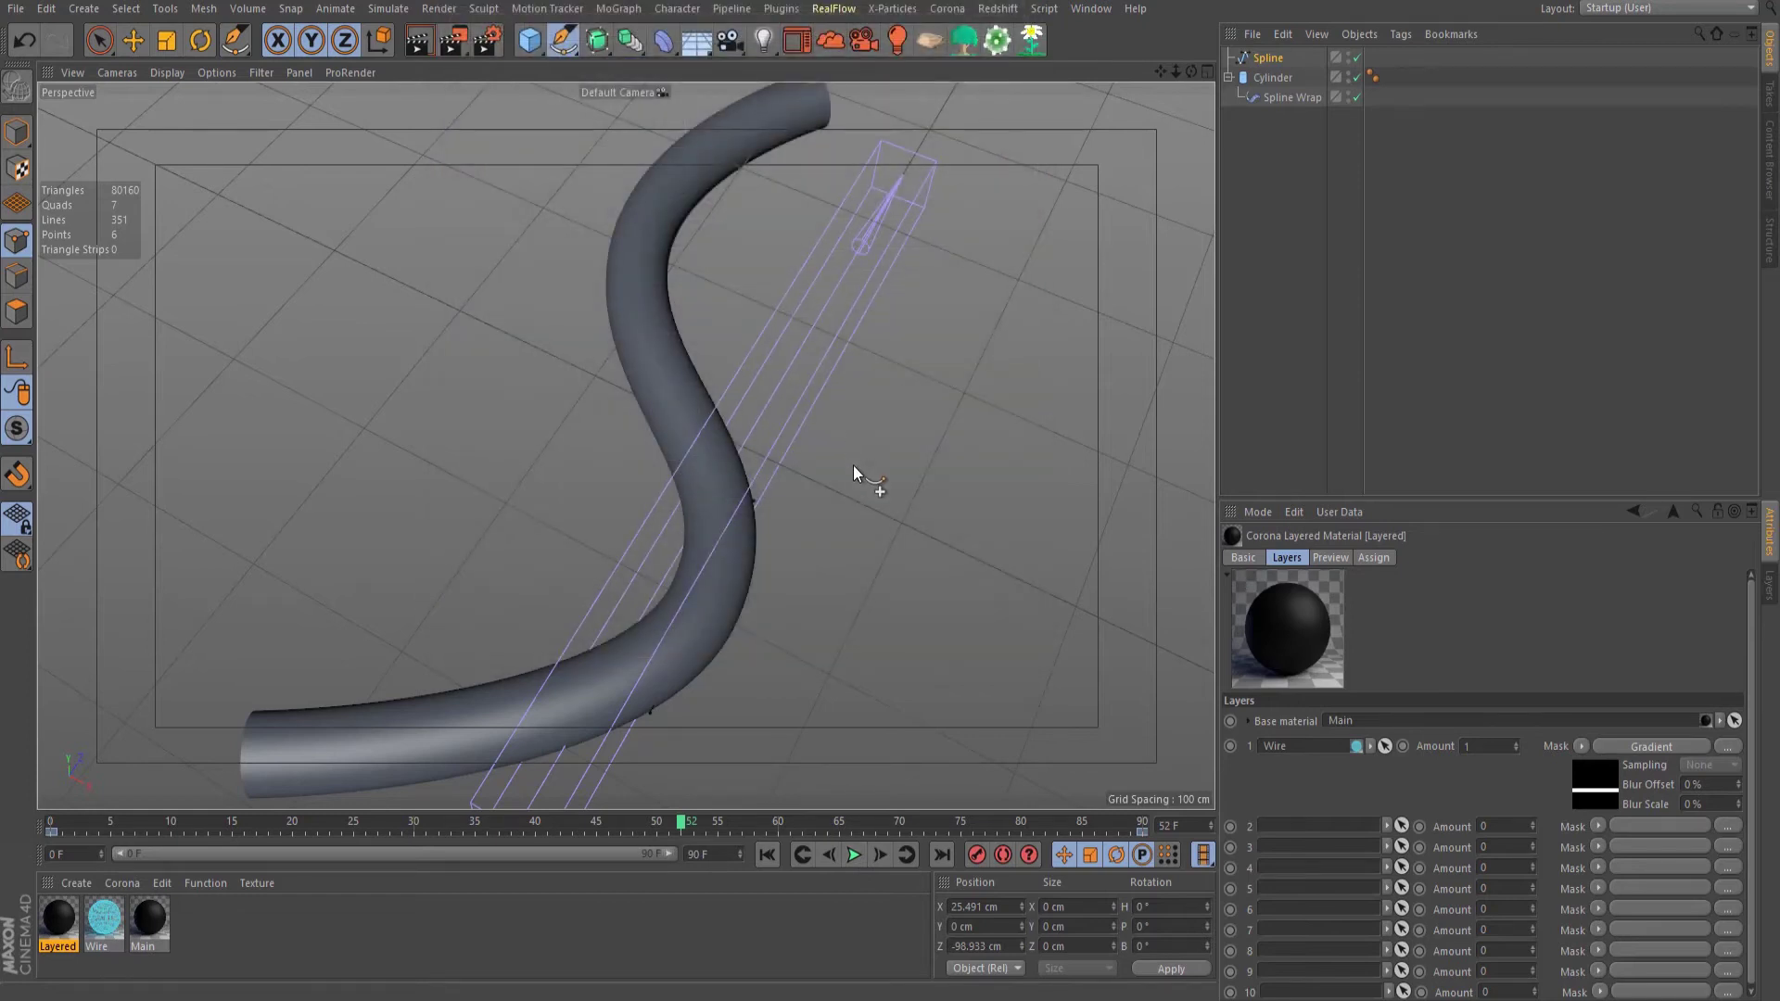
Step: Set the project frame rate to 24 fps in Project Settings
{"action": "key", "text": "ctrl+d"}
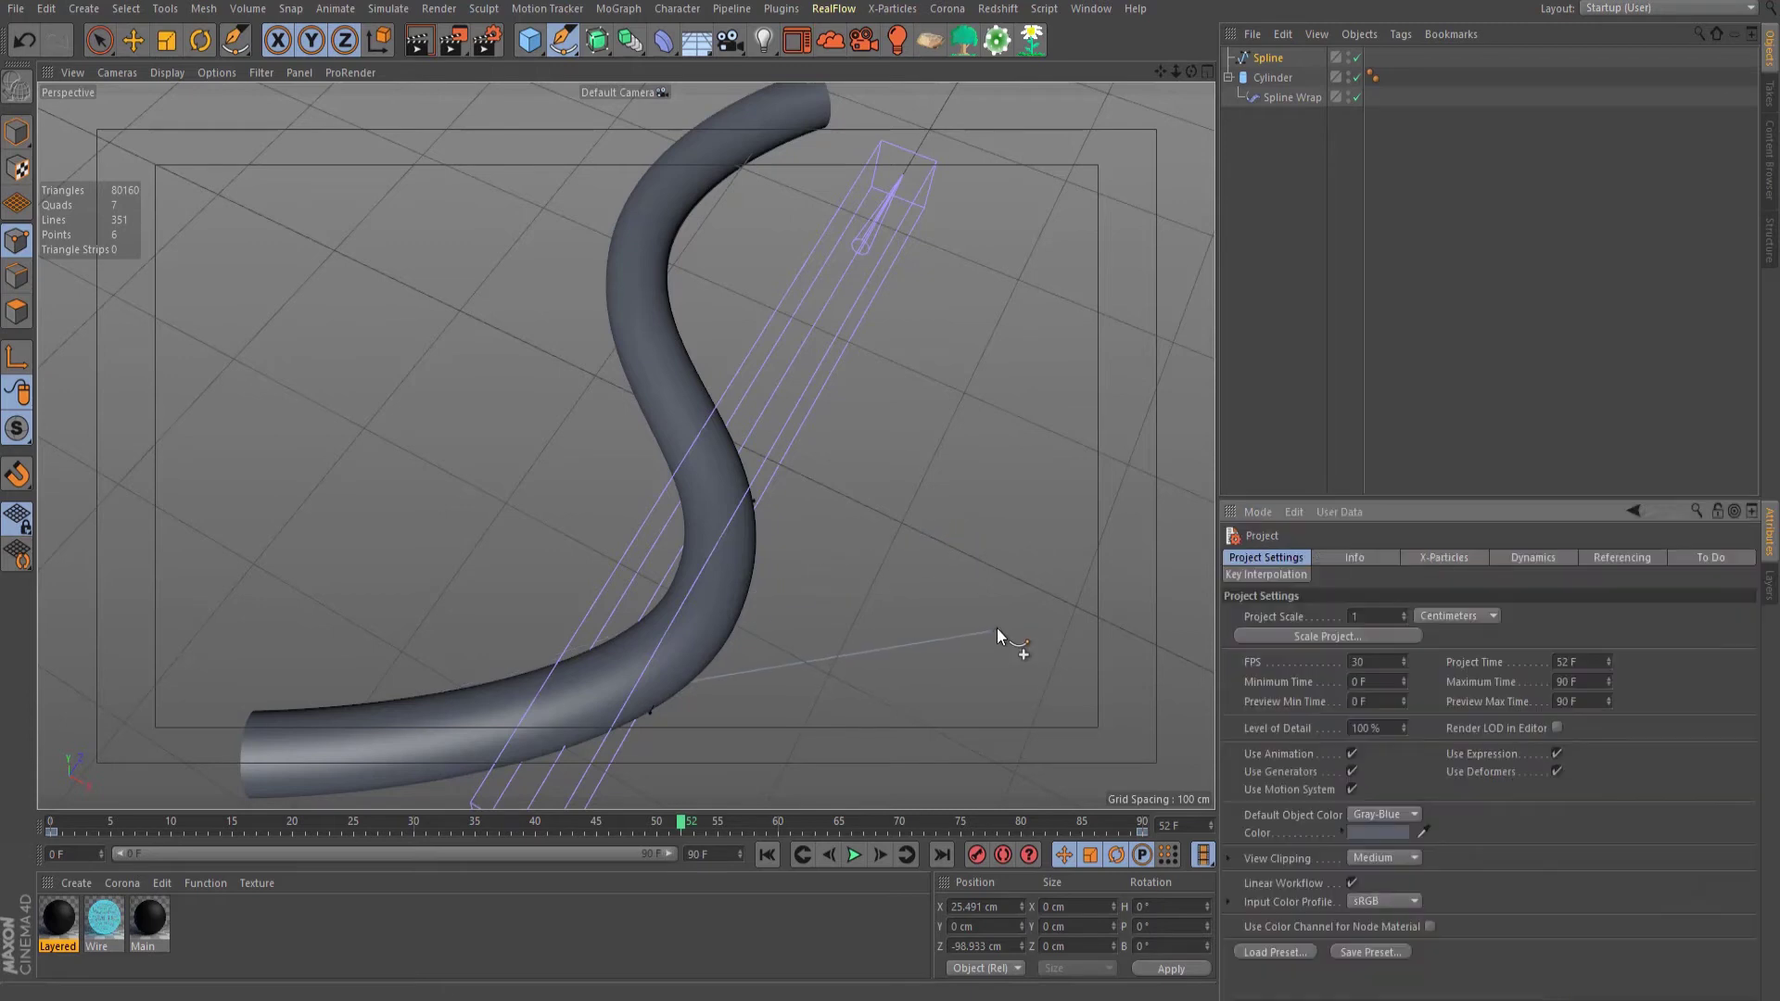
{"action": "left_click", "coordinate": [1377, 662]}
{"action": "type", "text": "24"}
Step: Set the render Frame Rate to 24 in Render Settings
{"action": "left_click", "coordinate": [486, 46]}
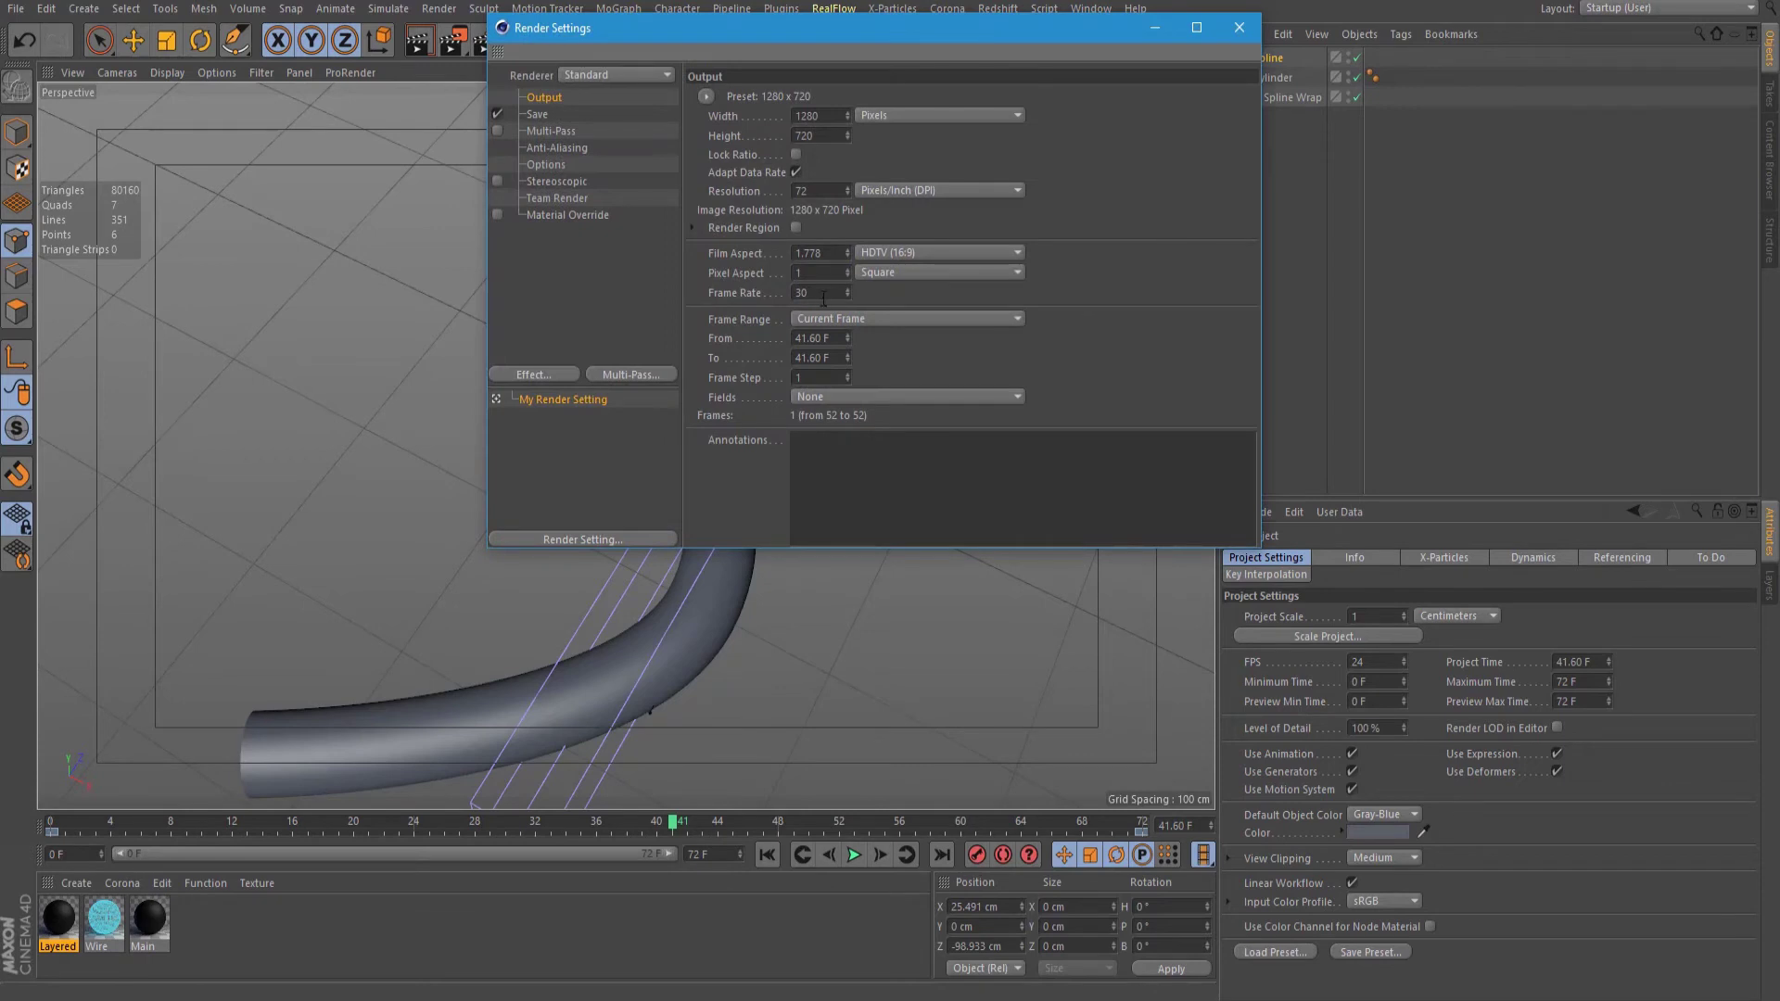
{"action": "left_click", "coordinate": [822, 293]}
{"action": "type", "text": "24"}
{"action": "left_click", "coordinate": [1238, 28]}
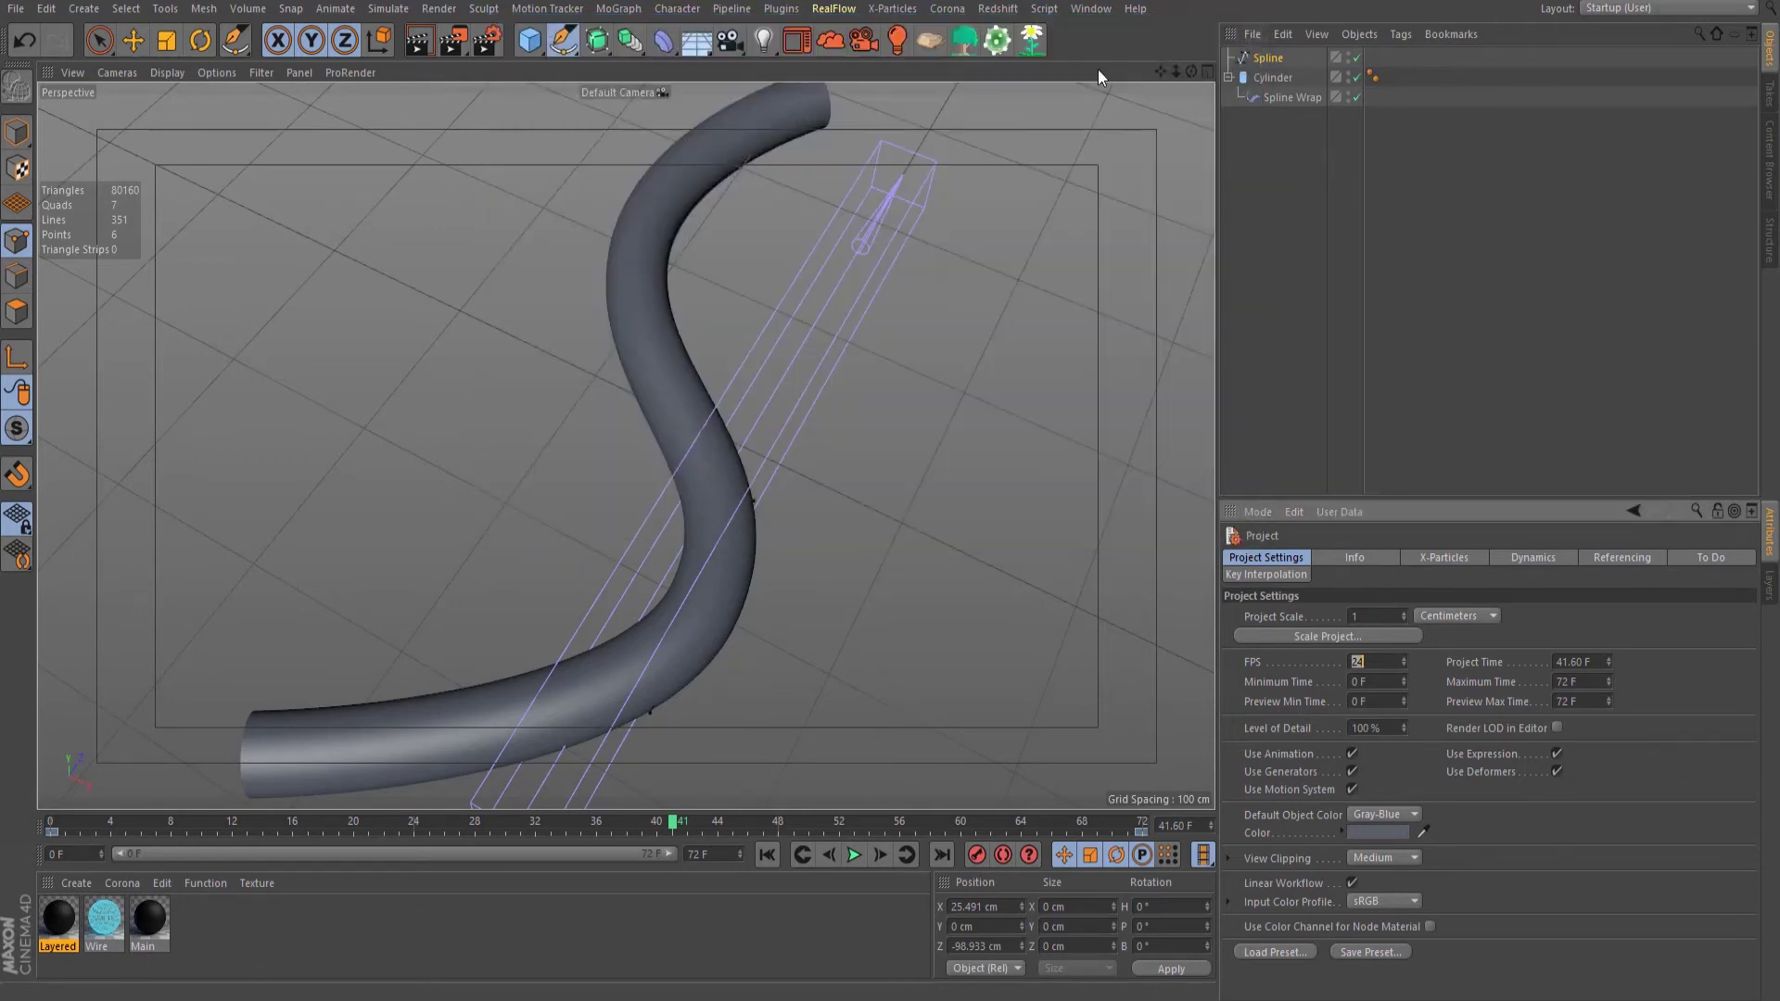
Step: Add a Camera, look through it, and switch the renderer to Corona in Render Settings
{"action": "left_click", "coordinate": [864, 42]}
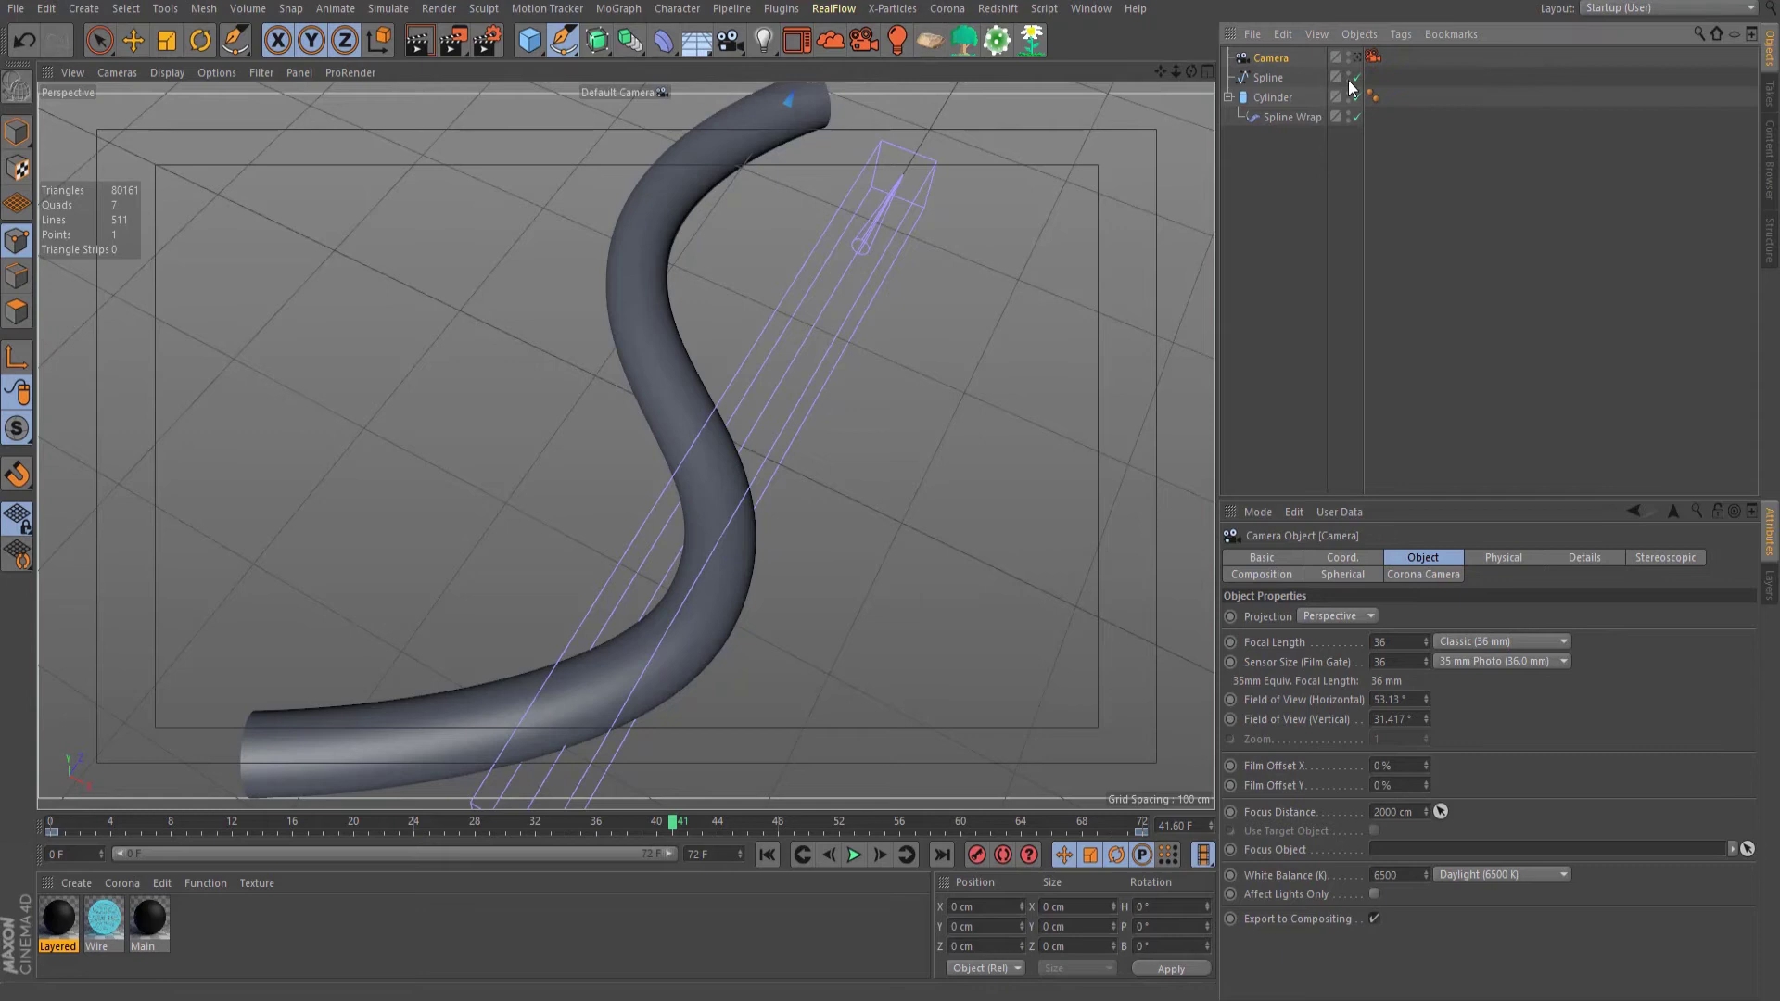
{"action": "left_click", "coordinate": [1356, 57]}
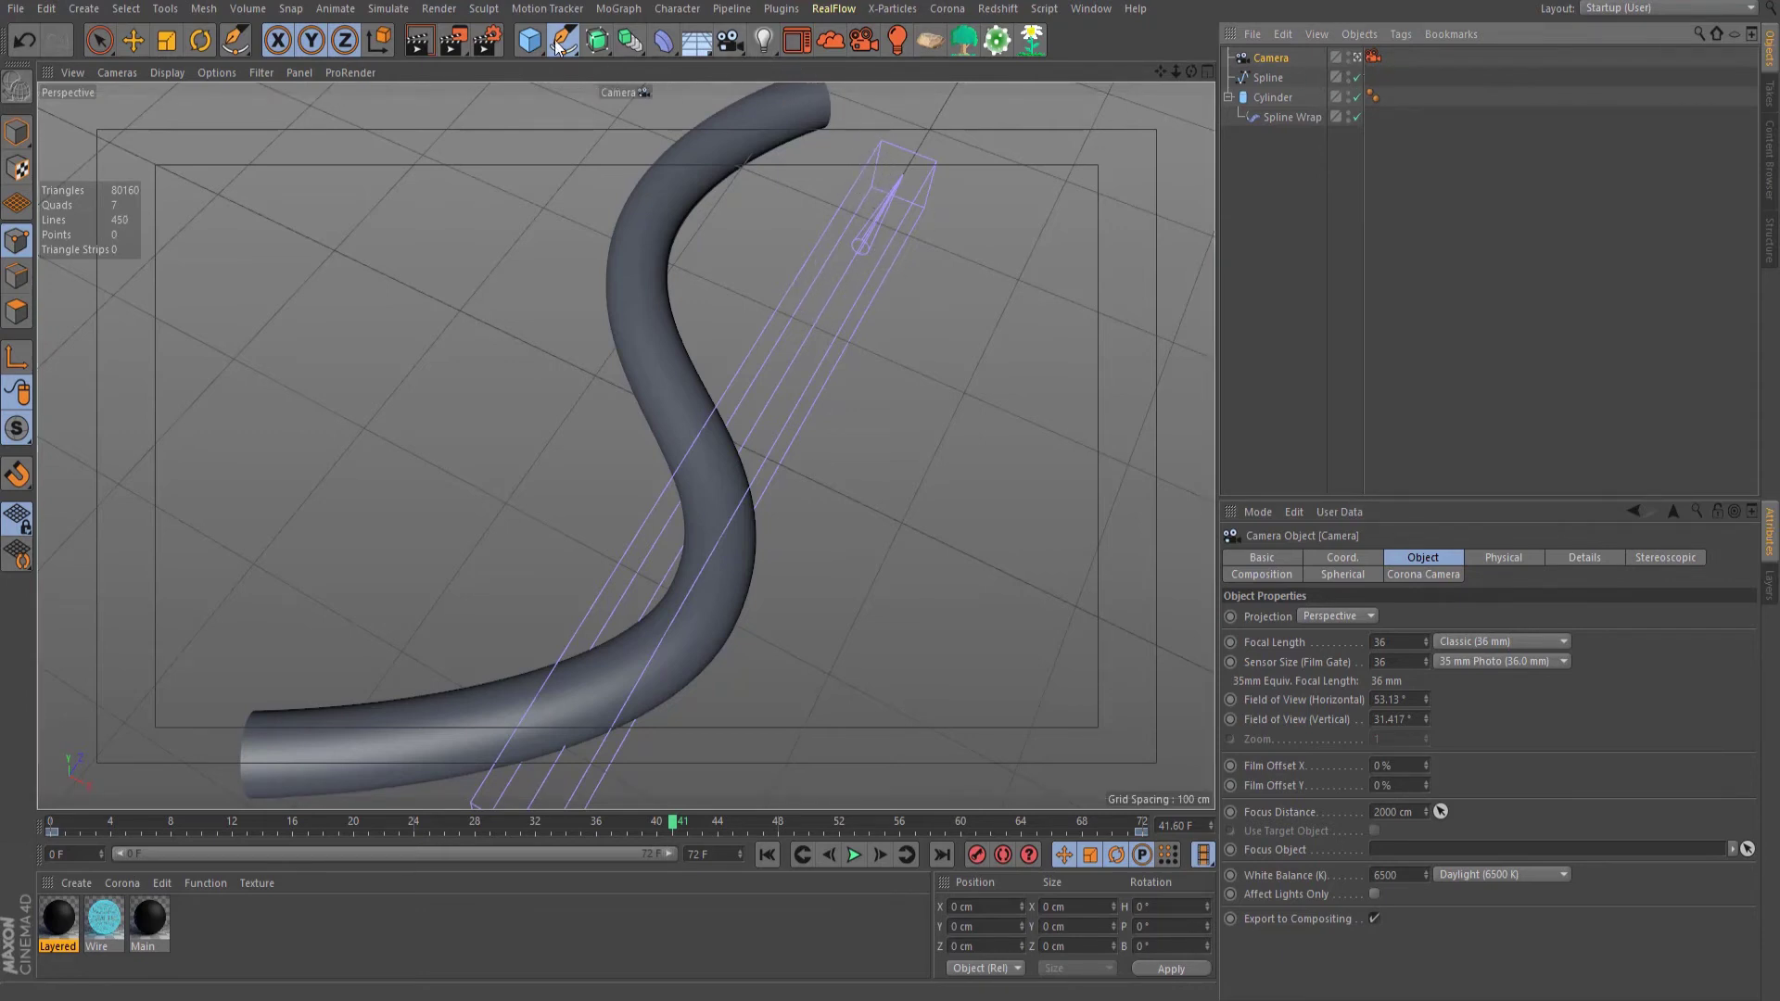
{"action": "left_click", "coordinate": [486, 40]}
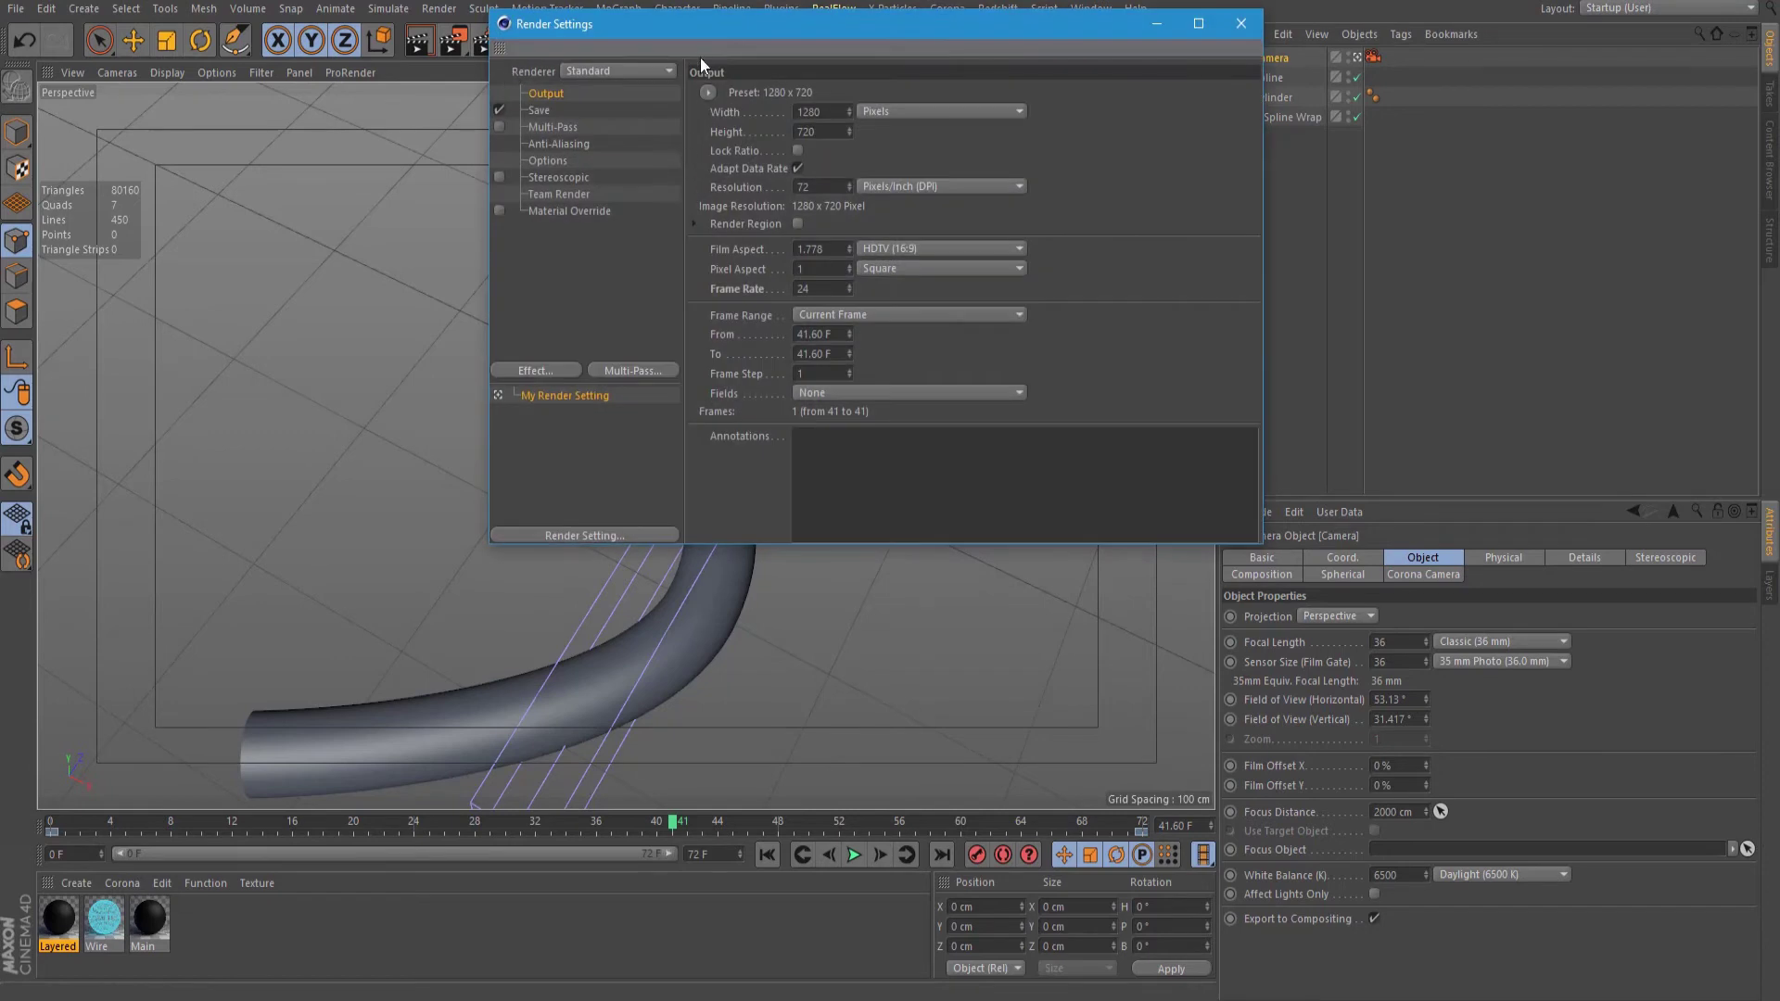
{"action": "left_click_drag", "start_coordinate": [699, 26], "coordinate": [765, 104]}
{"action": "left_click_drag", "start_coordinate": [556, 87], "coordinate": [616, 86]}
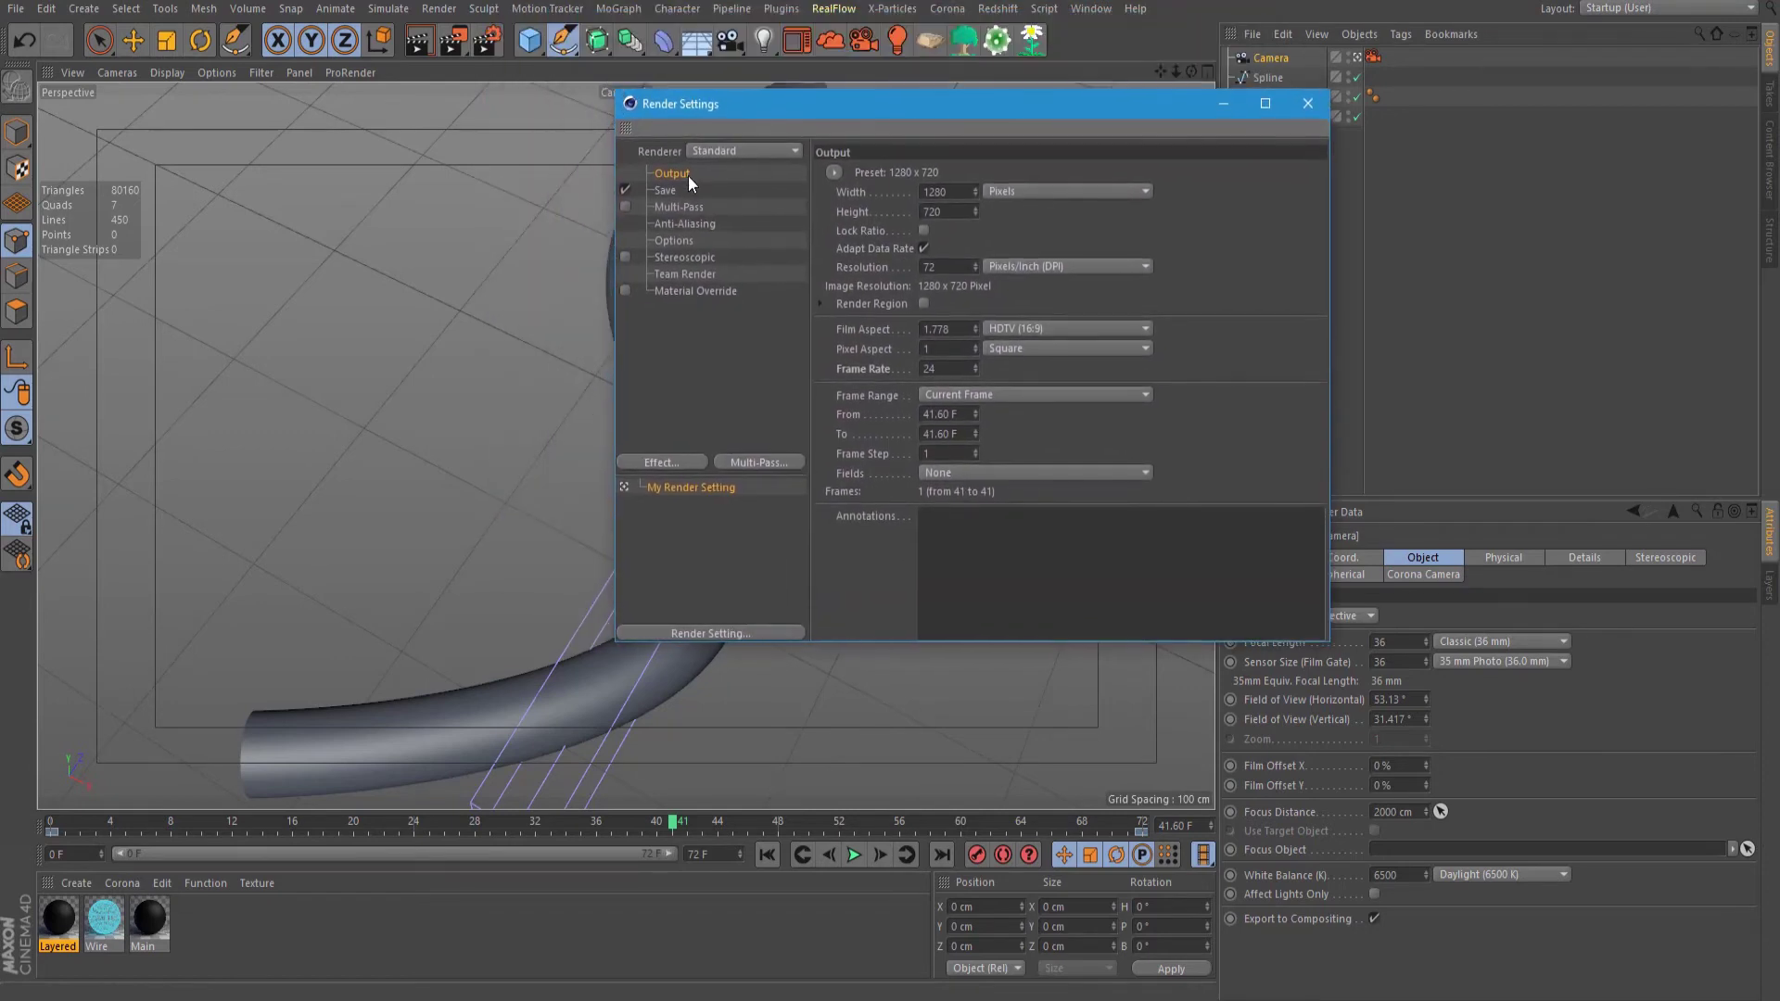
{"action": "left_click", "coordinate": [726, 152]}
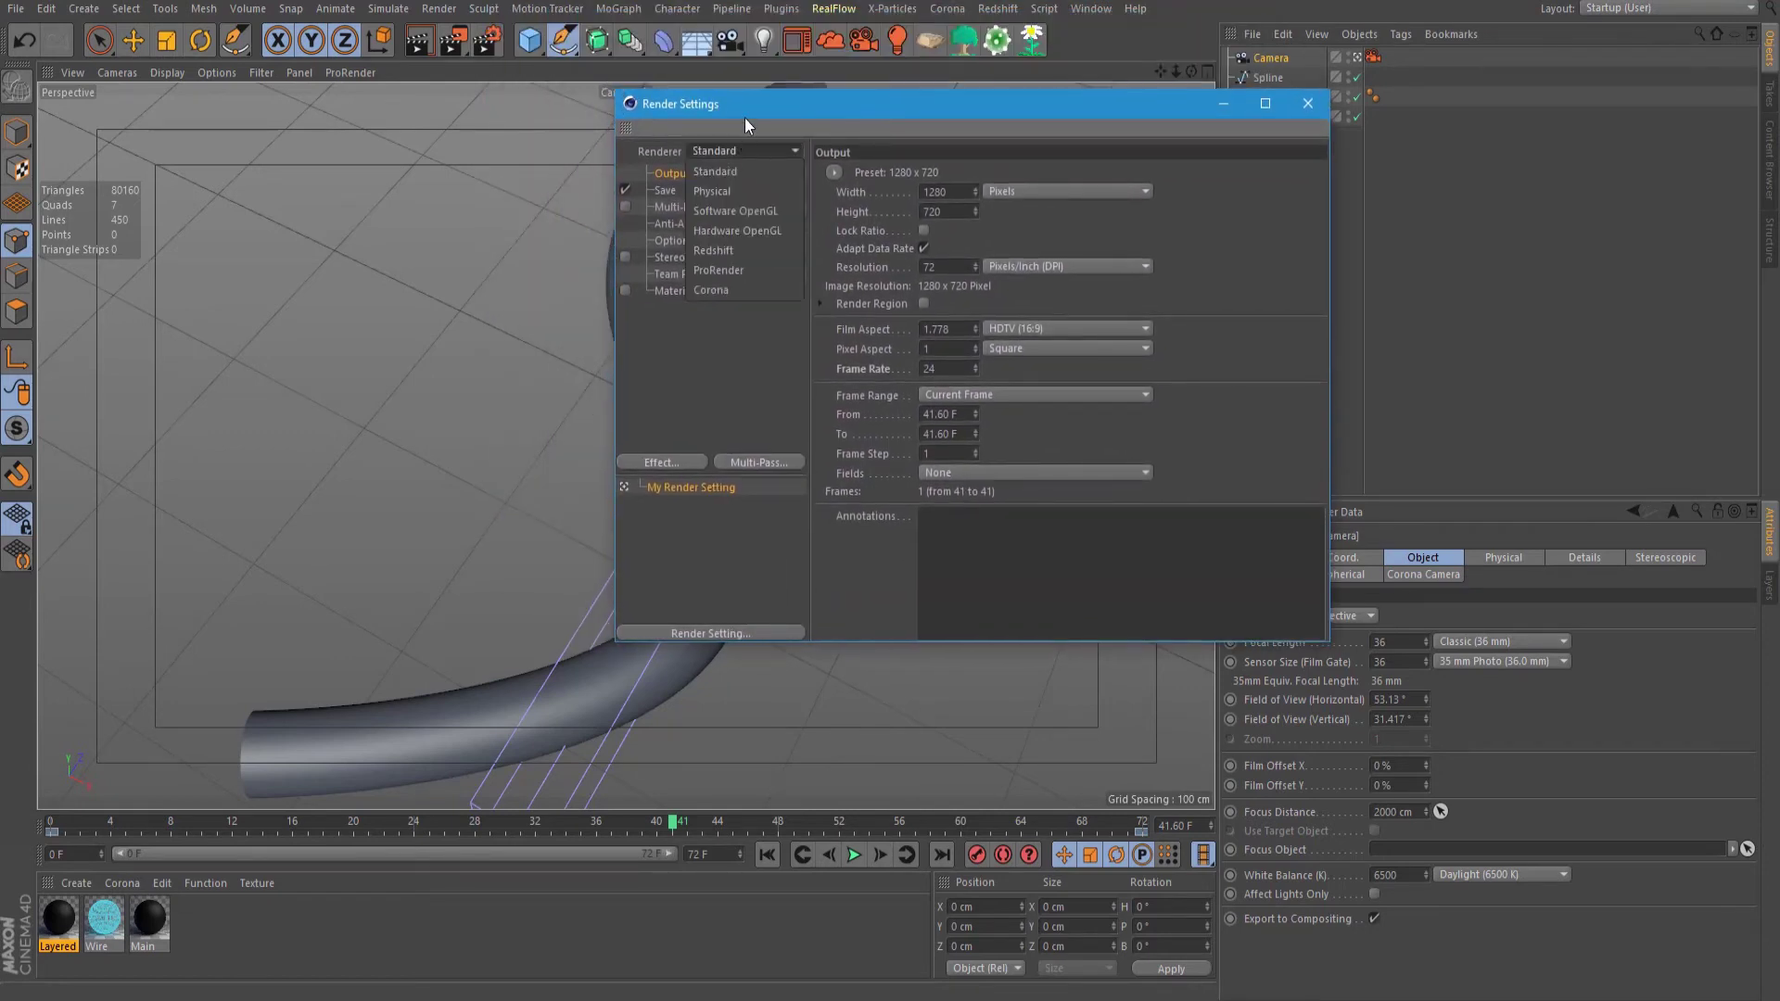
{"action": "left_click", "coordinate": [730, 290]}
{"action": "left_click_drag", "start_coordinate": [969, 109], "coordinate": [678, 105]}
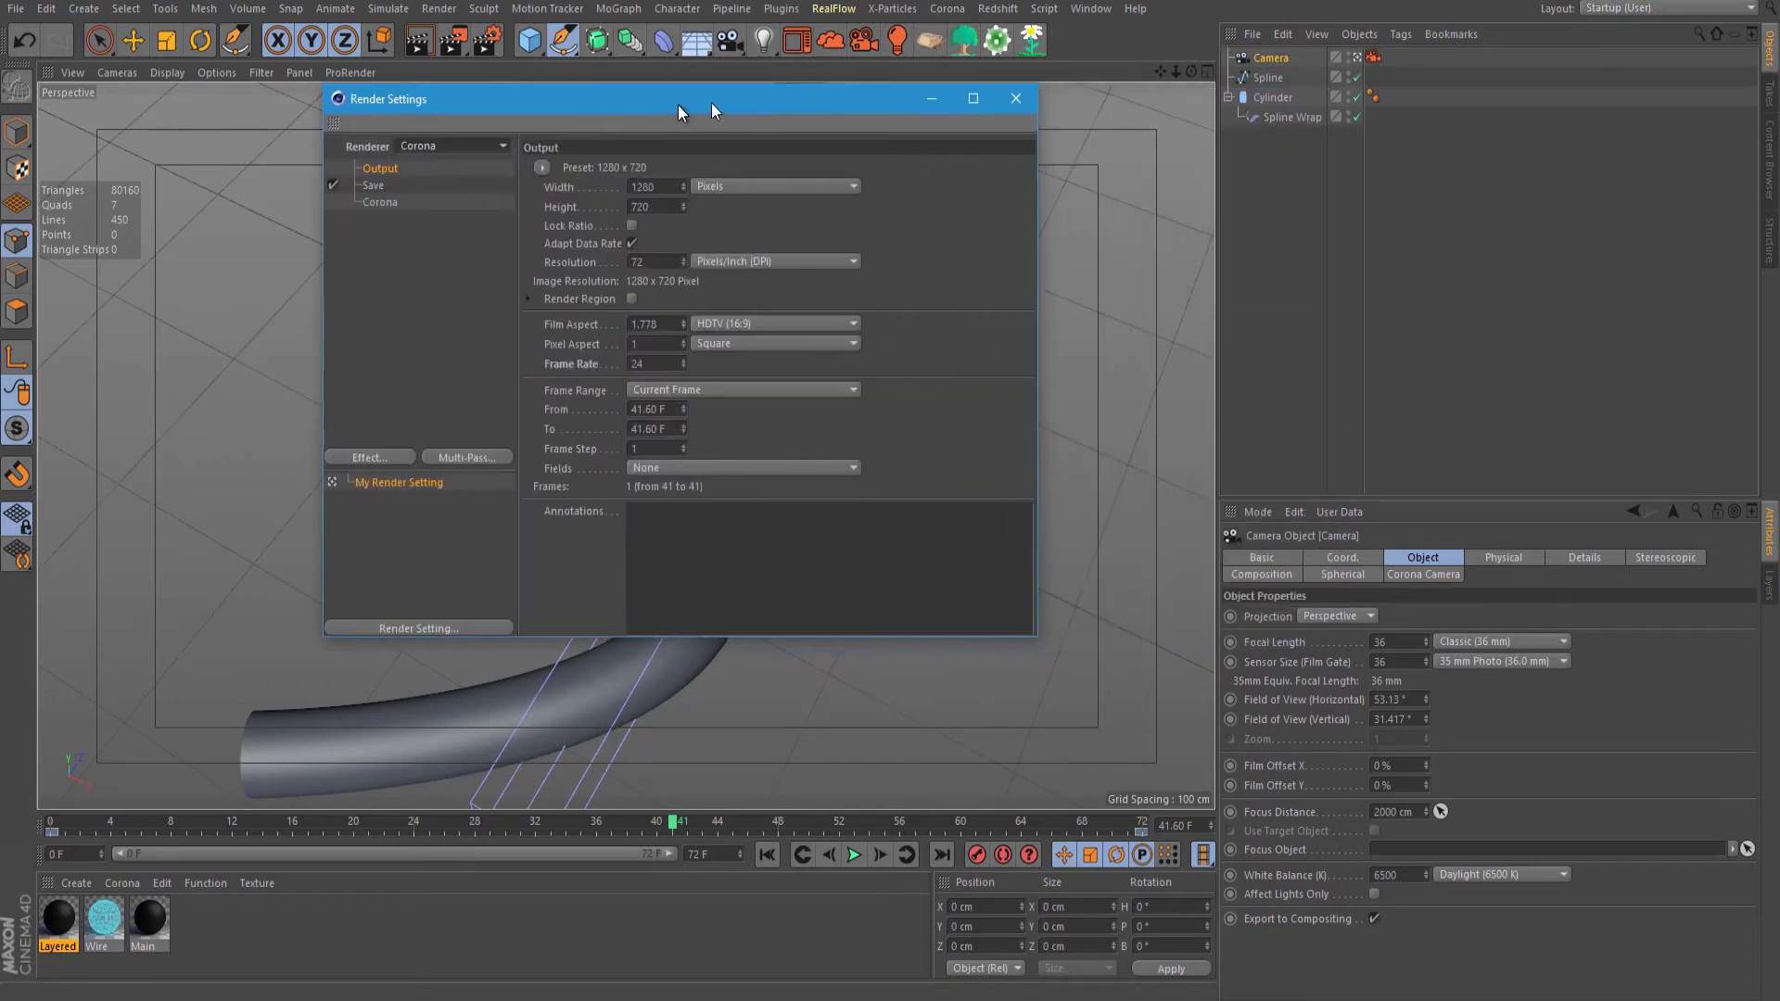
{"action": "left_click", "coordinate": [1014, 99]}
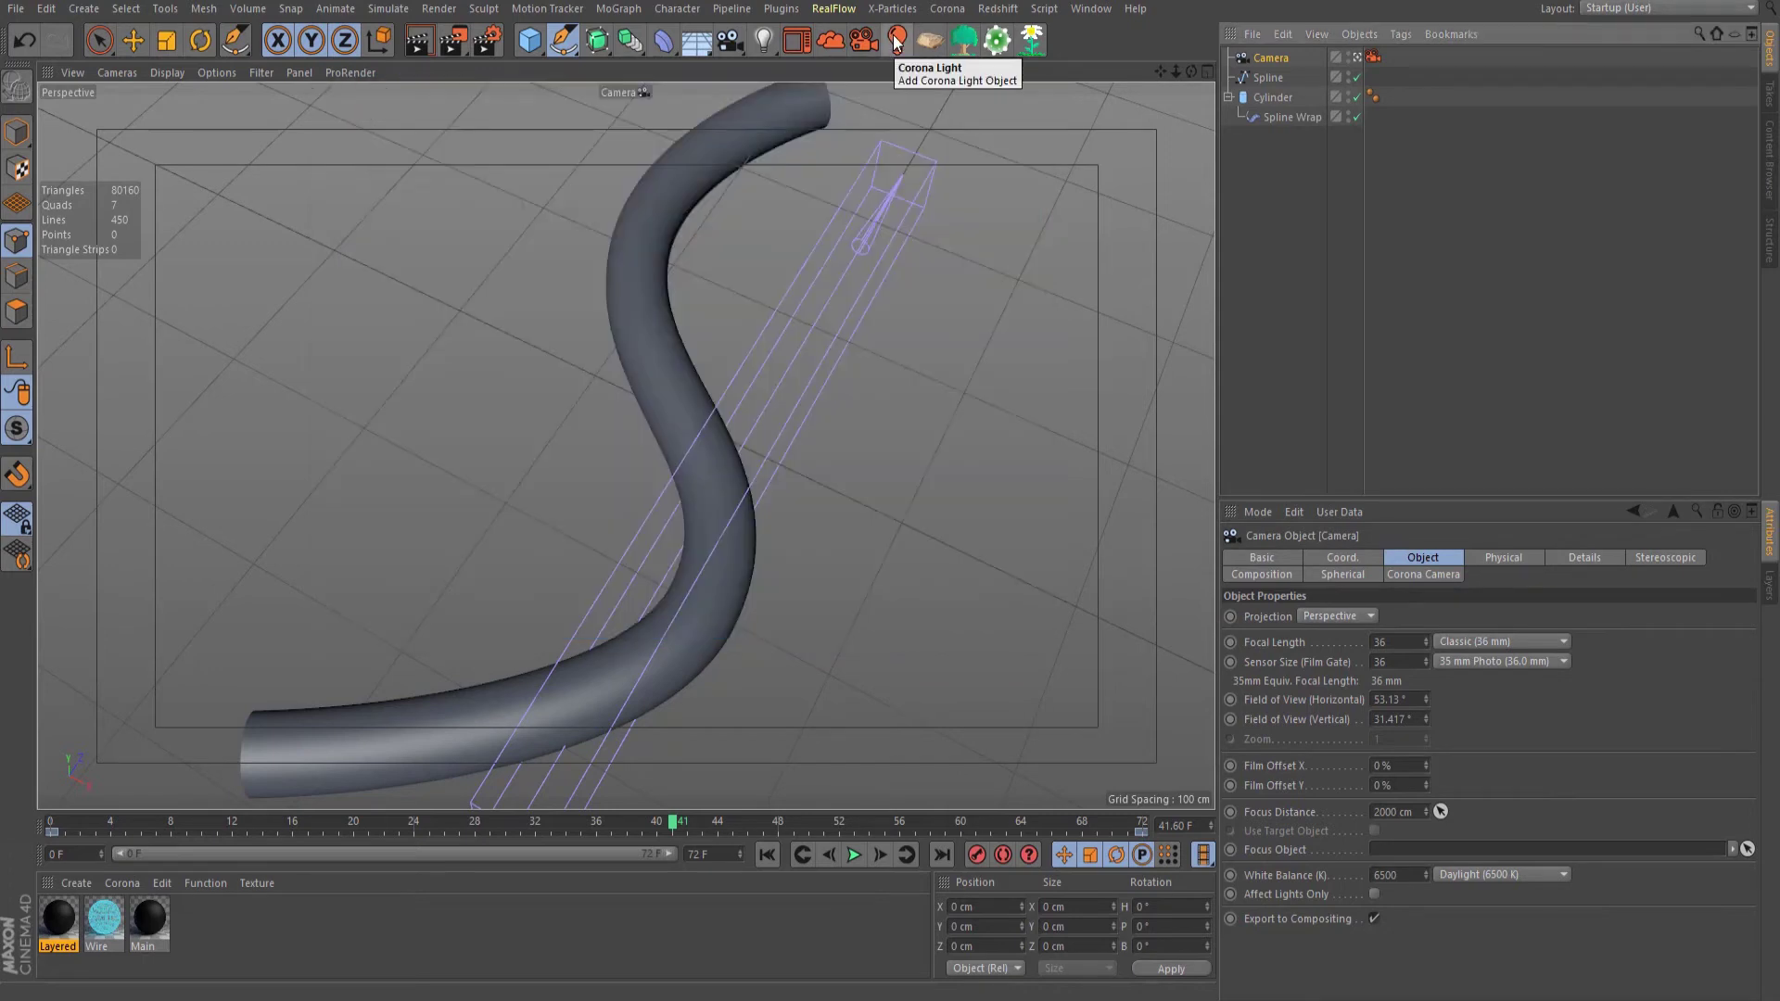
Step: Add a Corona Light and give it a Target tag with the Cylinder as target object
{"action": "left_click", "coordinate": [895, 41]}
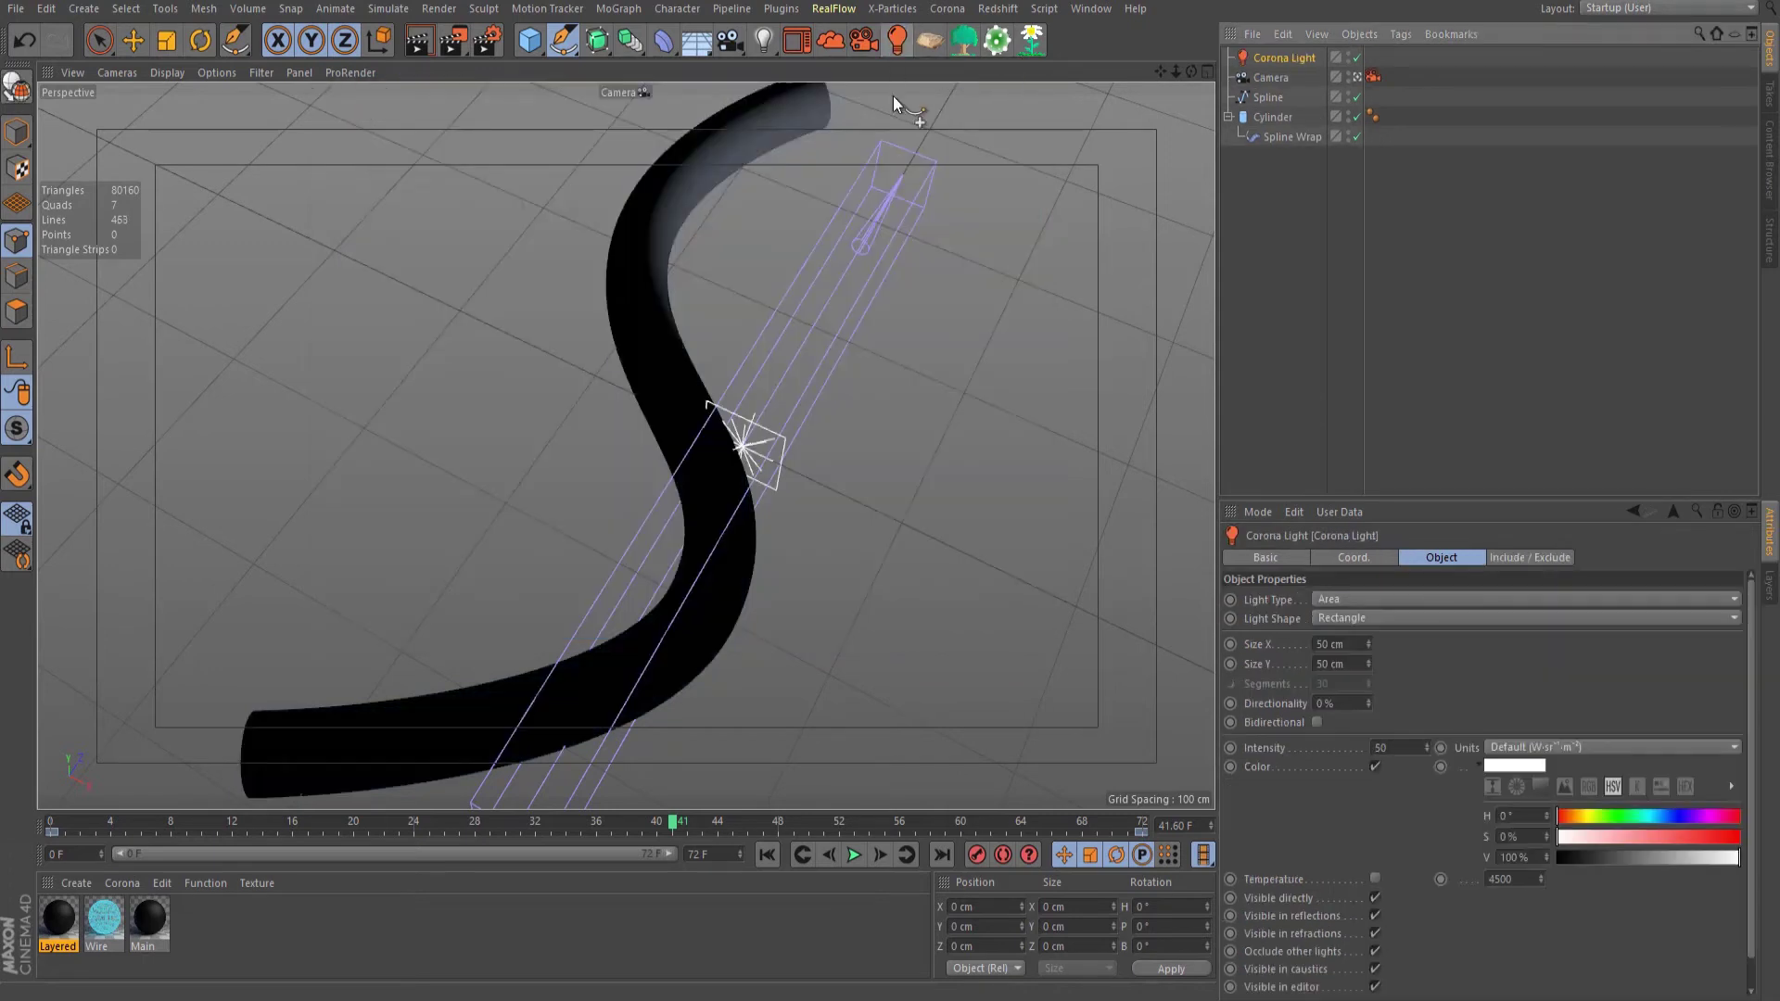
{"action": "right_click", "coordinate": [1282, 57]}
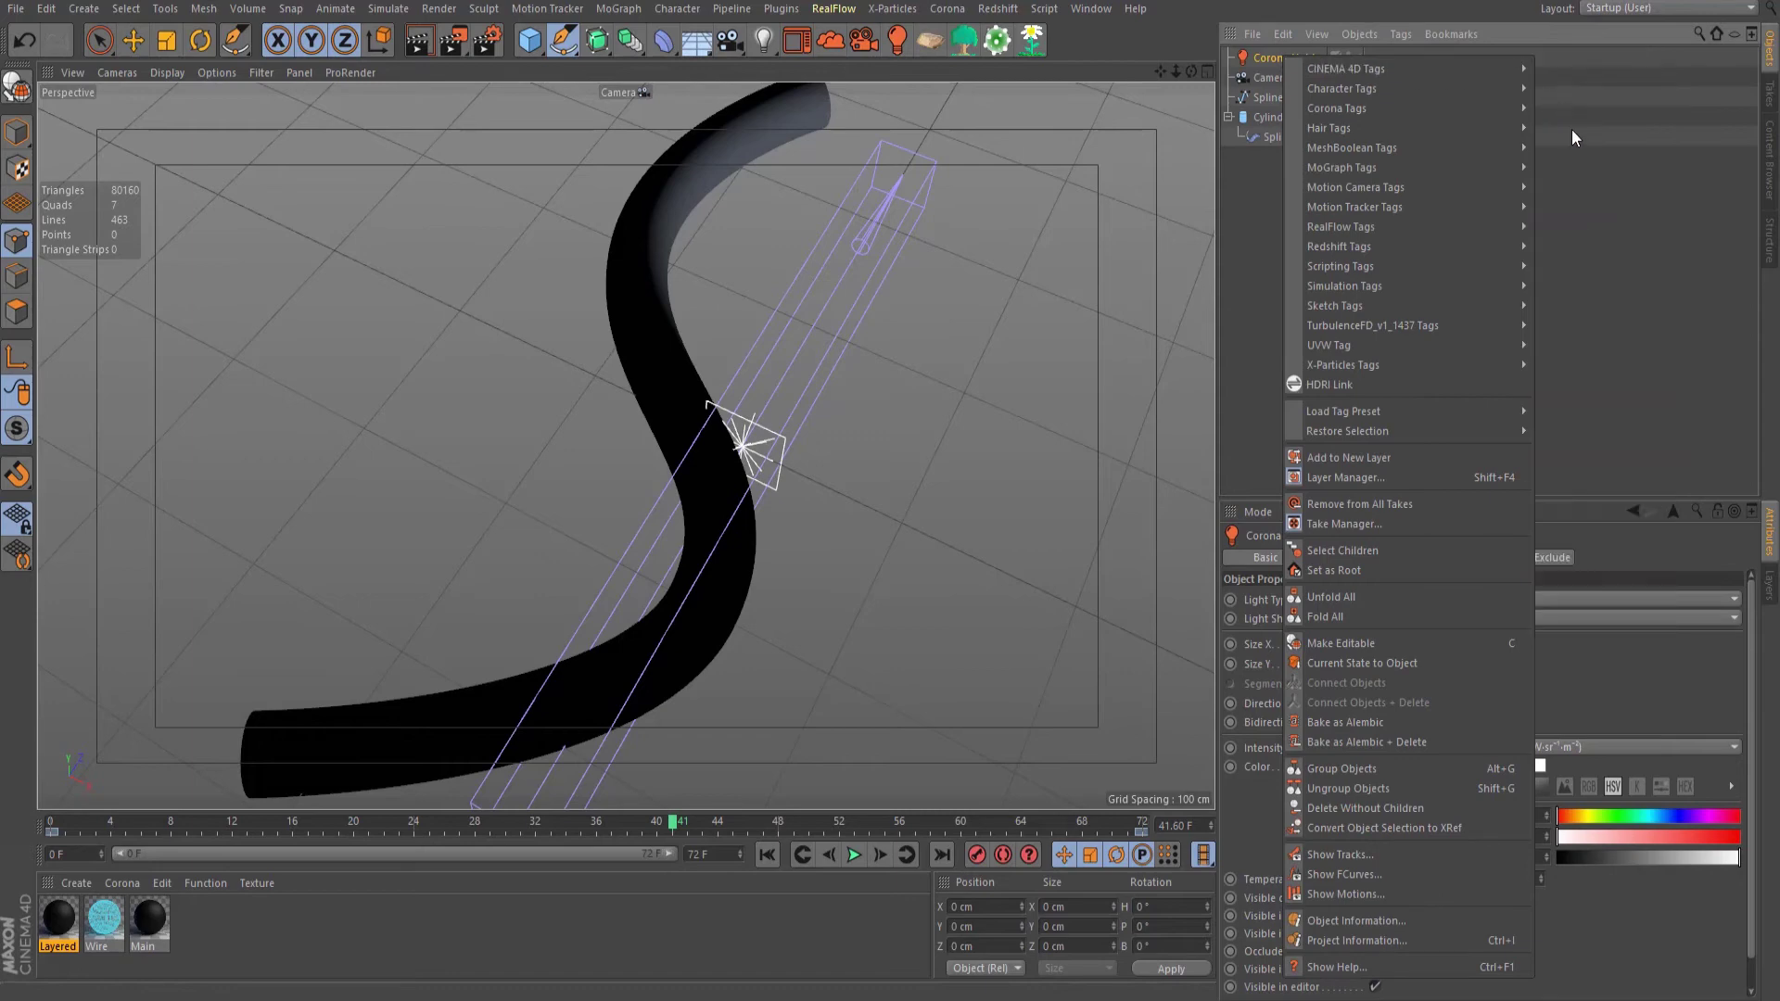
{"action": "mouse_move", "coordinate": [1492, 71]}
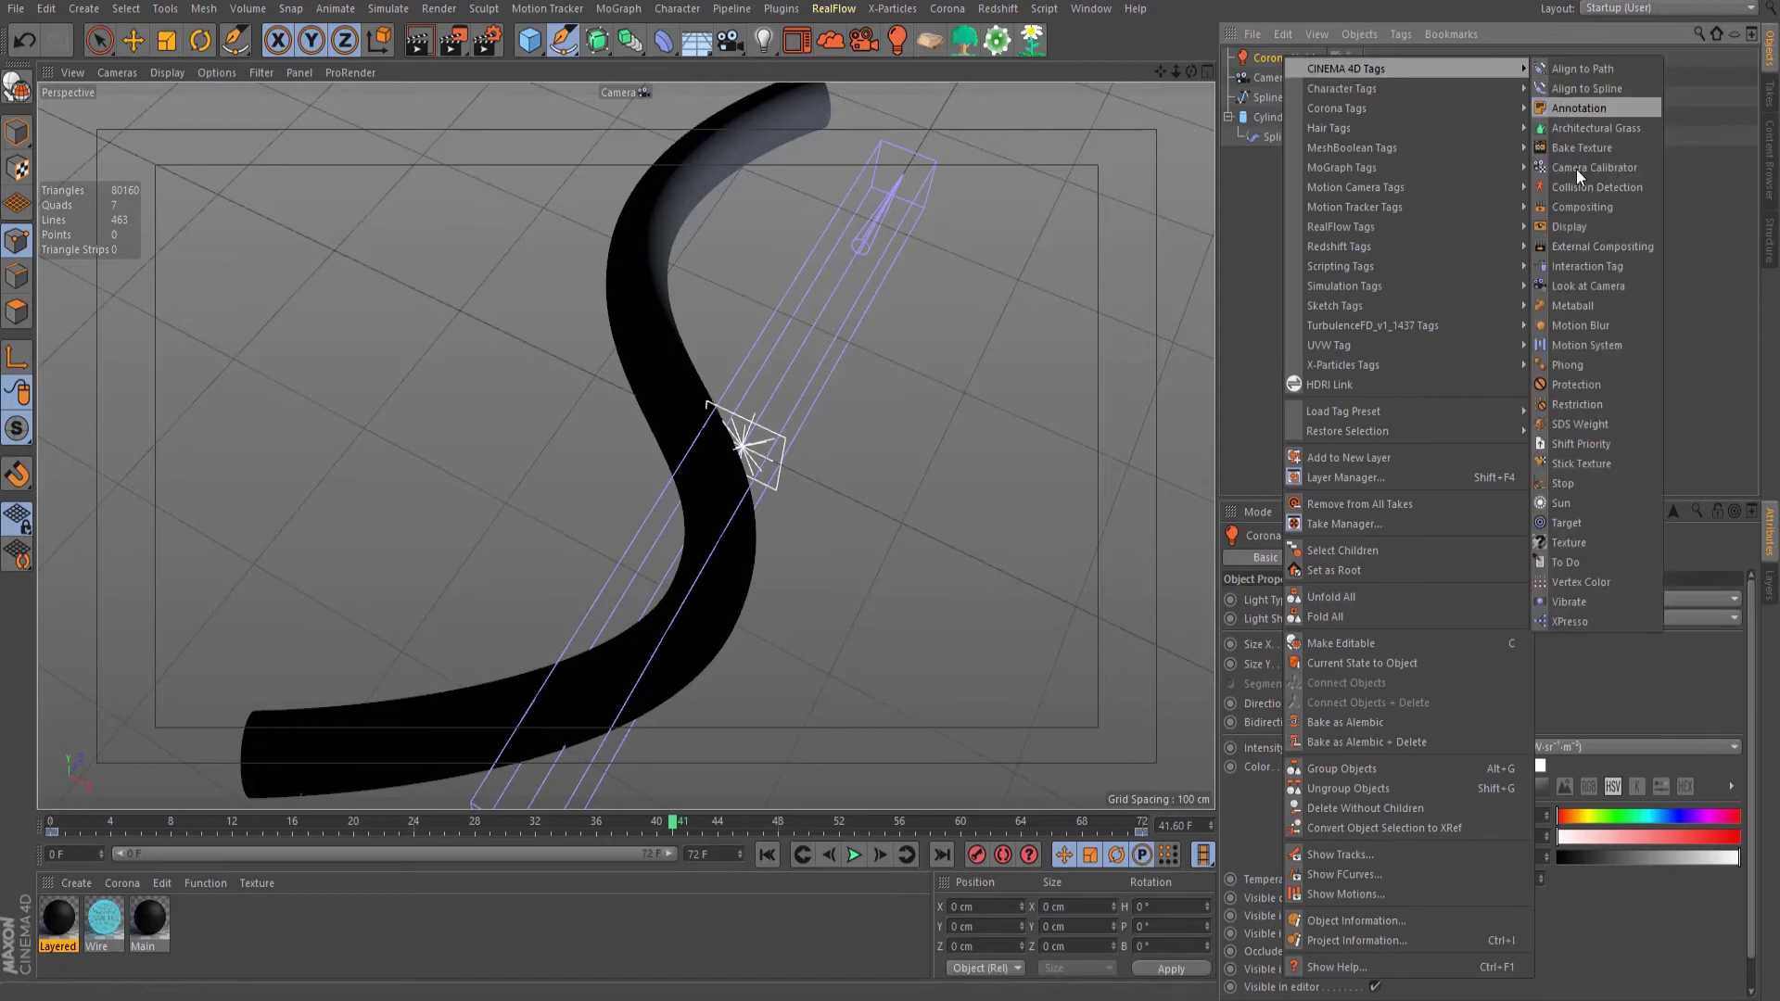
{"action": "left_click", "coordinate": [1579, 520]}
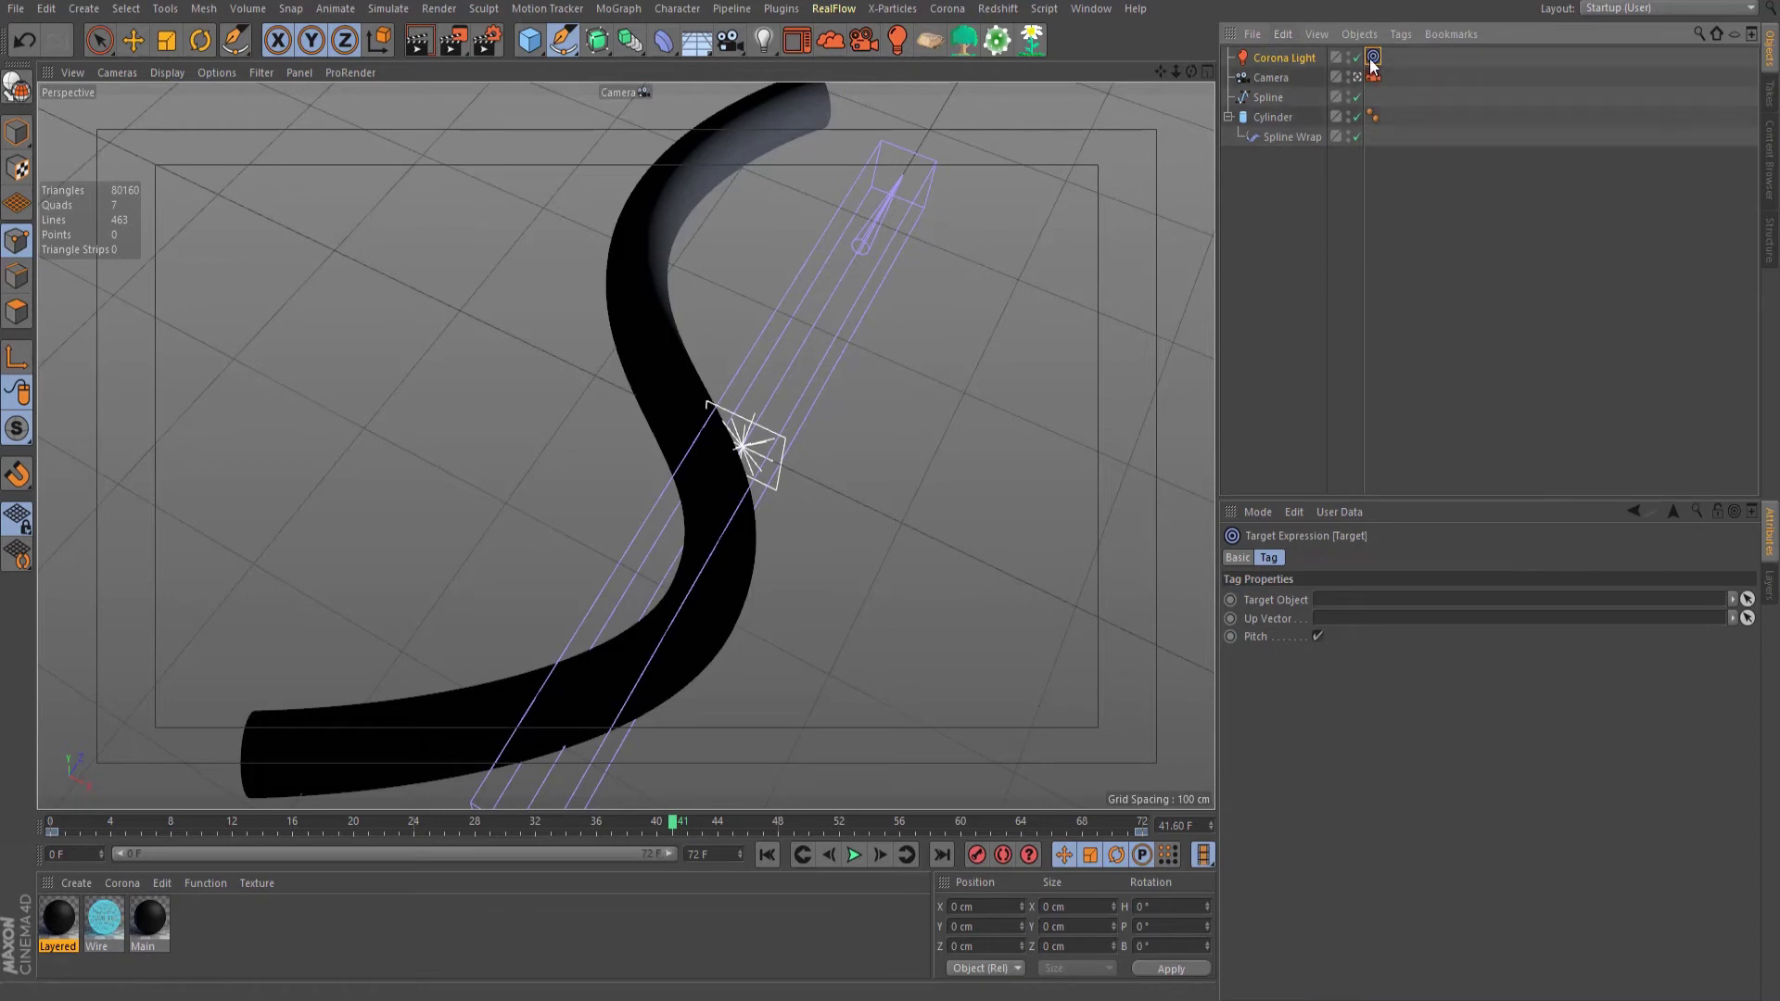
{"action": "mouse_move", "coordinate": [1276, 117]}
{"action": "left_mouse_down"}
{"action": "mouse_move", "coordinate": [1282, 441]}
{"action": "mouse_move", "coordinate": [1336, 608]}
{"action": "left_mouse_up"}
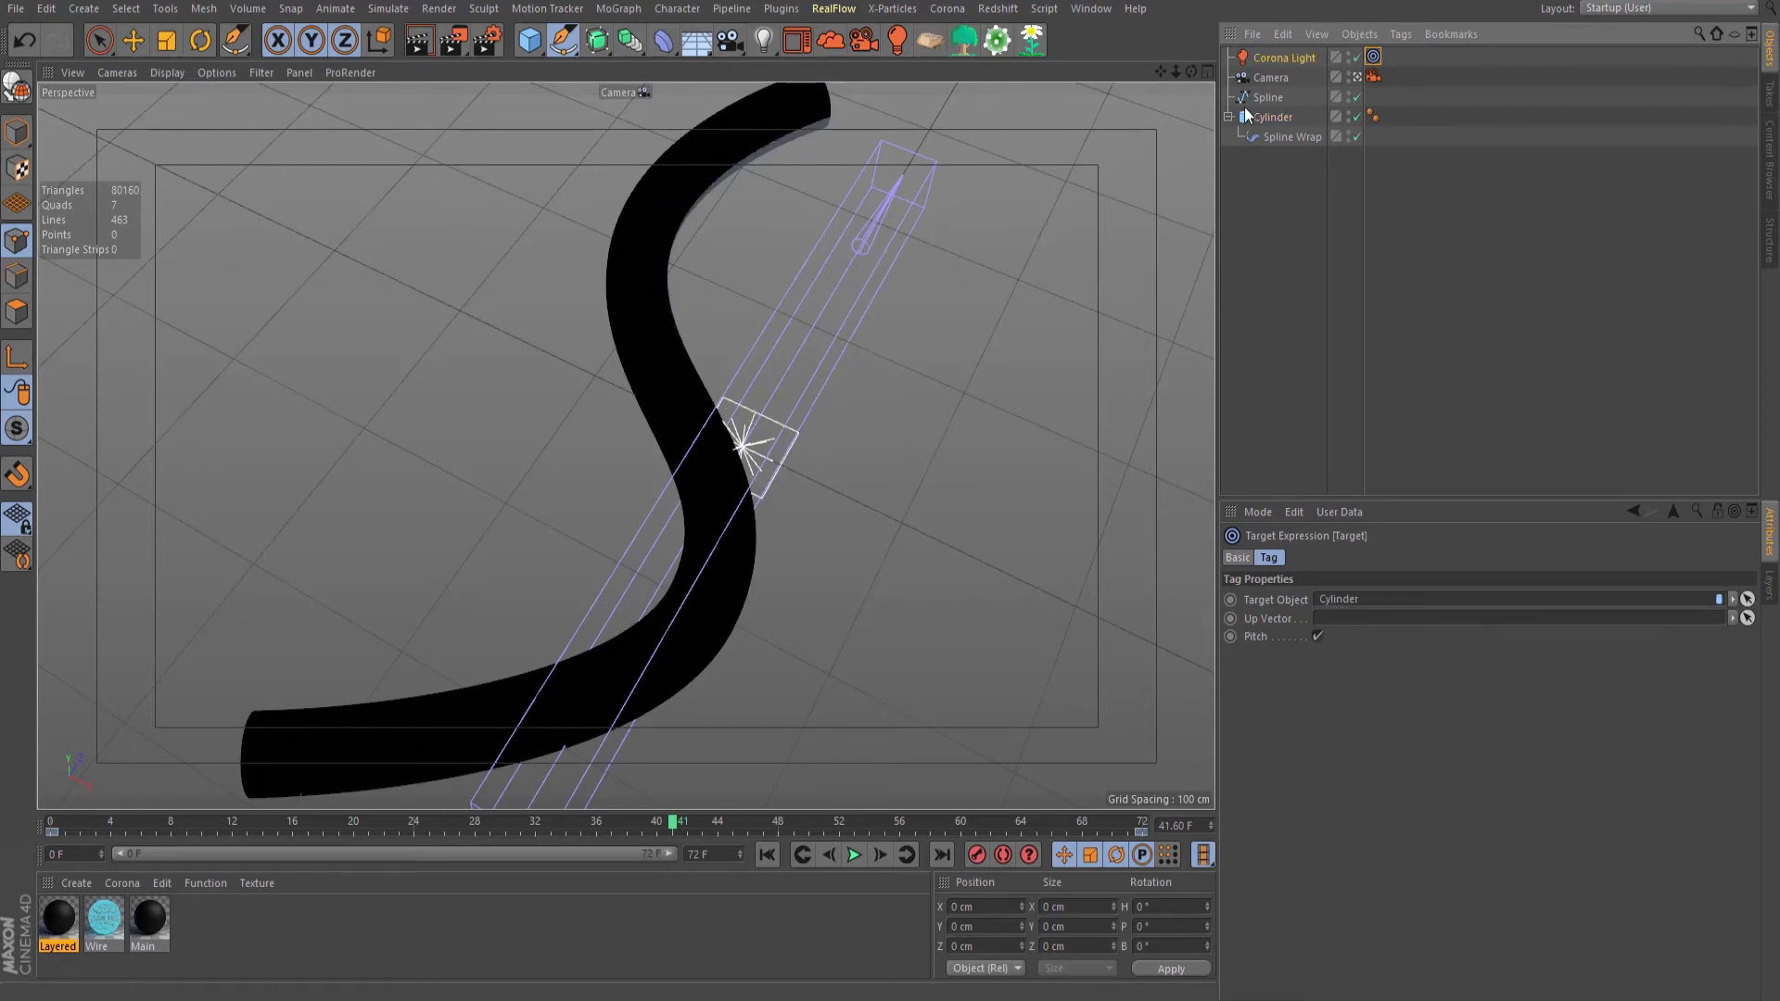
{"action": "left_click", "coordinate": [1275, 58]}
Step: Move the Corona Light up and to the right of the tube
{"action": "left_click", "coordinate": [134, 40]}
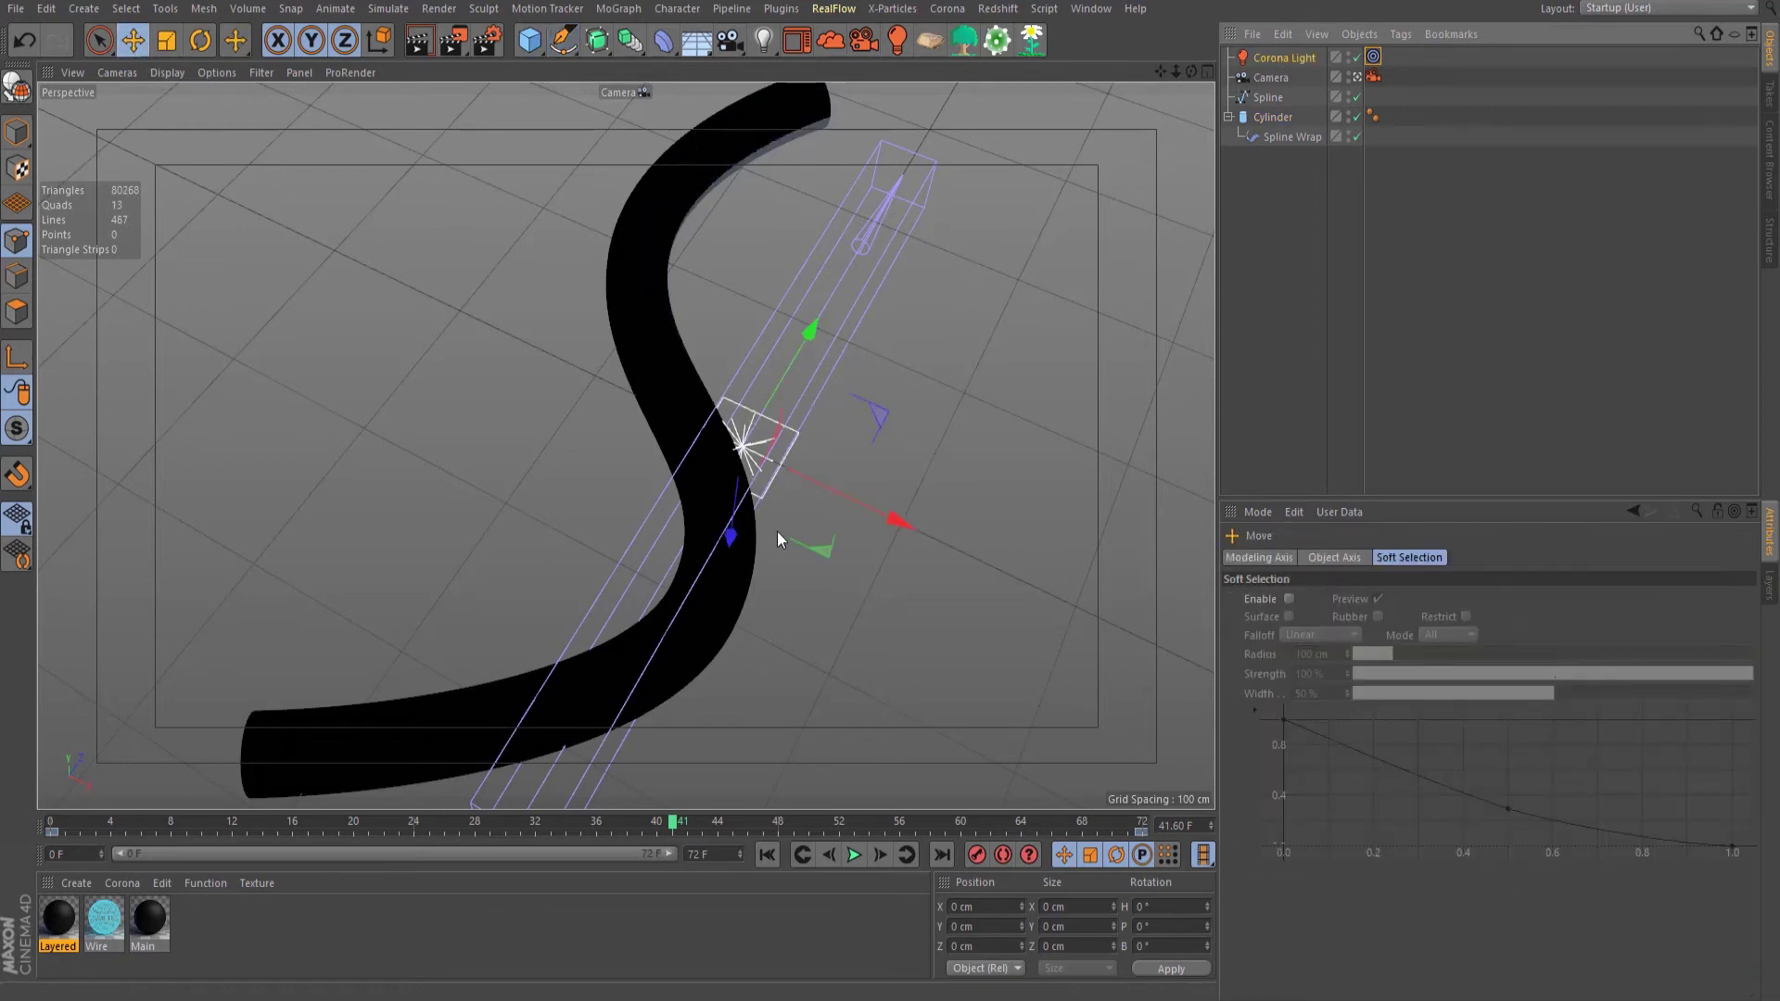
{"action": "left_click_drag", "start_coordinate": [735, 516], "coordinate": [752, 406]}
{"action": "left_click_drag", "start_coordinate": [906, 388], "coordinate": [1075, 408]}
{"action": "key", "text": "F5"}
{"action": "key", "text": "F2"}
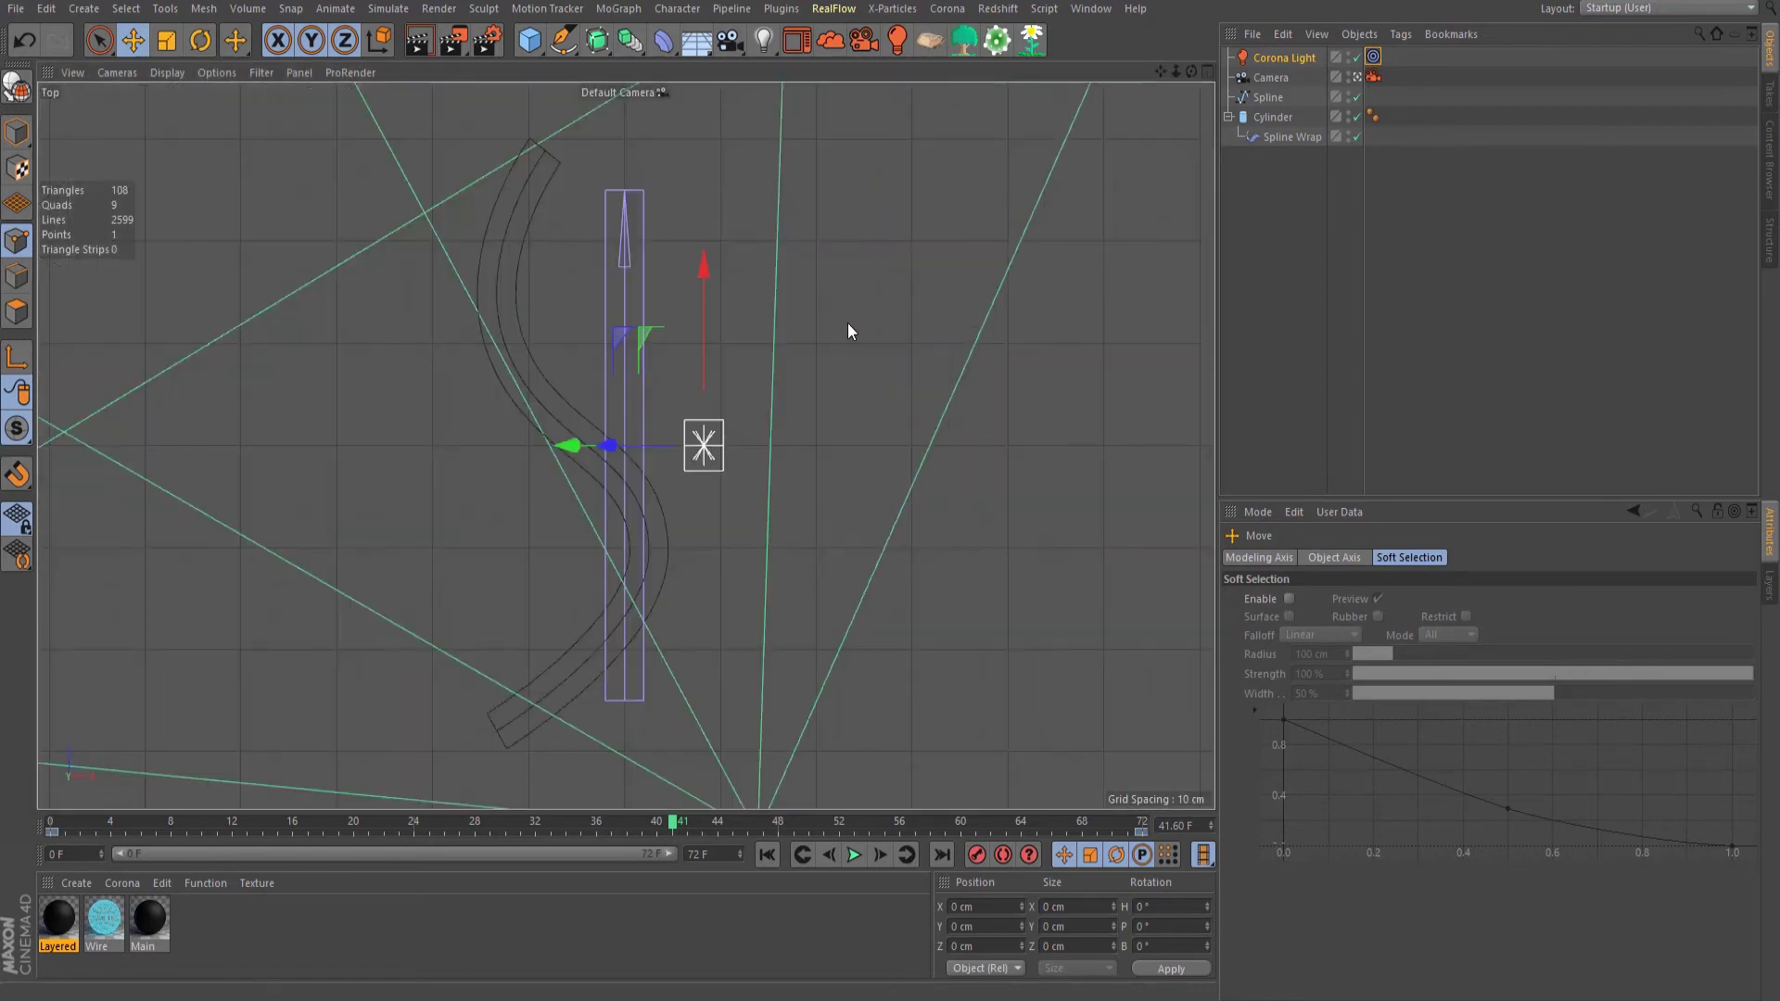
Step: Stretch the Corona Light to 329 cm wide and set its intensity to 10
{"action": "left_click", "coordinate": [1277, 58]}
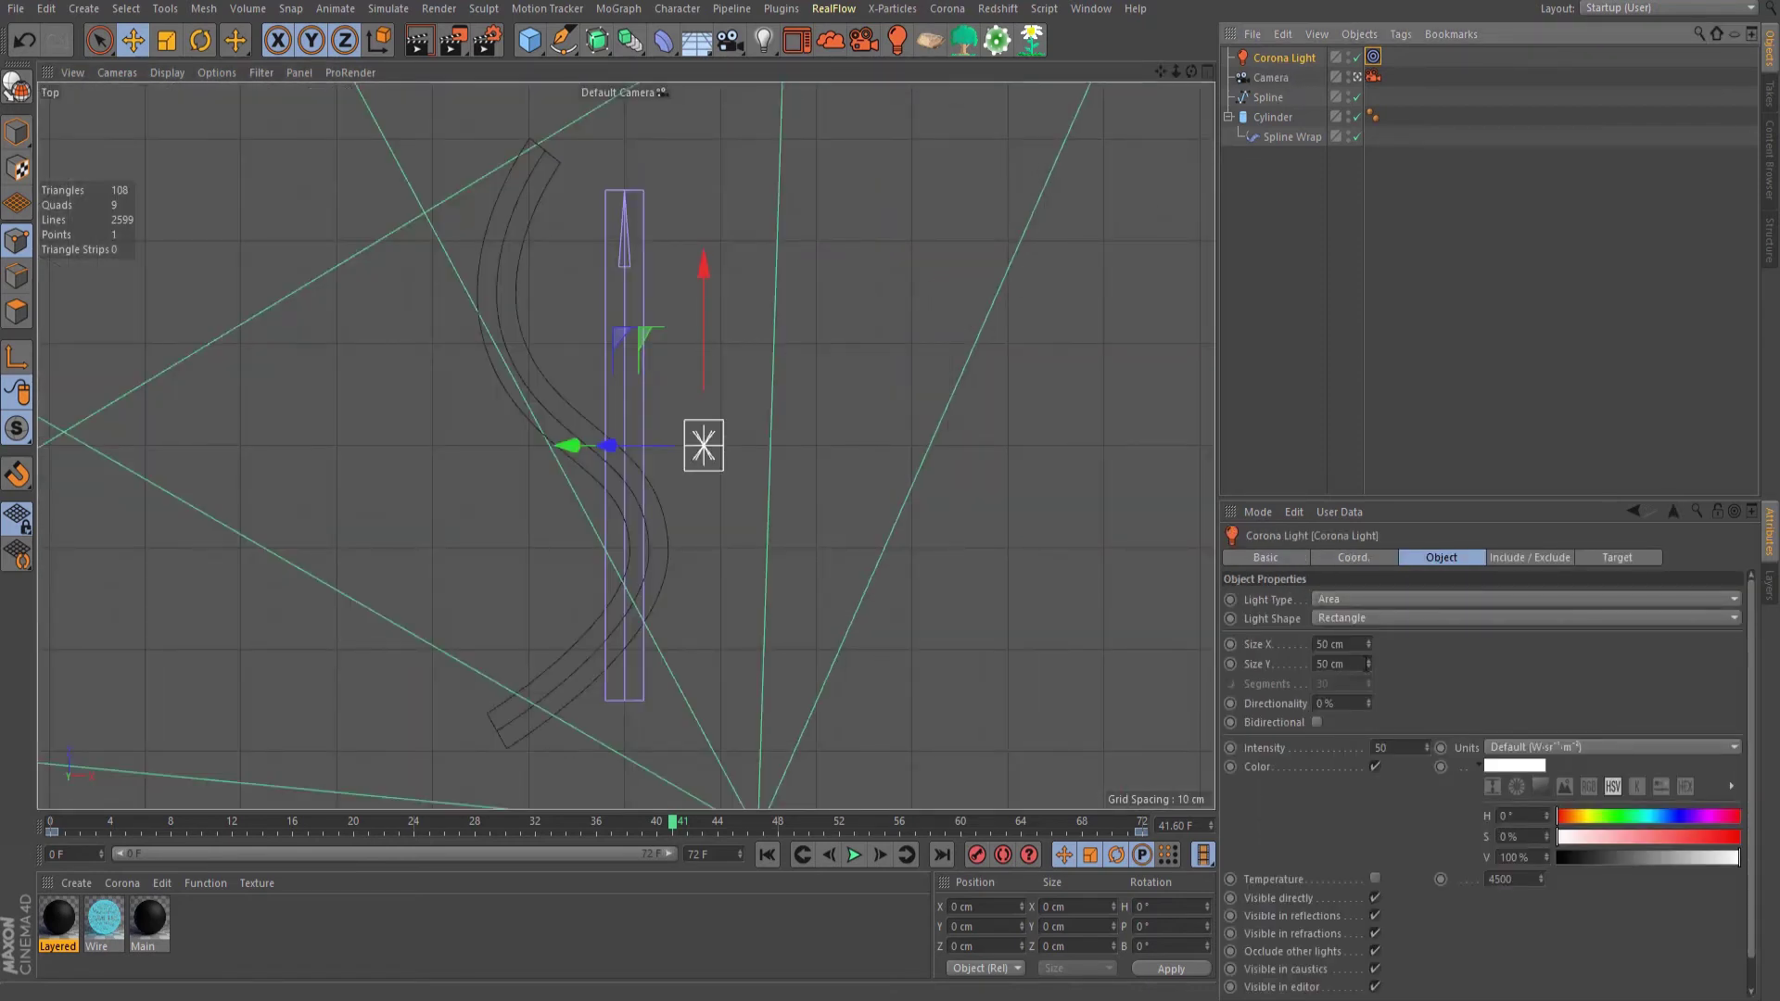
{"action": "left_click_drag", "start_coordinate": [1368, 662], "coordinate": [1376, 864]}
{"action": "key", "text": "ctrl+z"}
{"action": "left_click", "coordinate": [1409, 749]}
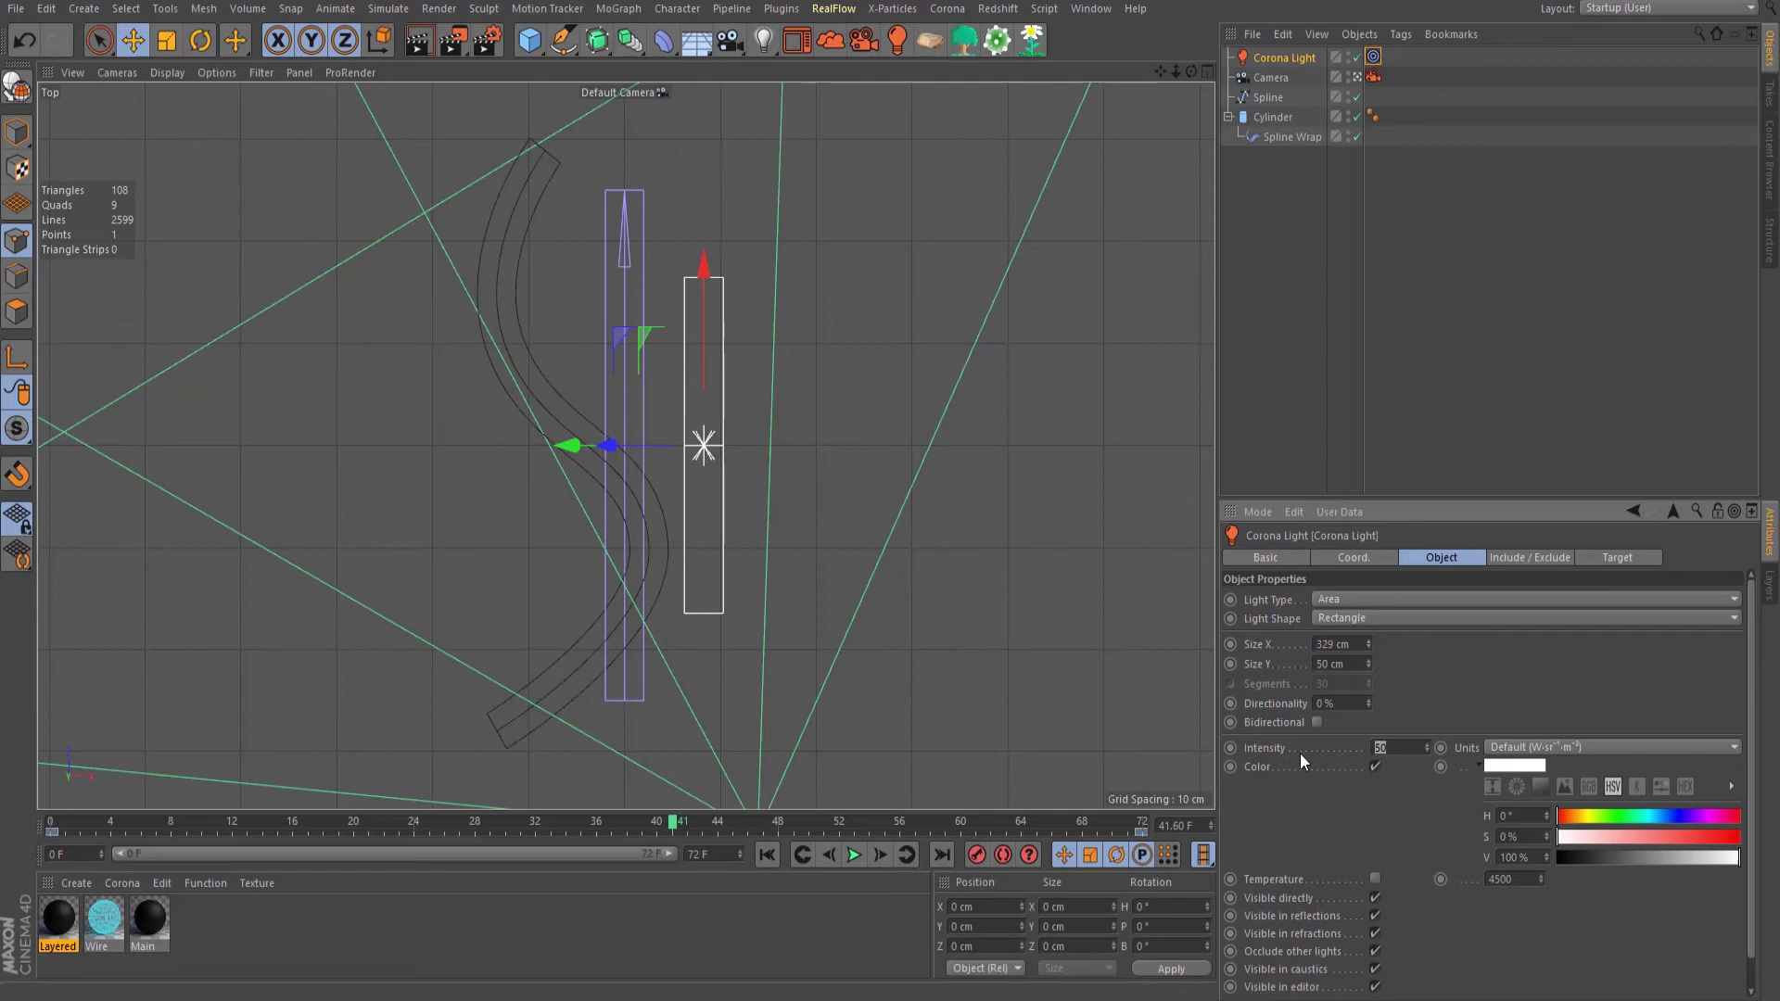
{"action": "type", "text": "10"}
{"action": "middle_click", "coordinate": [768, 492]}
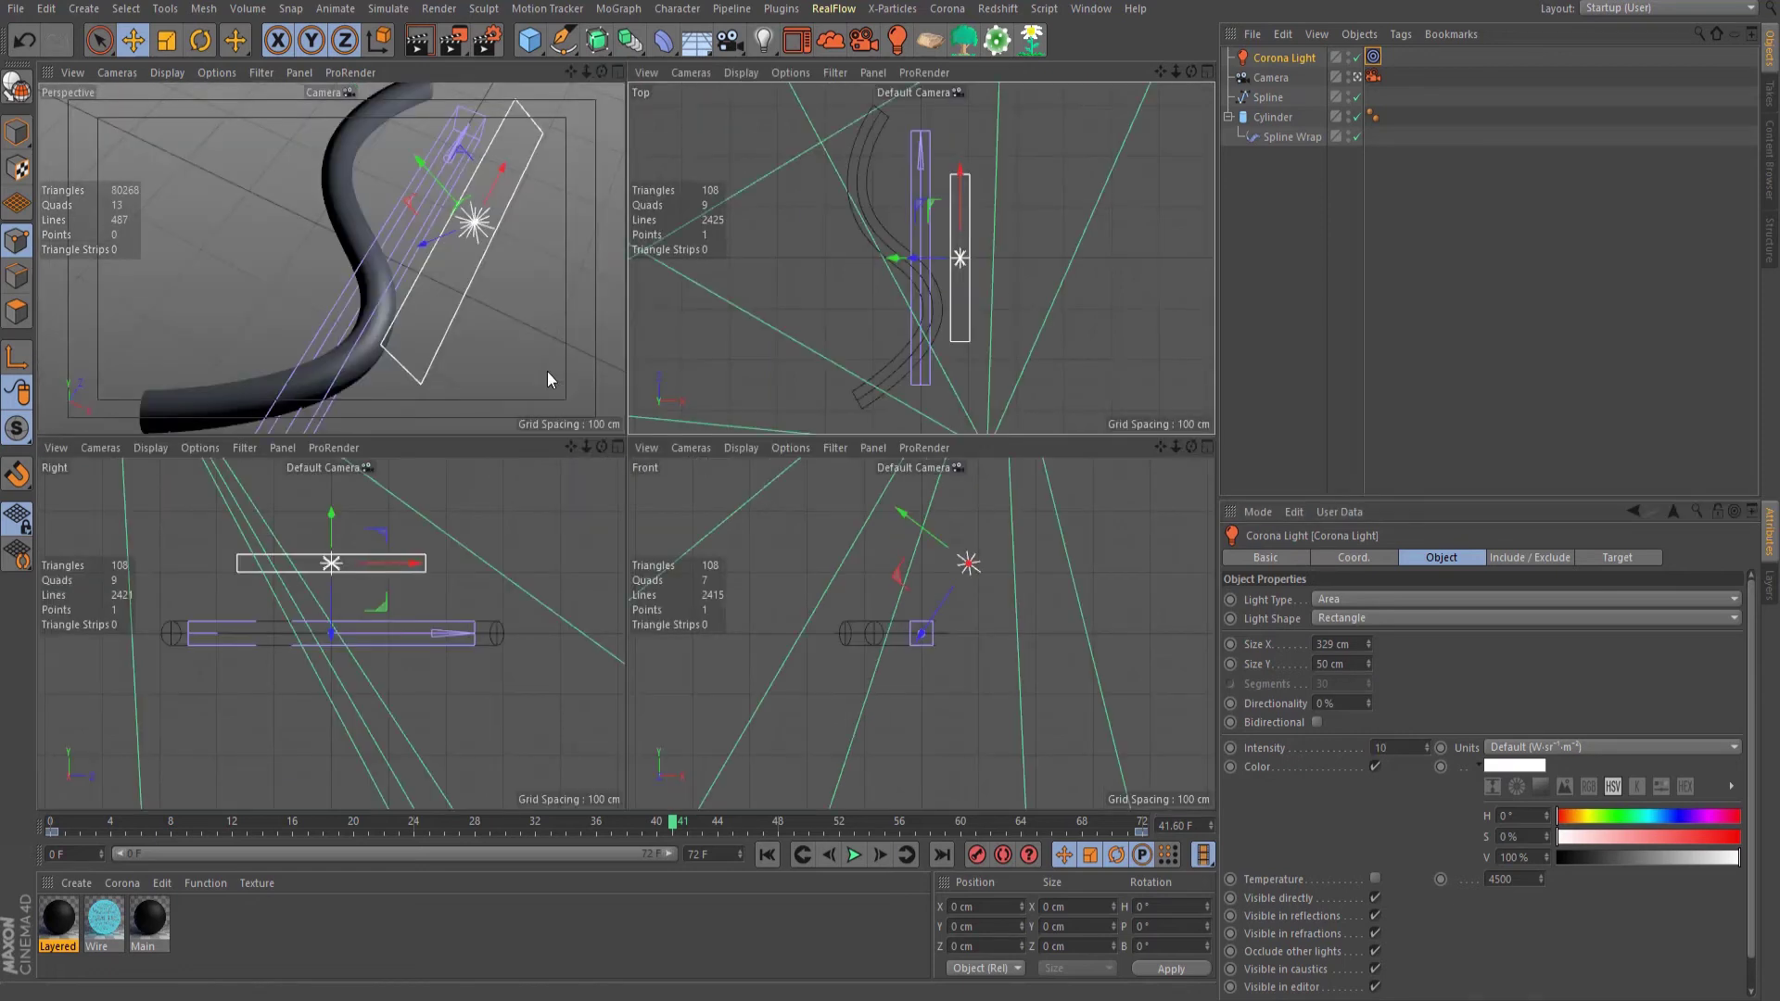
{"action": "middle_click", "coordinate": [528, 343]}
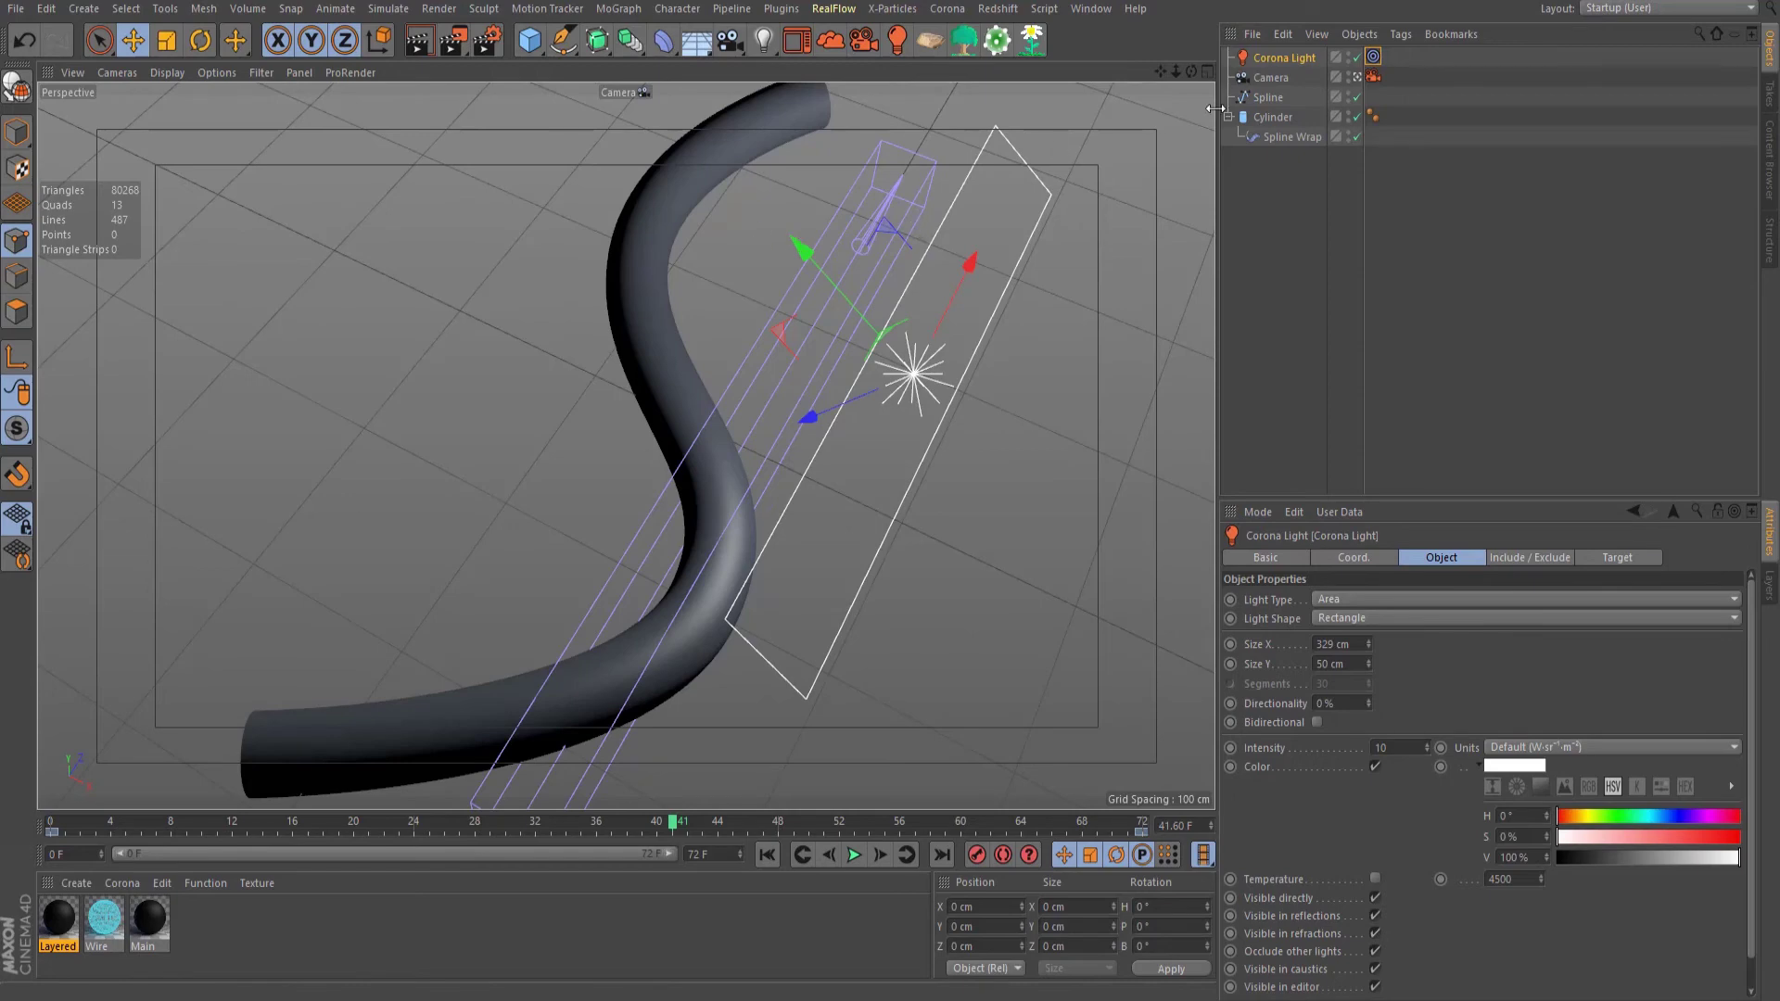
Step: Add a Protection tag to the Camera
{"action": "right_click", "coordinate": [1283, 82]}
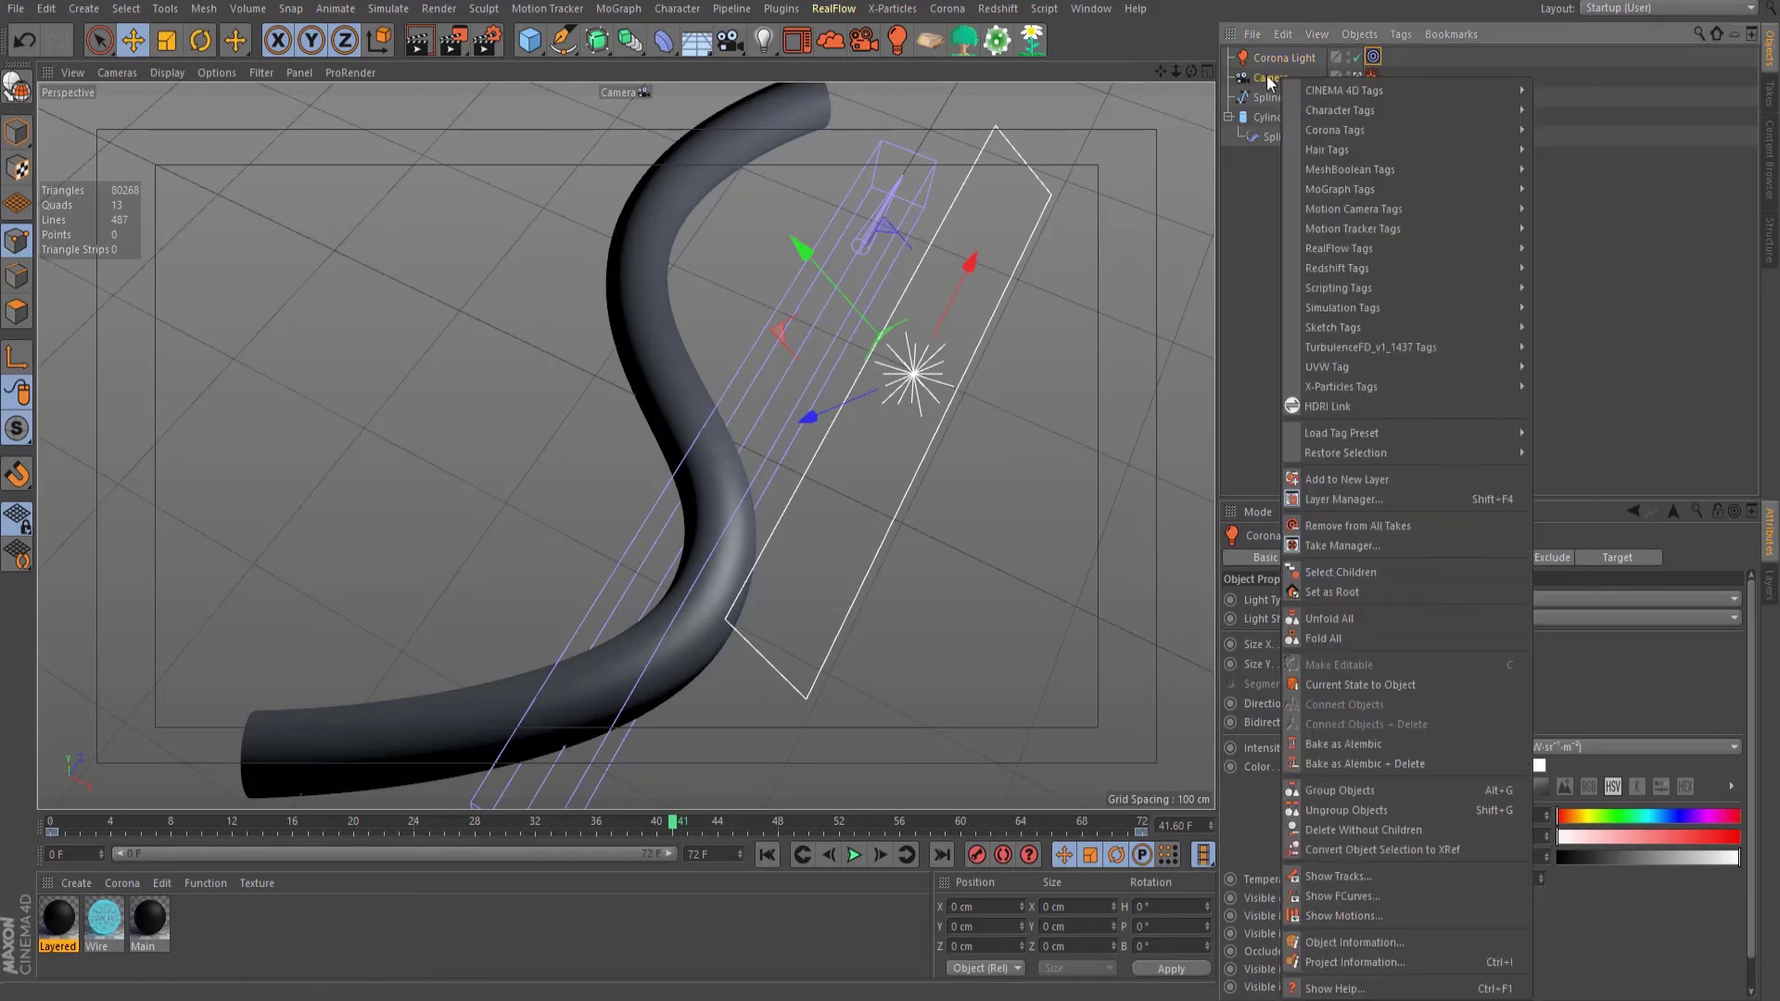
{"action": "mouse_move", "coordinate": [1494, 93]}
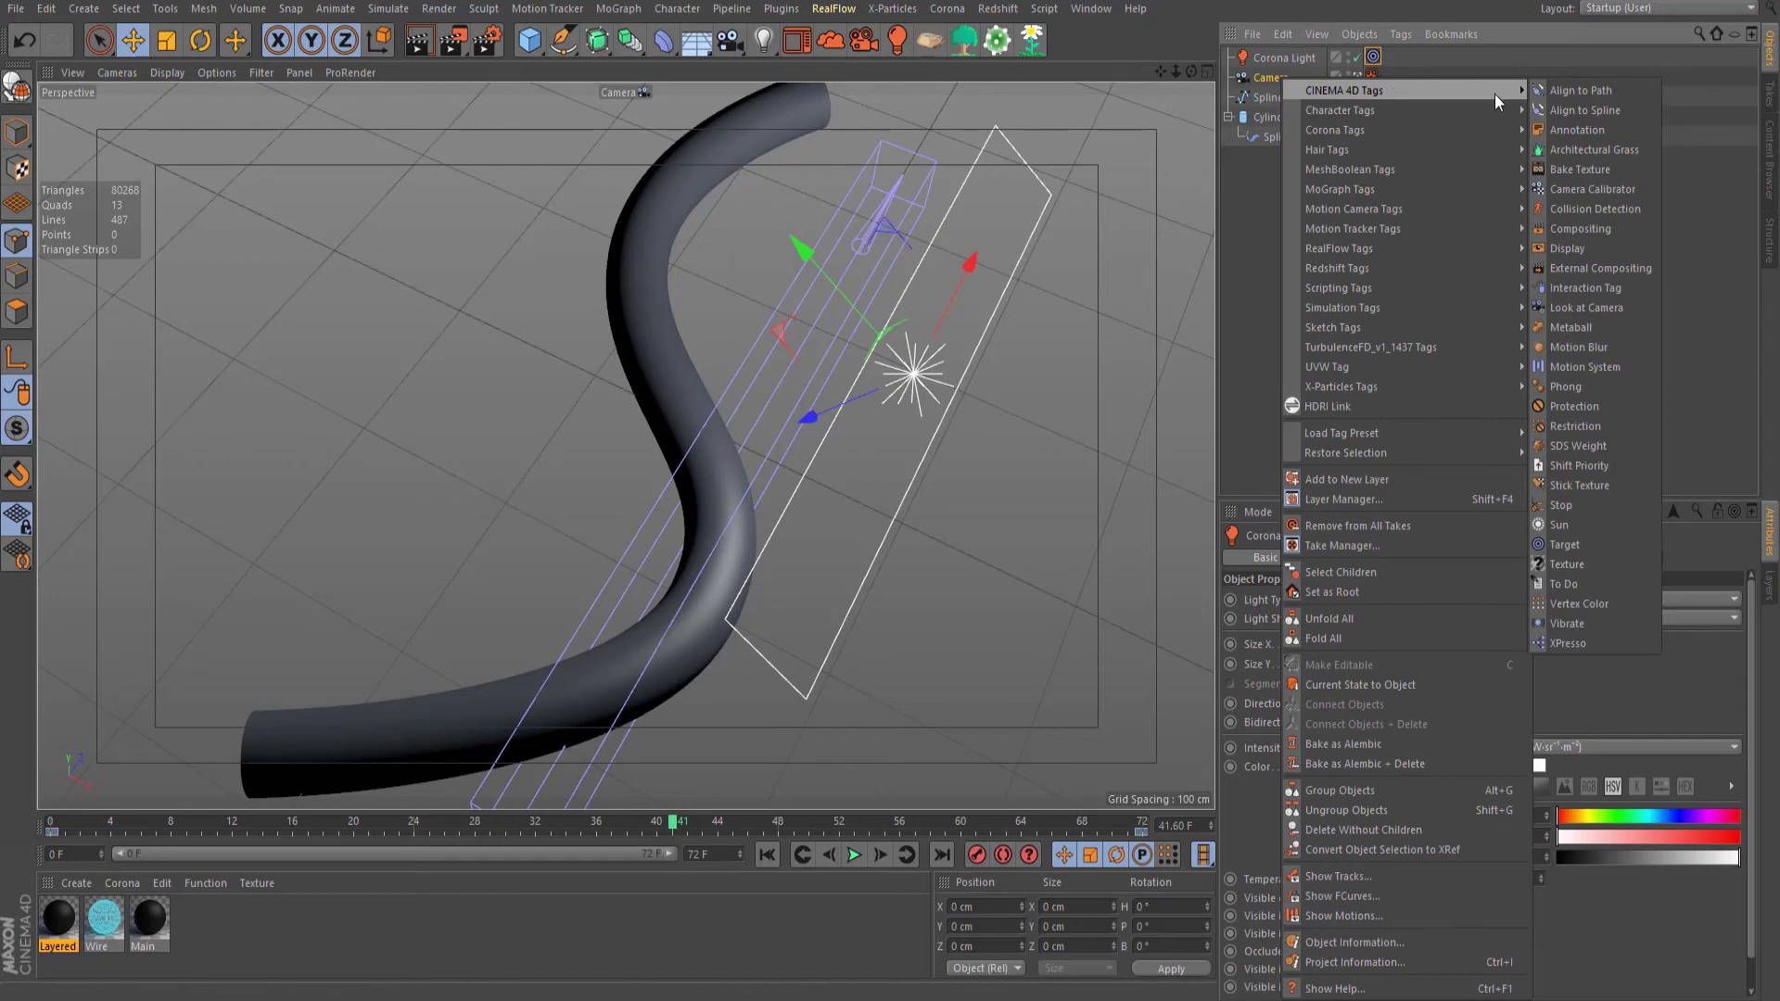
{"action": "left_click", "coordinate": [1574, 406]}
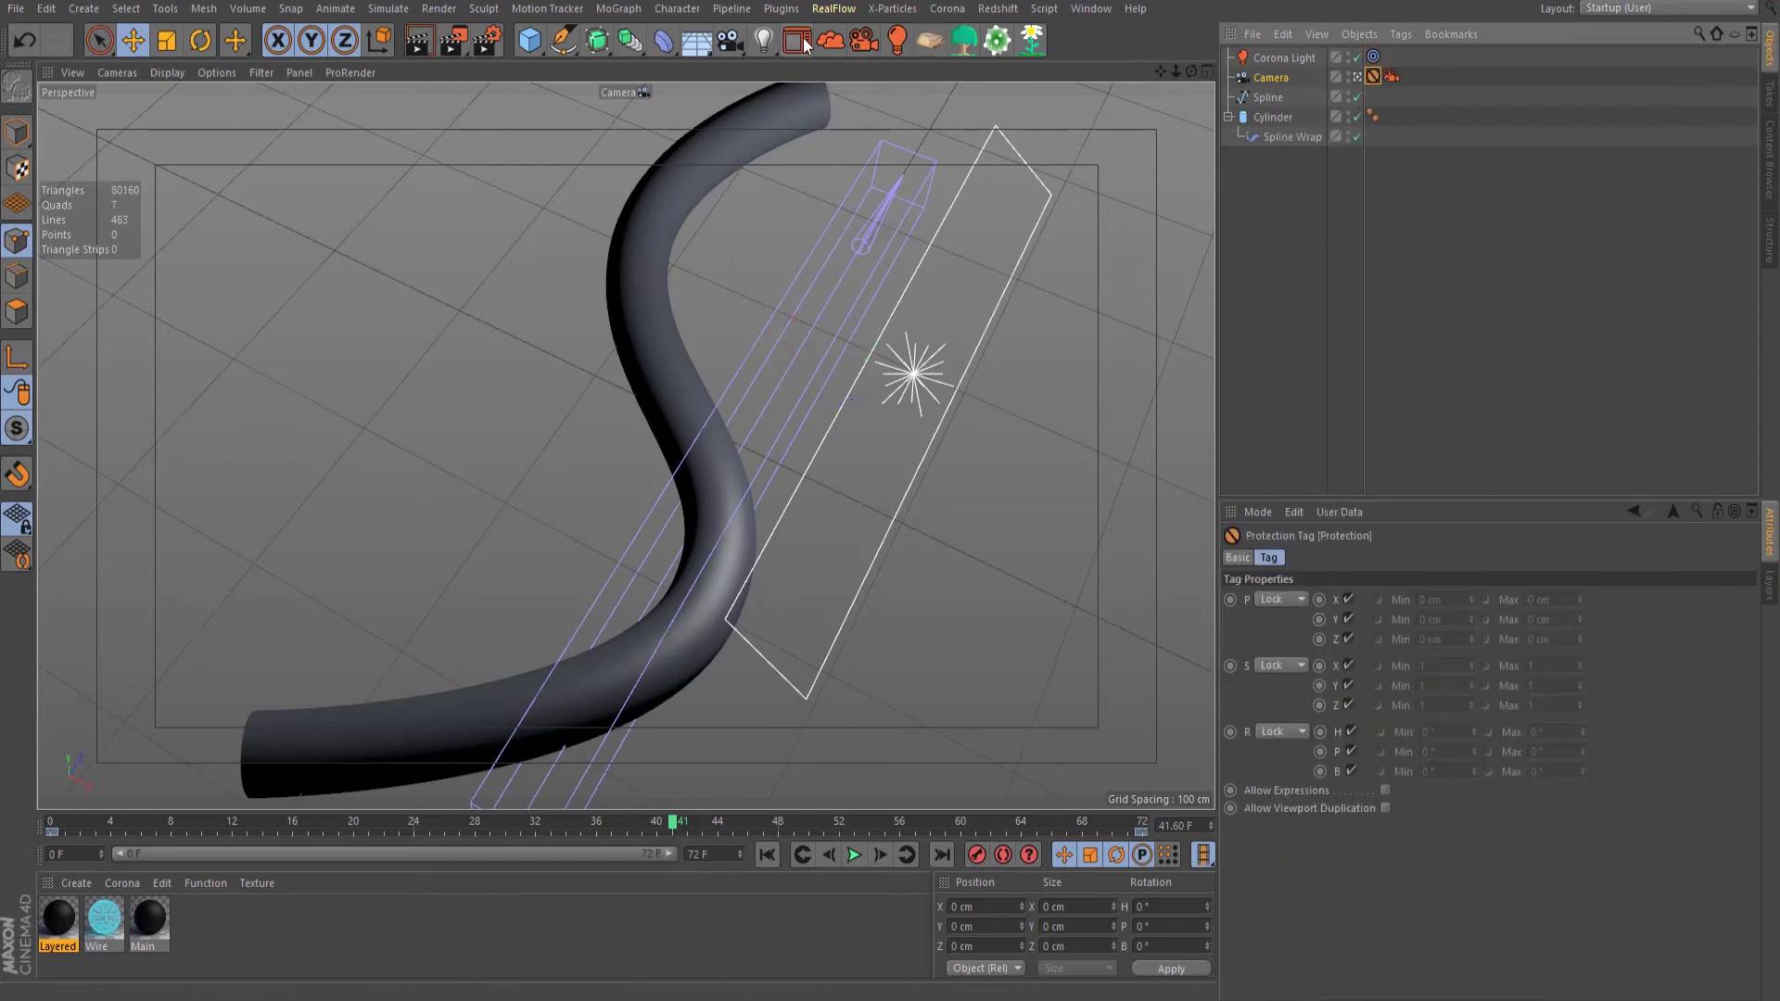
Step: Apply the Layered material to the Cylinder with Cylindrical projection rotated 90°
{"action": "left_click", "coordinate": [683, 417]}
{"action": "key", "text": "r"}
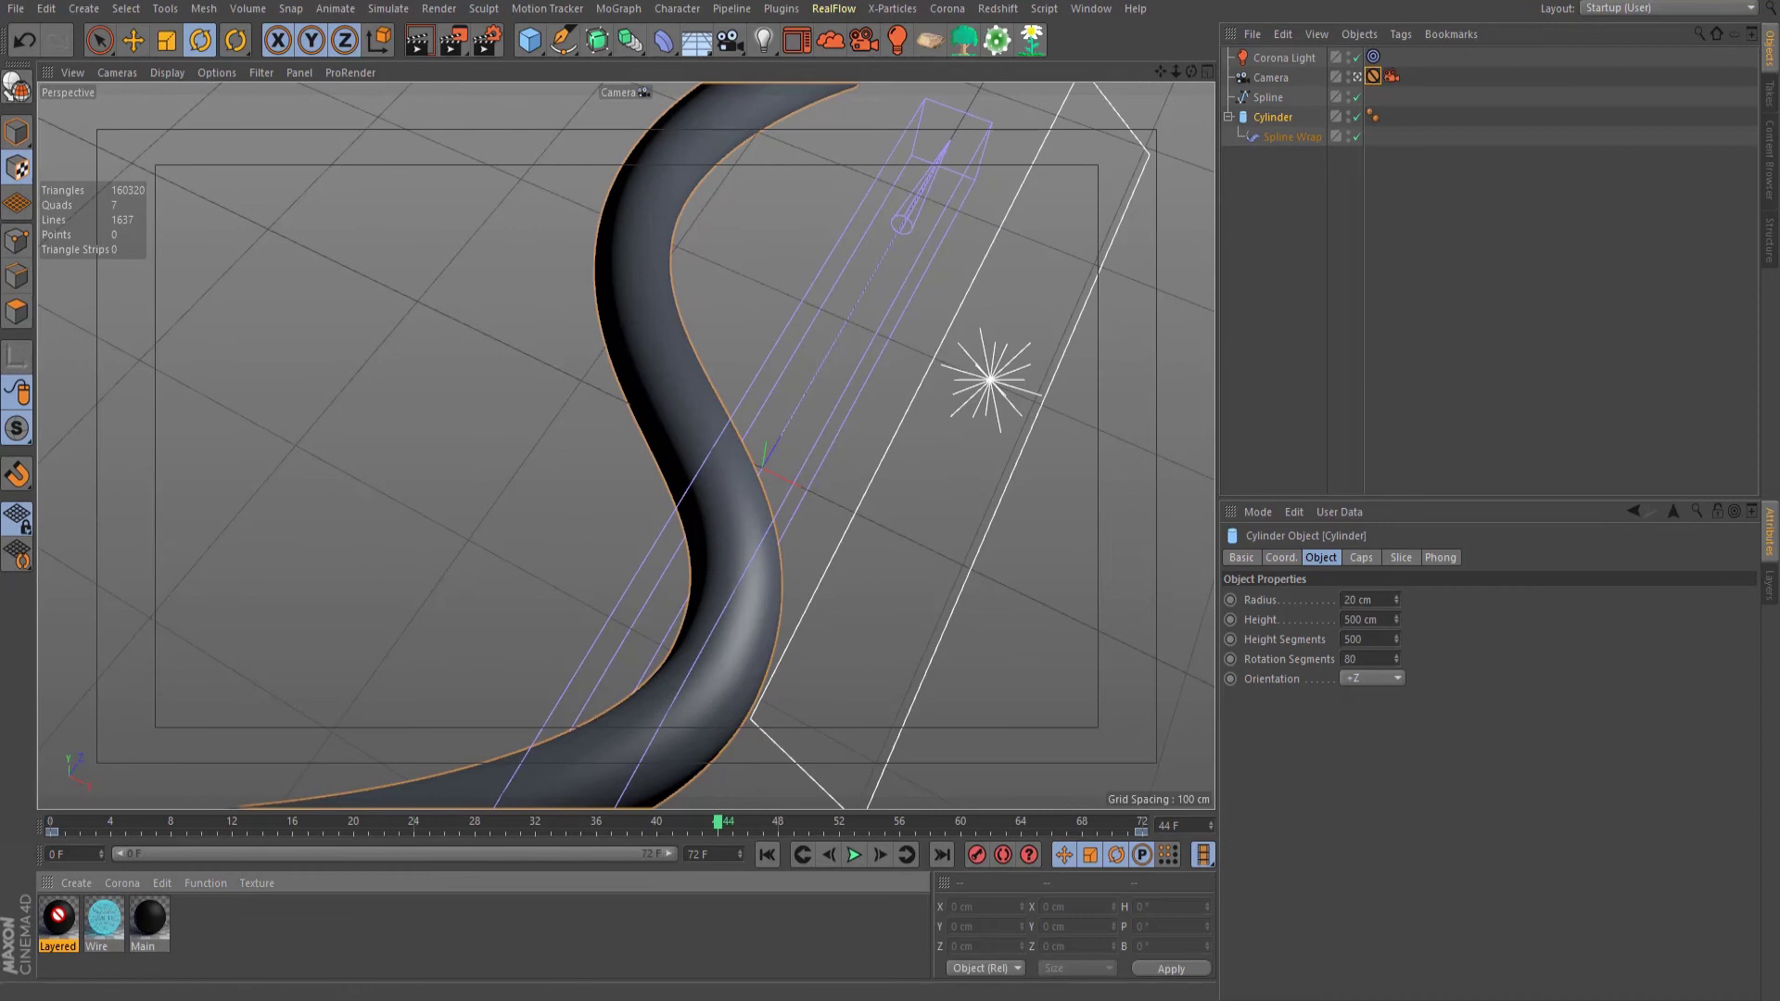
{"action": "left_click_drag", "start_coordinate": [58, 915], "coordinate": [1277, 117]}
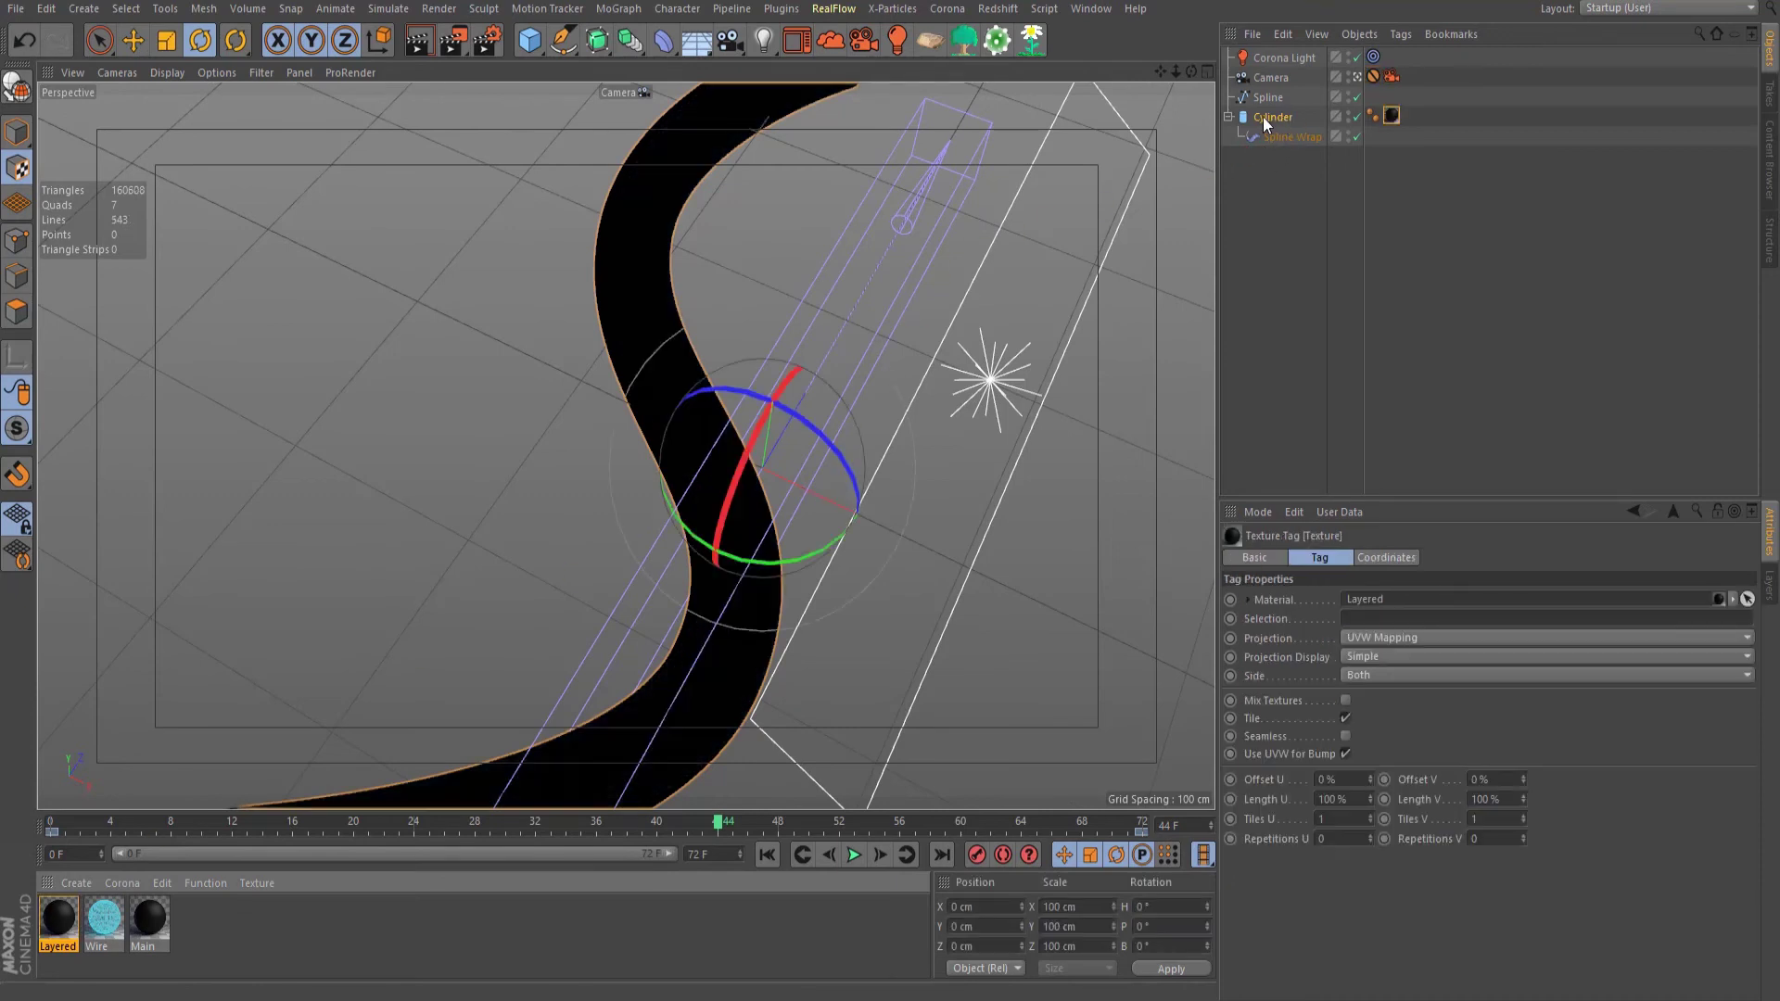
{"action": "left_click", "coordinate": [1398, 118]}
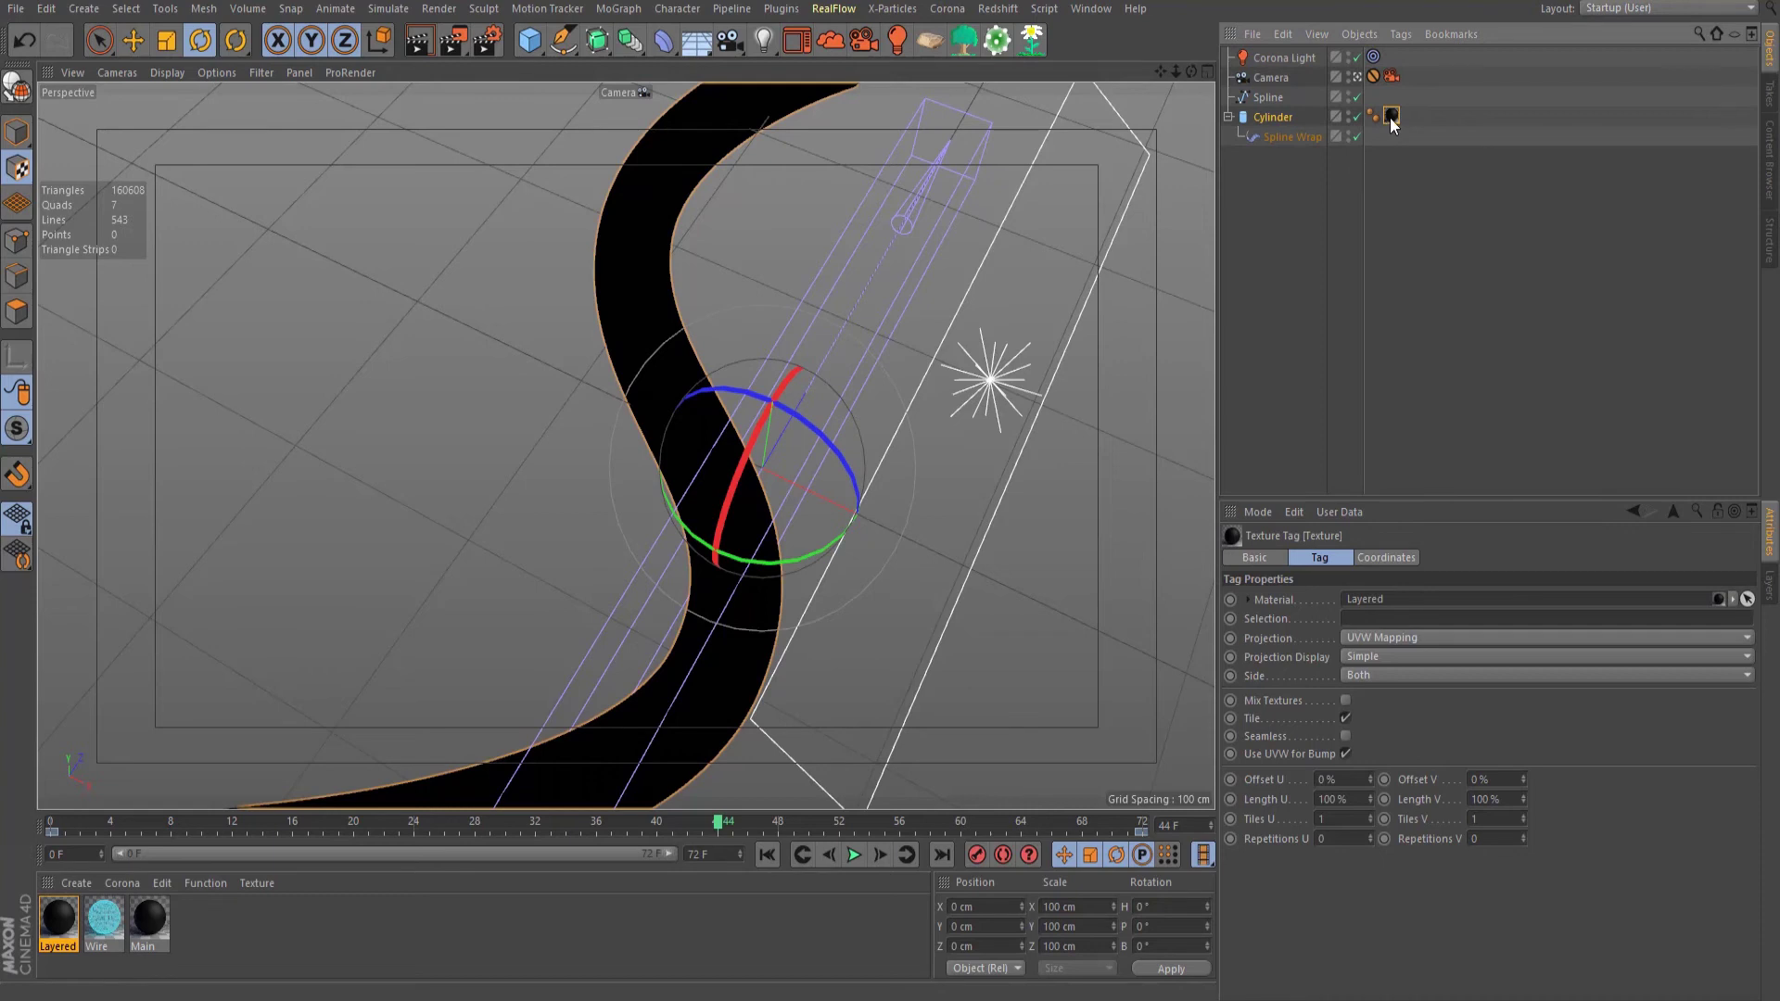
{"action": "left_click", "coordinate": [1398, 637]}
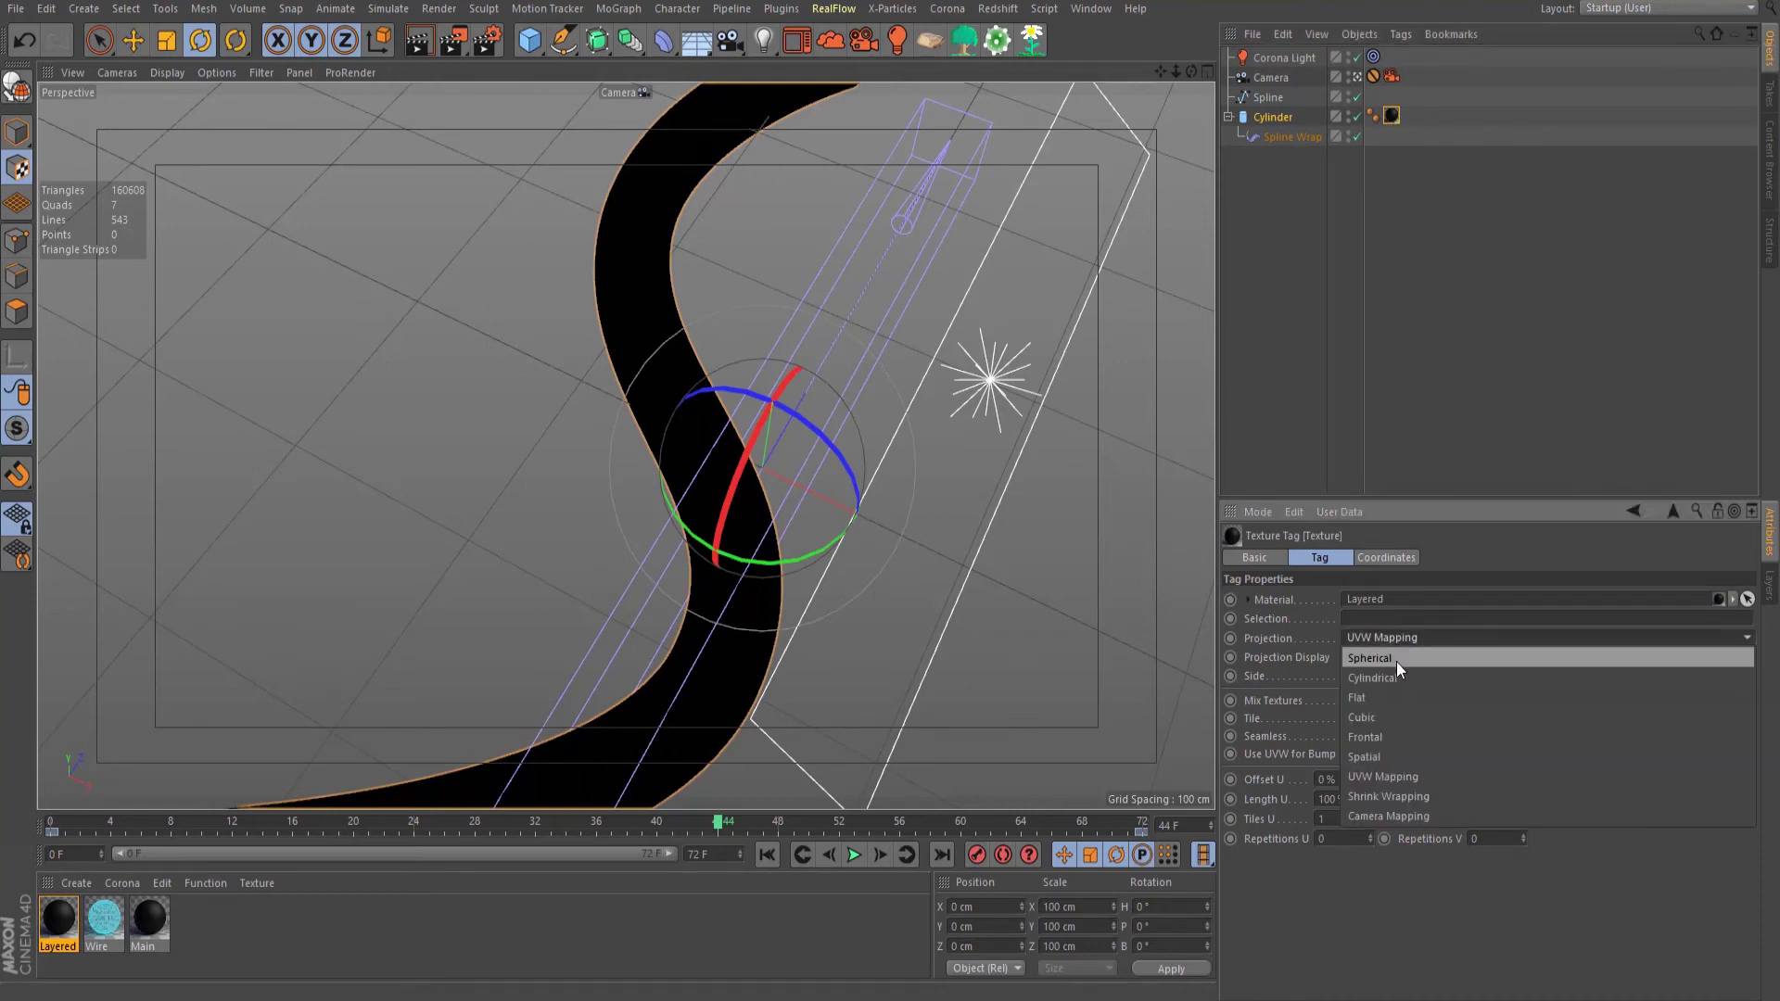
{"action": "left_click", "coordinate": [1385, 679]}
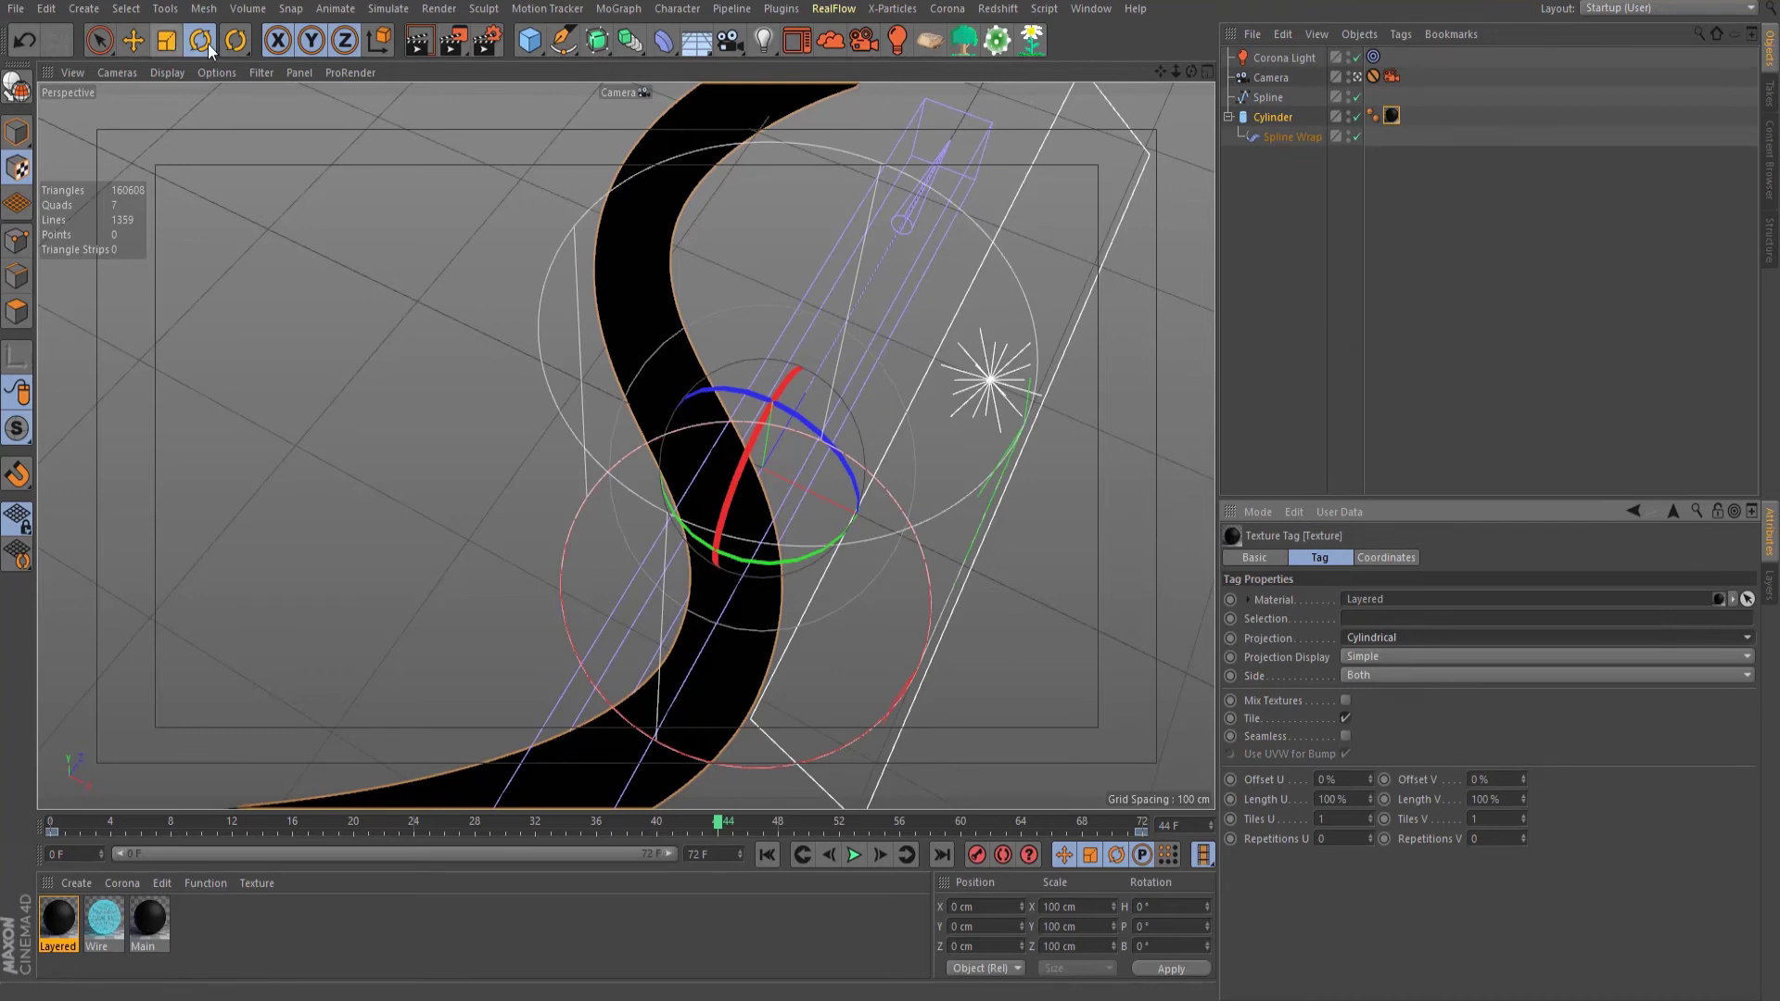
{"action": "left_click", "coordinate": [18, 170]}
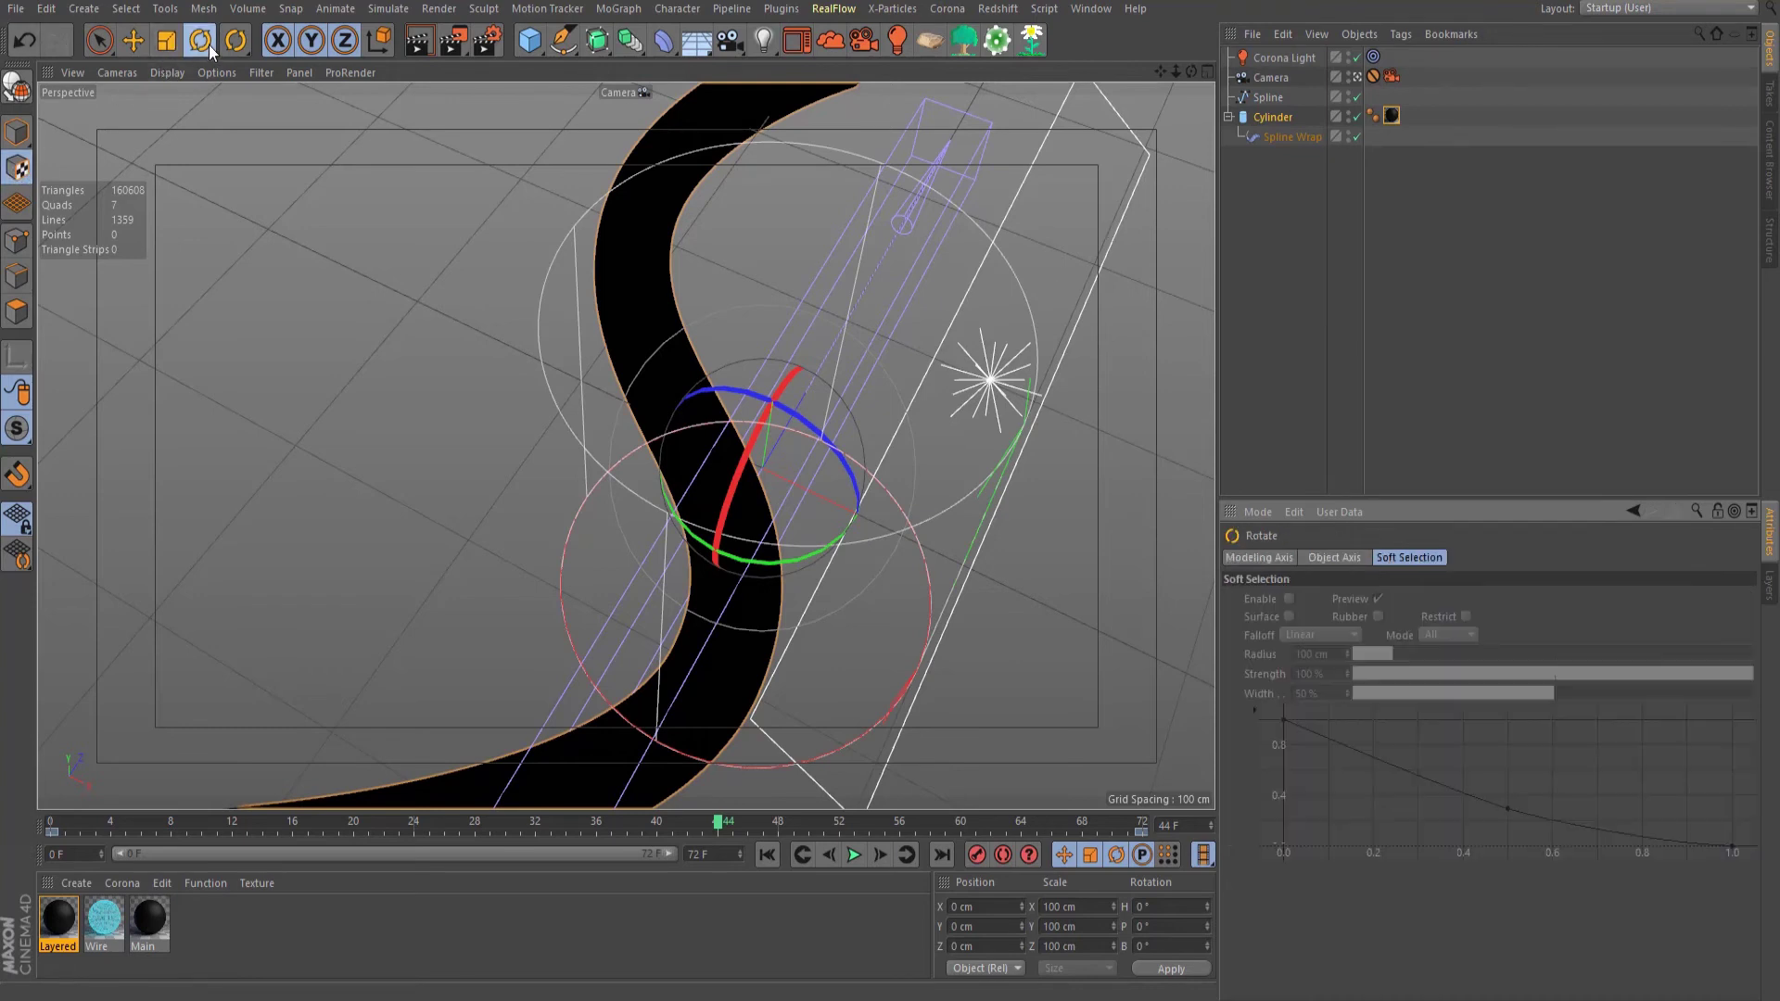
{"action": "left_click", "coordinate": [199, 42]}
{"action": "left_click_drag", "start_coordinate": [780, 385], "coordinate": [712, 587]}
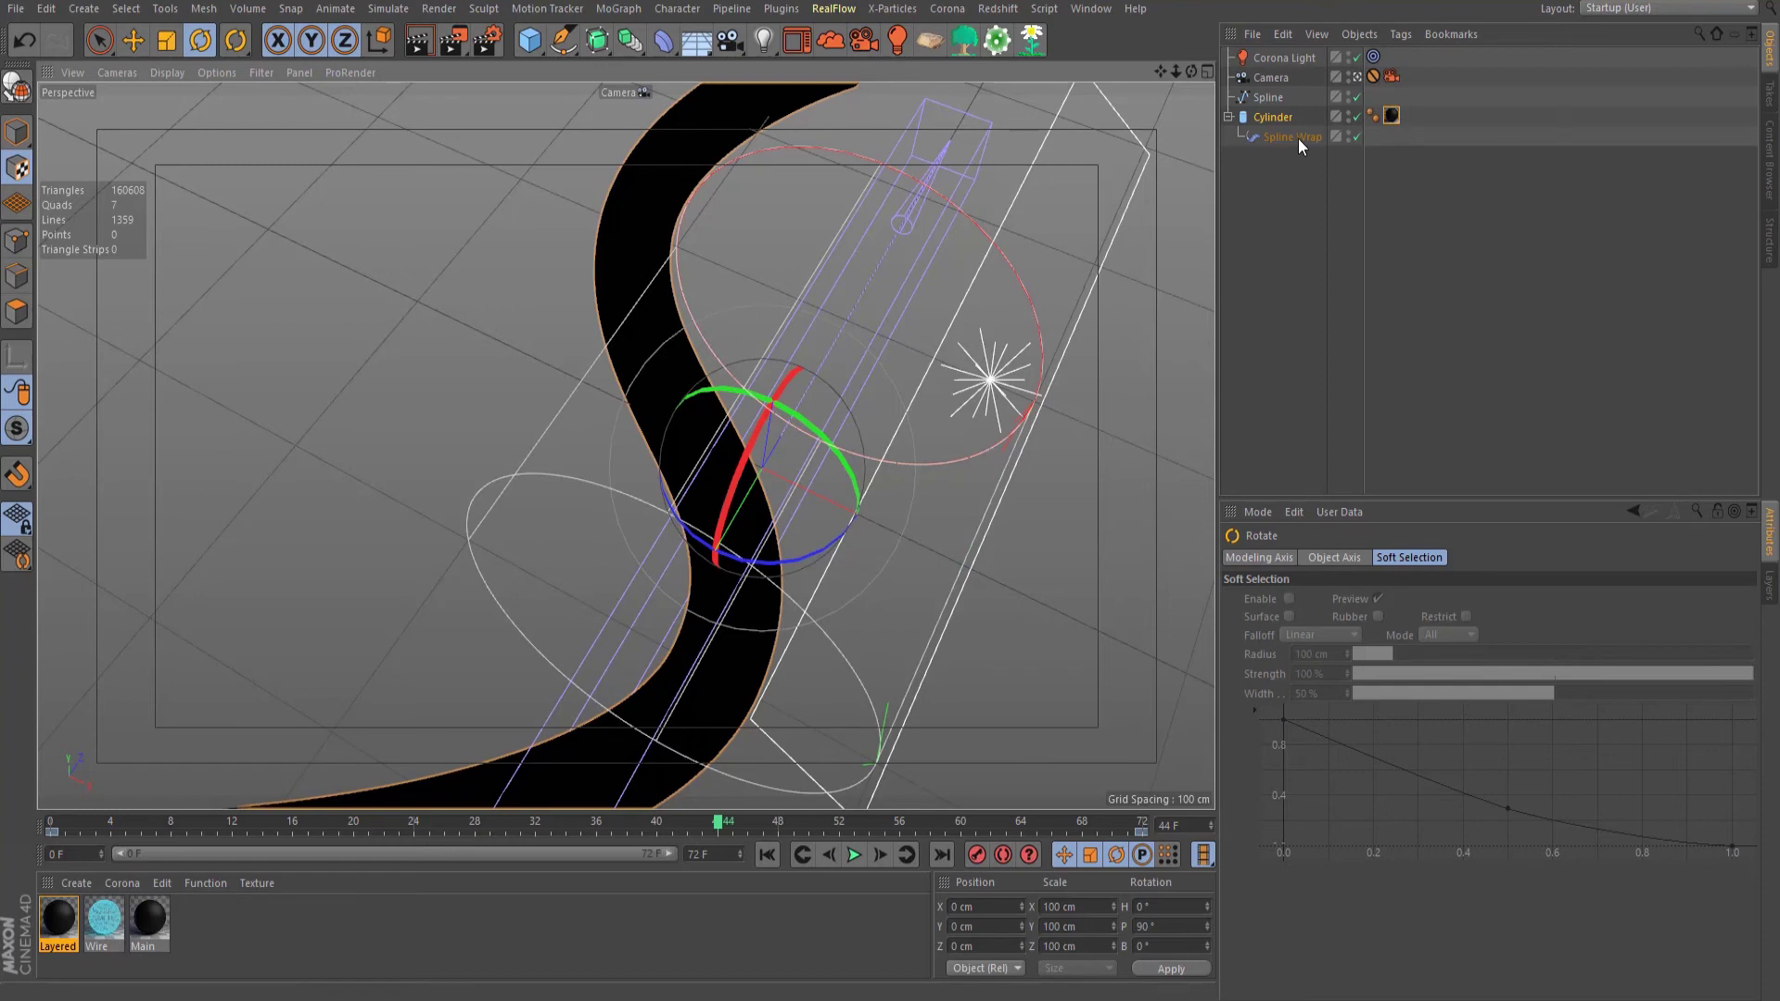
Step: Fit the projection to the Cylinder without sub-objects, with Spline Wrap briefly disabled then restored
{"action": "left_click", "coordinate": [1358, 136]}
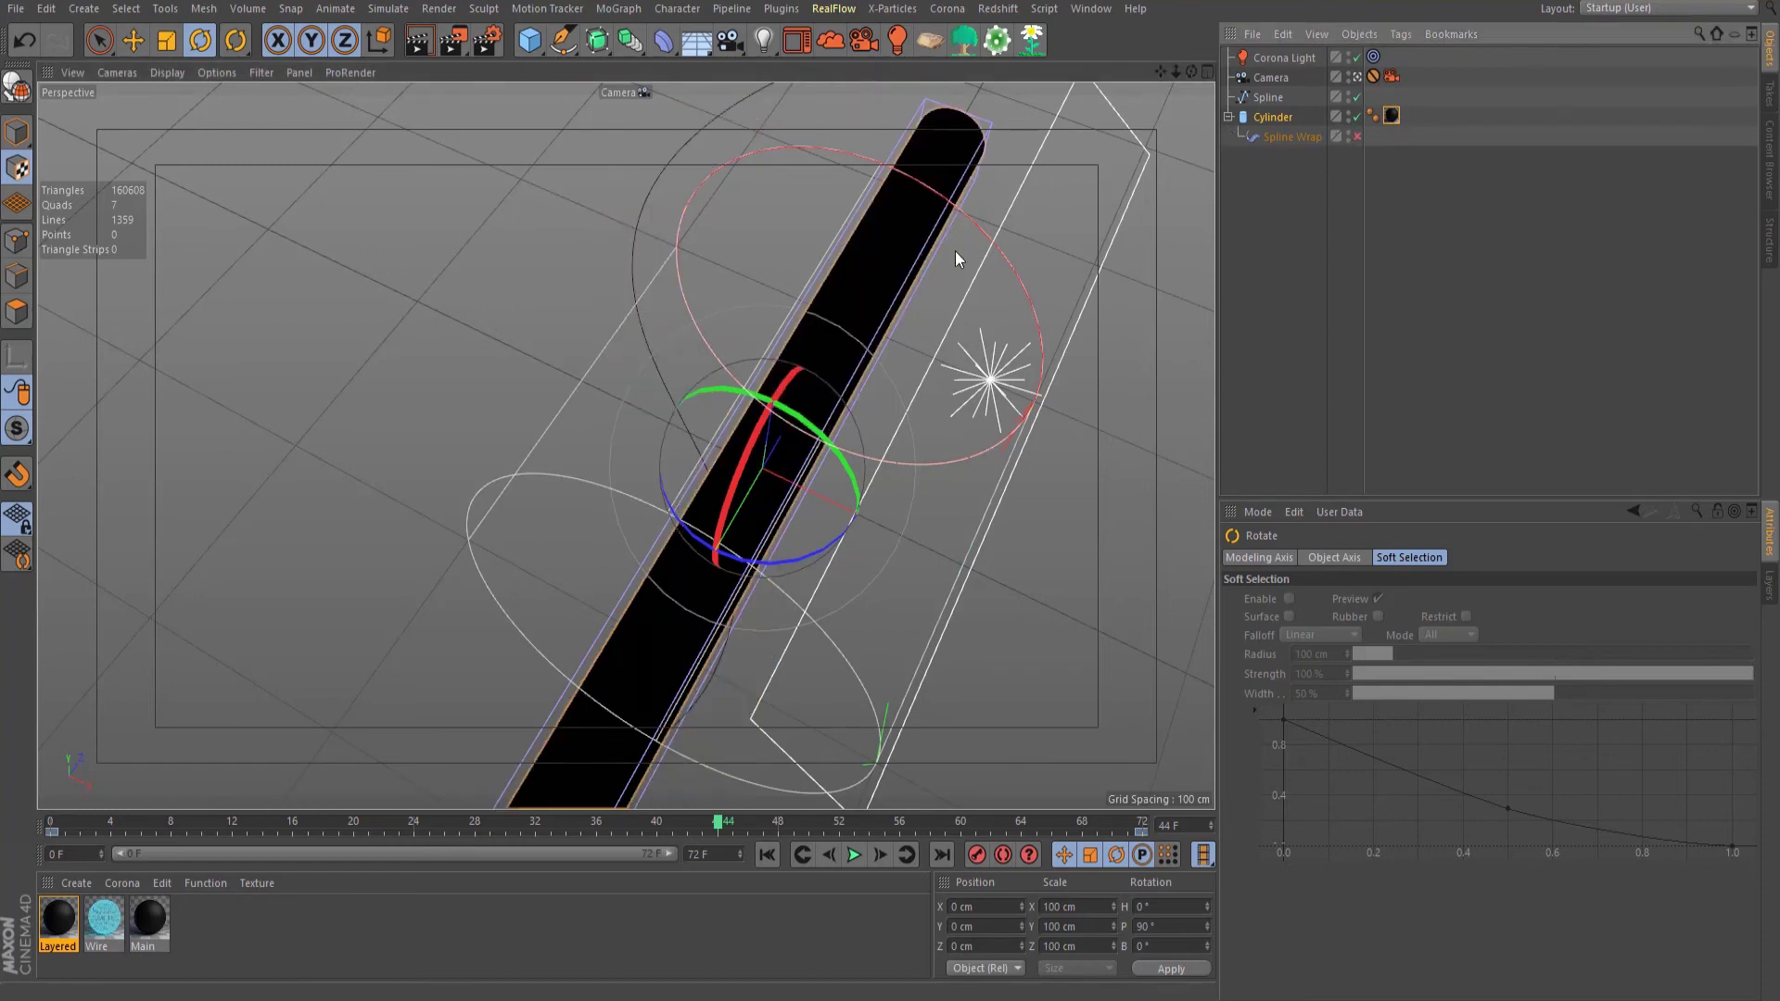
{"action": "left_click", "coordinate": [1392, 116]}
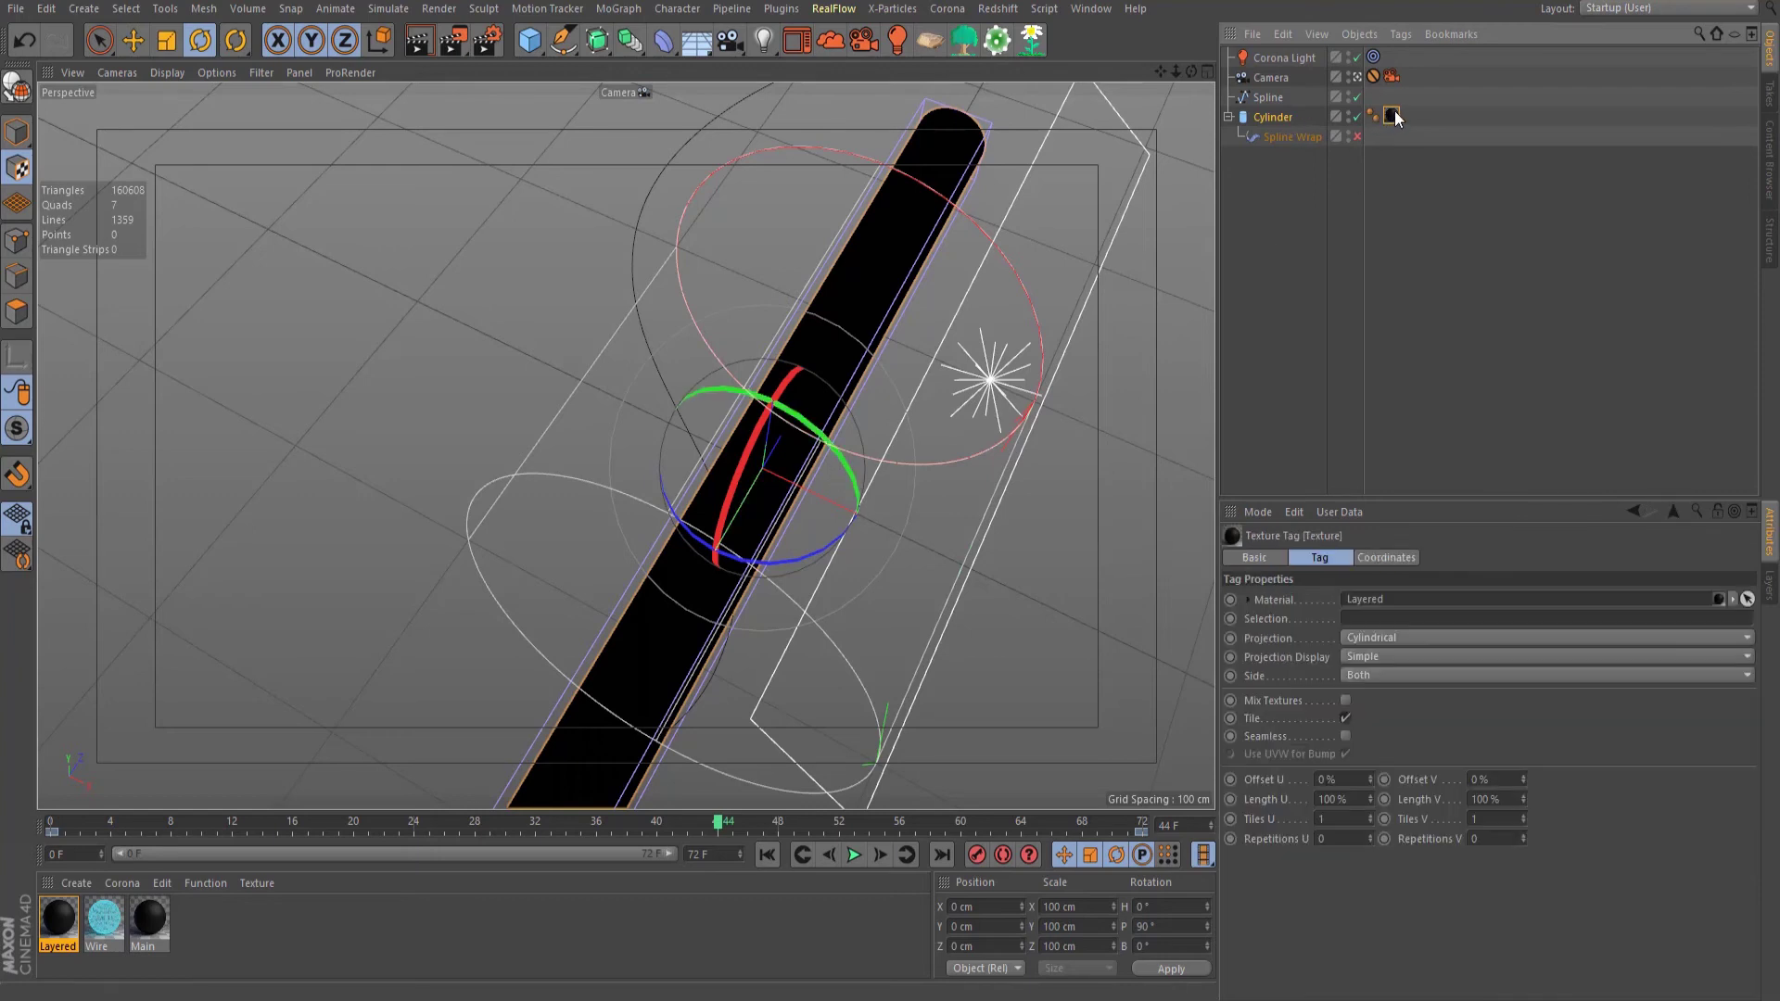
{"action": "right_click", "coordinate": [1395, 118]}
{"action": "key", "text": "Escape"}
{"action": "right_click", "coordinate": [1390, 116]}
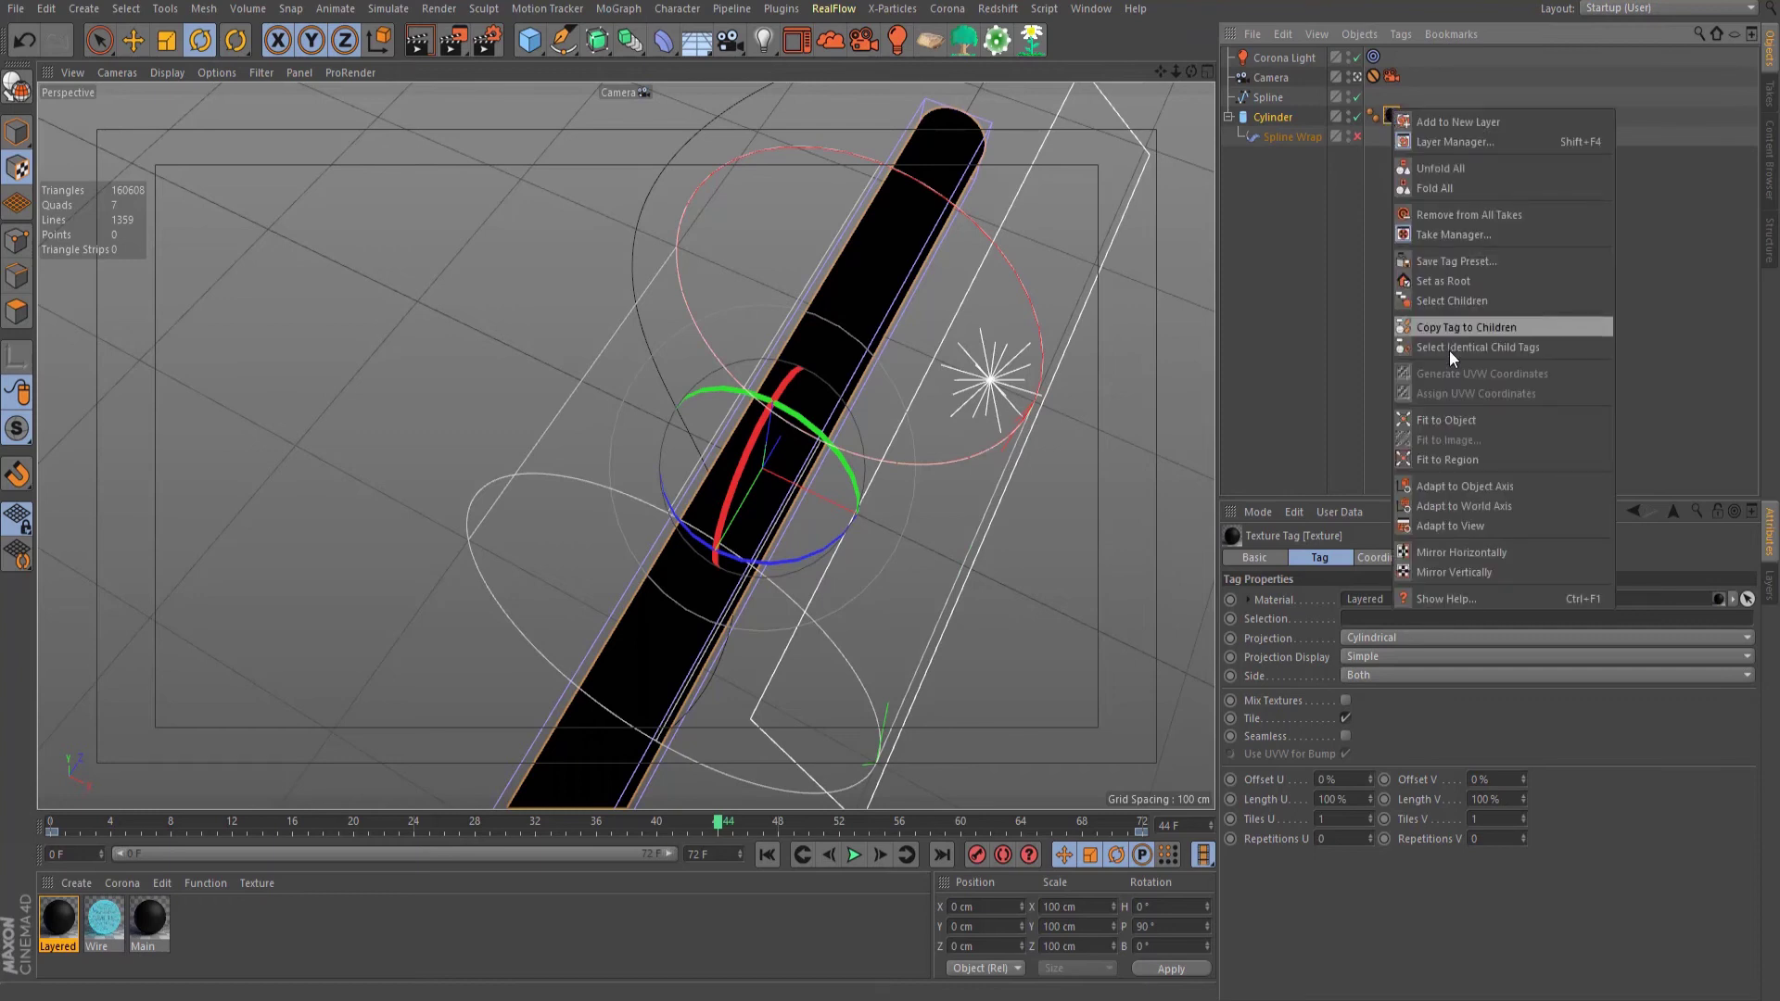
{"action": "left_click", "coordinate": [1438, 423]}
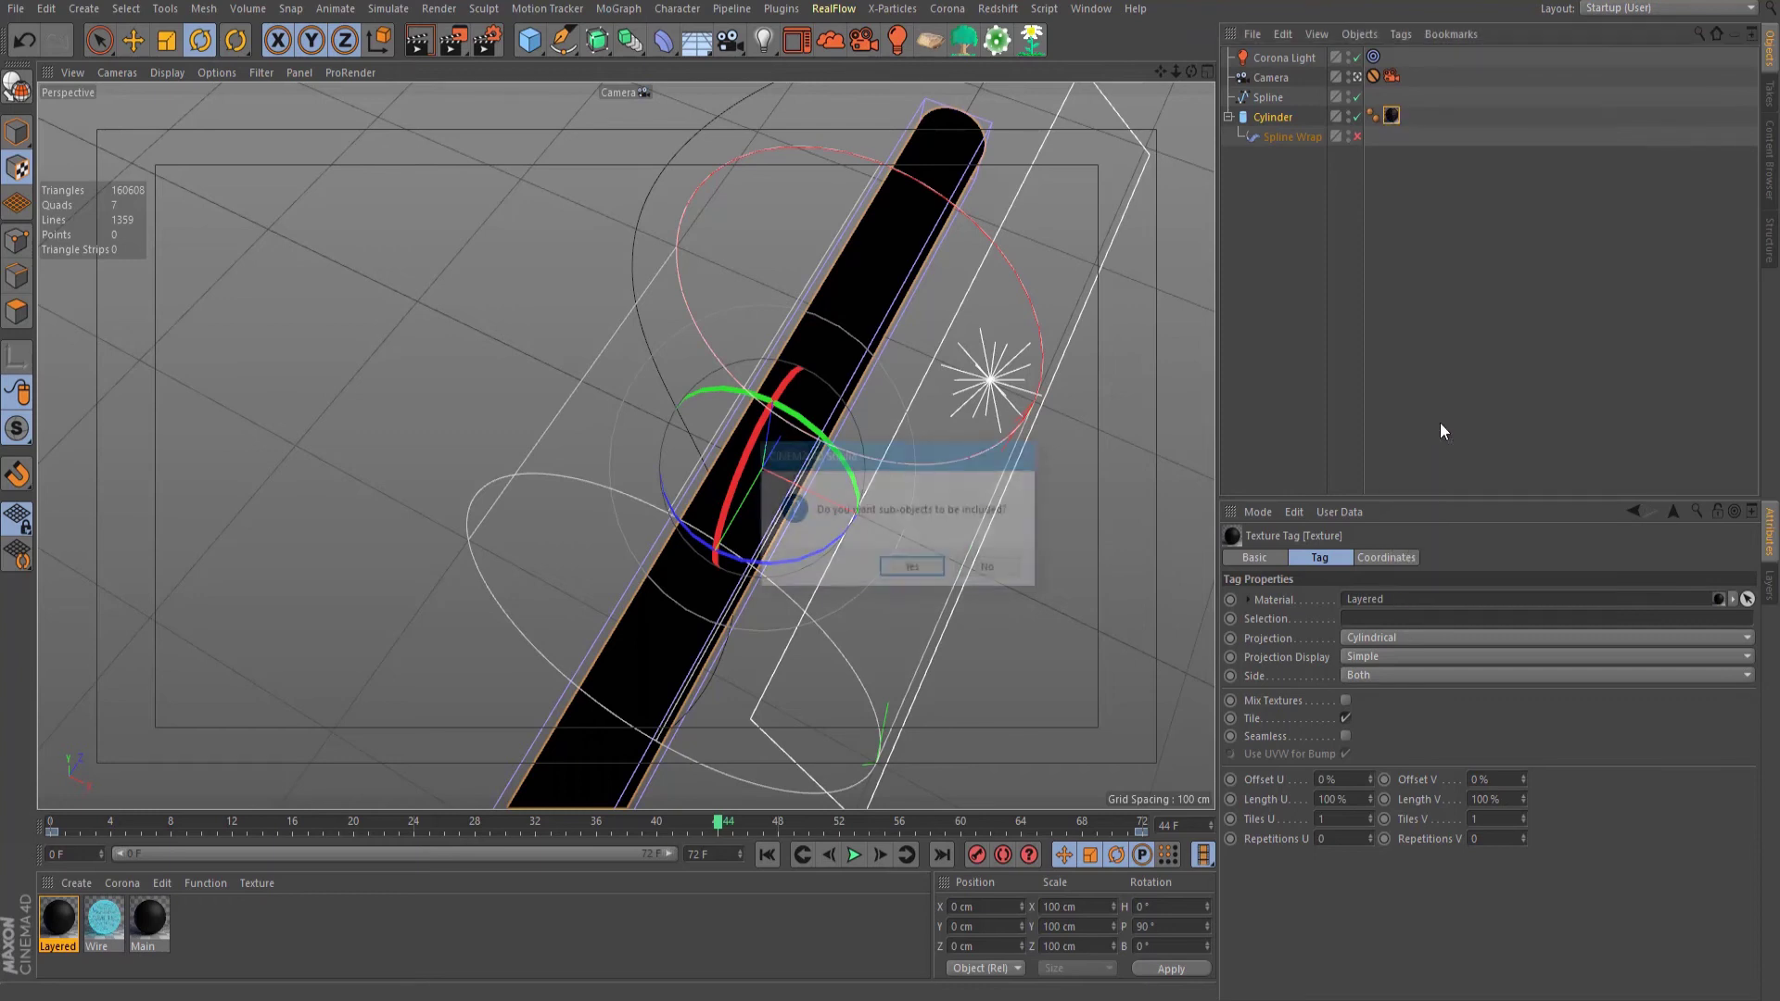
{"action": "left_click", "coordinate": [992, 572]}
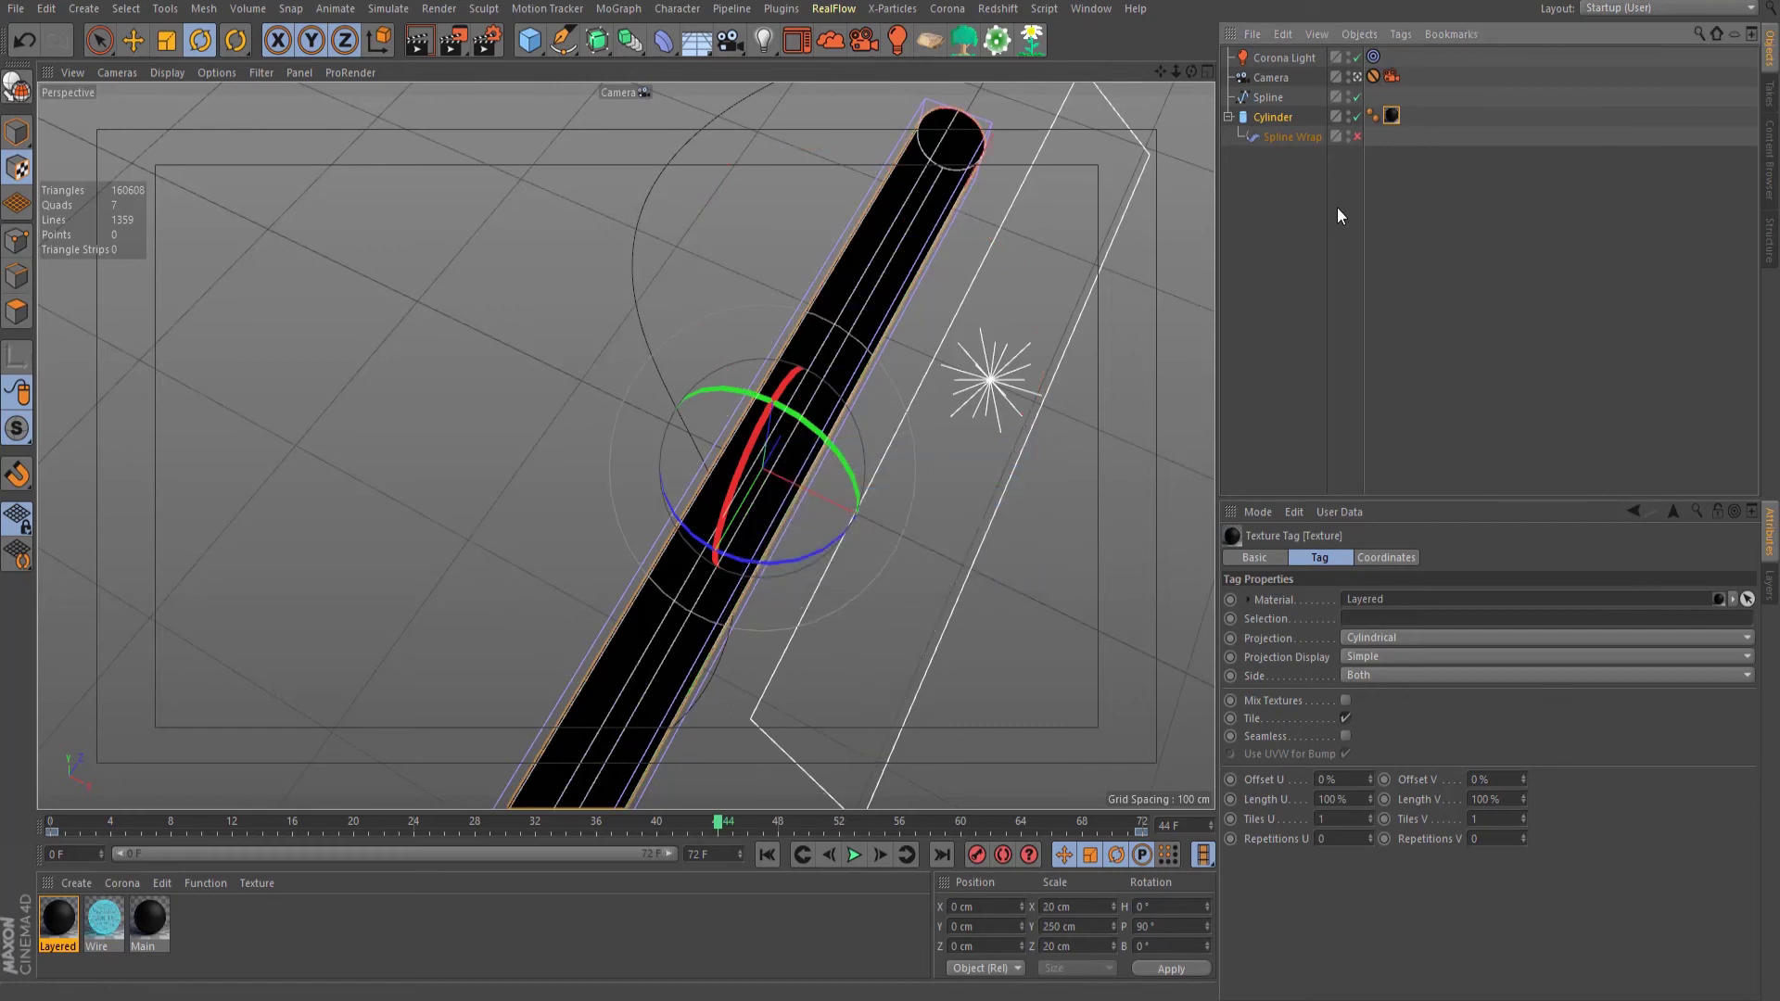
{"action": "left_click", "coordinate": [1355, 137]}
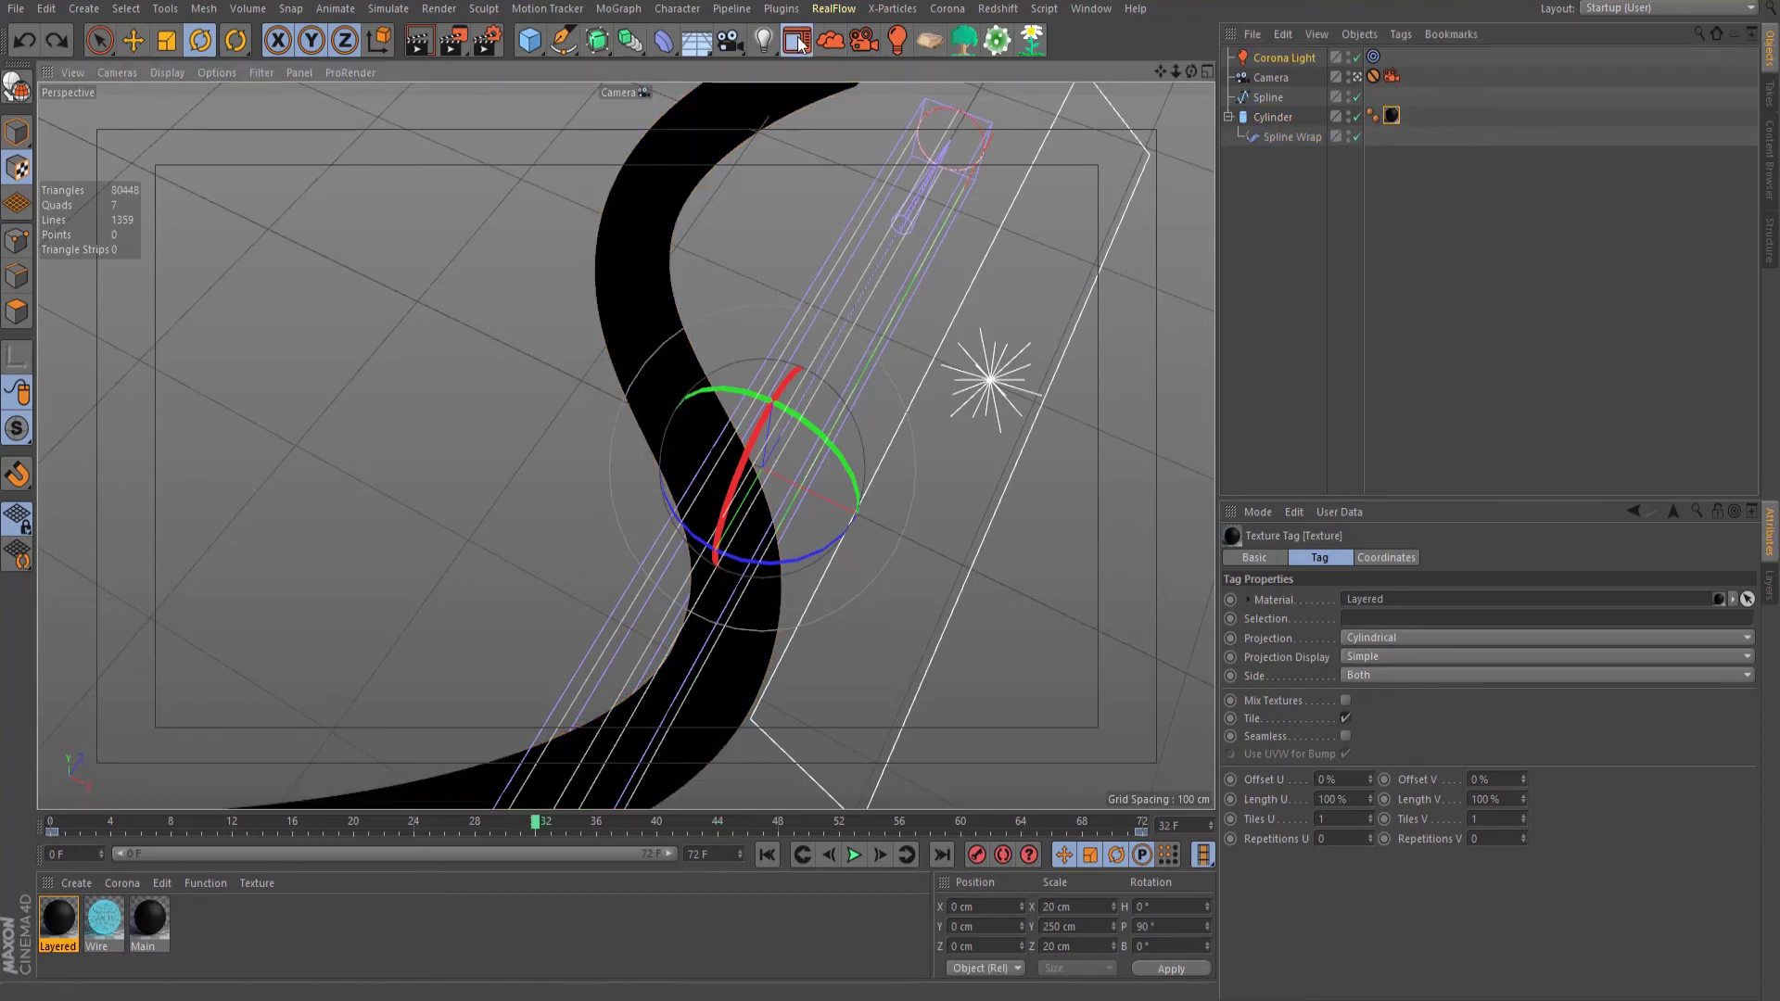
Step: Render frame 32 in the Corona VFB, widening and repositioning the render window
{"action": "left_click", "coordinate": [796, 40]}
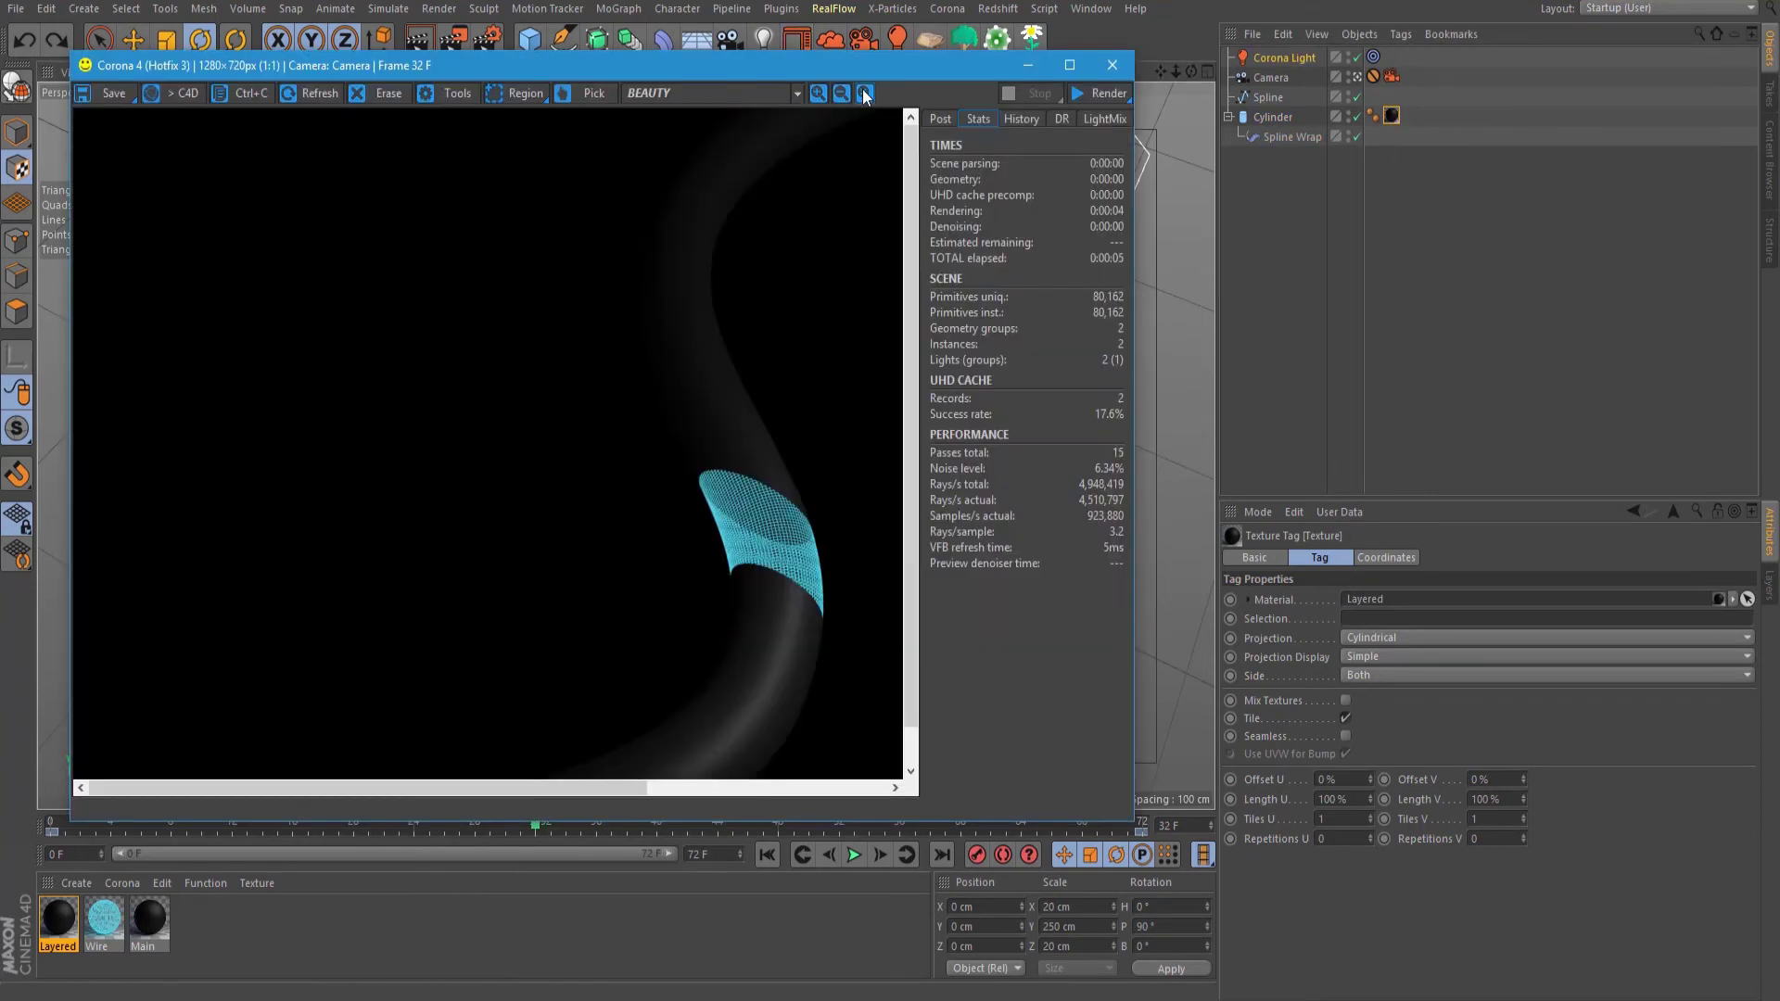
{"action": "left_click_drag", "start_coordinate": [918, 71], "coordinate": [976, 67]}
{"action": "left_click", "coordinate": [1145, 92]}
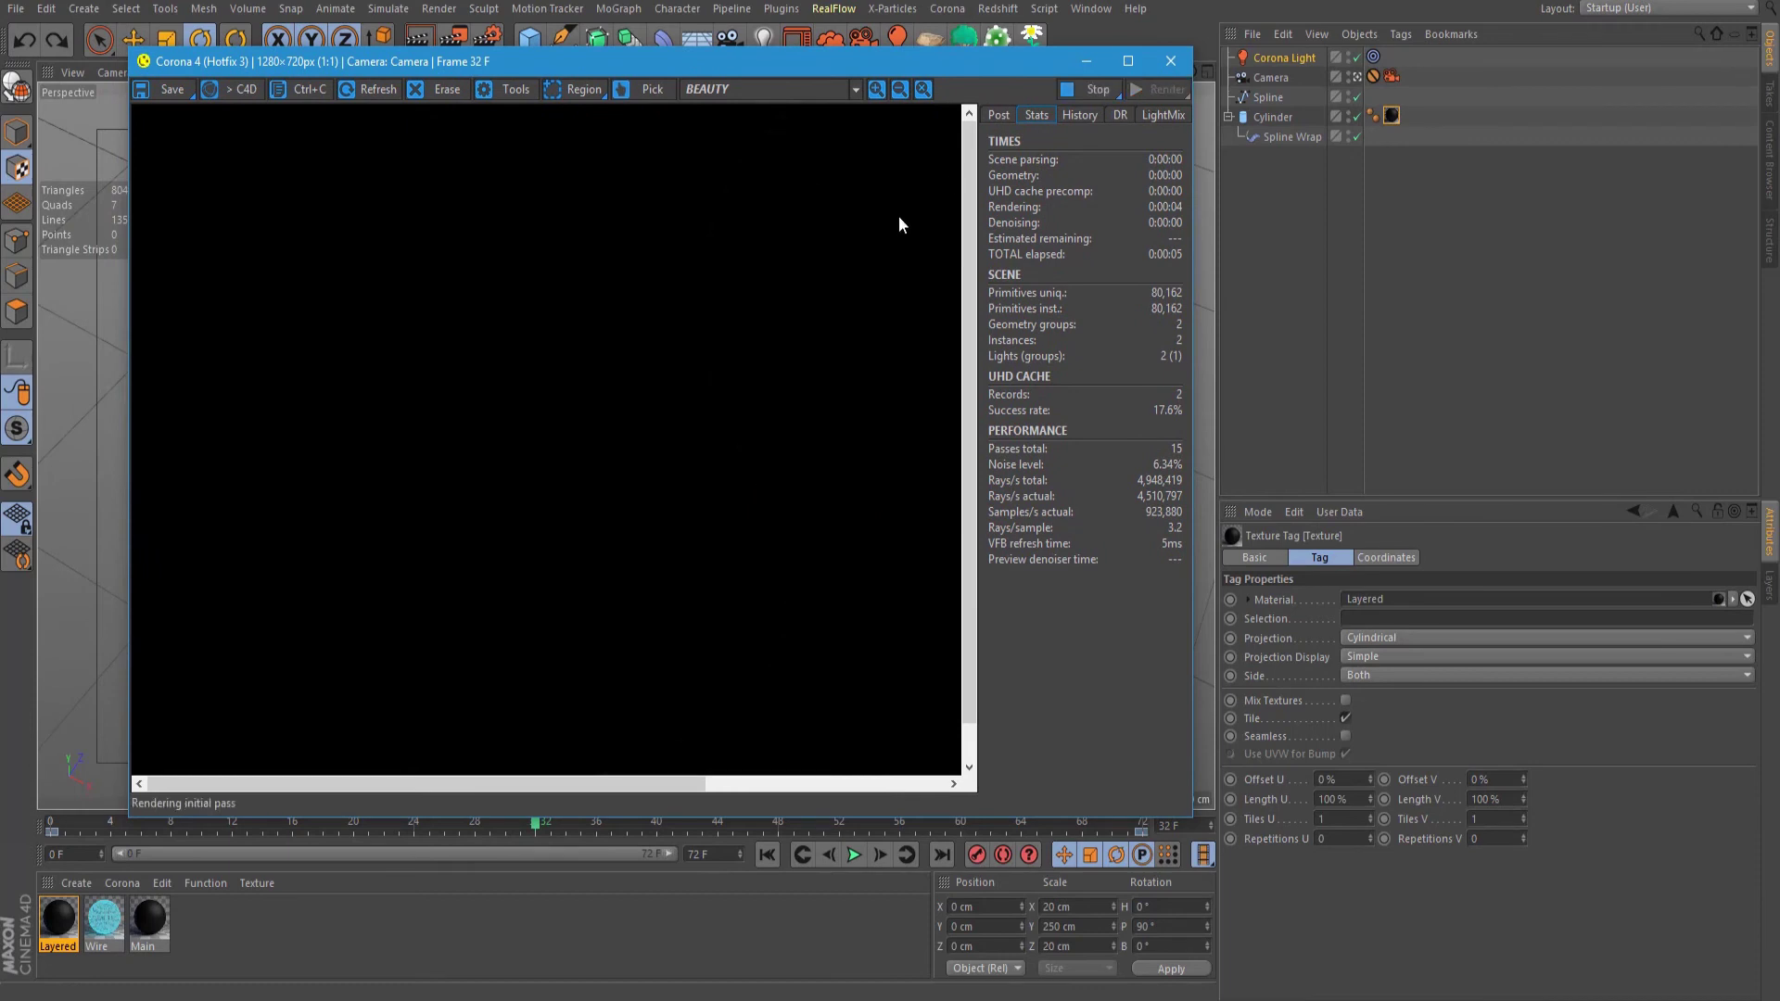
{"action": "left_click_drag", "start_coordinate": [1192, 275], "coordinate": [1248, 277]}
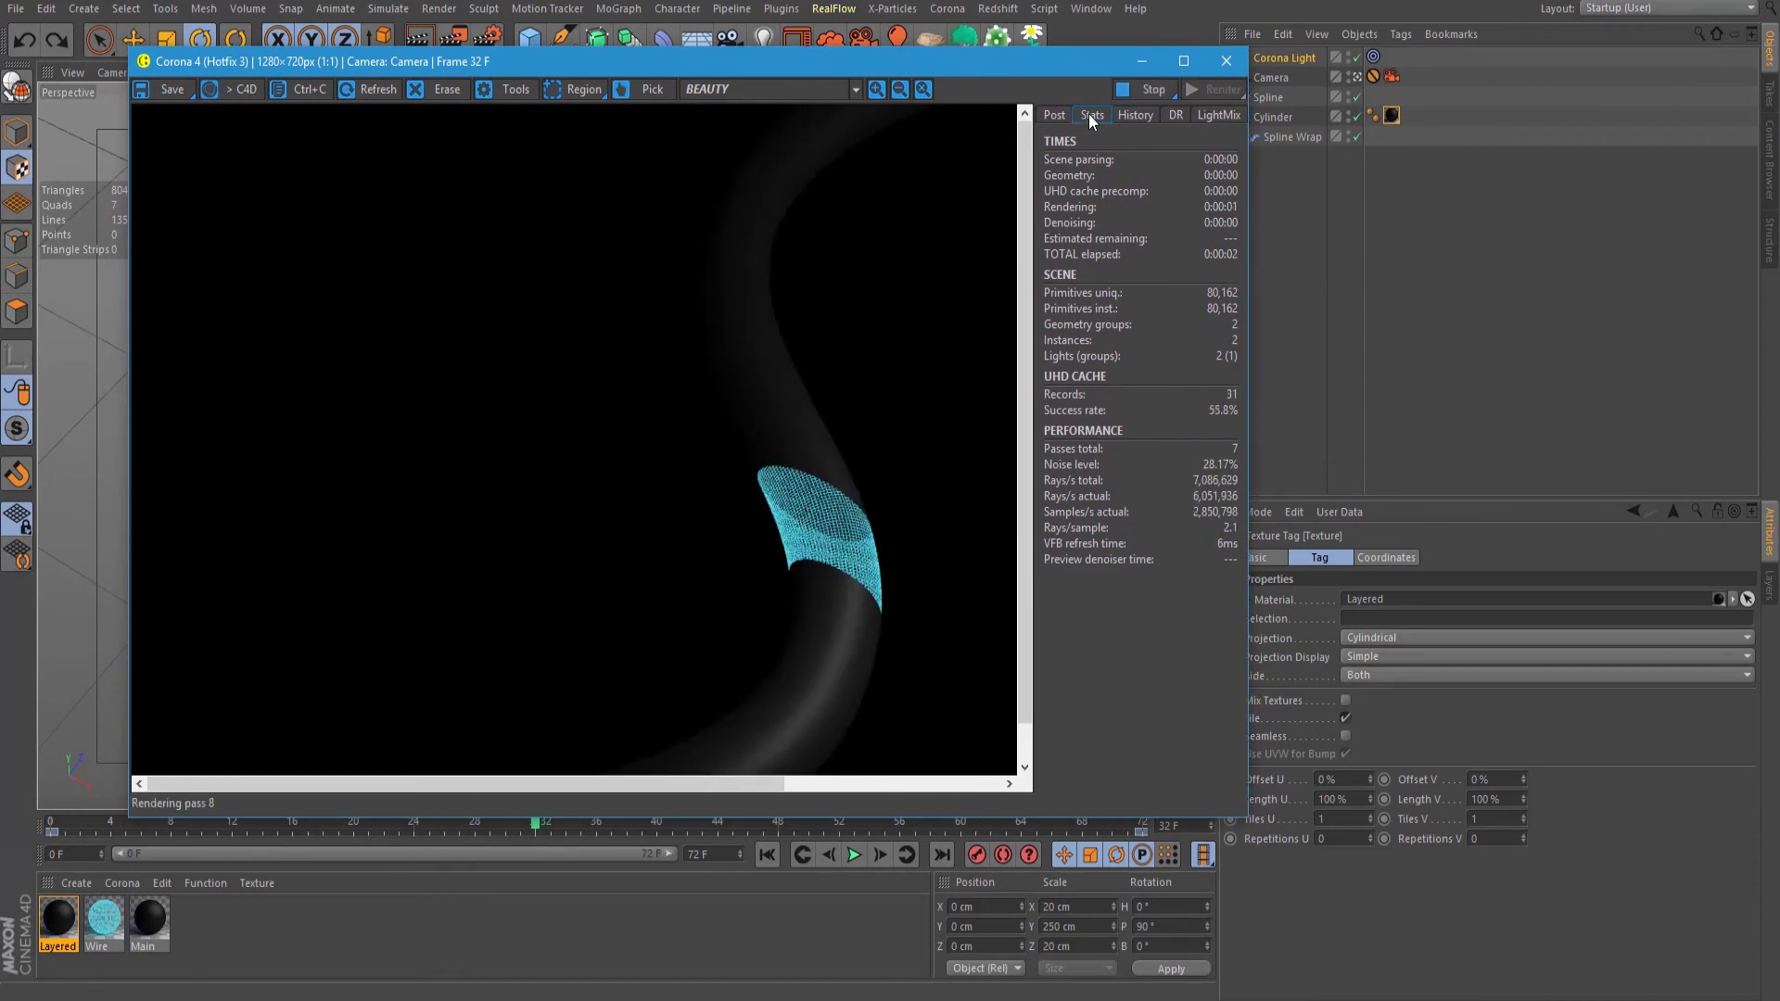
{"action": "left_click_drag", "start_coordinate": [1066, 61], "coordinate": [1023, 66]}
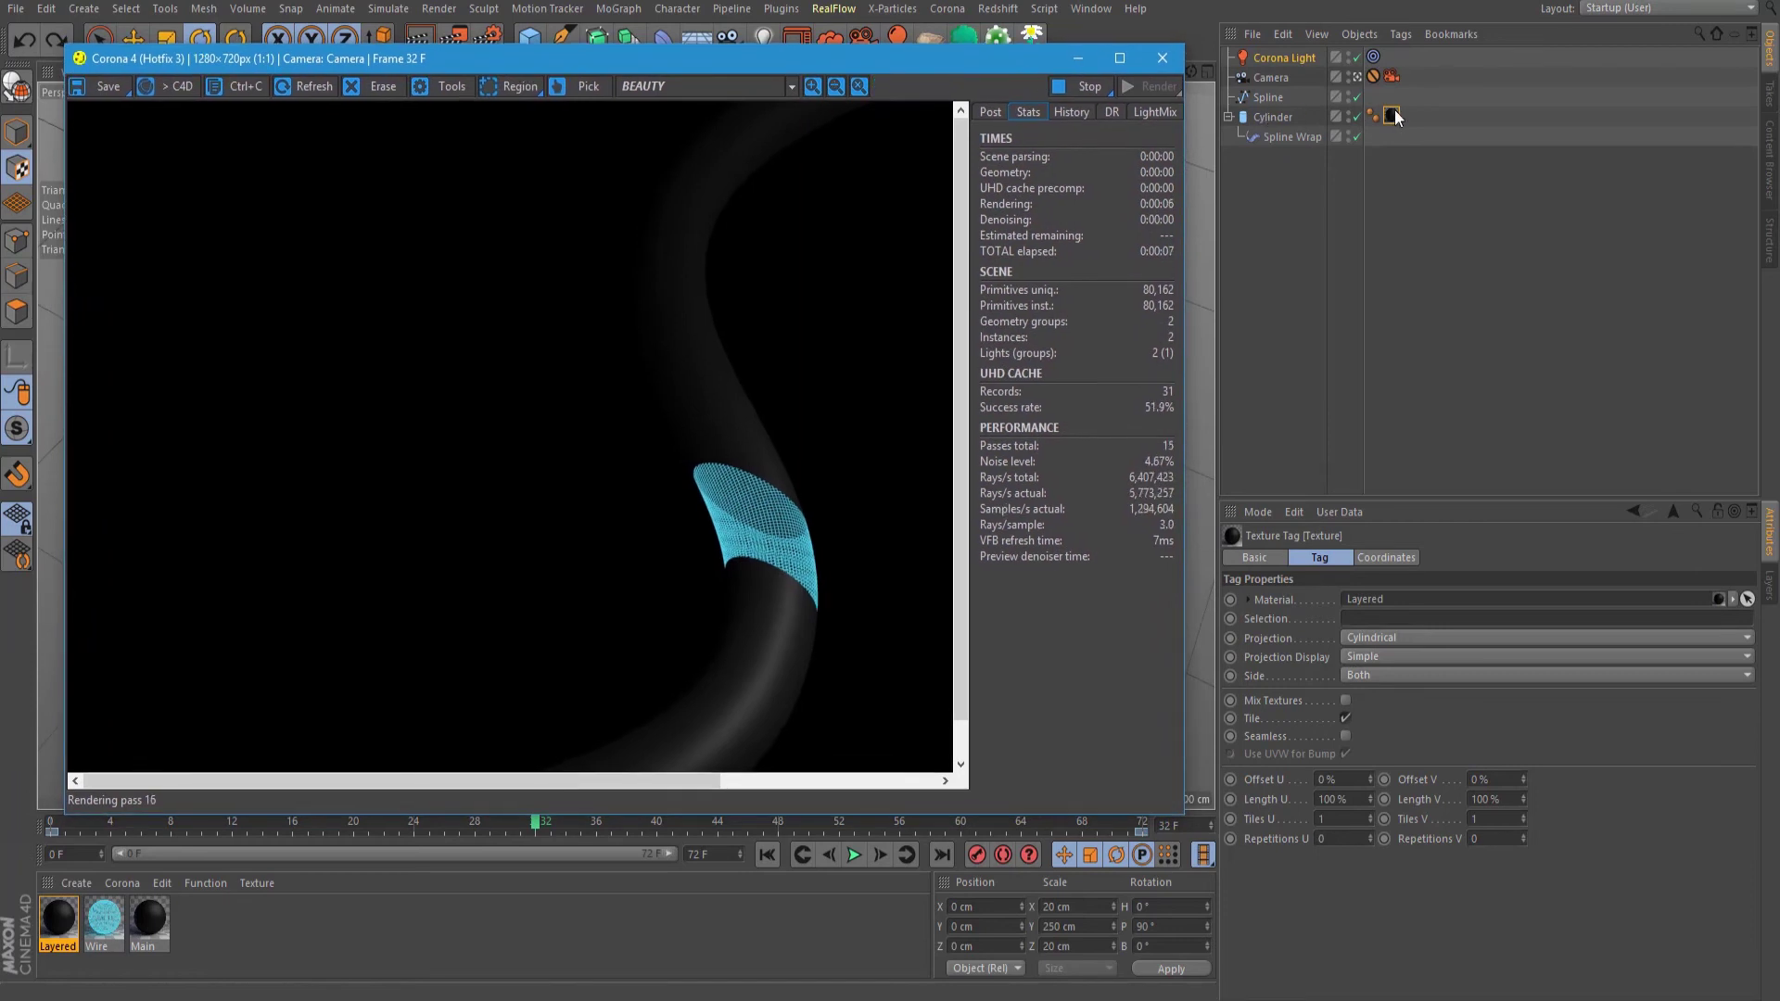
{"action": "left_click_drag", "start_coordinate": [1035, 61], "coordinate": [1014, 67]}
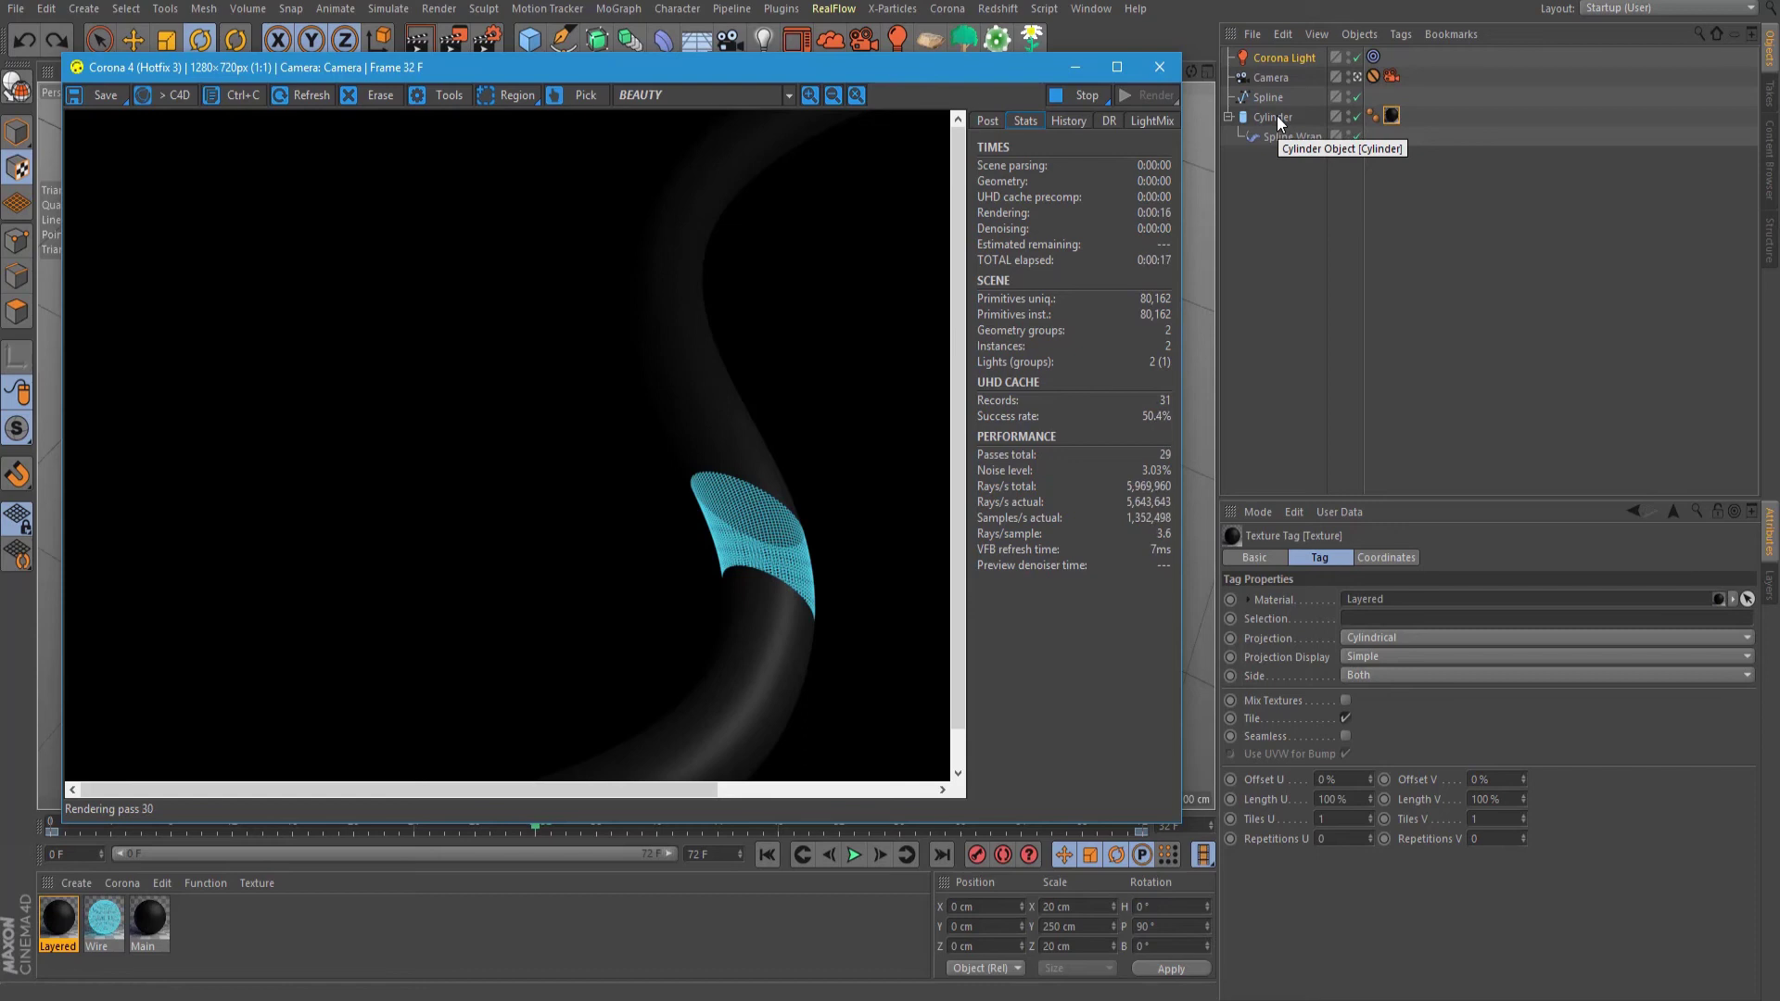
Step: Add a Stick Texture tag to the Cylinder and restart the Corona render
{"action": "left_click", "coordinate": [1277, 116]}
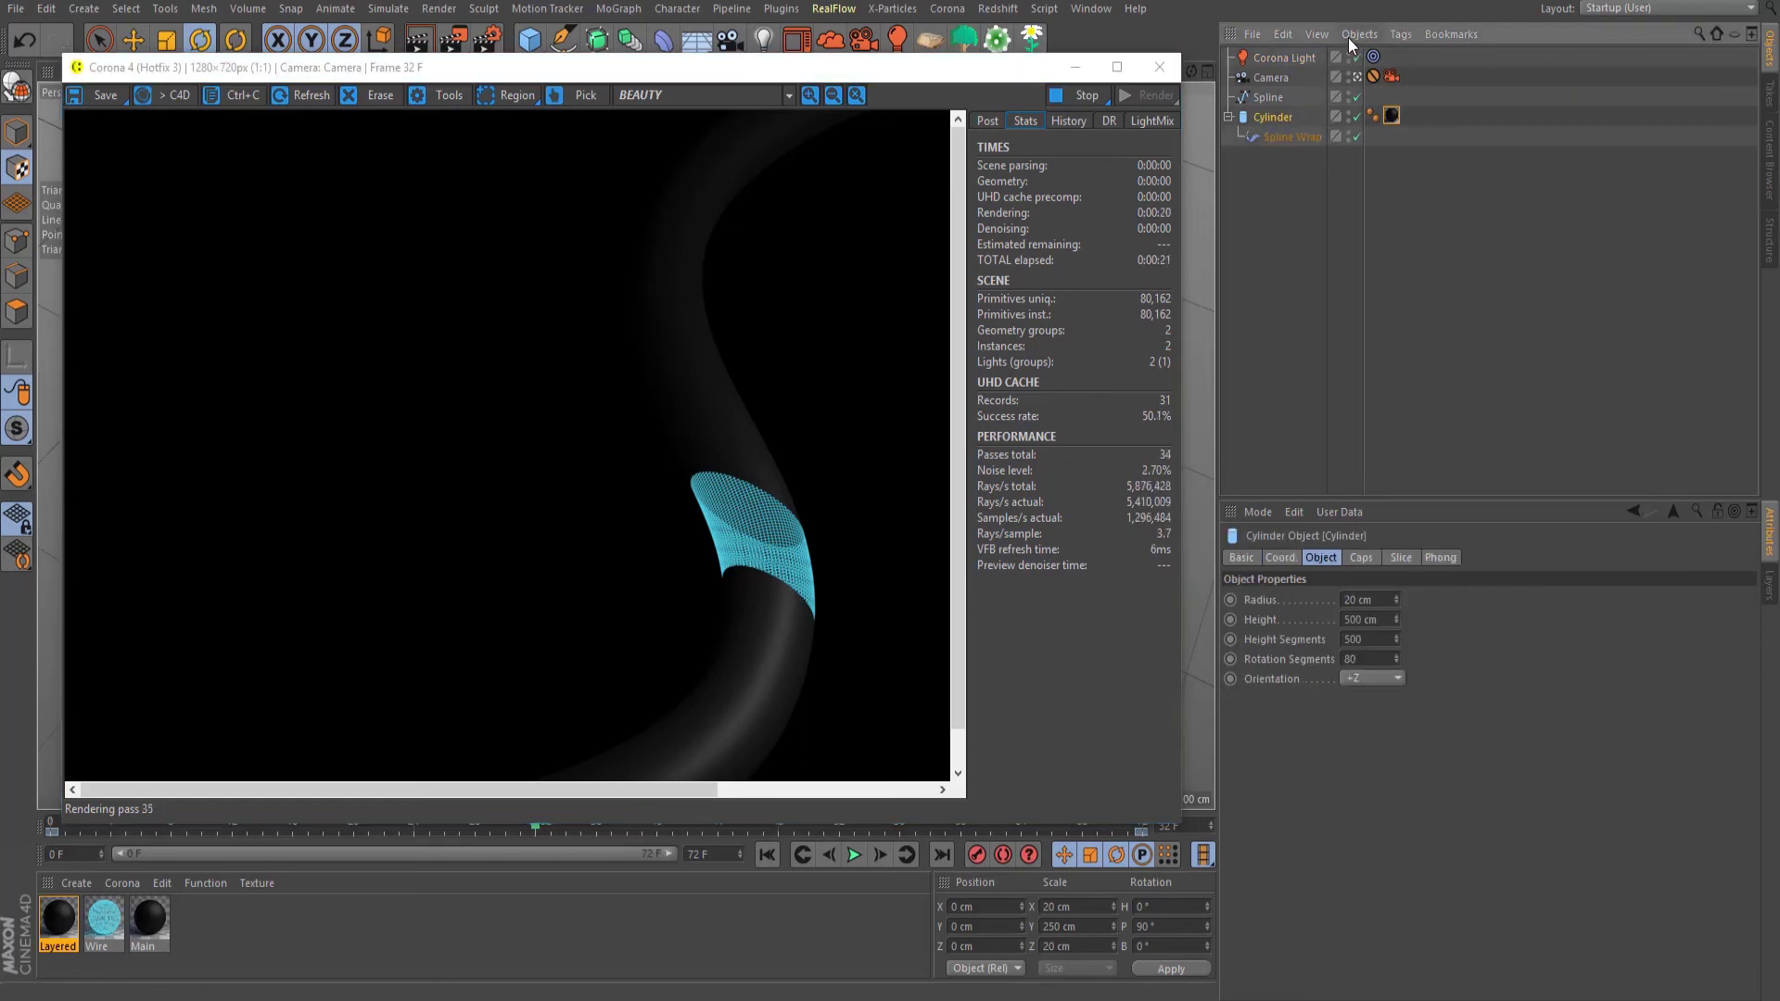
{"action": "left_click", "coordinate": [1401, 34]}
{"action": "mouse_move", "coordinate": [1471, 63]}
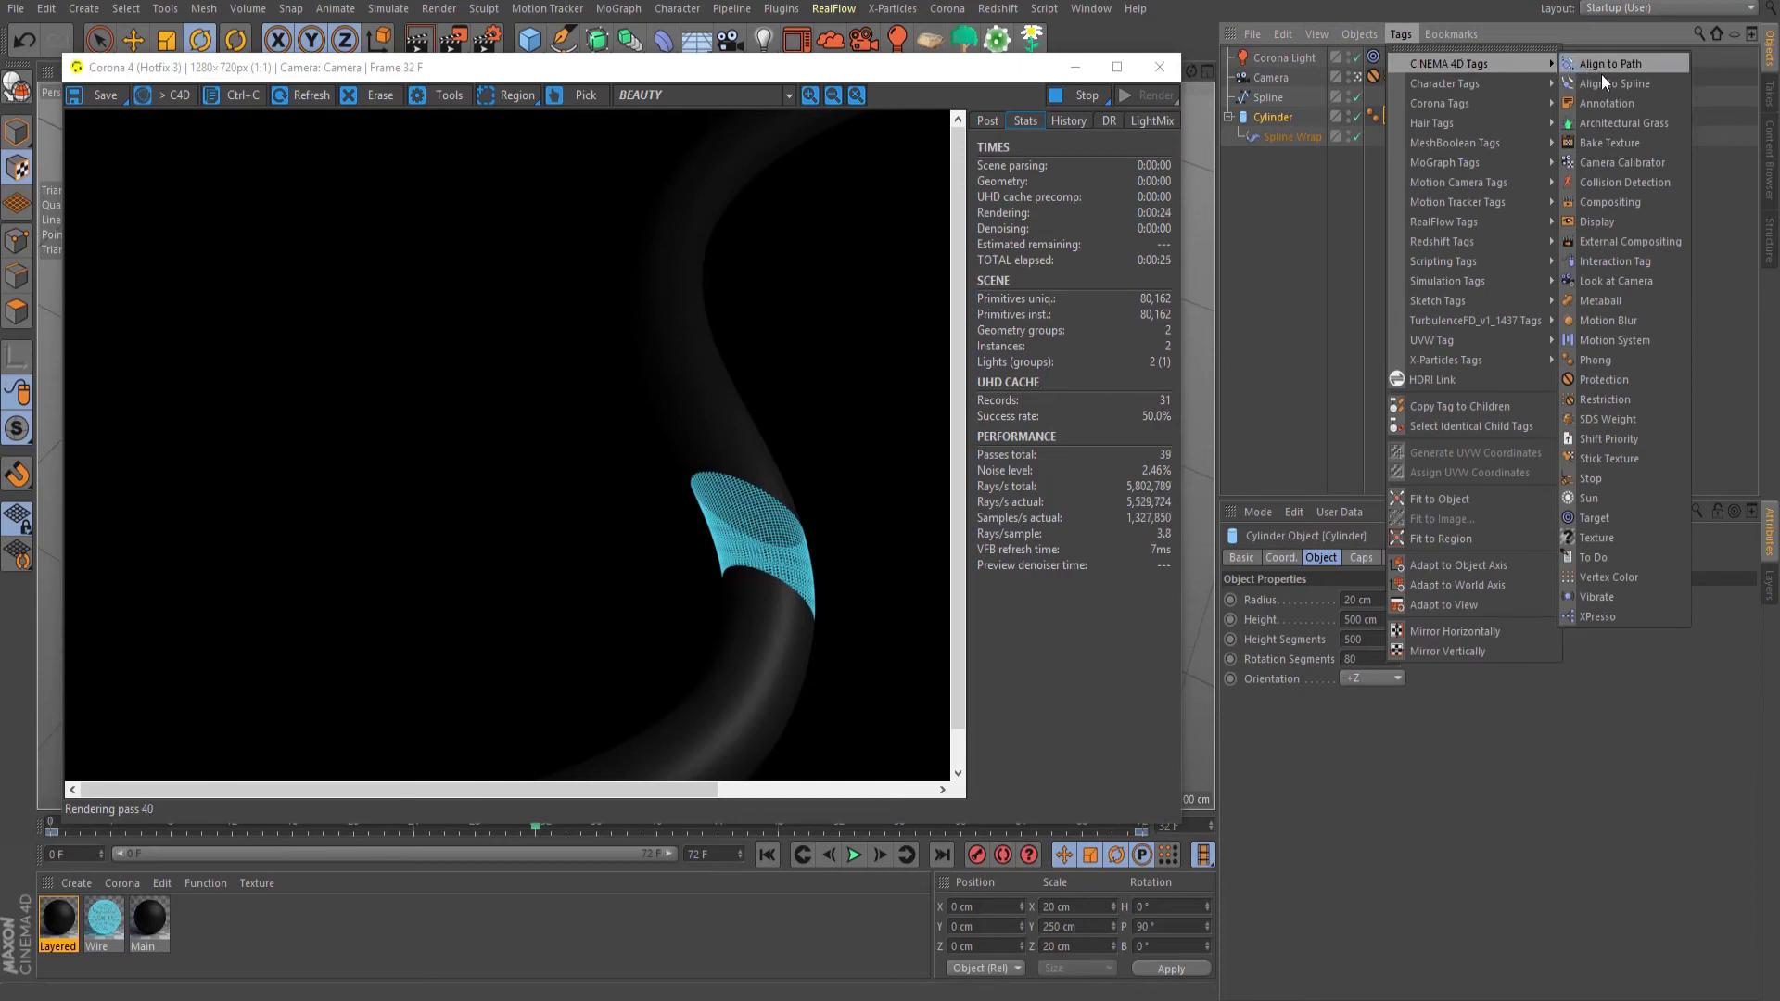
{"action": "left_click", "coordinate": [1620, 458]}
{"action": "left_click", "coordinate": [1086, 97]}
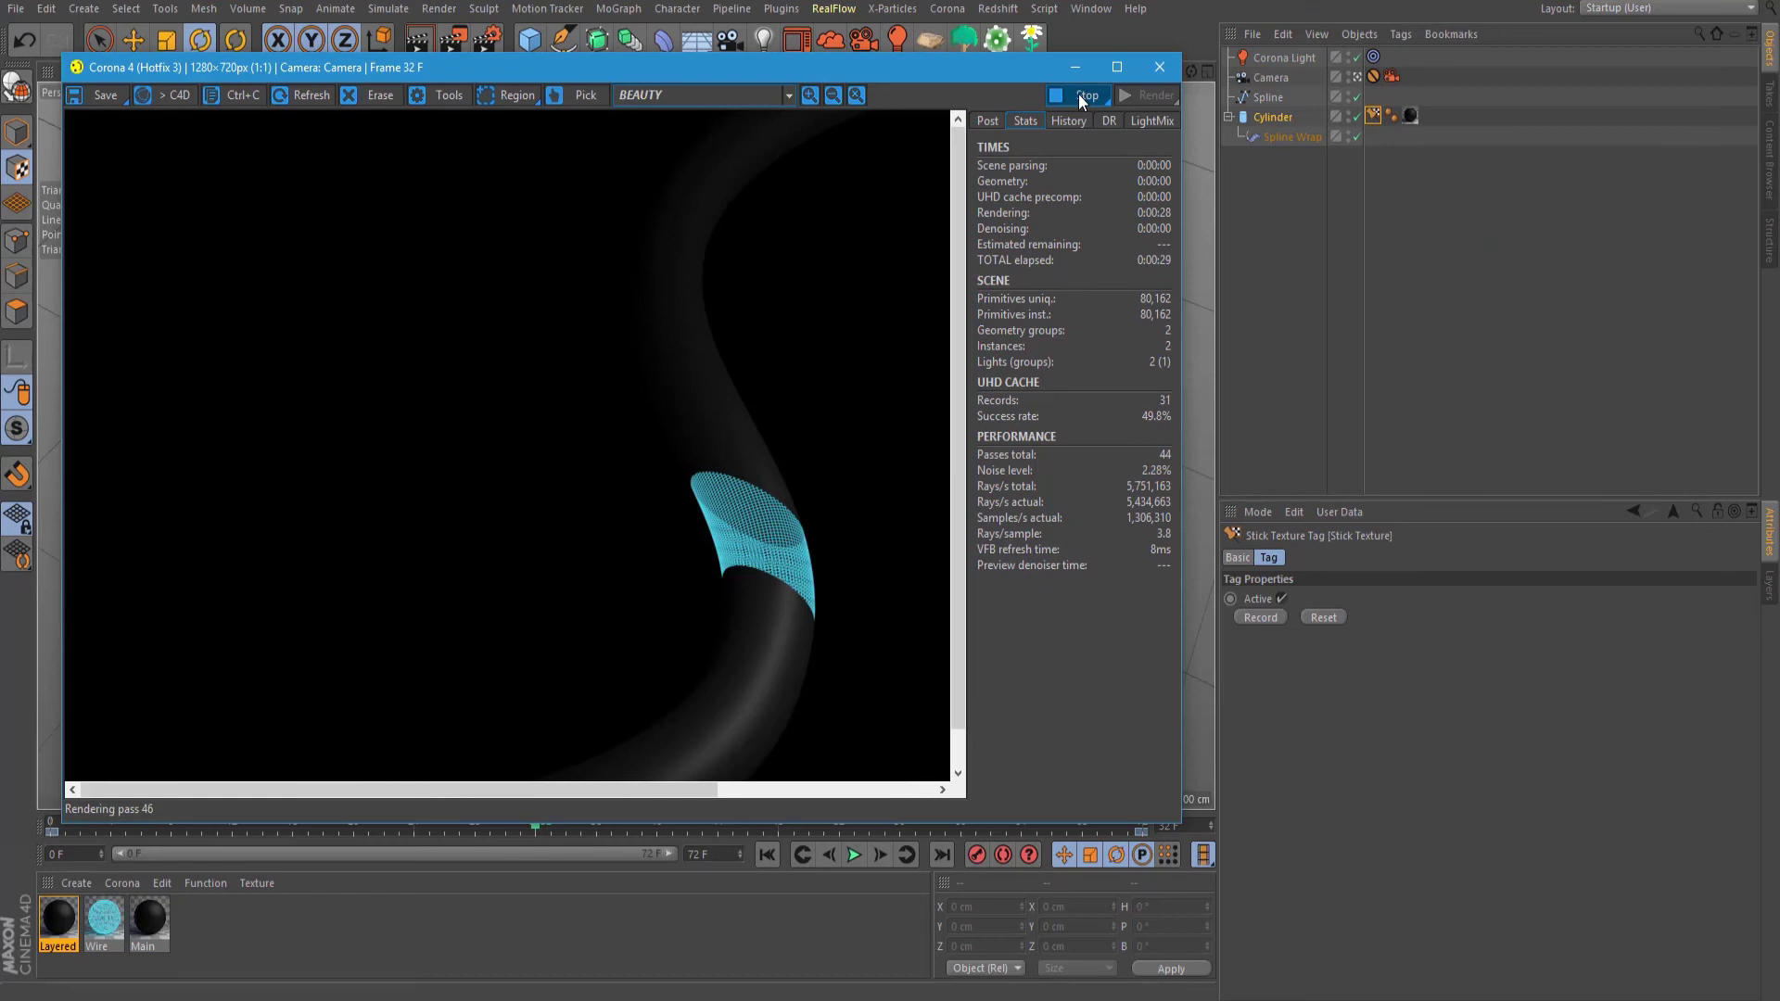
{"action": "left_click", "coordinate": [1154, 96]}
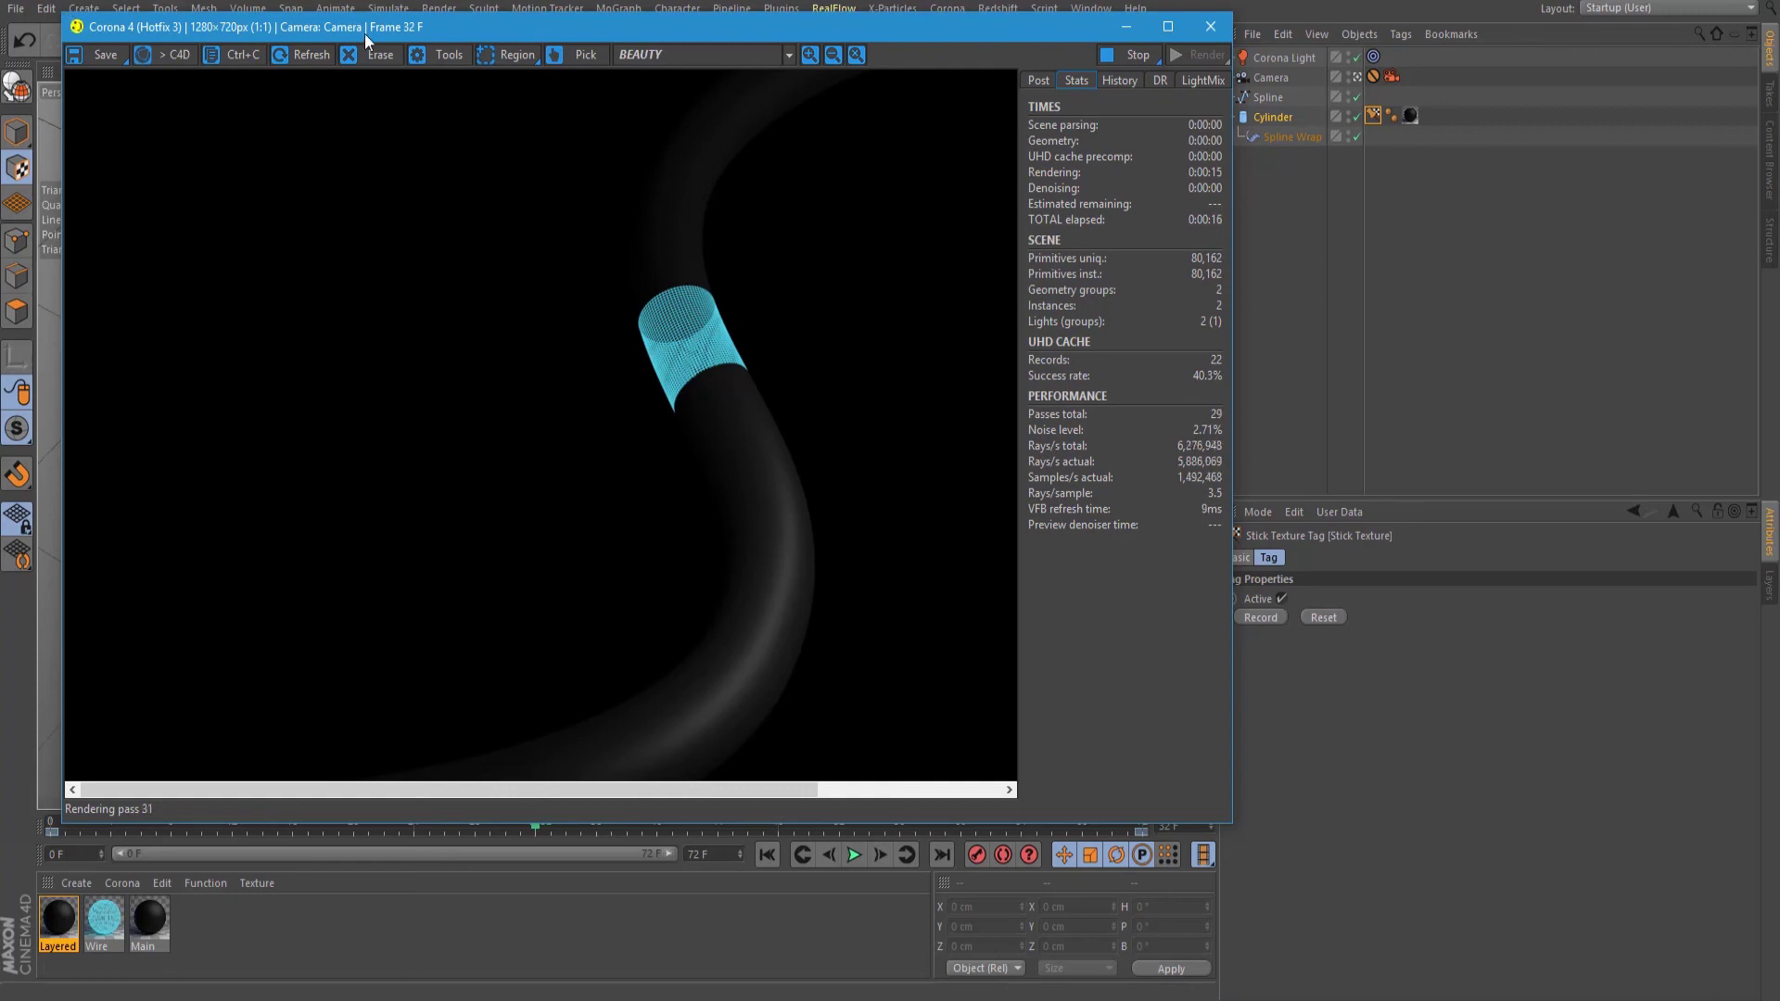
Step: Enable VFB Bloom and Glare with bloom intensity 10, glare intensity 10 and threshold 0
{"action": "left_click_drag", "start_coordinate": [538, 13], "coordinate": [685, 32]}
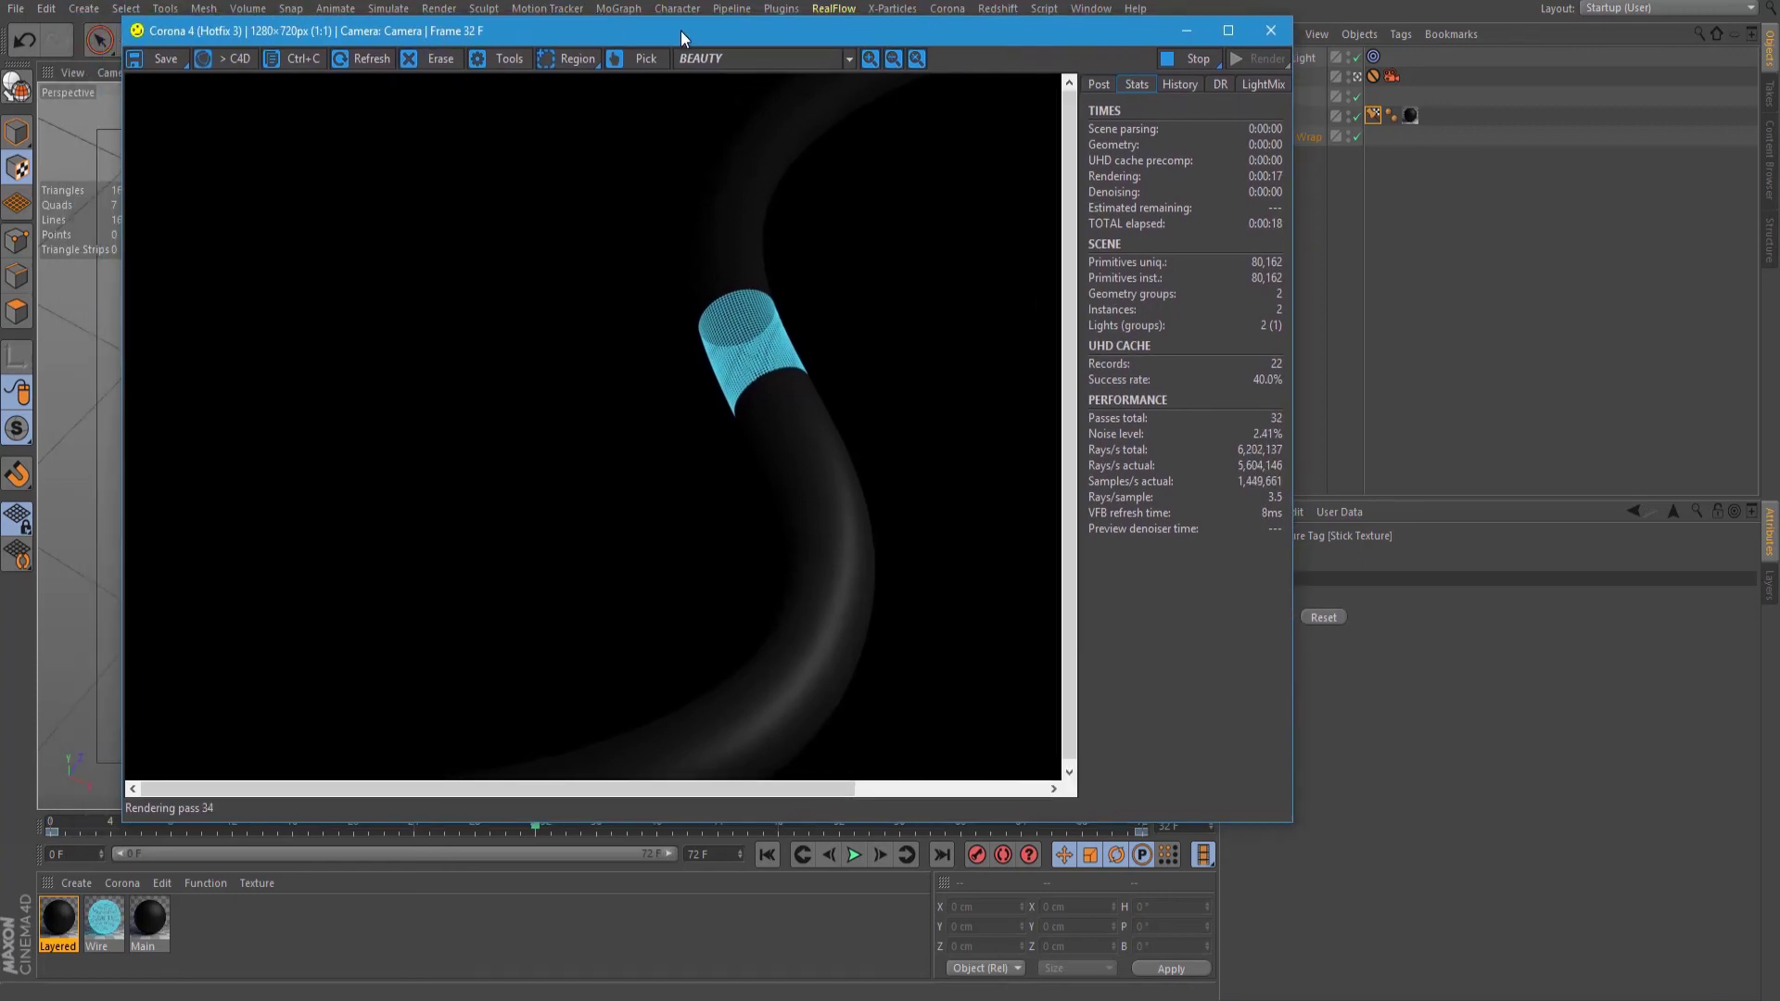
{"action": "left_click", "coordinate": [1097, 83]}
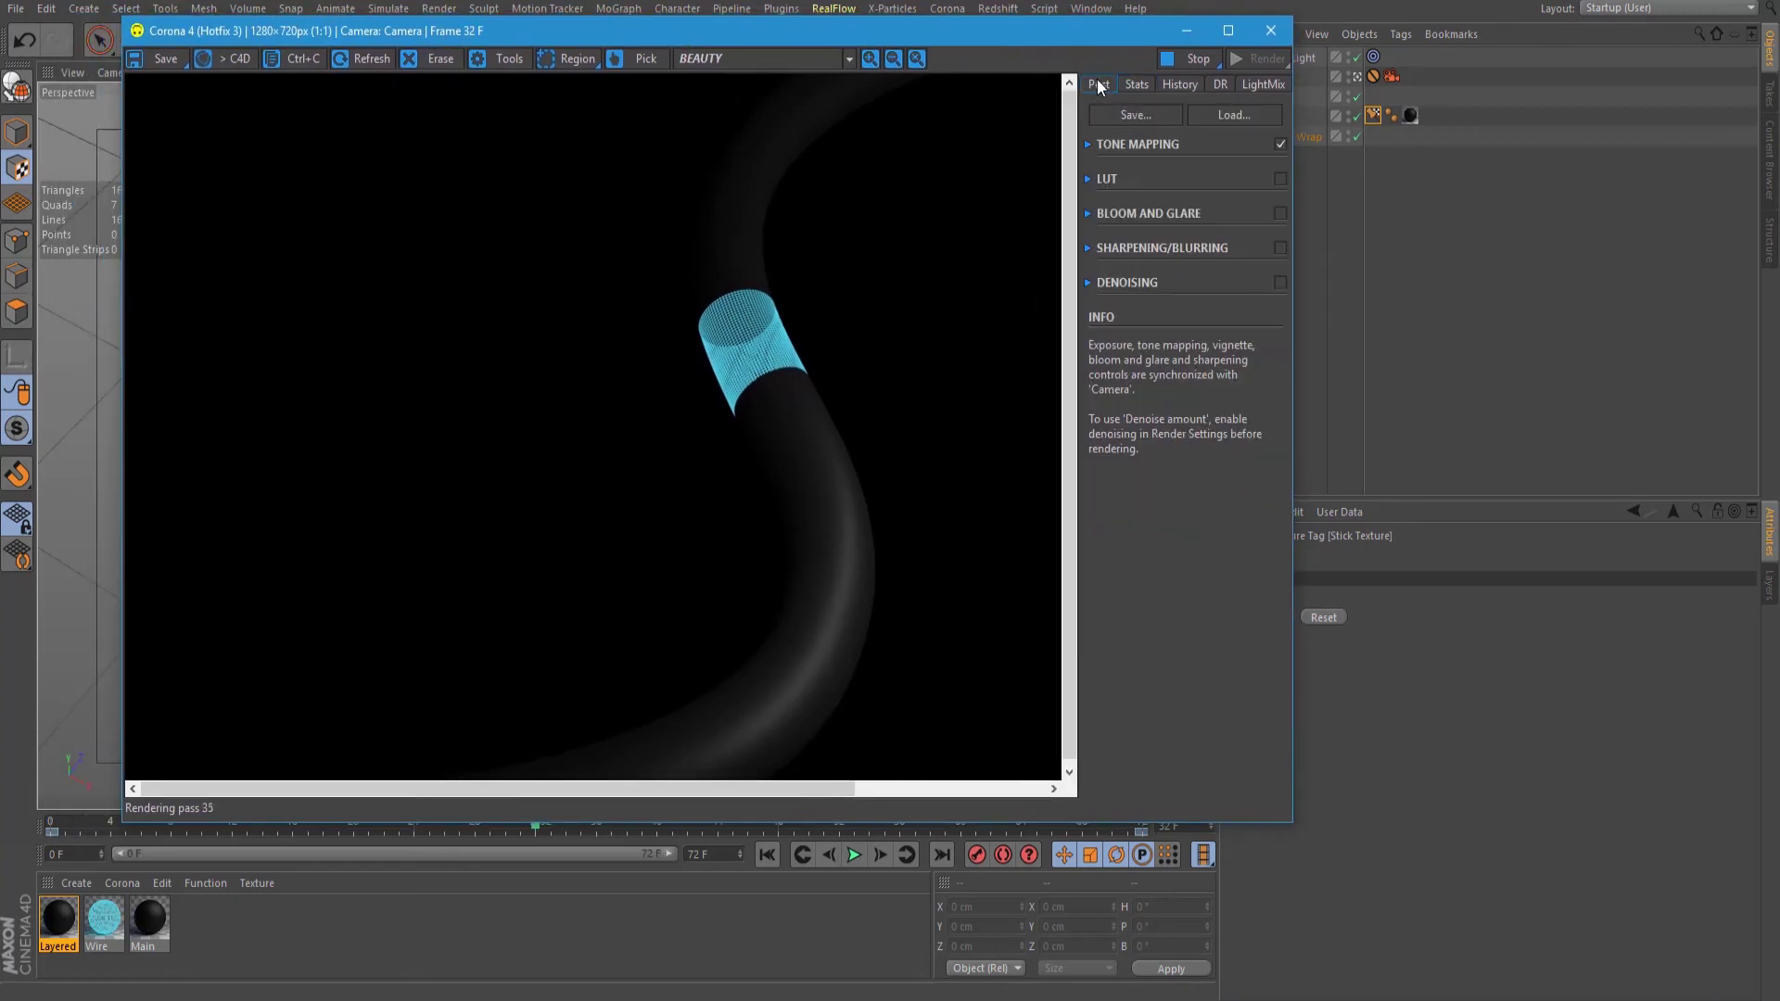
{"action": "left_click", "coordinate": [1278, 214]}
{"action": "left_click", "coordinate": [1088, 214]}
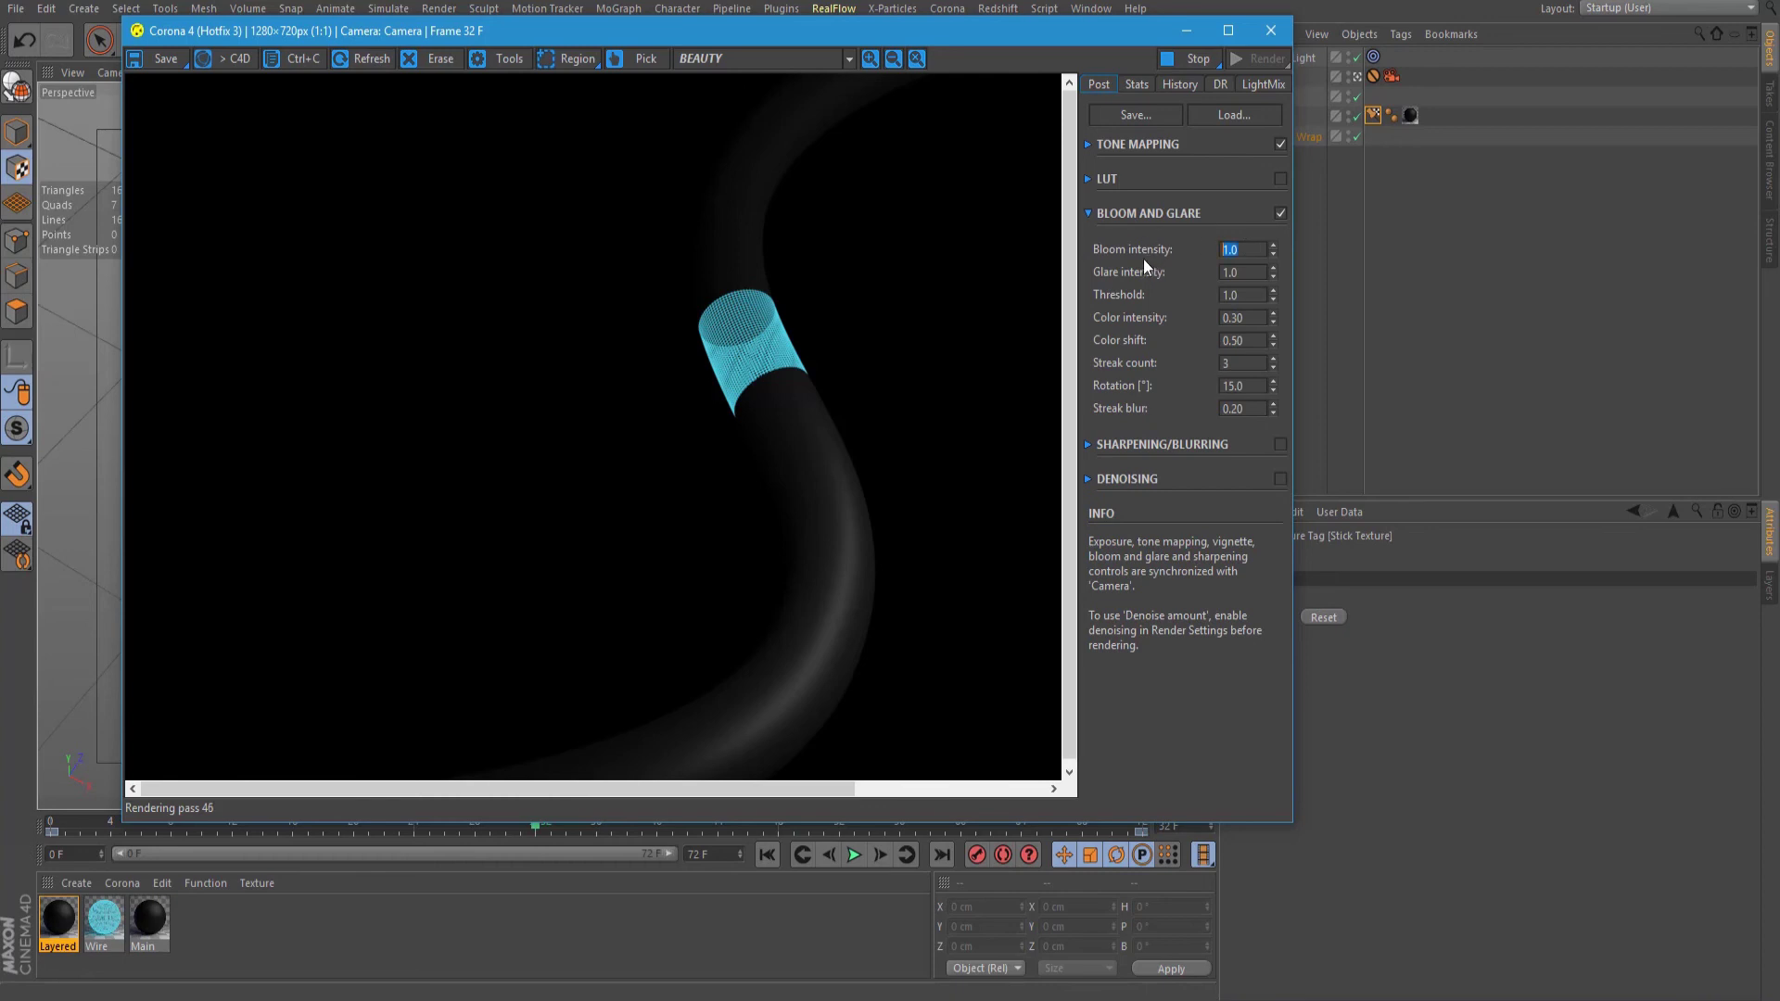
{"action": "type", "text": "10"}
{"action": "key", "text": "Tab"}
{"action": "type", "text": "10"}
{"action": "key", "text": "Tab"}
{"action": "type", "text": "0"}
{"action": "key", "text": "Return"}
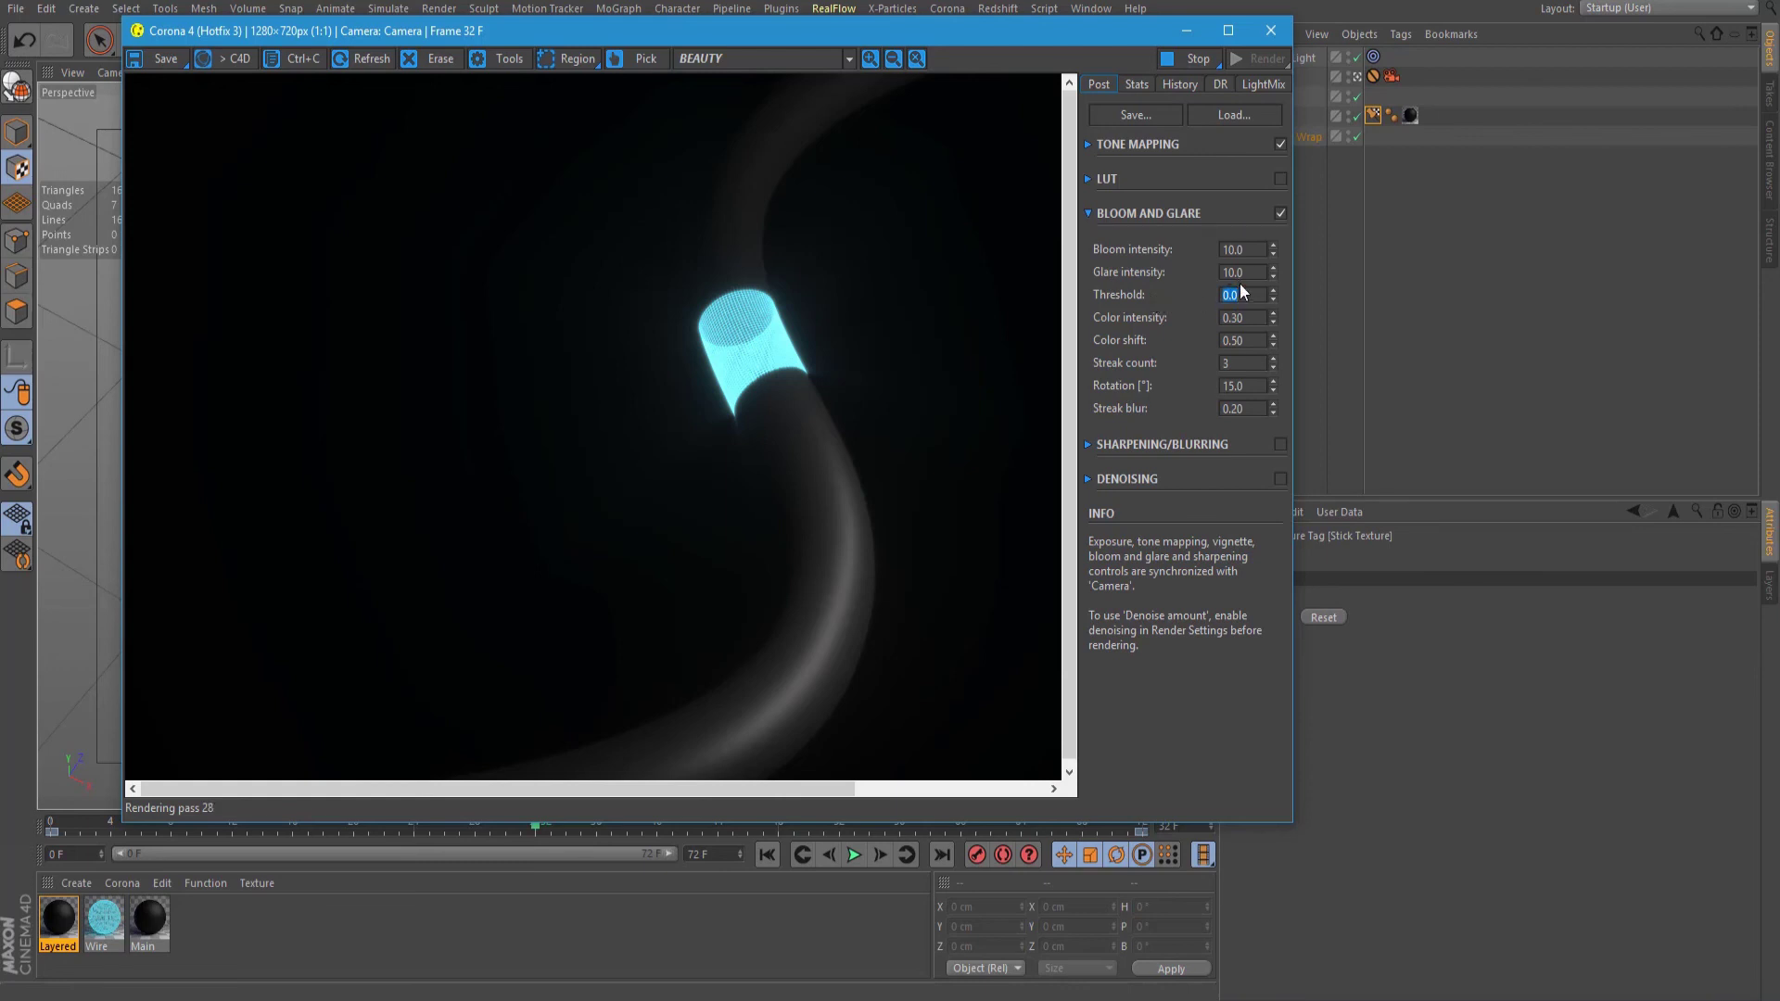
{"action": "left_click", "coordinate": [1194, 30]}
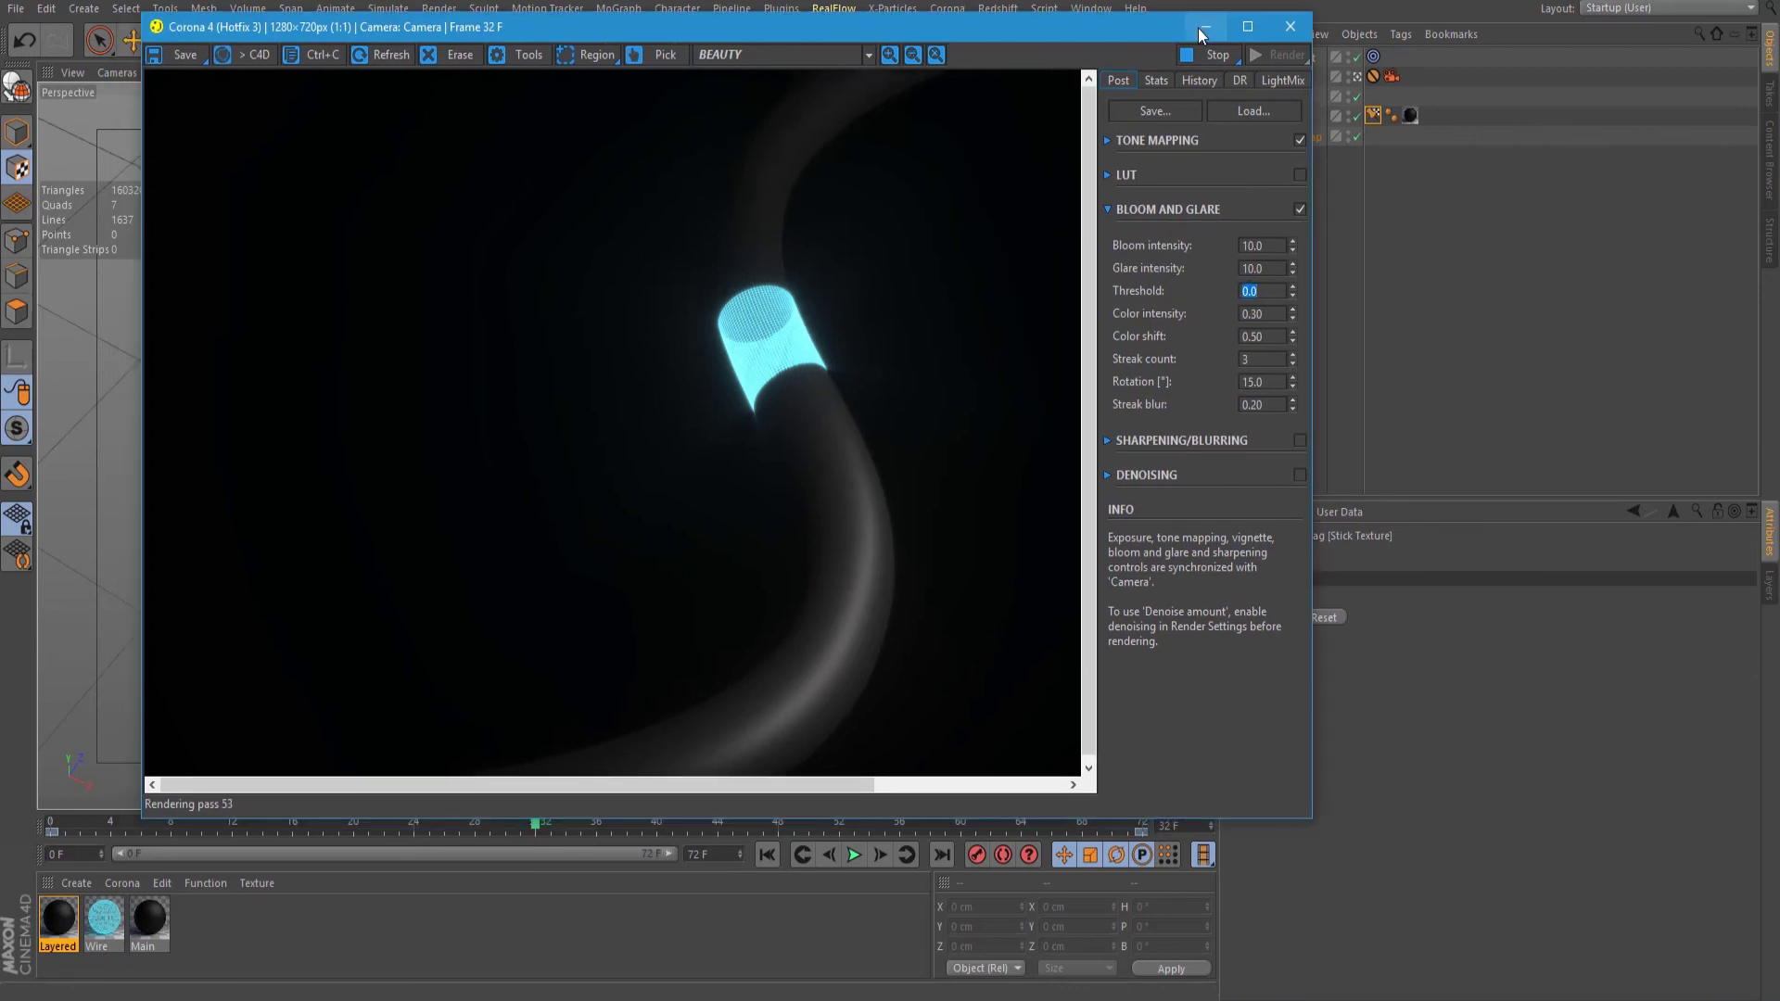
Step: Set the Render Settings Save output file to a file named '1'
{"action": "left_click", "coordinate": [481, 41]}
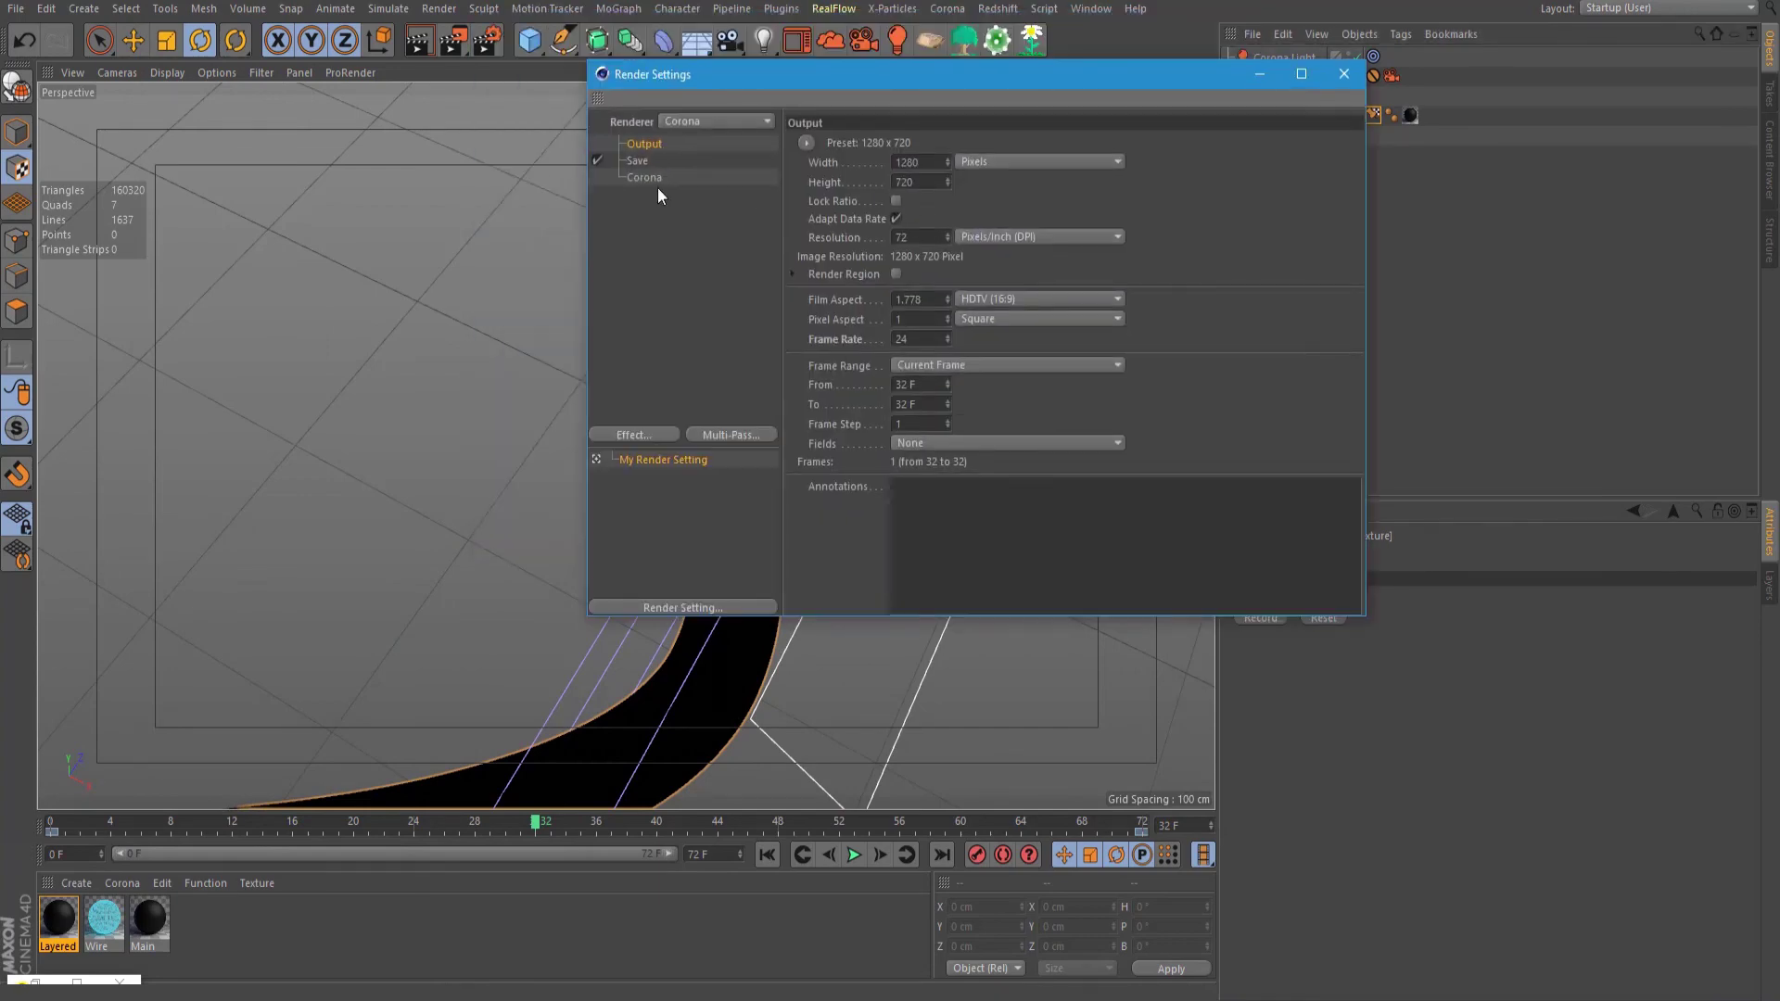
{"action": "left_click", "coordinate": [635, 161]}
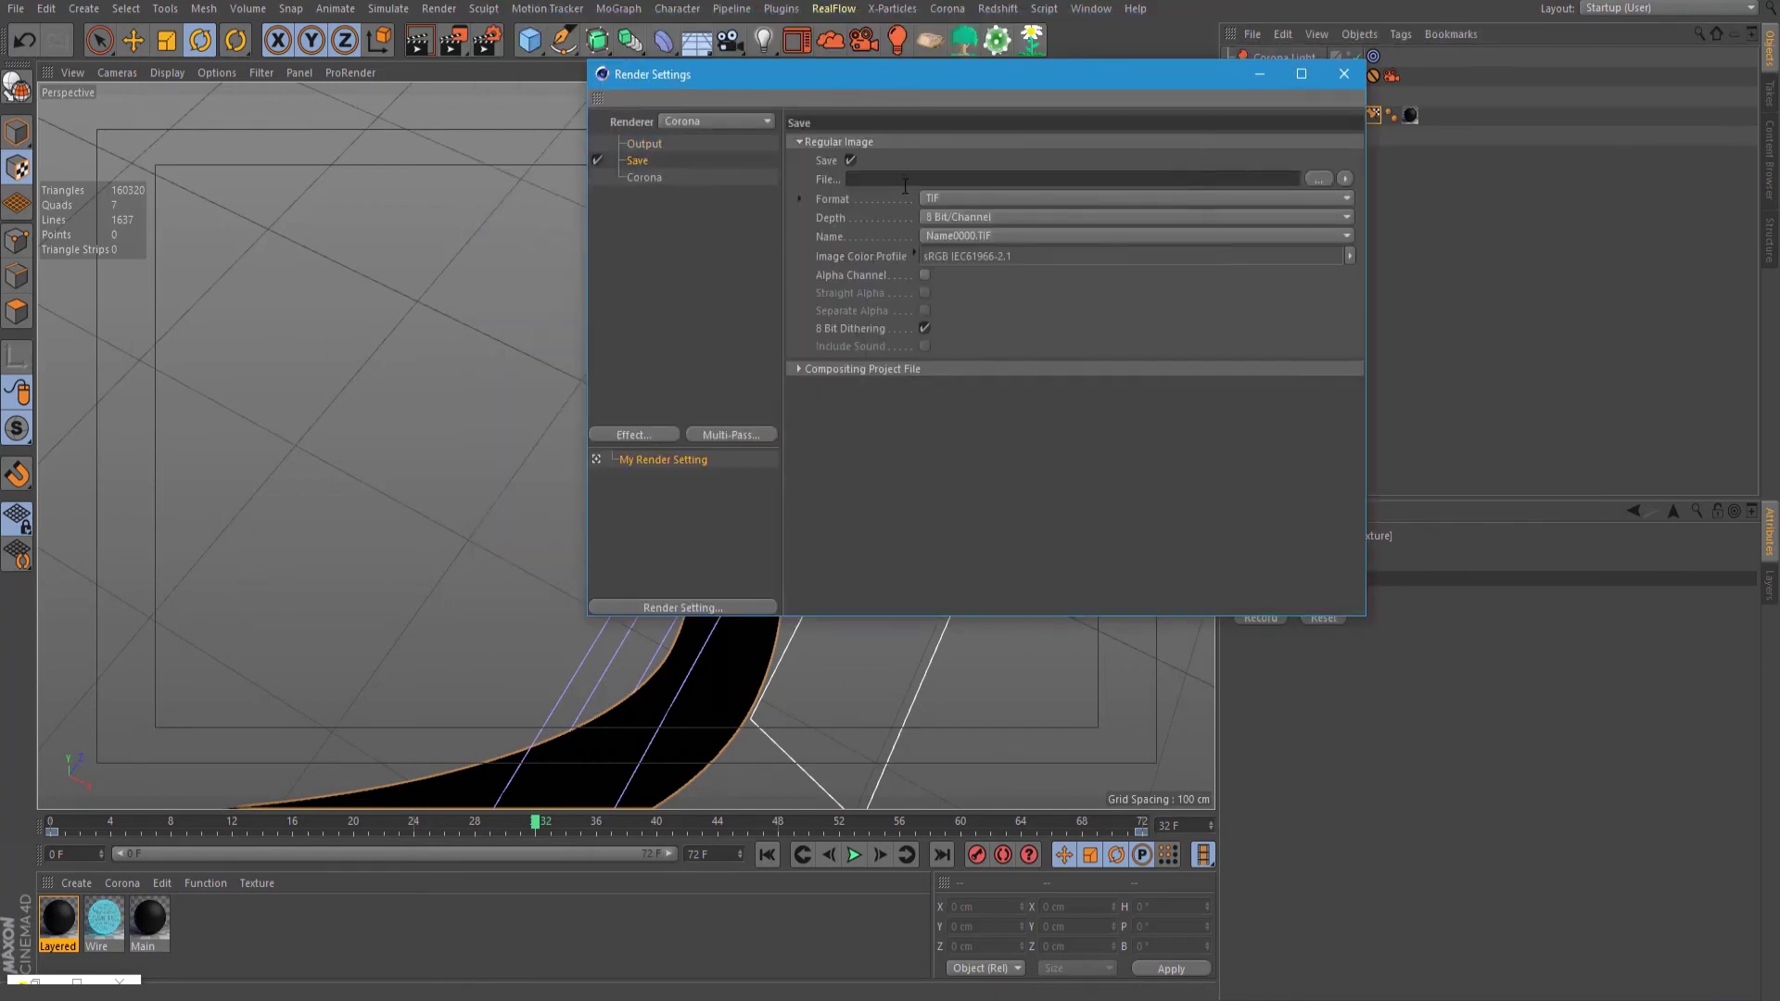
{"action": "left_click", "coordinate": [1318, 179]}
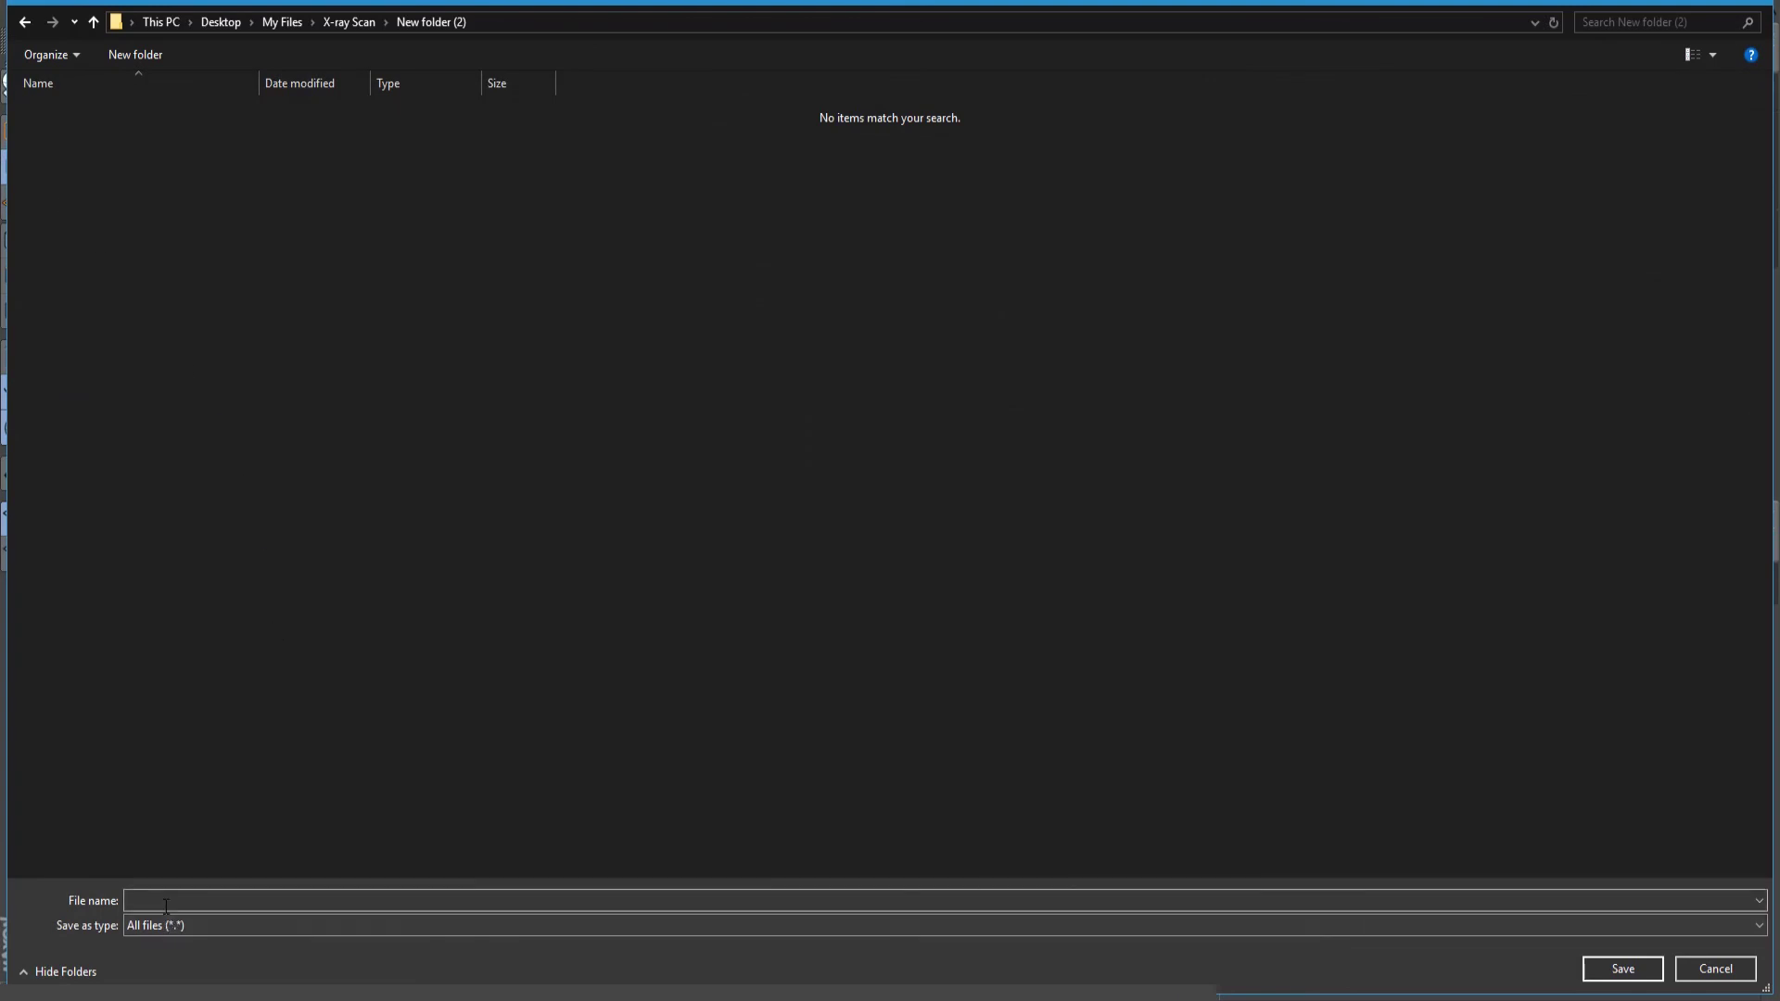
{"action": "type", "text": "1"}
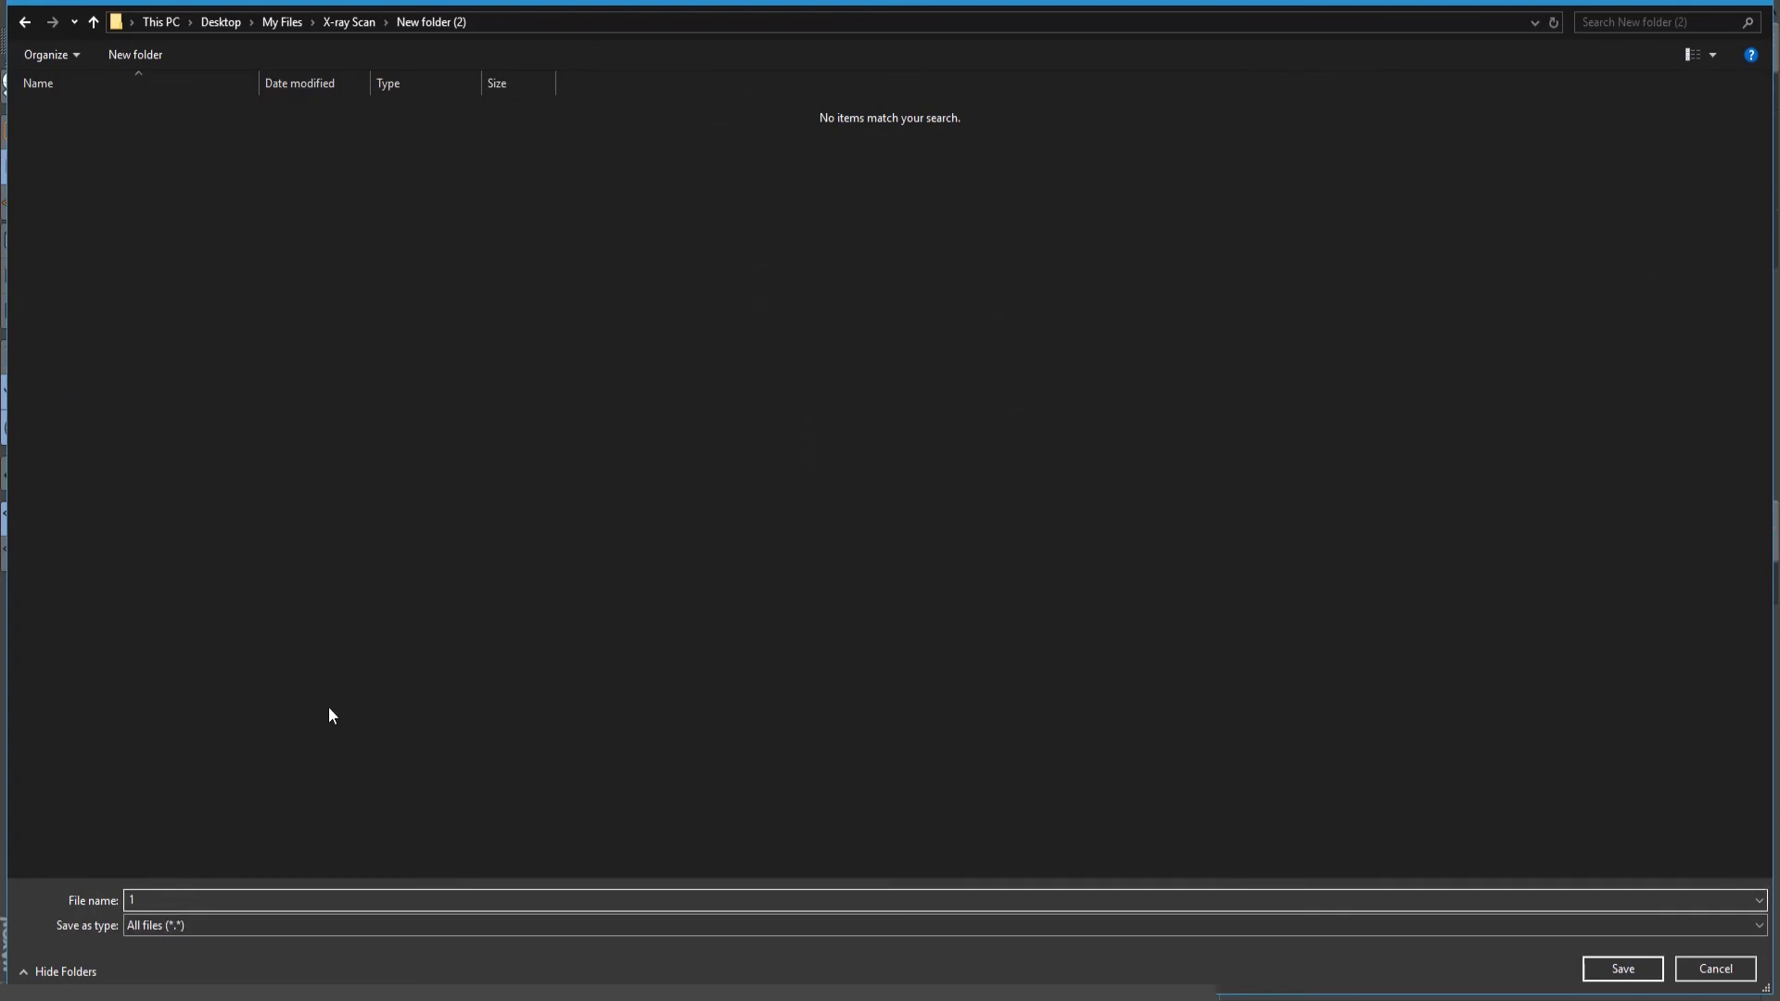
{"action": "left_click", "coordinate": [1620, 970]}
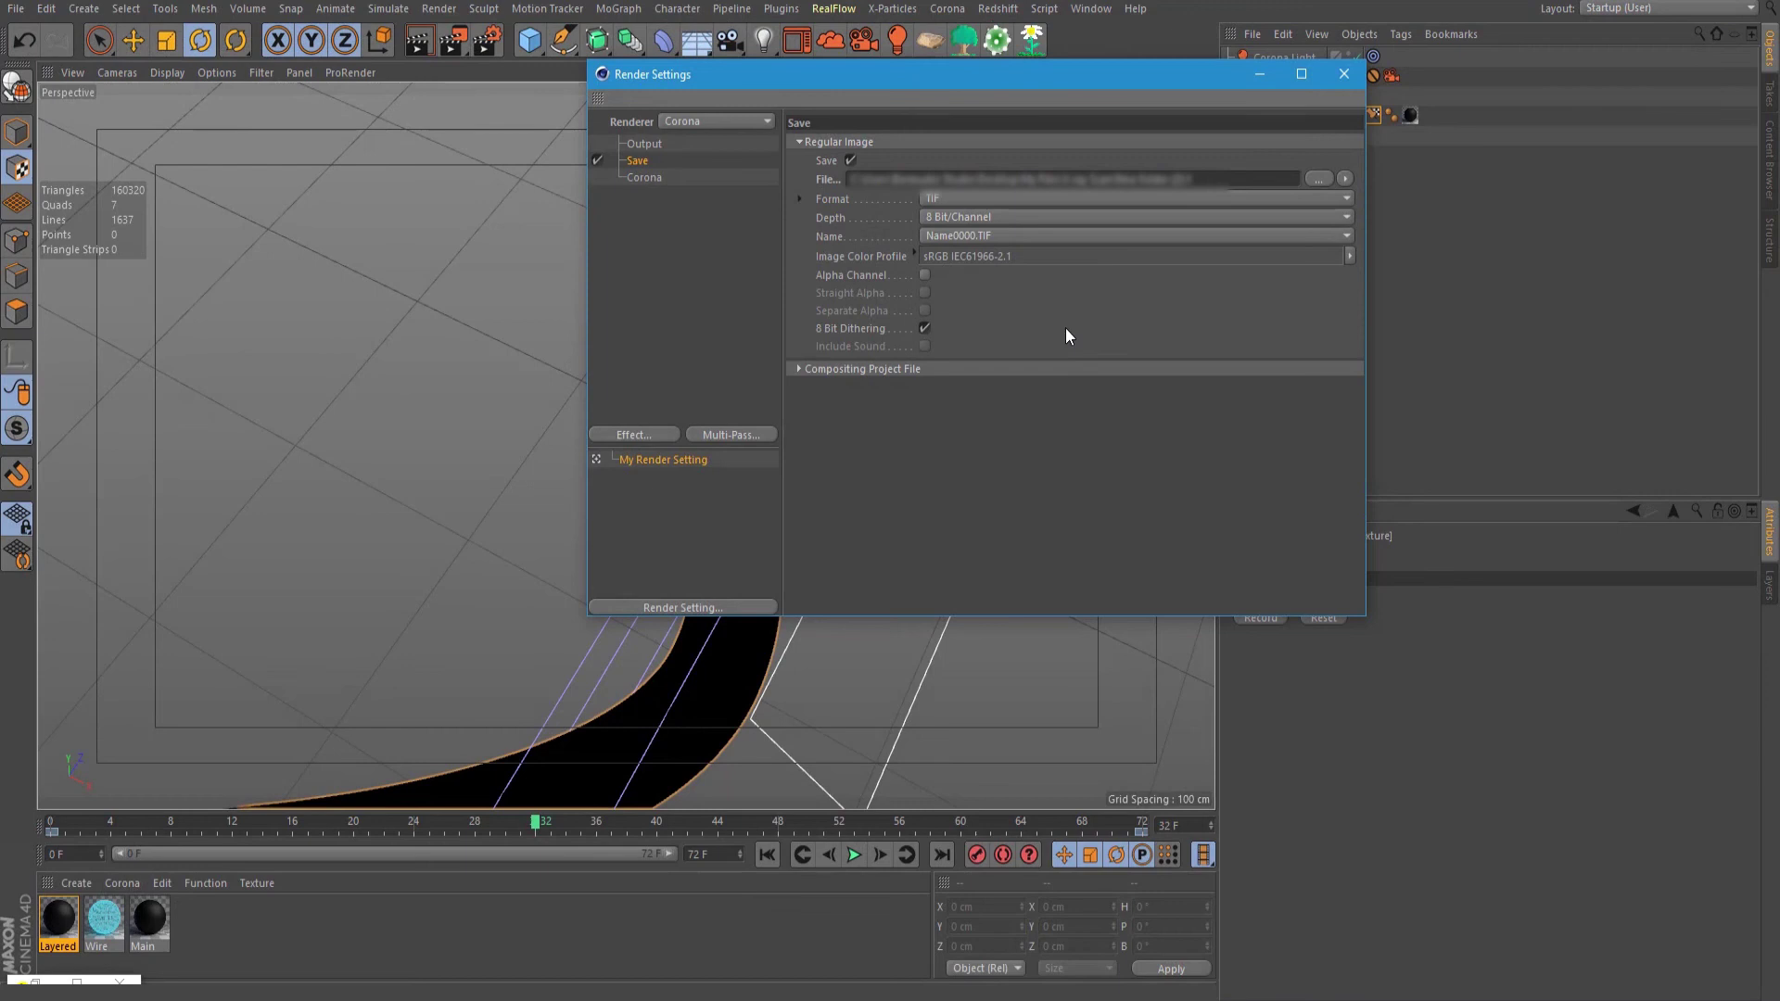
Step: Set the Output frame range to All Frames (0 F–72 F, 73 frames), then select Corona's Pass limit value
{"action": "left_click", "coordinate": [642, 178]}
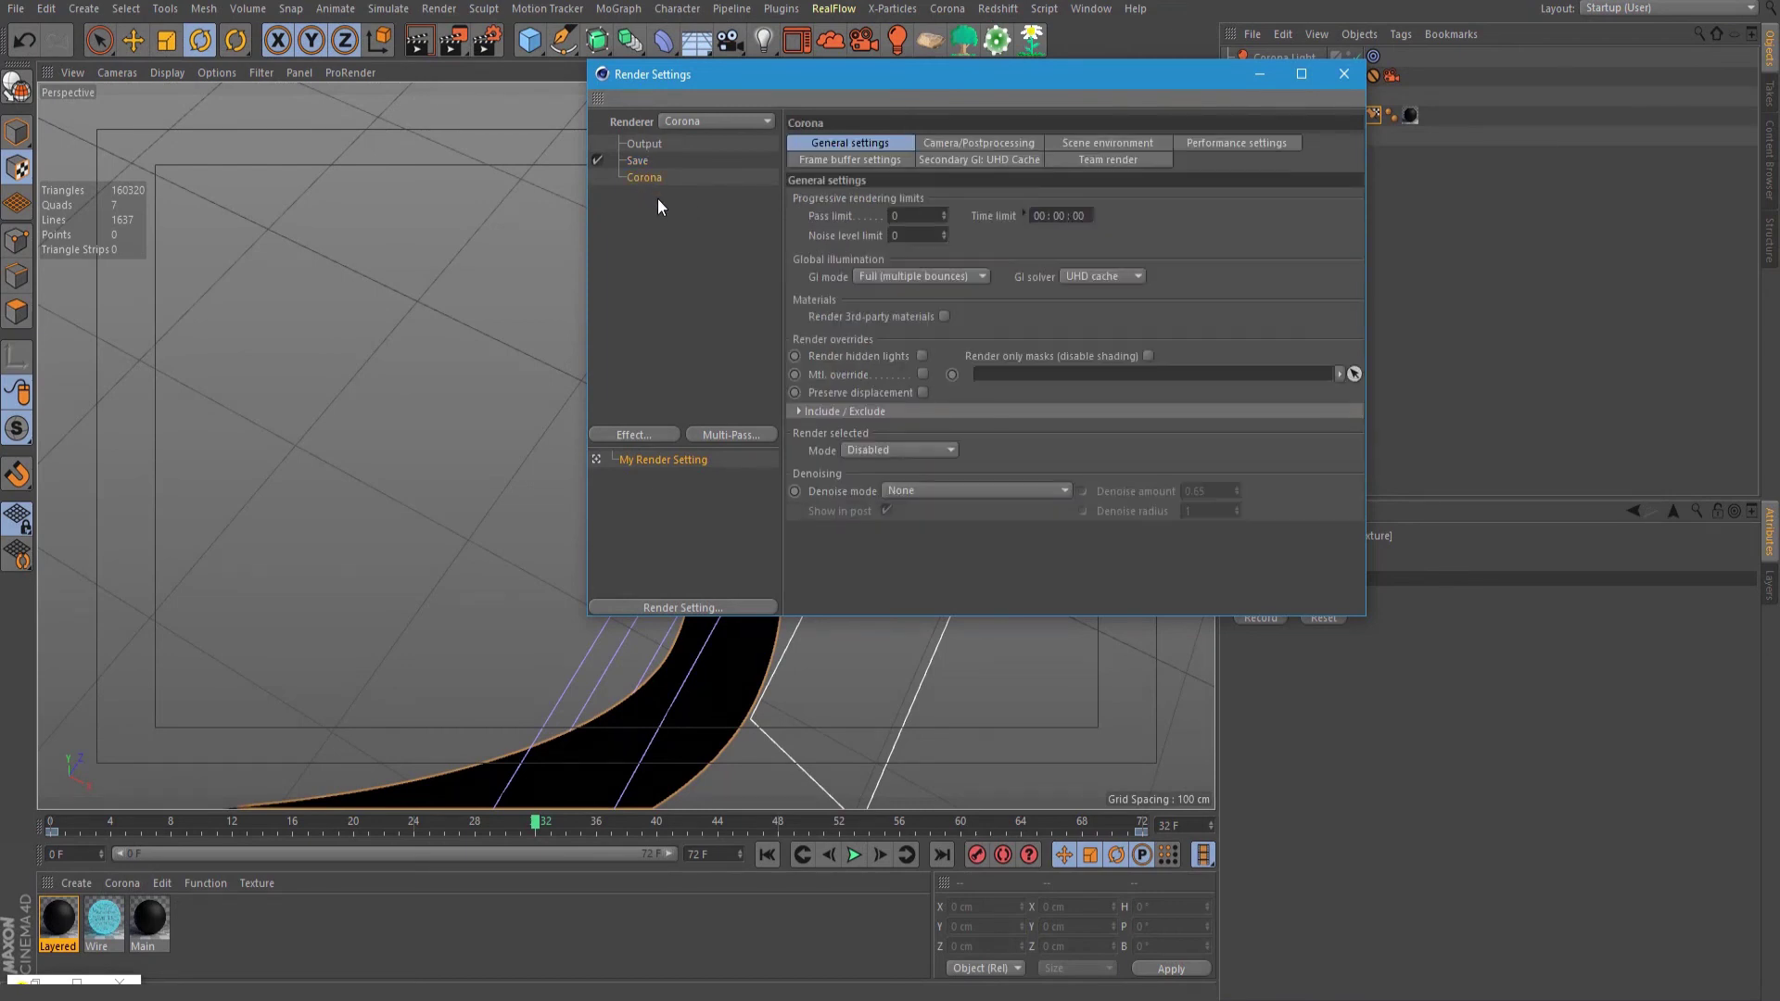
{"action": "left_click", "coordinate": [640, 144]}
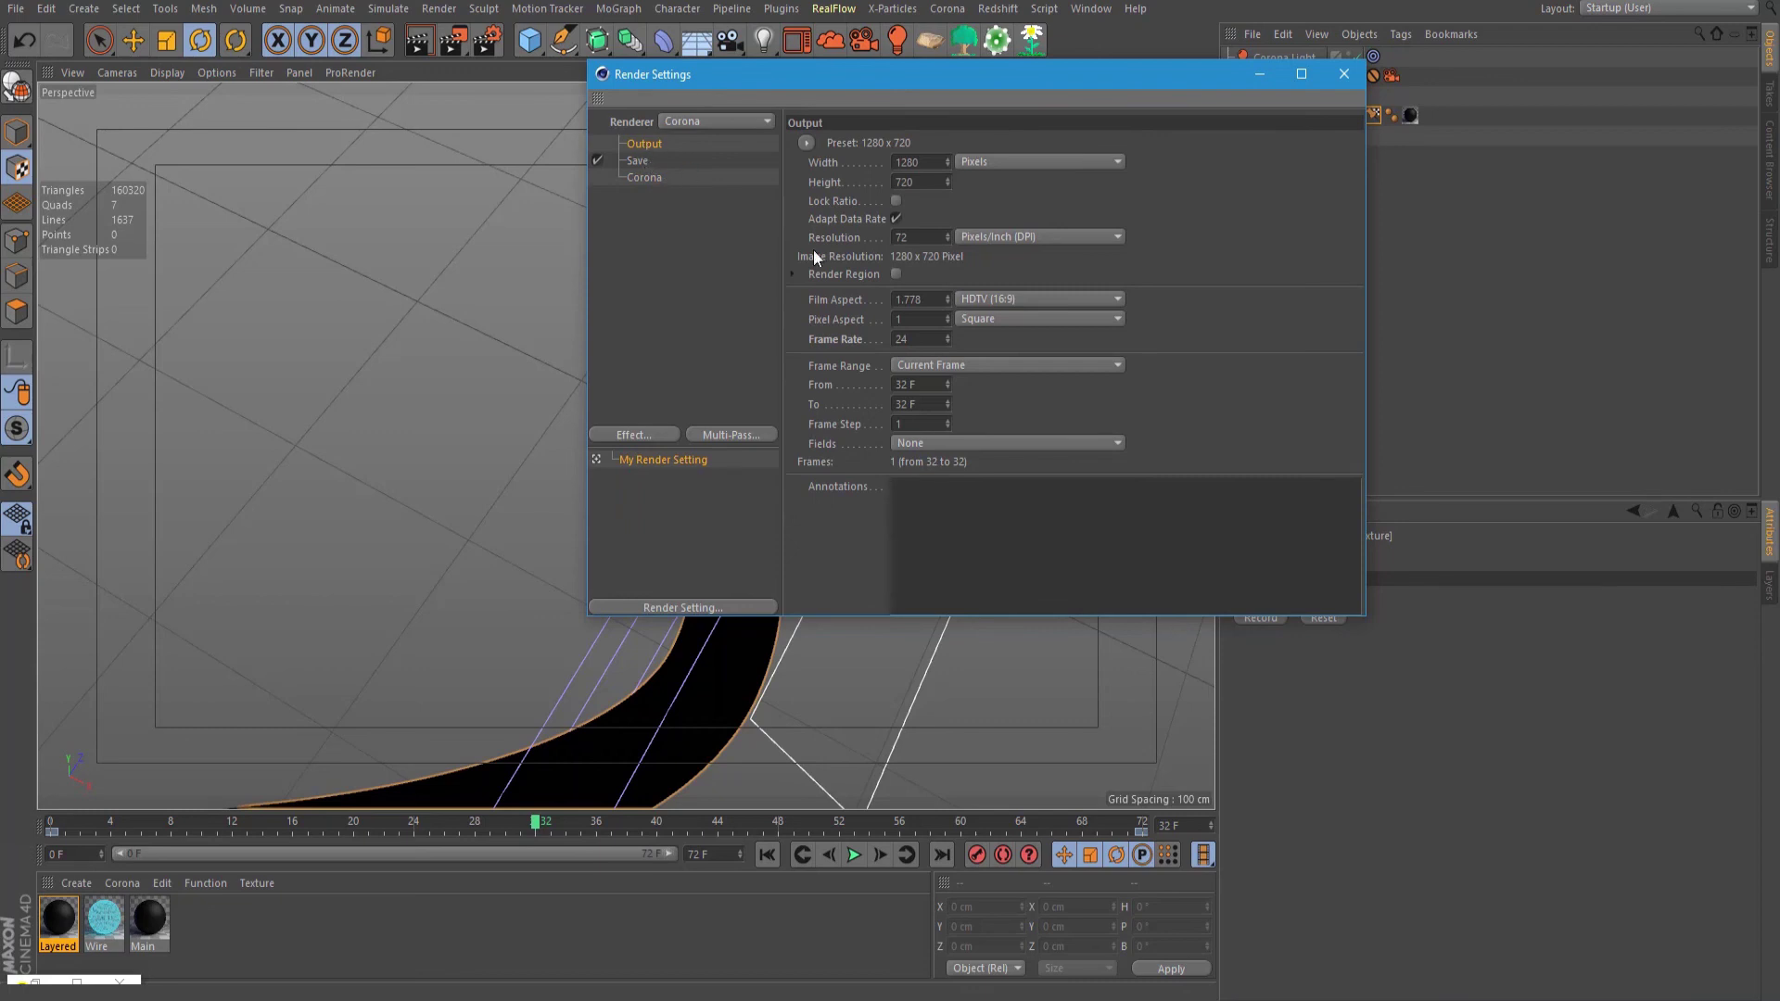
{"action": "left_click", "coordinate": [987, 364]}
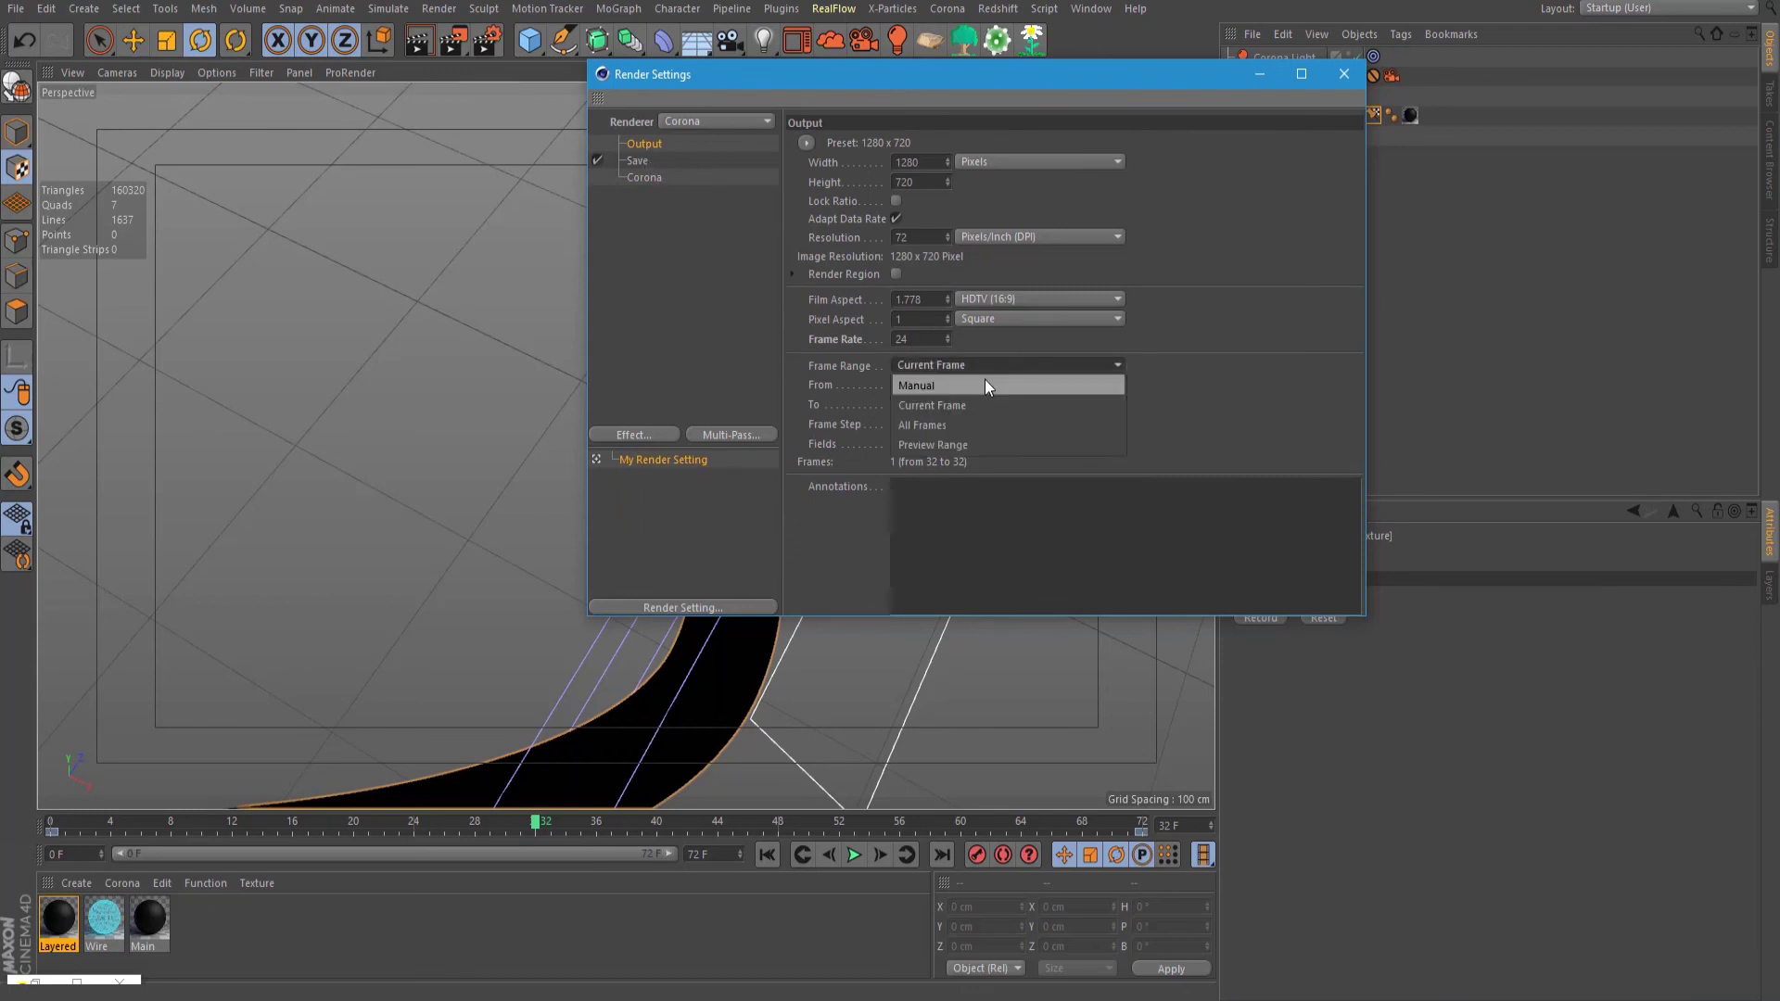
{"action": "left_click", "coordinate": [1044, 365]}
{"action": "left_click", "coordinate": [1044, 365]}
{"action": "left_click", "coordinate": [957, 418]}
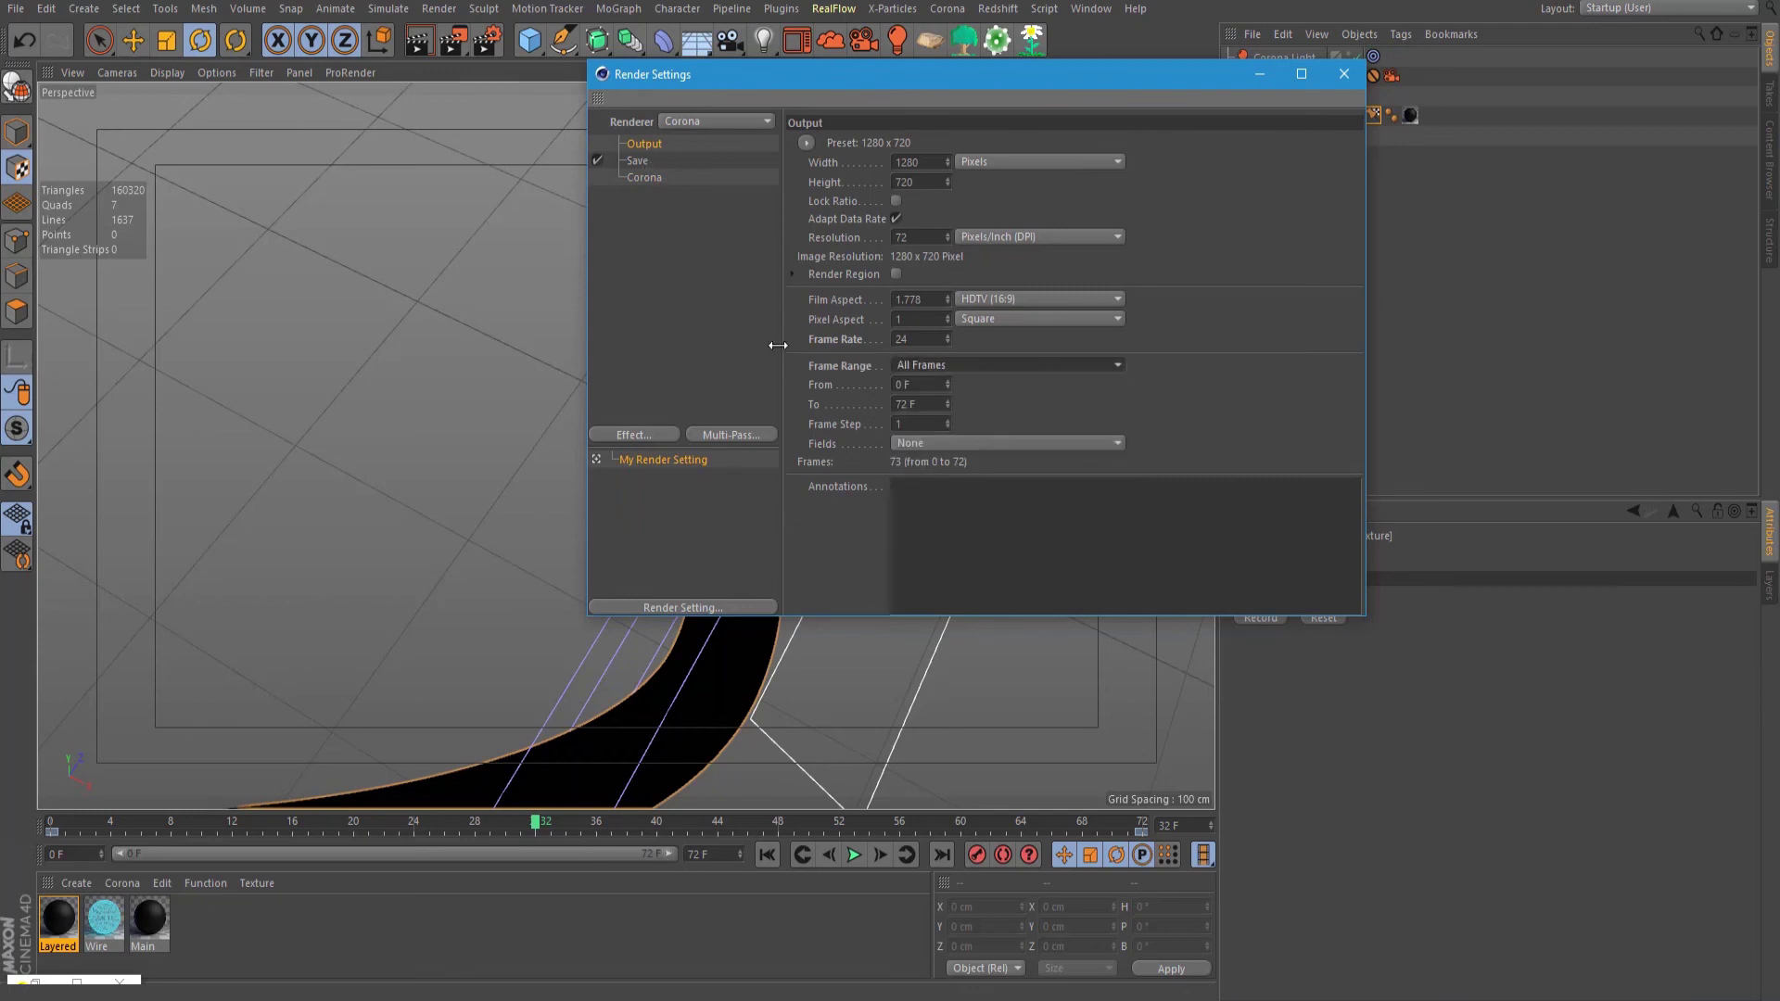
{"action": "left_click", "coordinate": [645, 178]}
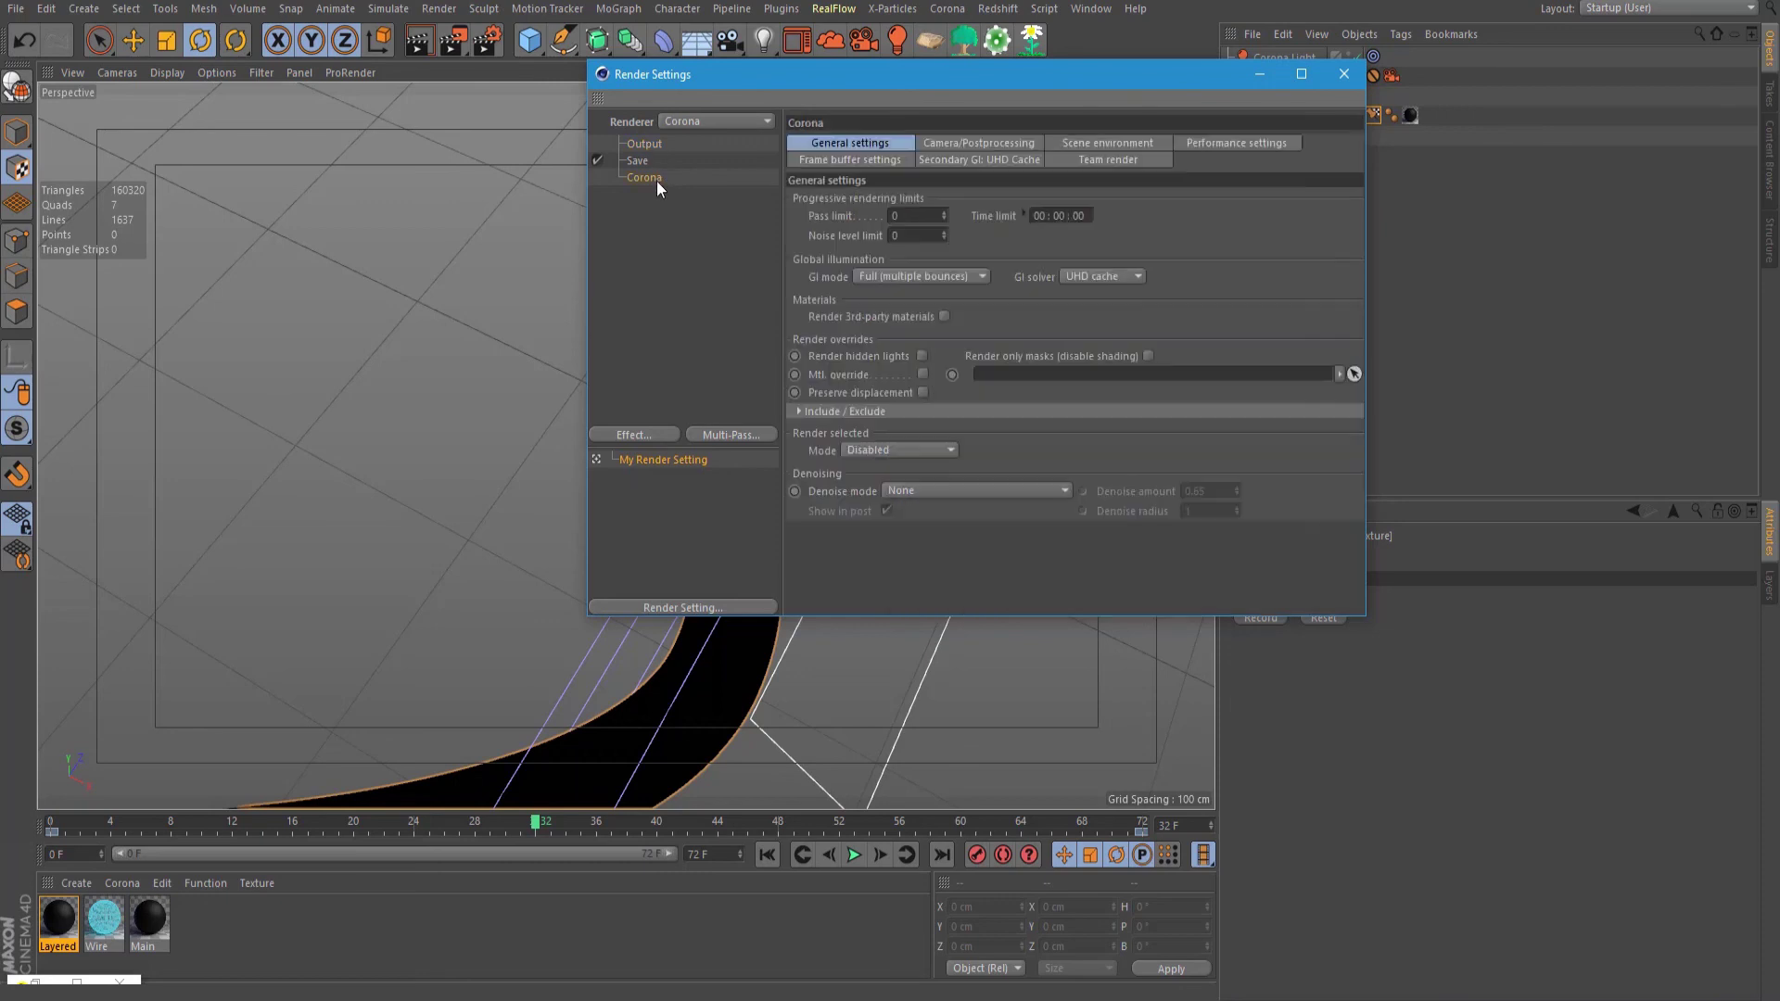
{"action": "double_click", "coordinate": [918, 219]}
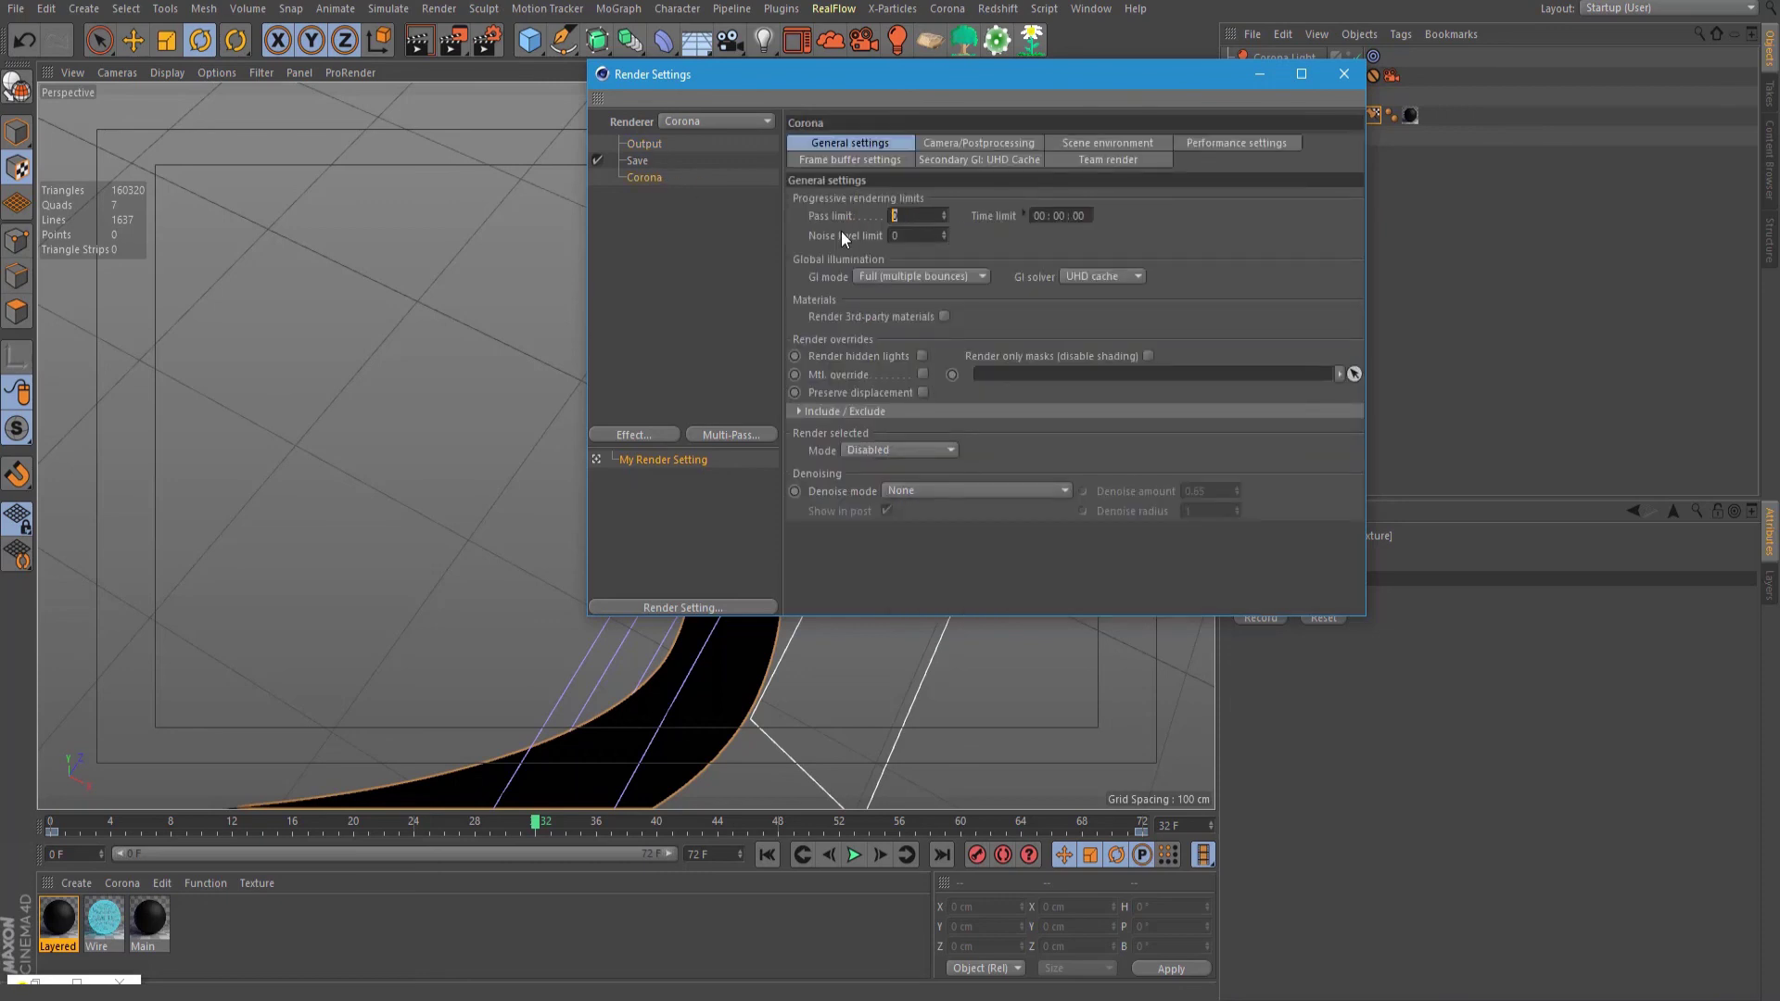